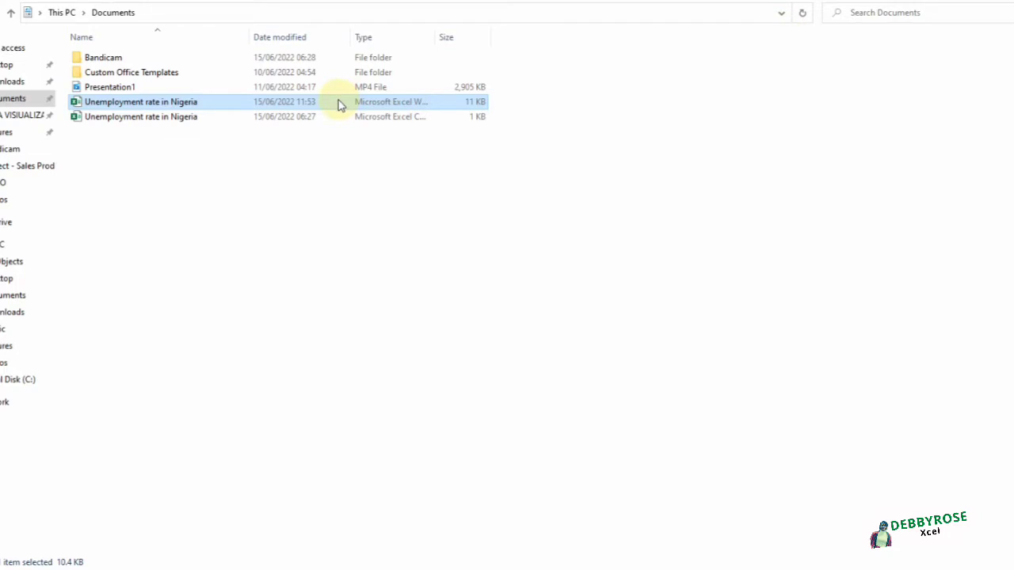
# Open the "Unemployment rate in Nigeria" Excel workbook from the Documents folder and maximize its window.
pyautogui.doubleClick(285, 109)
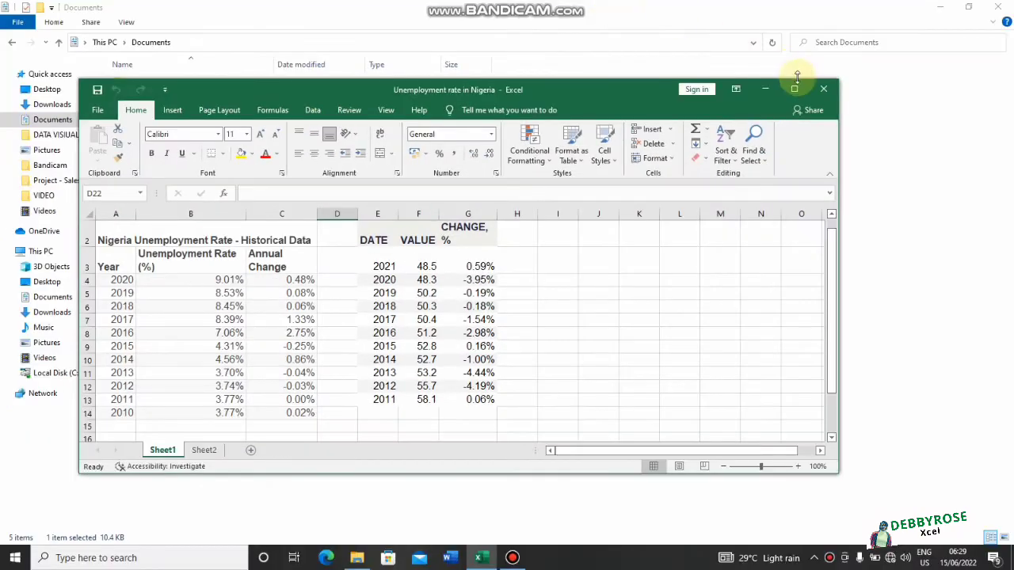
pyautogui.click(794, 90)
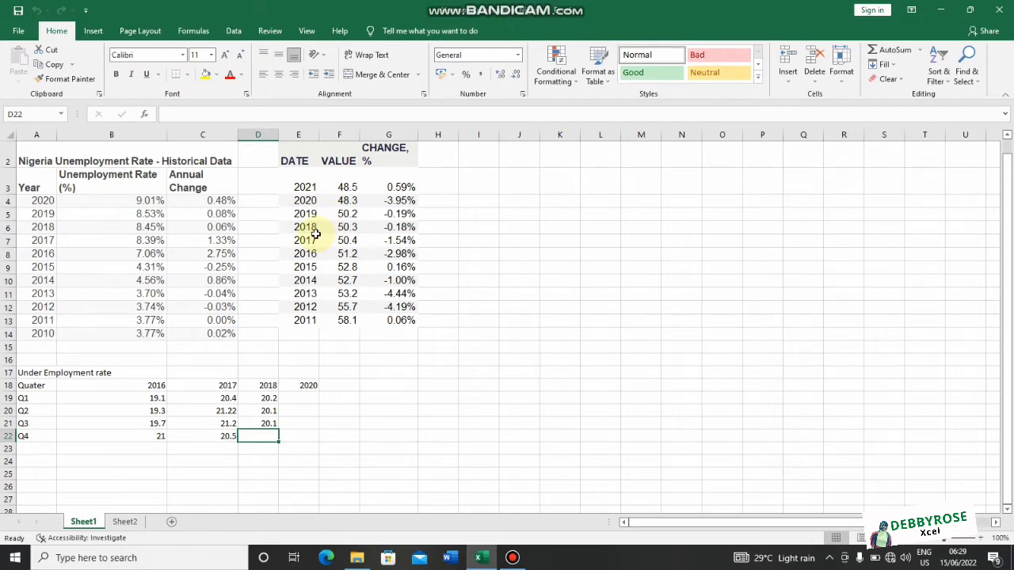
# Clear only the formatting from all the data in A2:H23 on Sheet1, keeping the cell contents.
pyautogui.hotkey('ctrl', 'a')
pyautogui.click(305, 201)
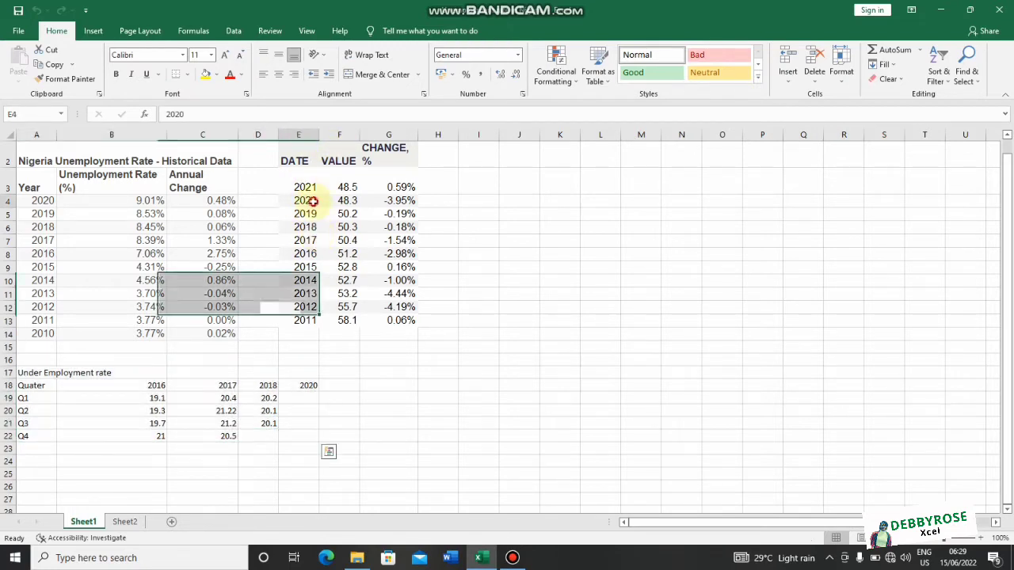
pyautogui.moveTo(28, 158); pyautogui.dragTo(434, 450)
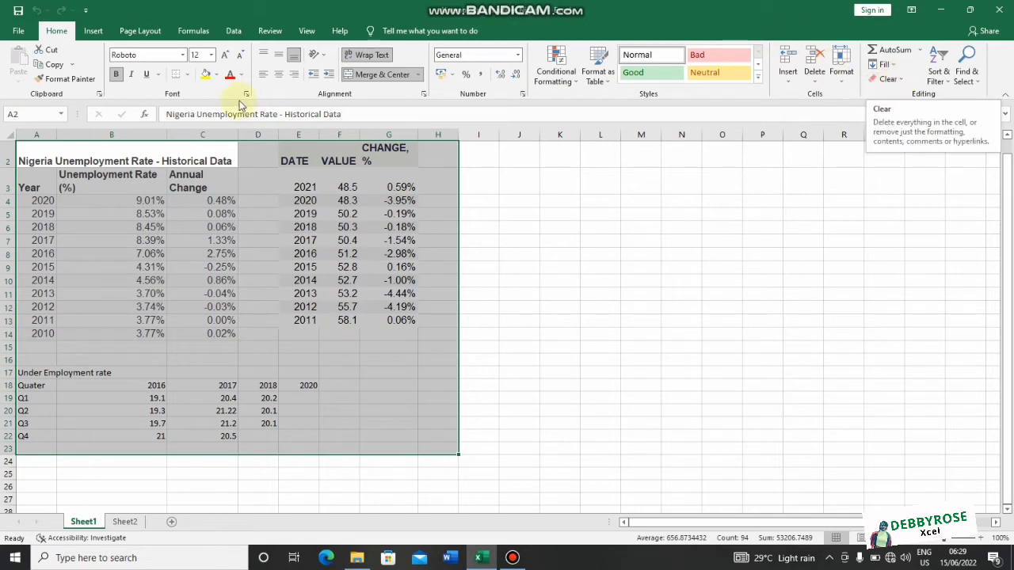
pyautogui.click(54, 29)
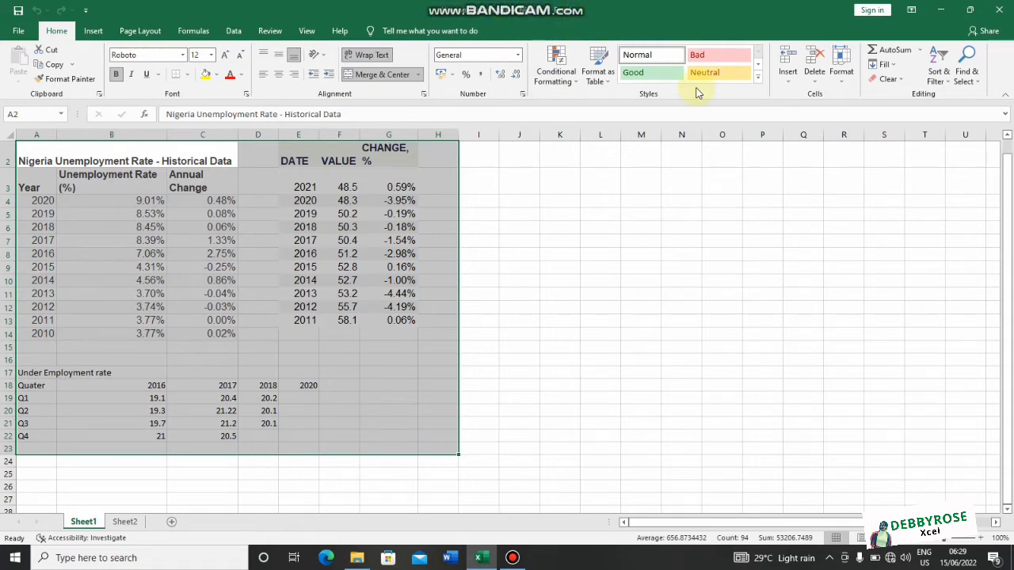
pyautogui.click(902, 79)
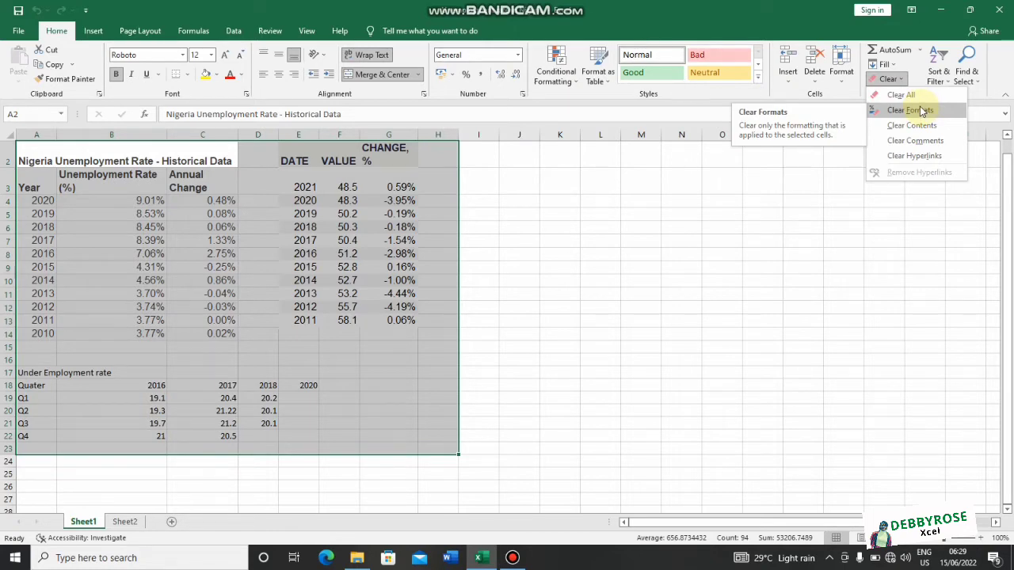
pyautogui.click(919, 110)
pyautogui.click(634, 208)
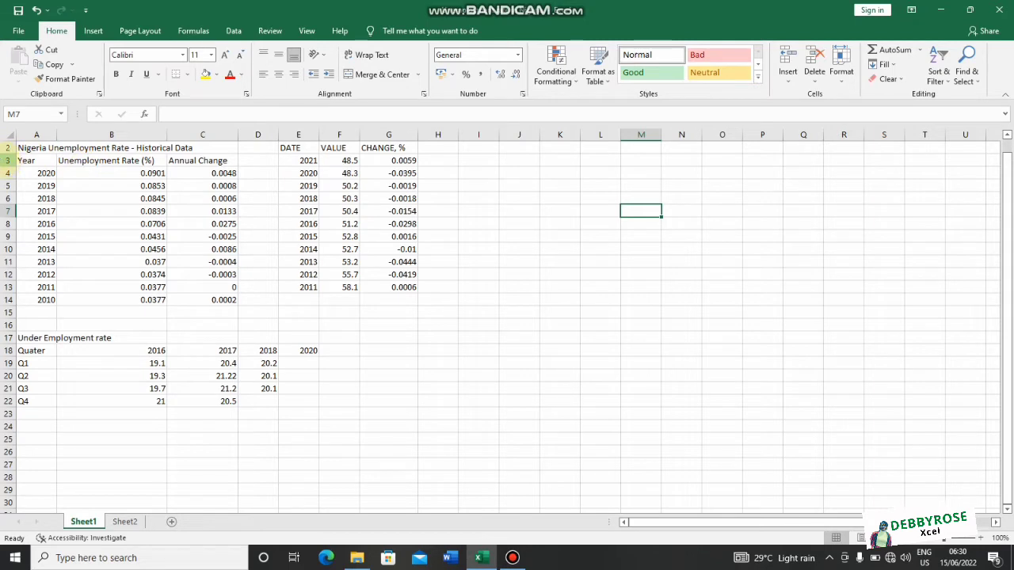
# Insert a blank row above row 3, which holds the Year and Unemployment Rate headers.
pyautogui.click(7, 160)
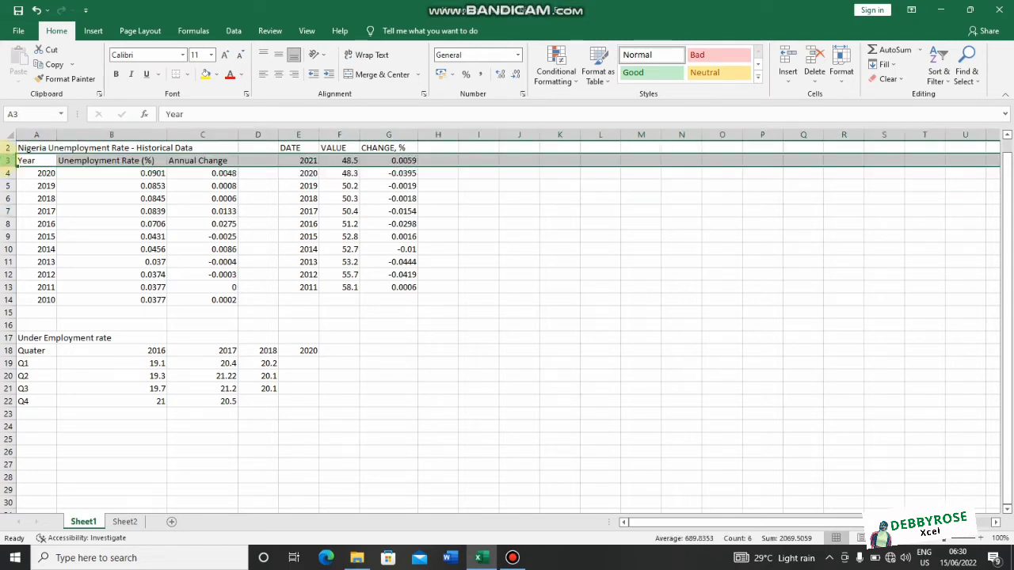
pyautogui.rightClick(7, 160)
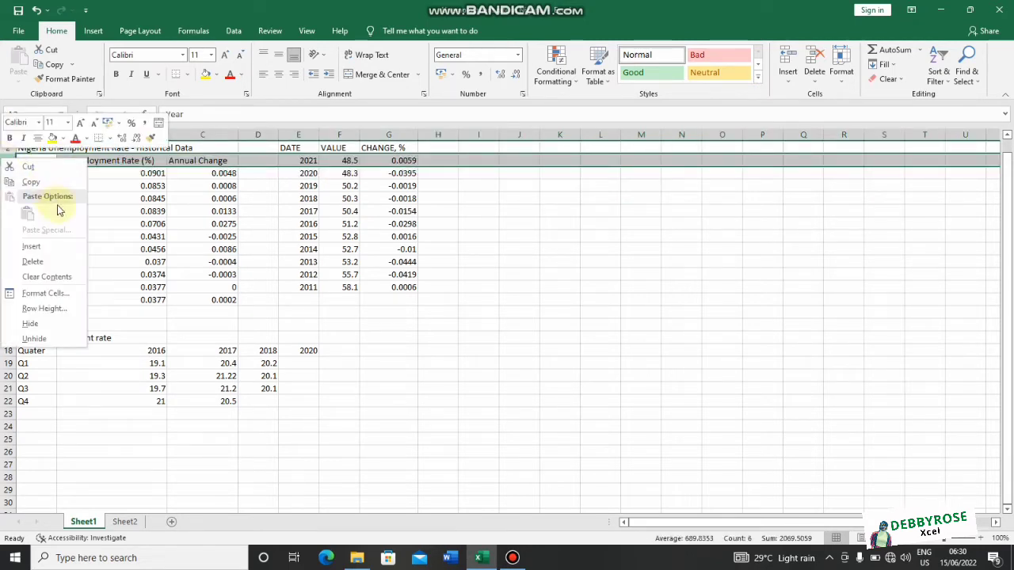
pyautogui.click(50, 248)
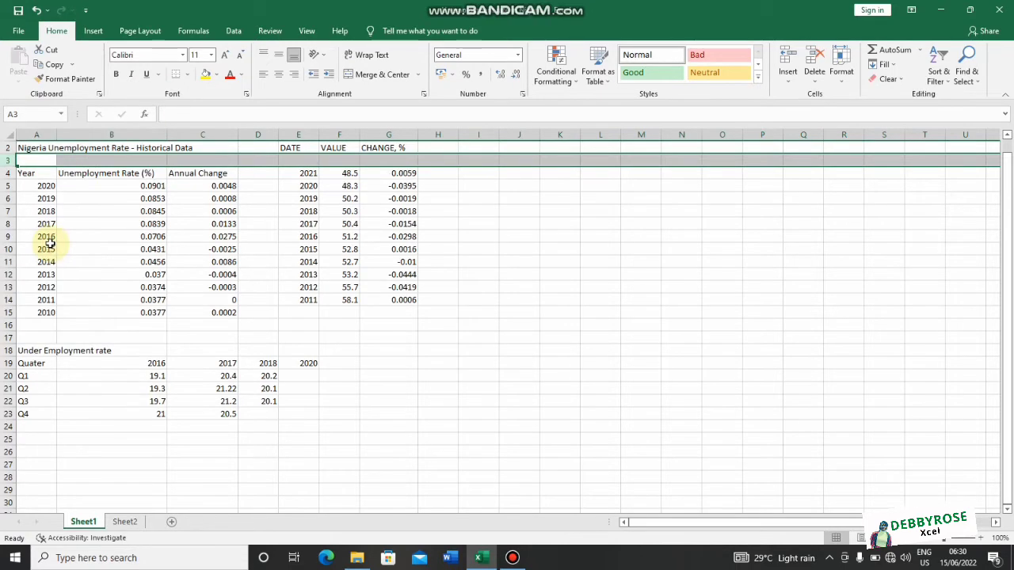
pyautogui.click(119, 210)
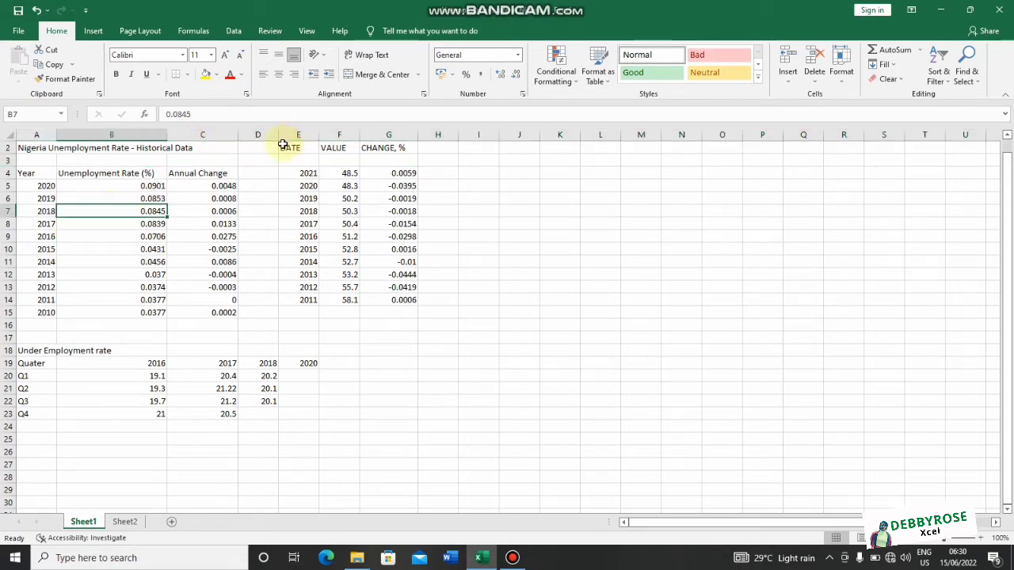
# Move the DATE, VALUE and CHANGE, % headers from E2:G2 down to row 3, directly above their data.
pyautogui.moveTo(282, 147); pyautogui.dragTo(371, 154)
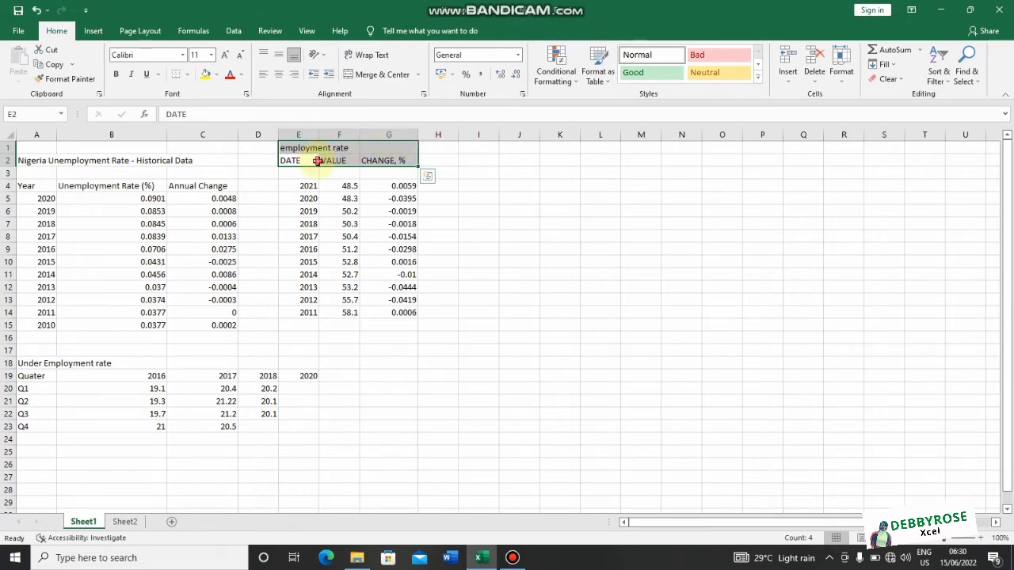
pyautogui.click(301, 159)
pyautogui.moveTo(301, 159); pyautogui.dragTo(397, 162)
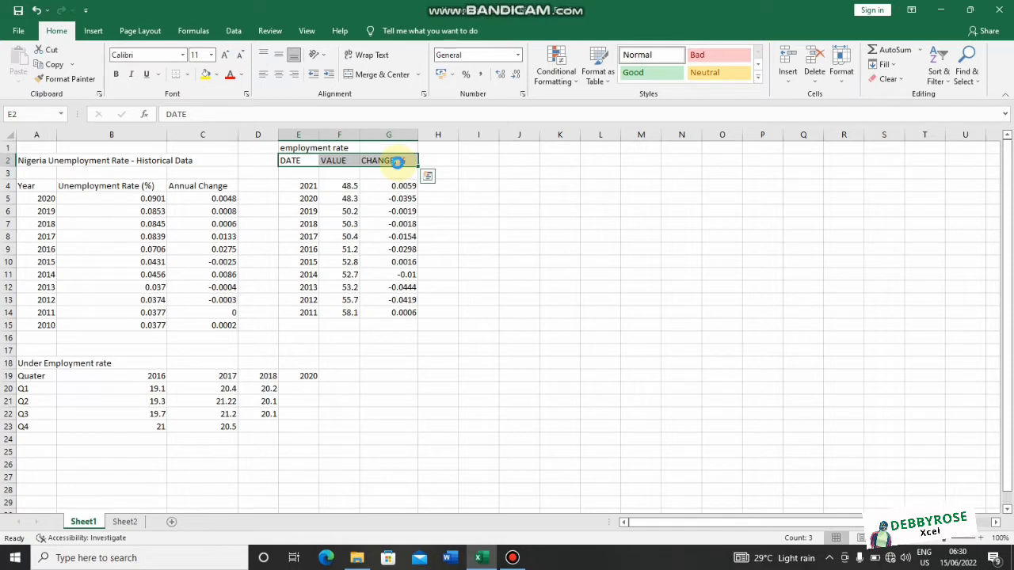
pyautogui.hotkey('ctrl', 'c')
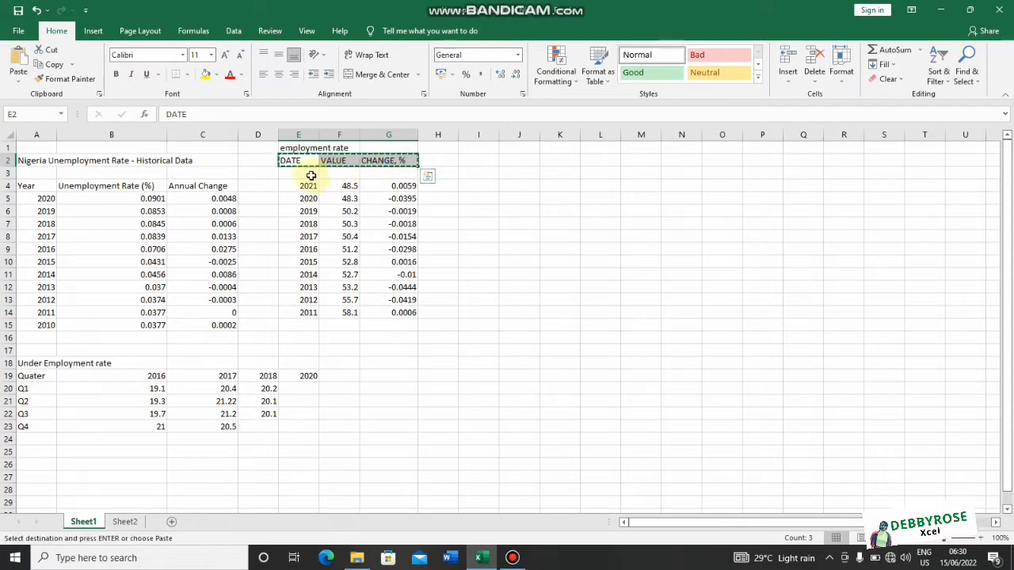
pyautogui.moveTo(311, 175); pyautogui.dragTo(283, 170)
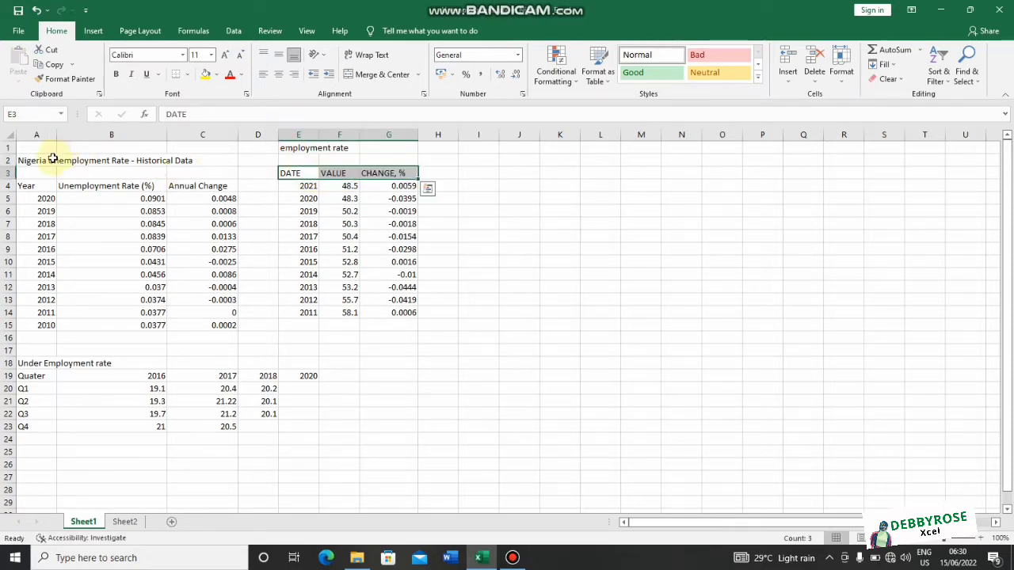
# Move the title "Nigeria Unemployment Rate - Historical Data" from A2 up to A1.
pyautogui.moveTo(25, 160); pyautogui.dragTo(210, 155)
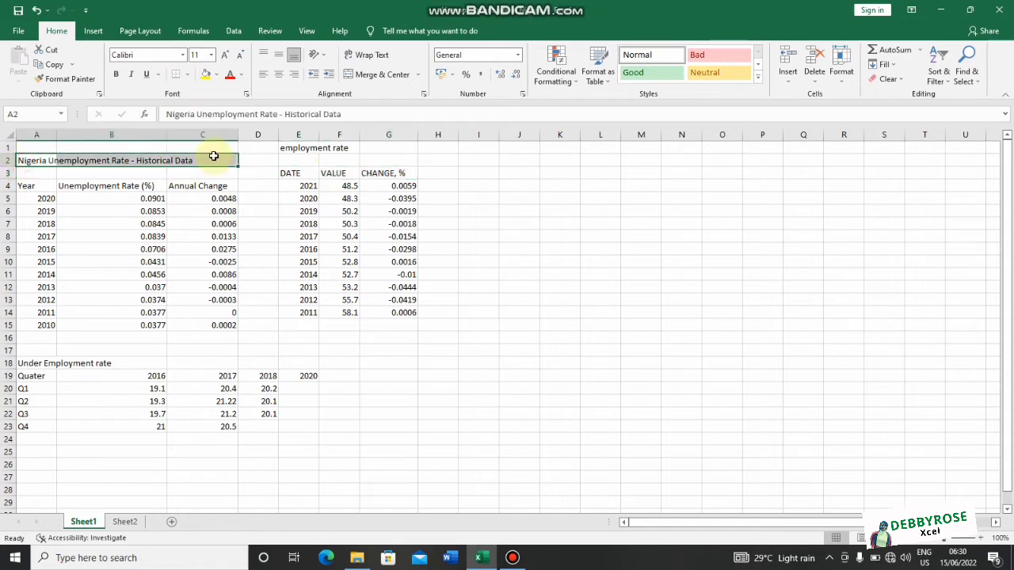
pyautogui.hotkey('ctrl', 'c')
pyautogui.click(193, 149)
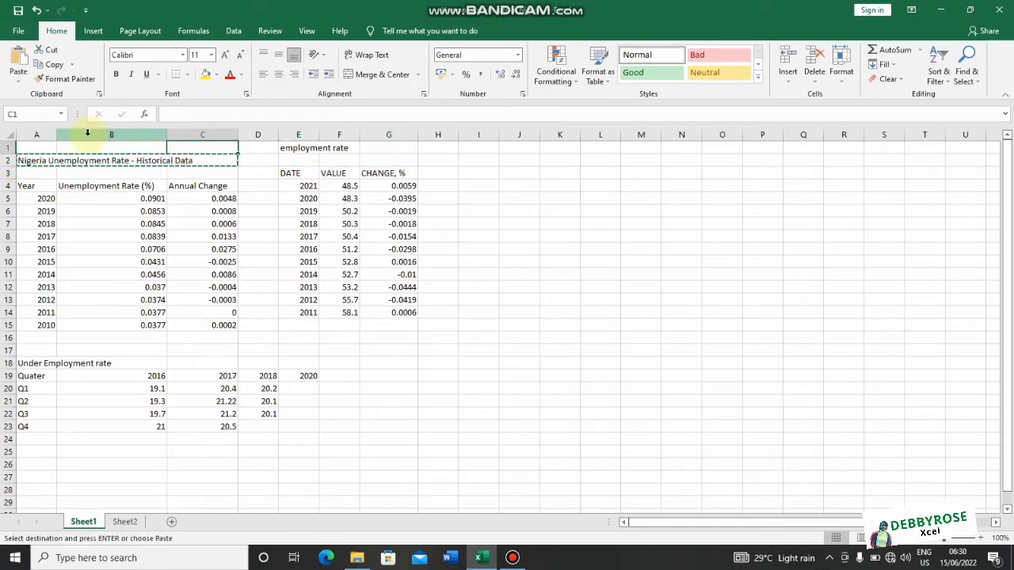
pyautogui.click(37, 149)
pyautogui.press('Return')
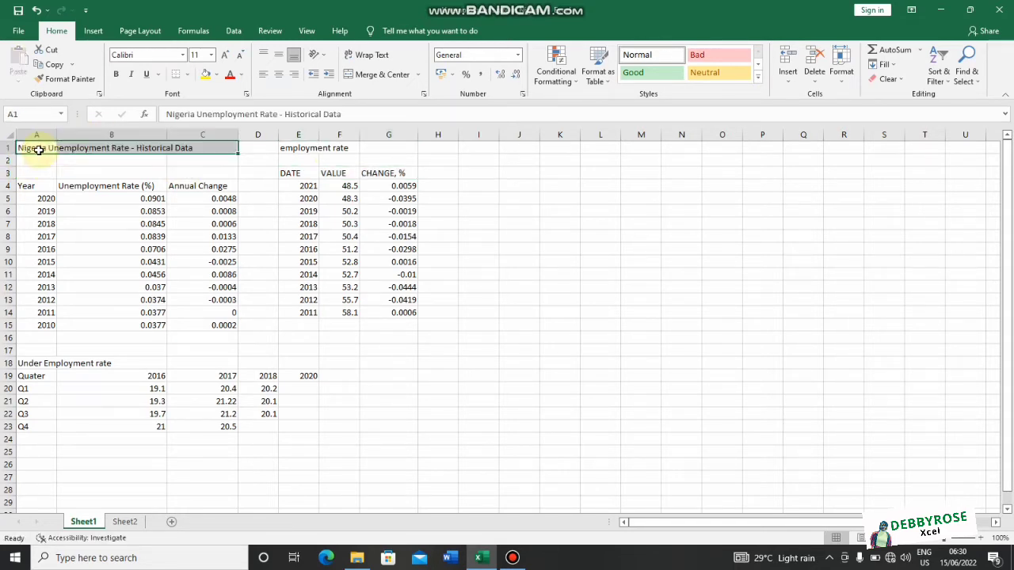
# Move the whole Year, Unemployment Rate and Annual Change data block up one row so it starts in A3.
pyautogui.click(123, 196)
pyautogui.click(180, 210)
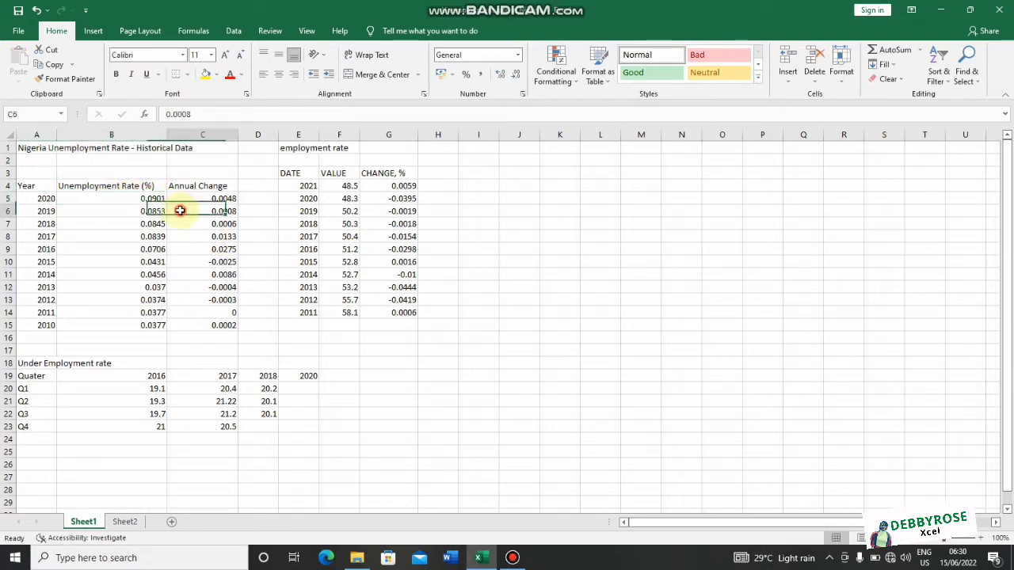
pyautogui.hotkey('ctrl', 'a')
pyautogui.click(123, 197)
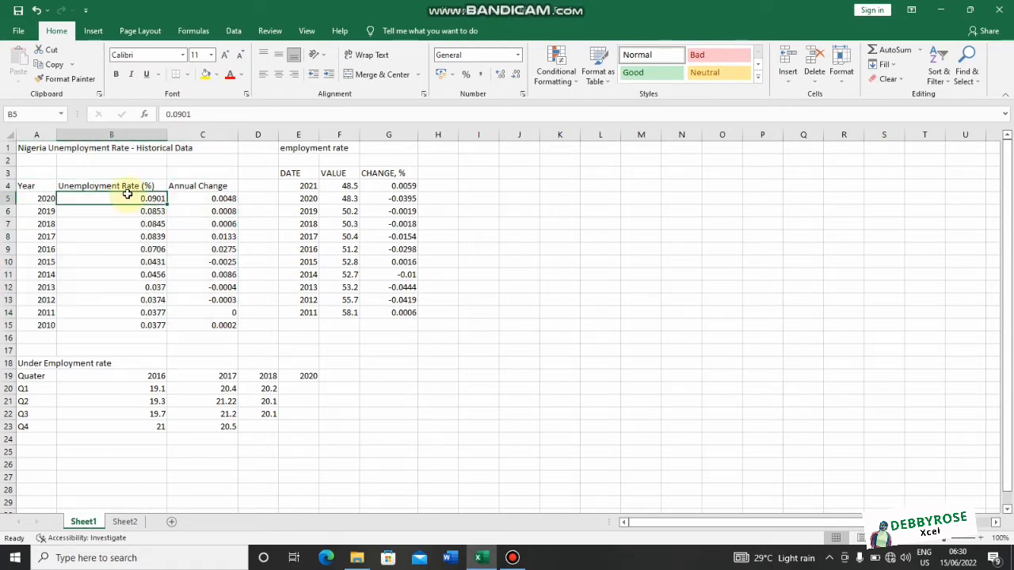
pyautogui.click(180, 210)
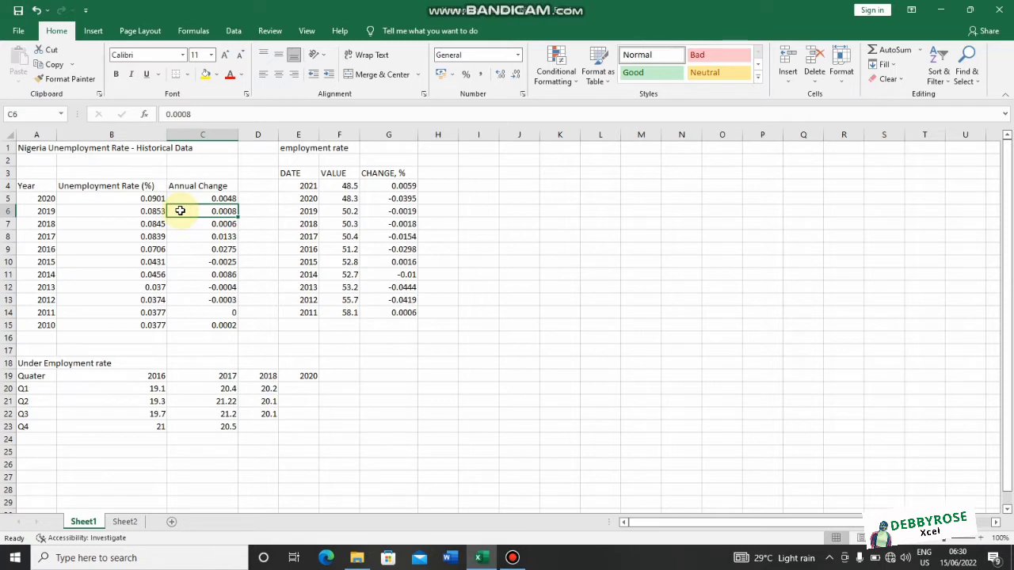
pyautogui.hotkey('ctrl', 'a')
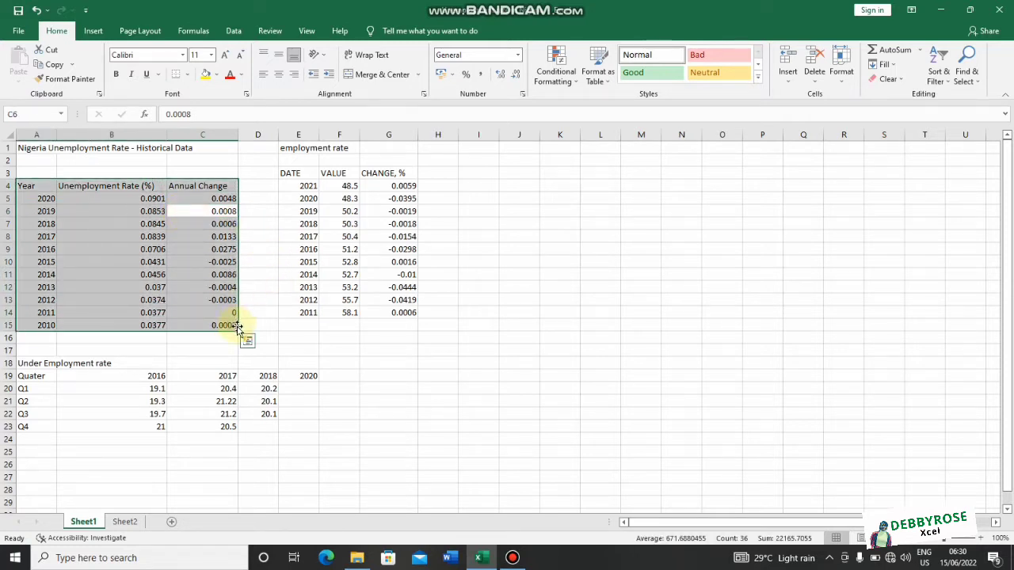
pyautogui.moveTo(237, 325); pyautogui.dragTo(238, 317)
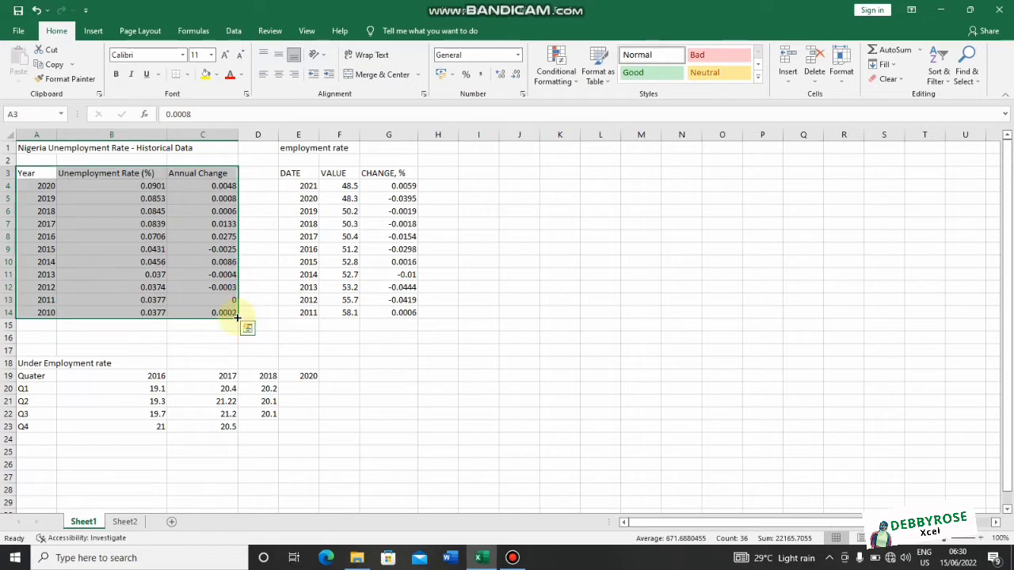
pyautogui.click(271, 311)
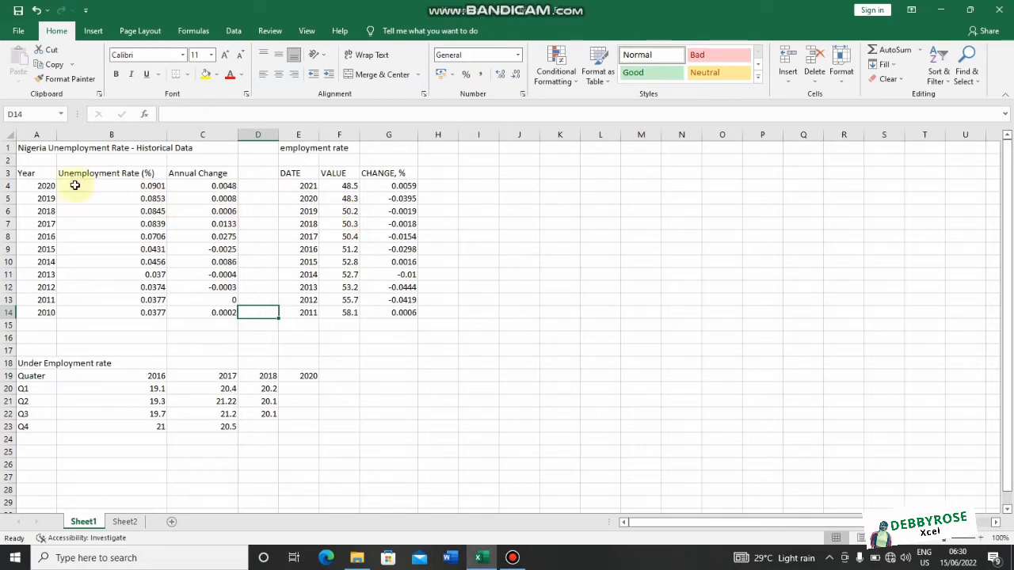
# Center the cell contents of the unemployment data in A3:C14 and the employment data in E3:G14 horizontally.
pyautogui.click(25, 173)
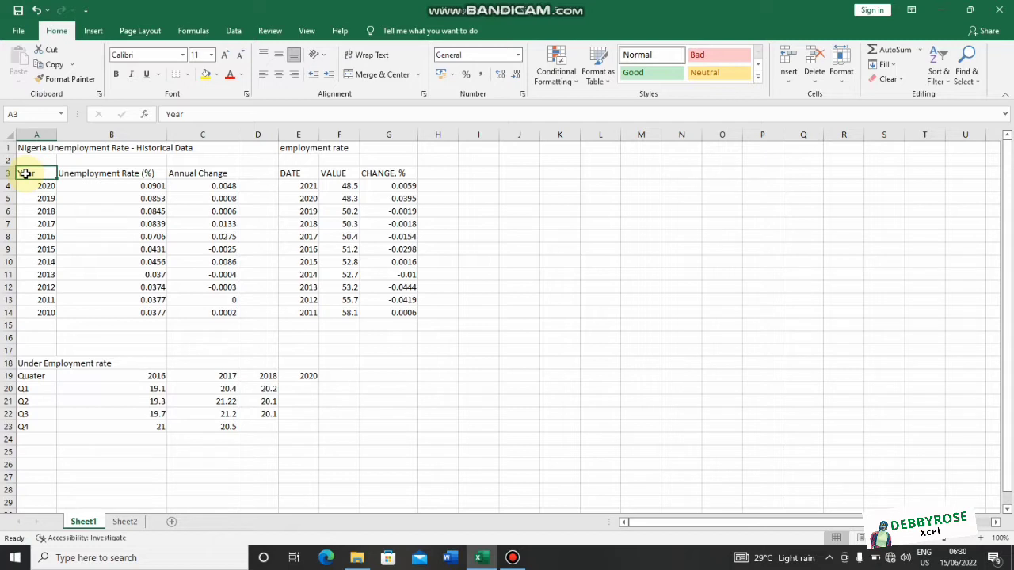
pyautogui.hotkey('ctrl', 'a')
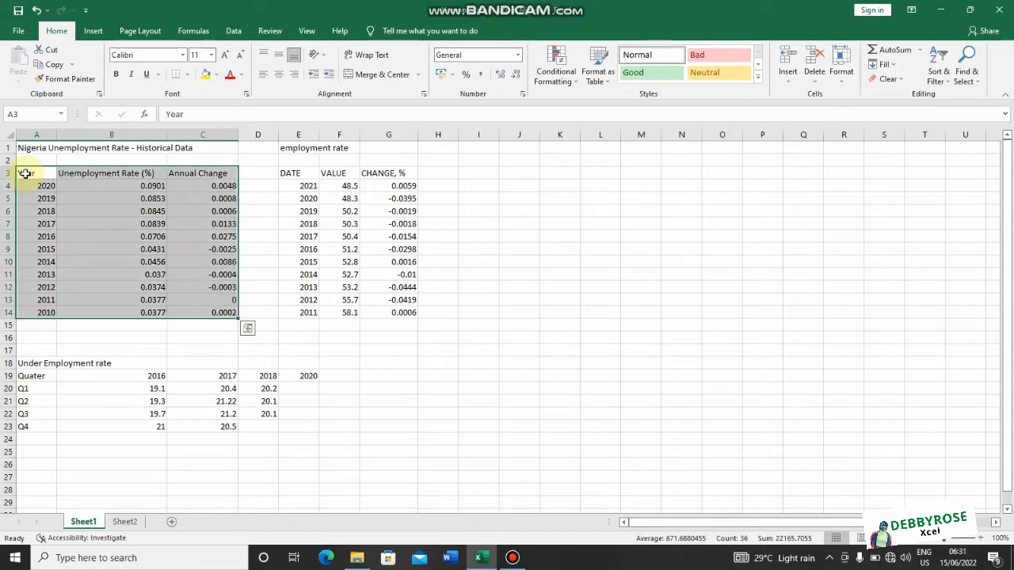
pyautogui.click(277, 74)
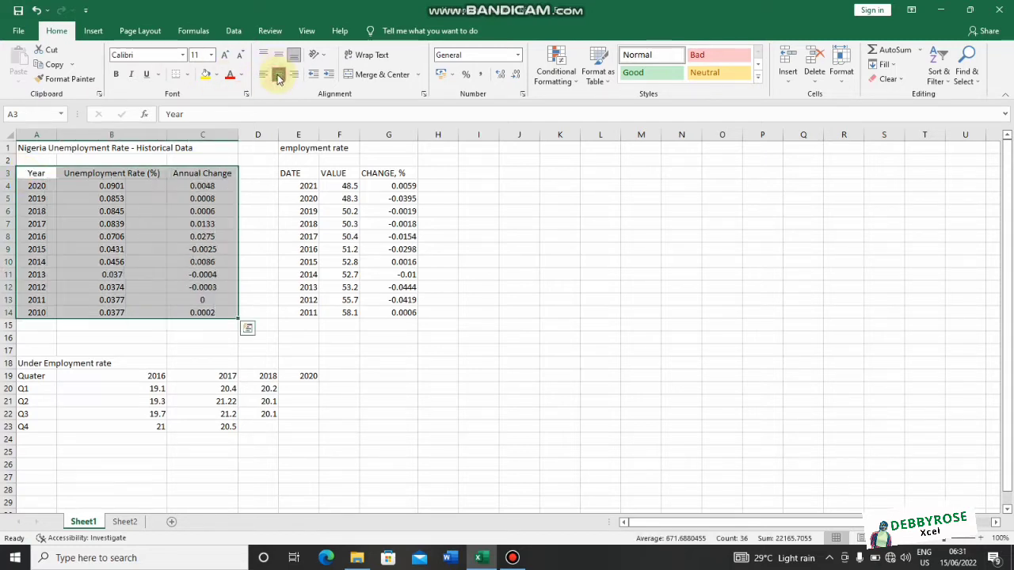
pyautogui.click(336, 190)
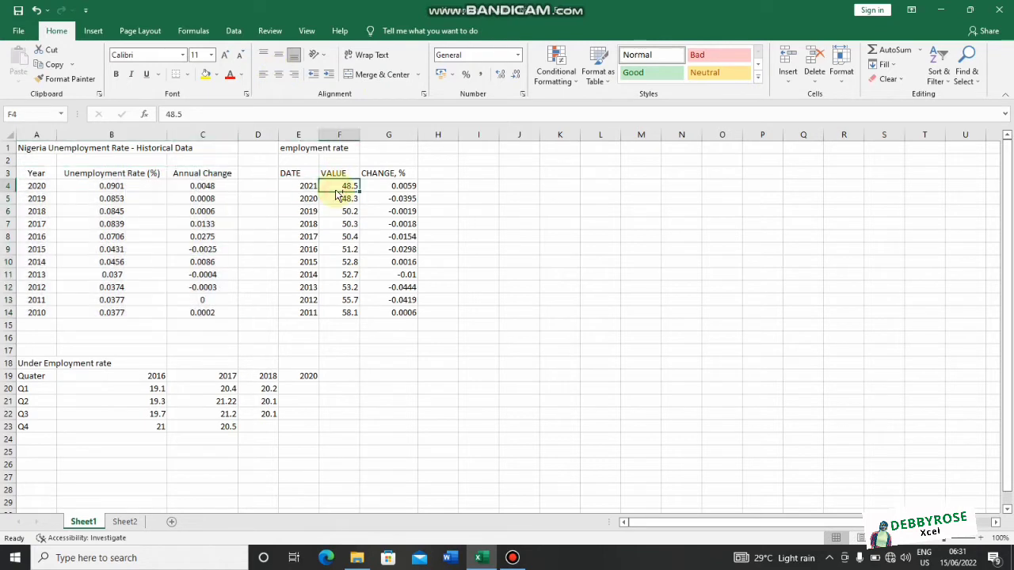
pyautogui.hotkey('ctrl', 'a')
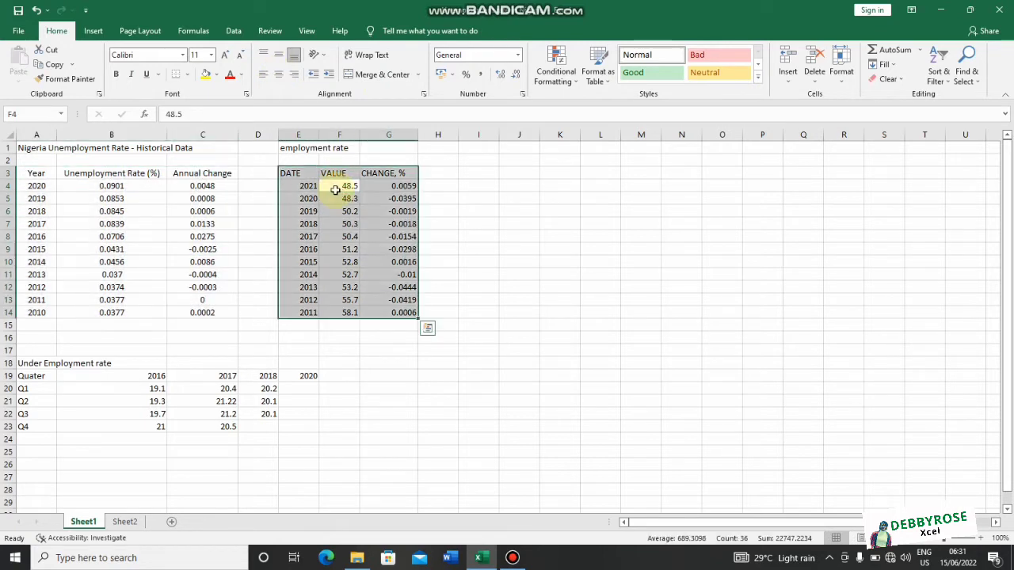
pyautogui.click(279, 79)
pyautogui.click(344, 302)
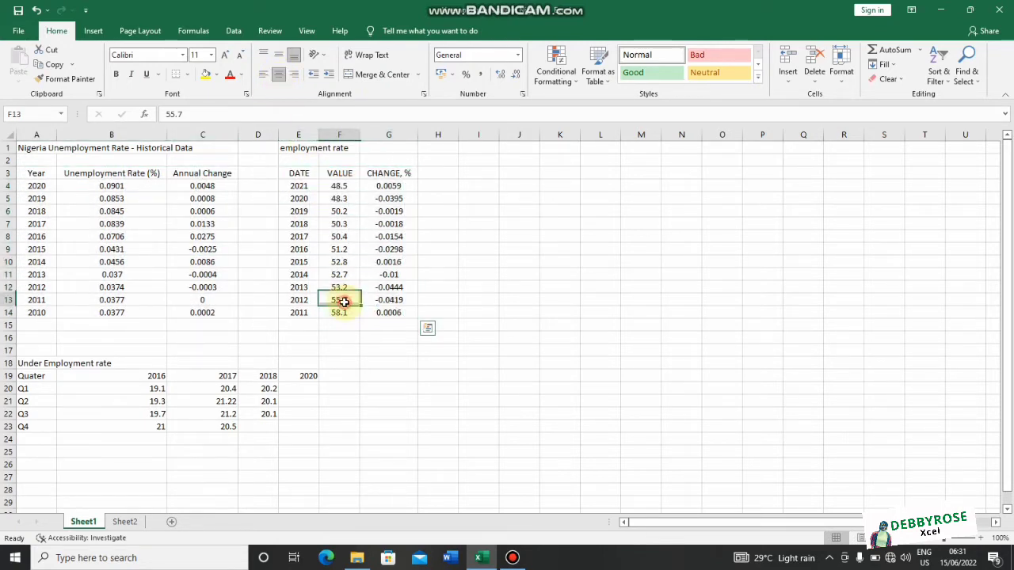
# Format the unemployment data in A3:C14 as a table with headers, using the green light style with a solid header row.
pyautogui.click(111, 223)
pyautogui.hotkey('ctrl', 'a')
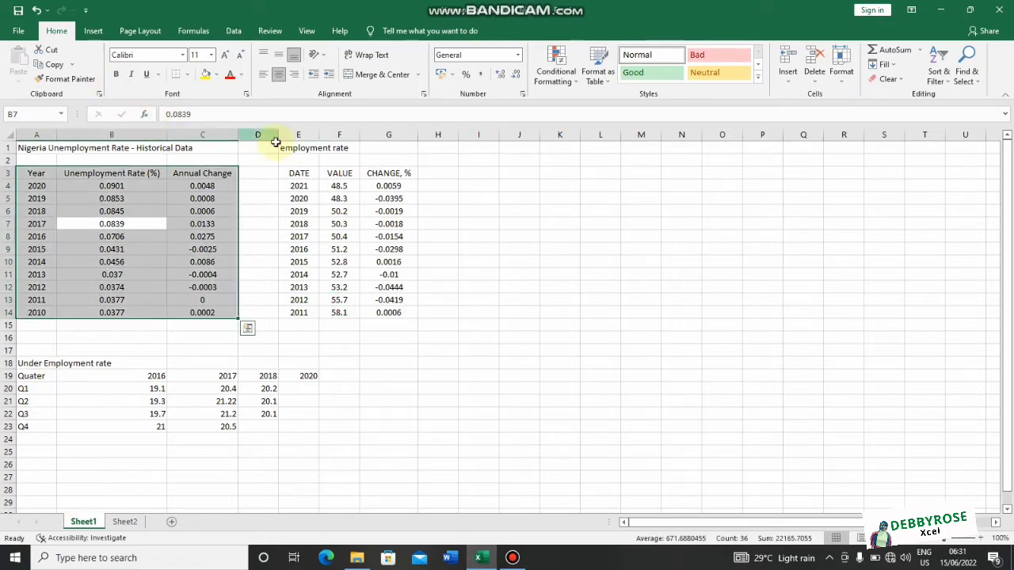
pyautogui.click(598, 71)
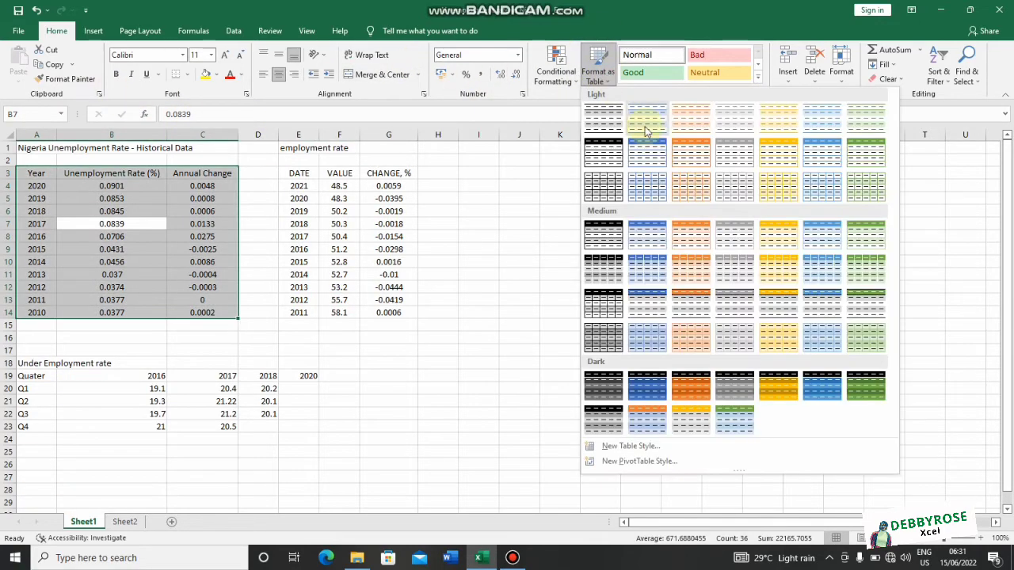
pyautogui.click(867, 159)
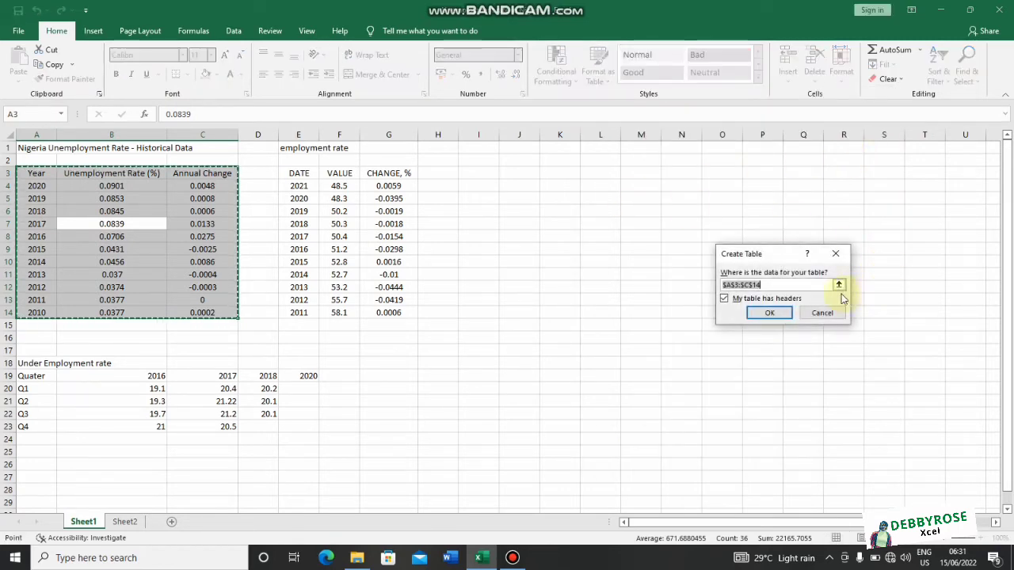
pyautogui.moveTo(772, 254); pyautogui.dragTo(547, 217)
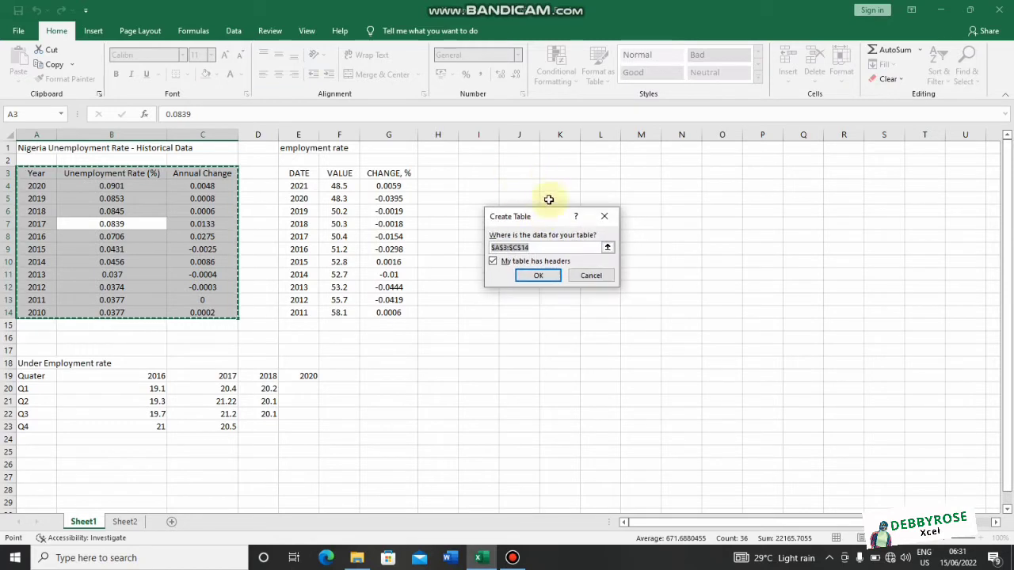
pyautogui.click(538, 276)
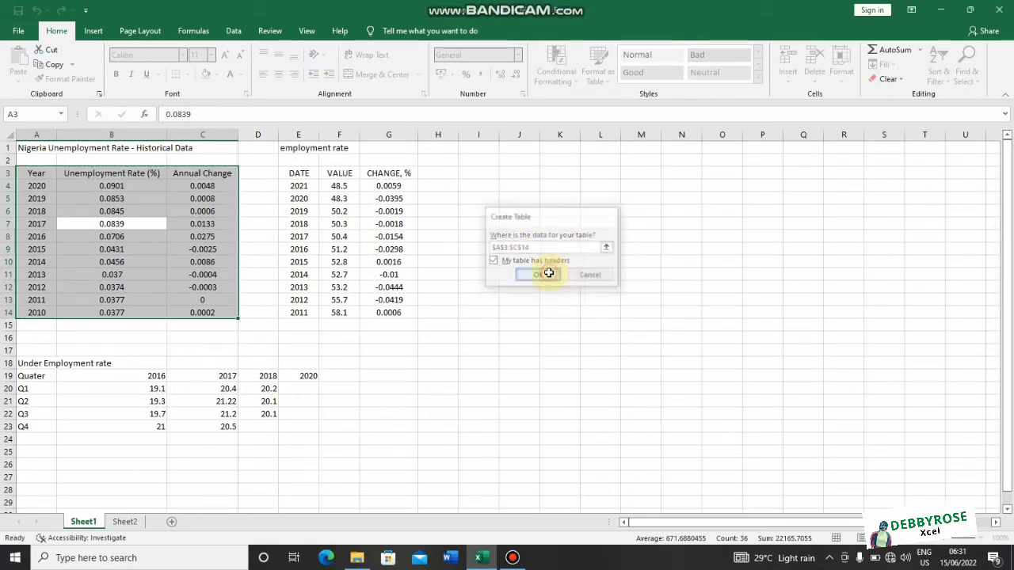
# Format the employment data in E3:G14 as a table with headers, using the green light style with a solid header row.
pyautogui.click(182, 208)
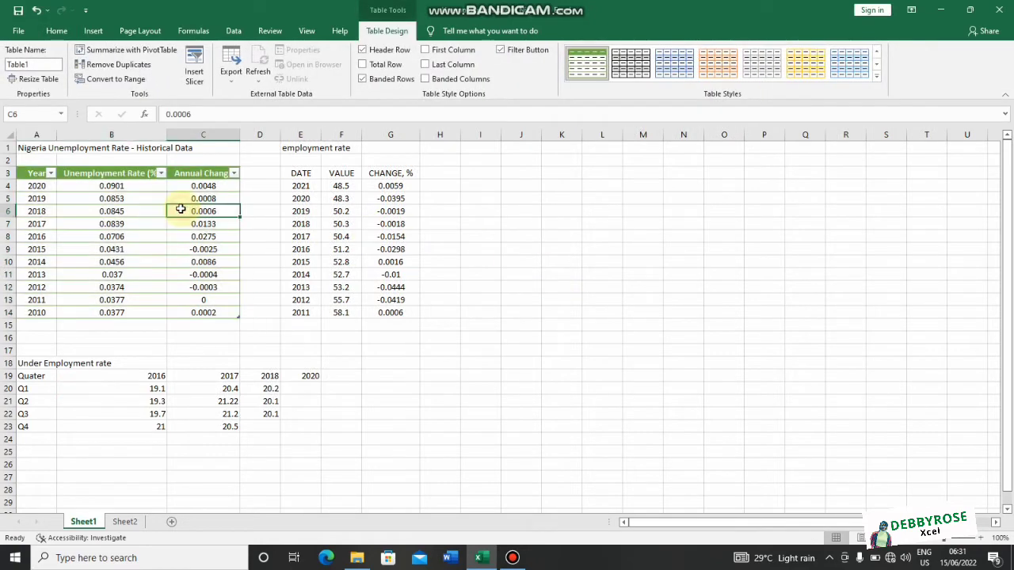
pyautogui.click(317, 235)
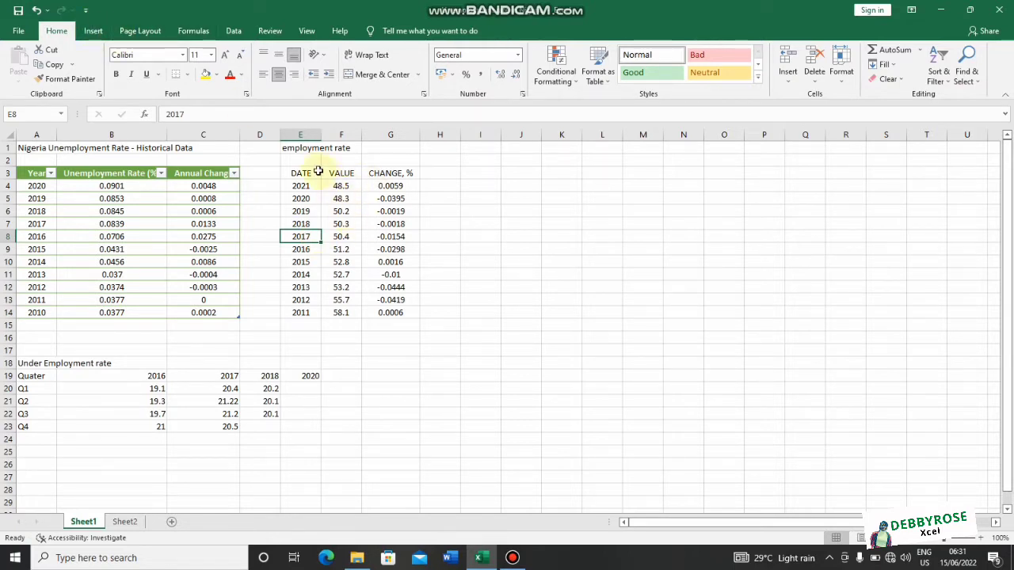
pyautogui.click(92, 31)
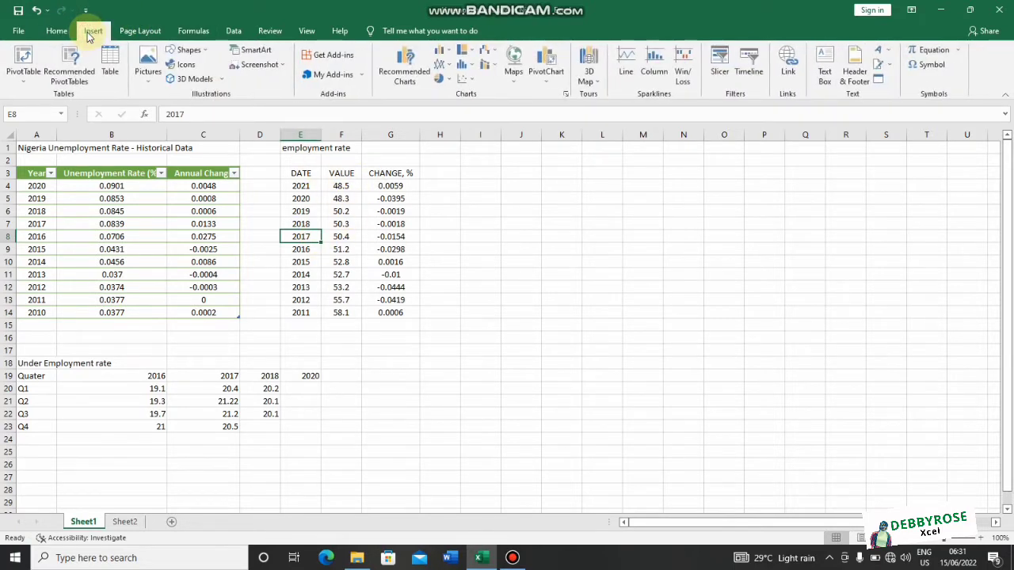
pyautogui.click(116, 66)
pyautogui.click(538, 277)
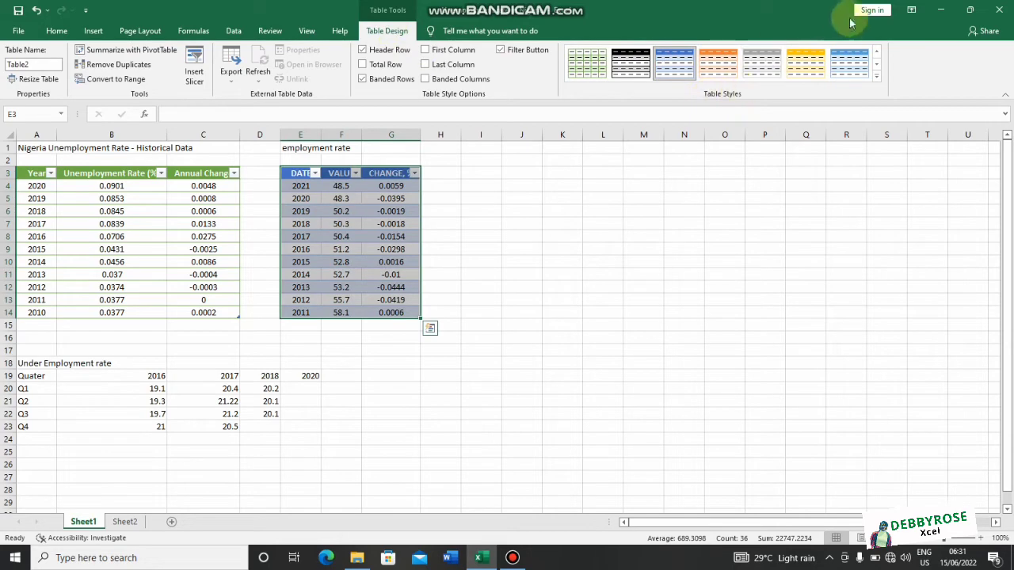
pyautogui.click(876, 76)
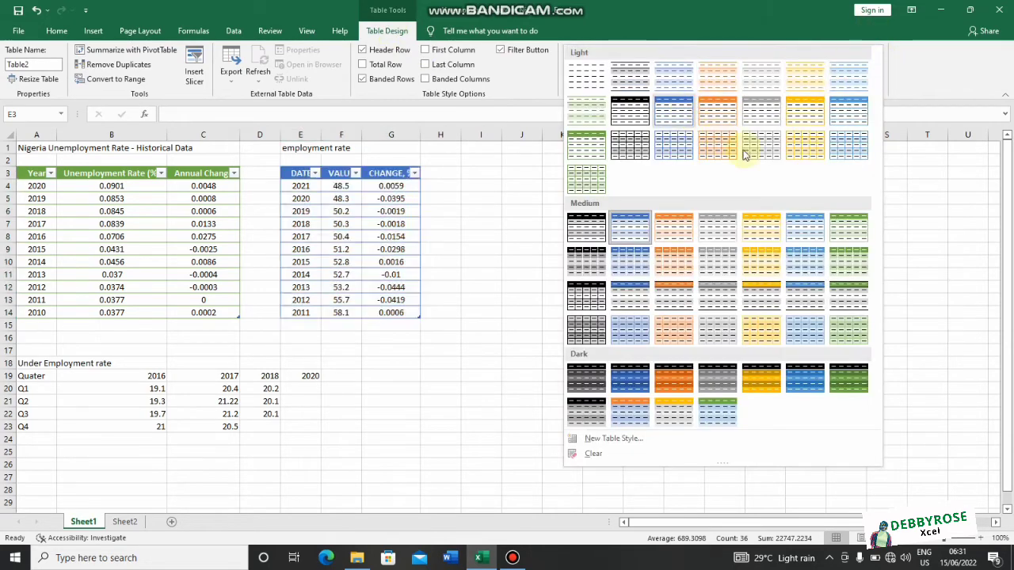
pyautogui.click(586, 143)
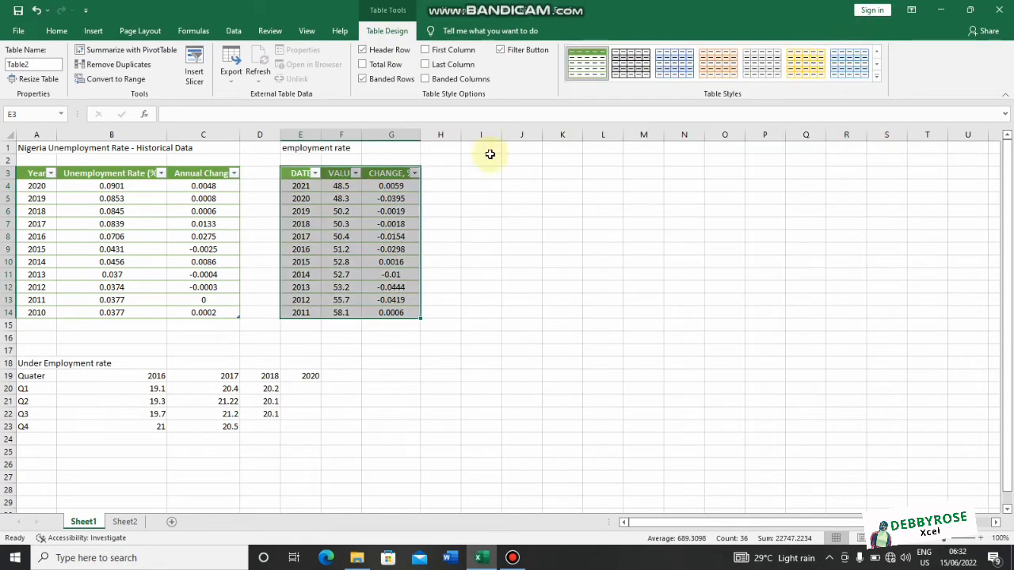
pyautogui.click(335, 279)
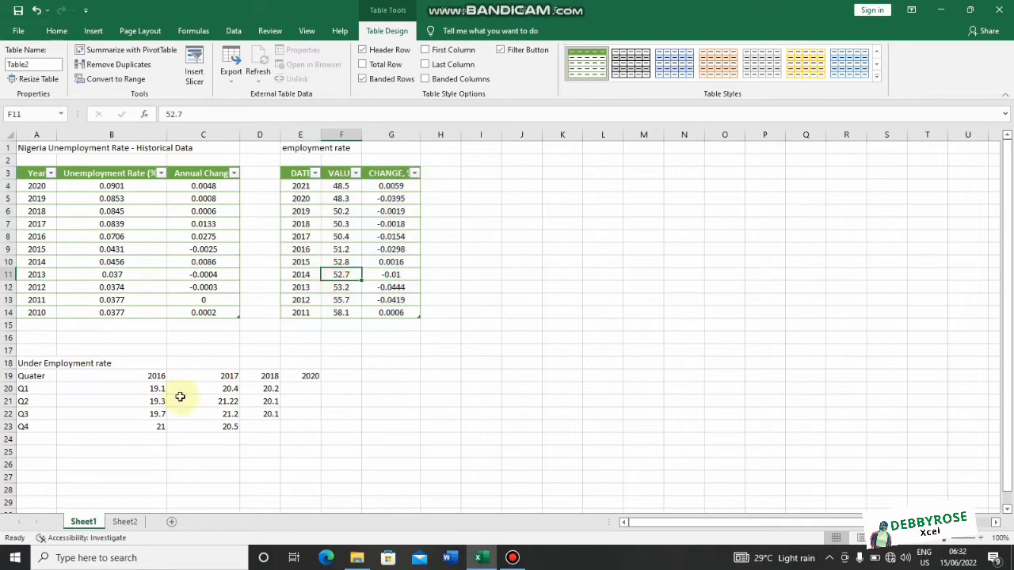
# Move the whole Under Employment rate block from A18:E23 so that it starts in I3.
pyautogui.click(83, 393)
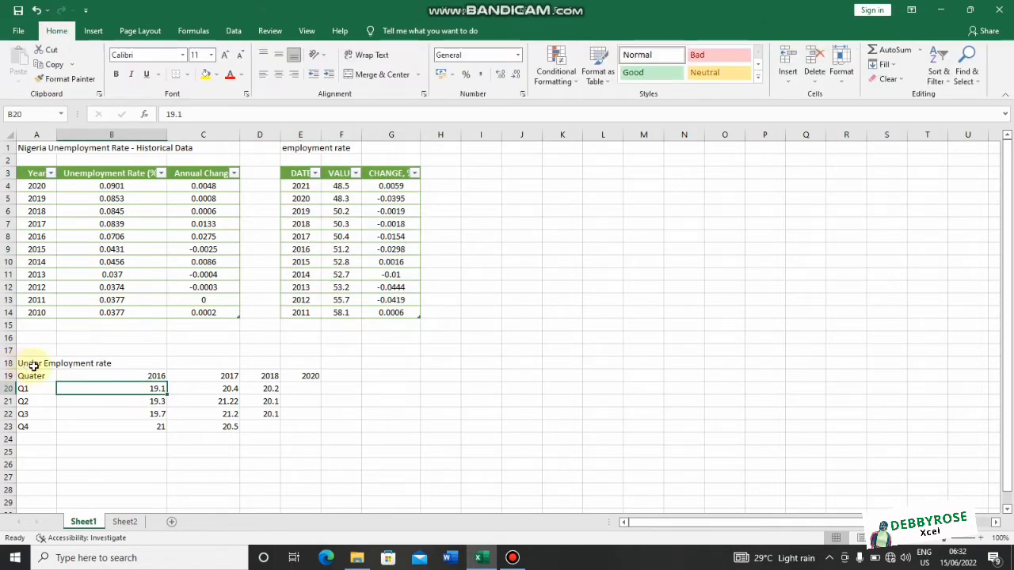
pyautogui.hotkey('ctrl', 'a')
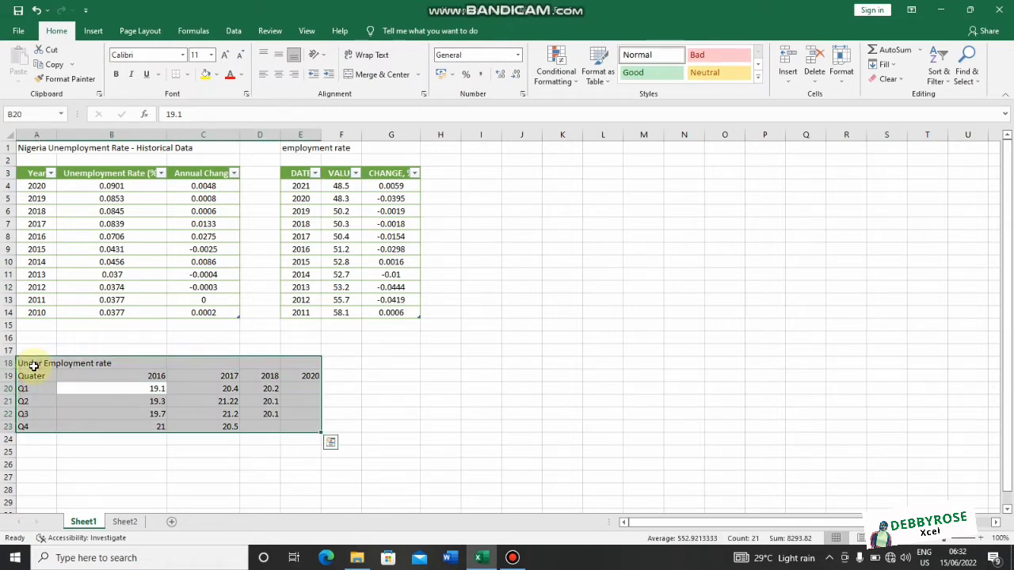
pyautogui.hotkey('ctrl', 'c')
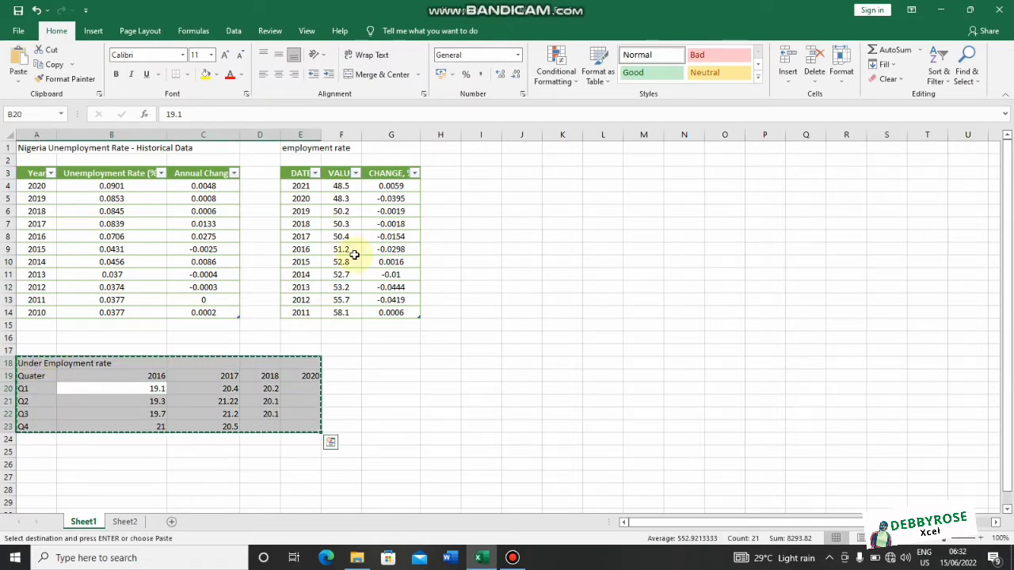
pyautogui.click(490, 172)
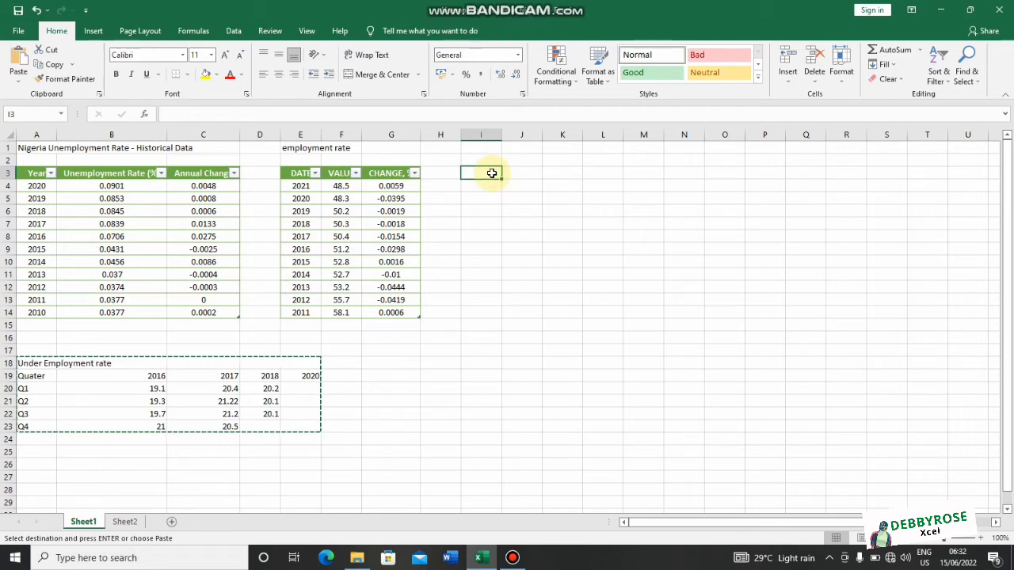
pyautogui.hotkey('ctrl', 'v')
pyautogui.hotkey('ctrl', 'q')
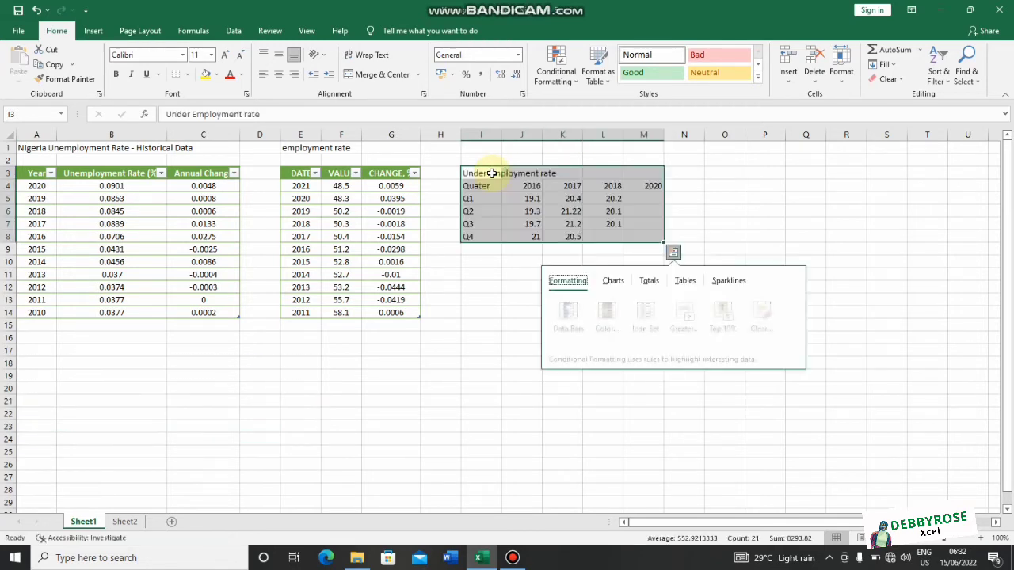
pyautogui.click(534, 236)
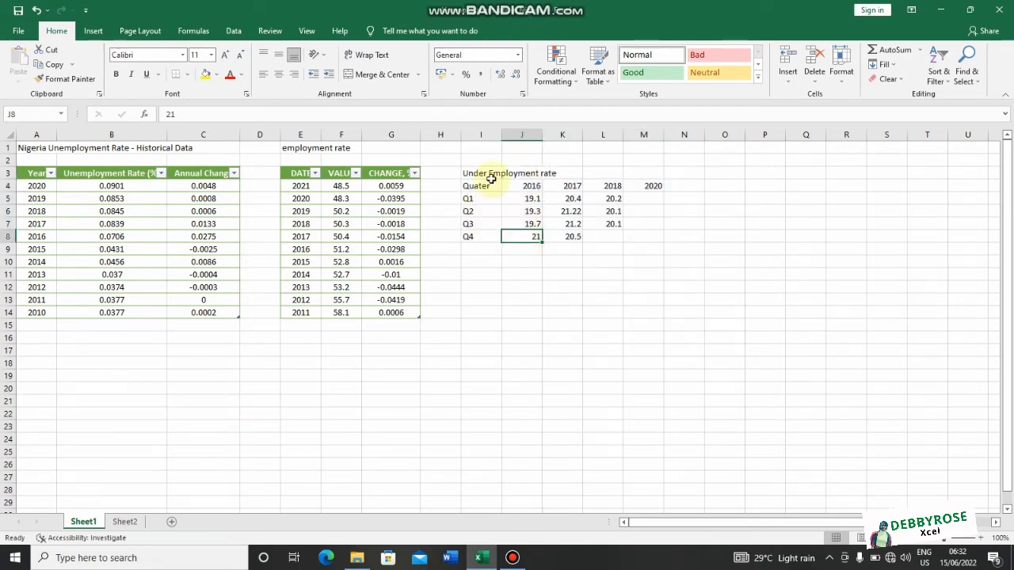
# Move the title "Under Employment rate" from I3 up to I1.
pyautogui.moveTo(472, 174); pyautogui.dragTo(560, 174)
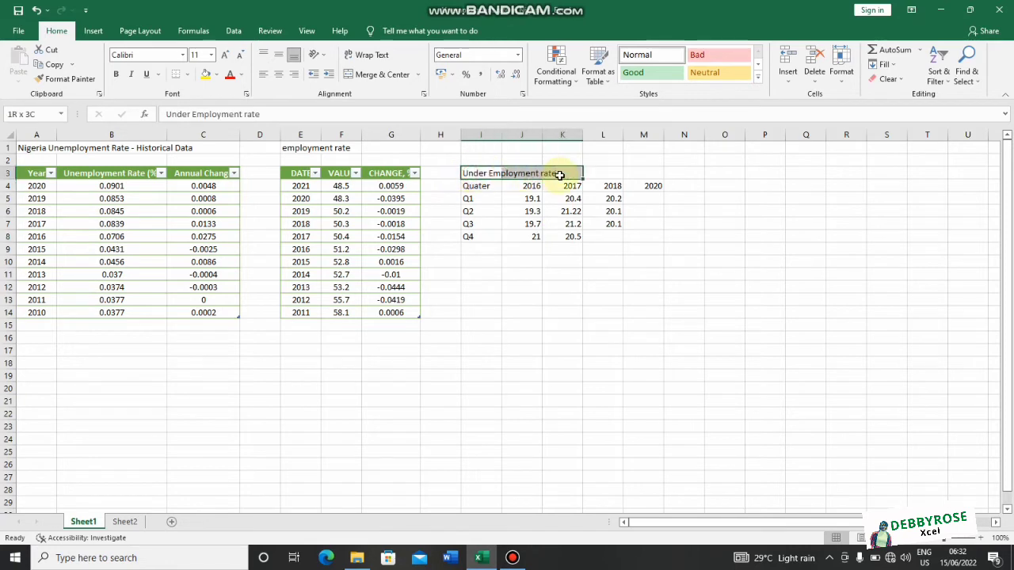
pyautogui.hotkey('ctrl', 'x')
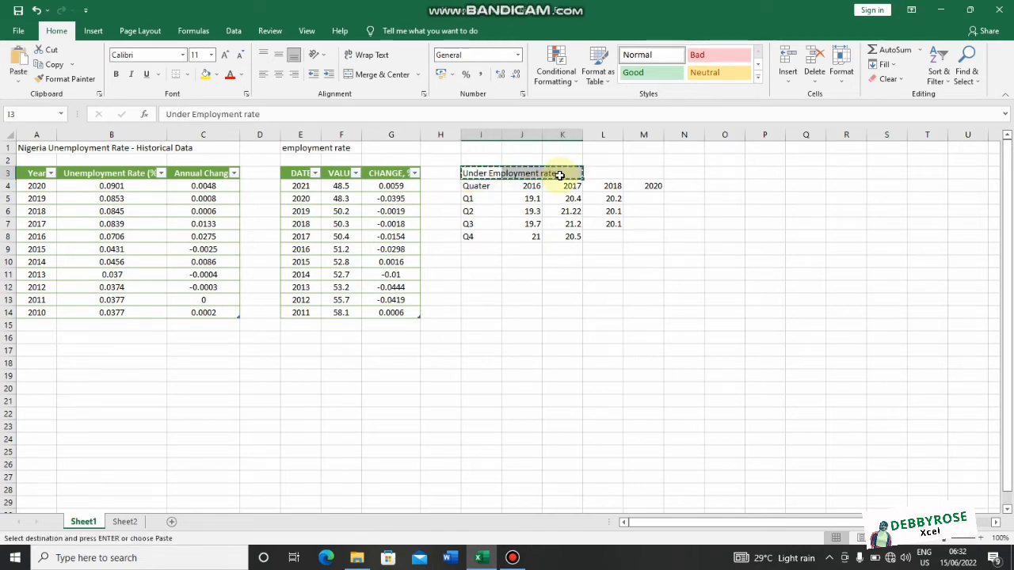
pyautogui.click(482, 145)
pyautogui.press('Return')
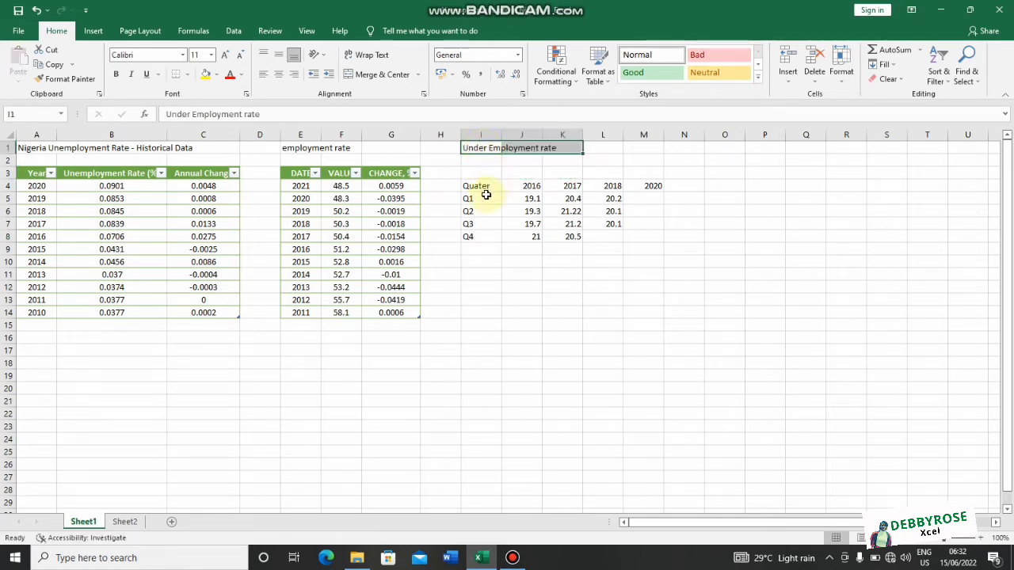
pyautogui.click(484, 195)
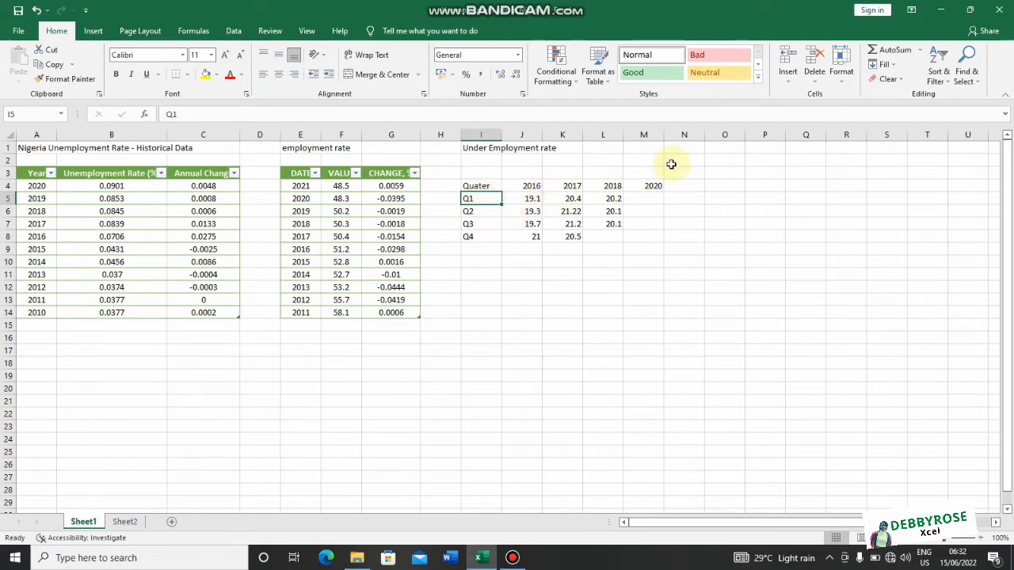
# Delete the 2020 header in M4 and enter 19.5 as the Q4 value for 2018 in L8.
pyautogui.click(638, 185)
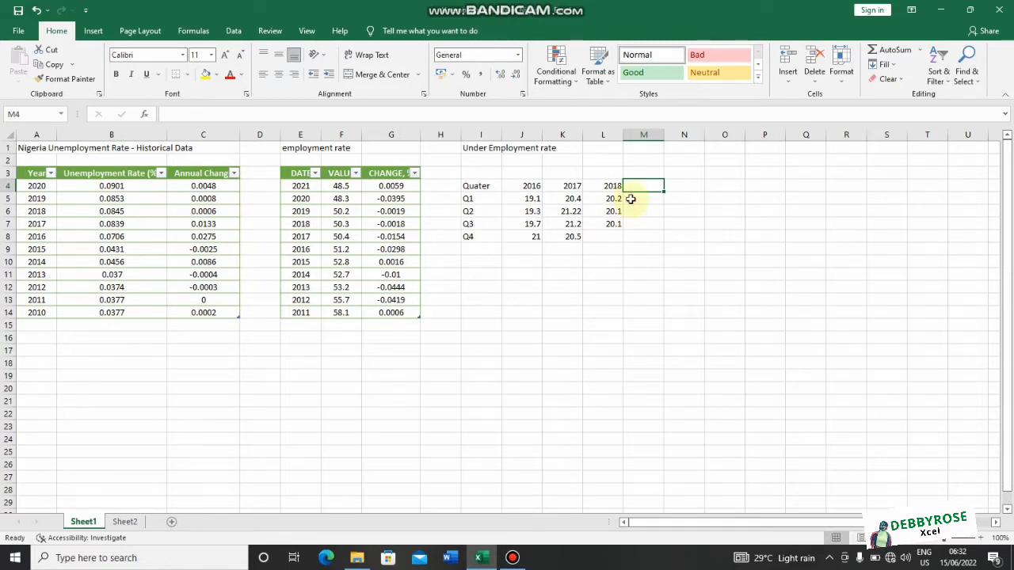
pyautogui.click(598, 188)
pyautogui.click(609, 236)
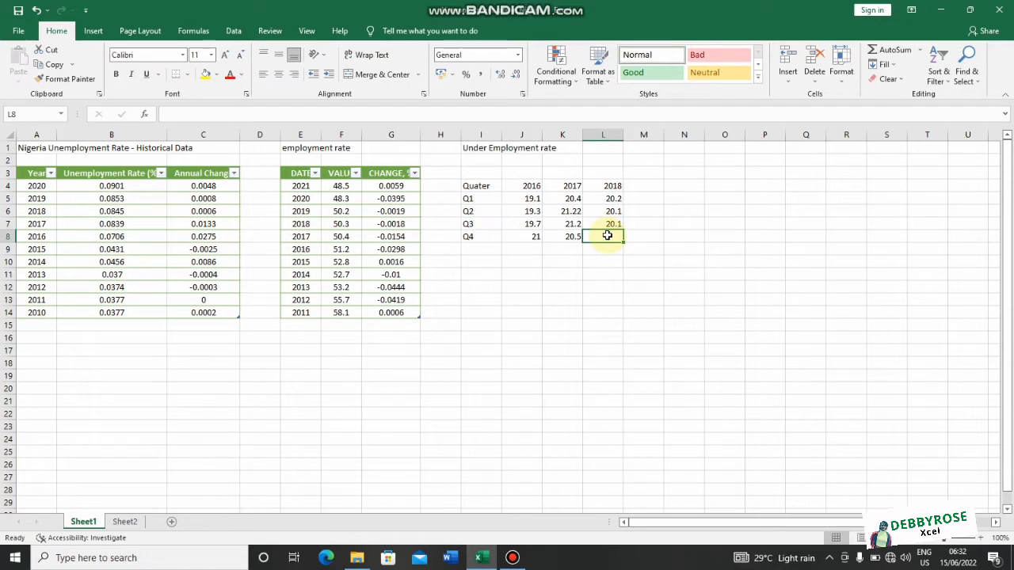
pyautogui.write('19.5')
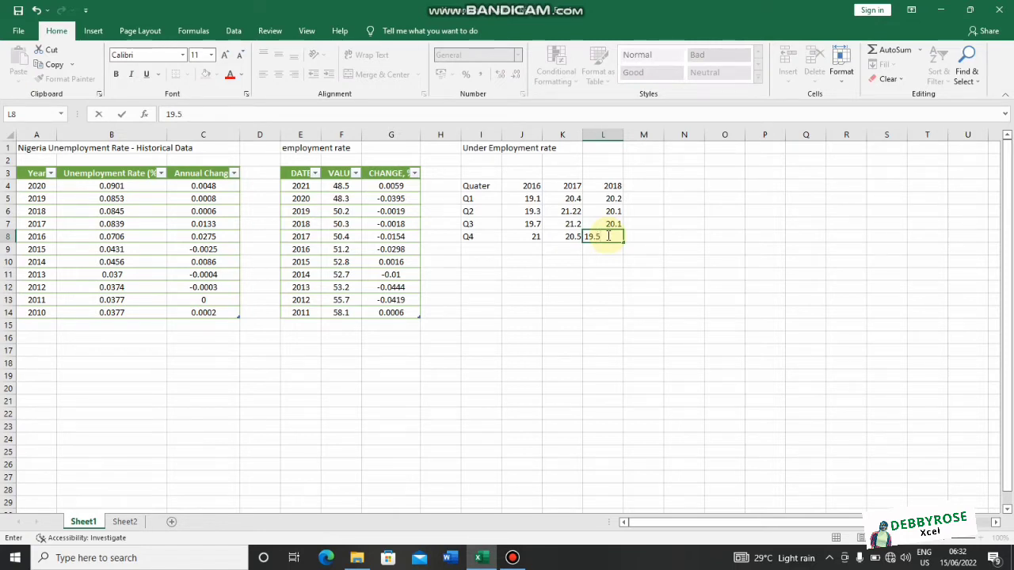
pyautogui.press('Return')
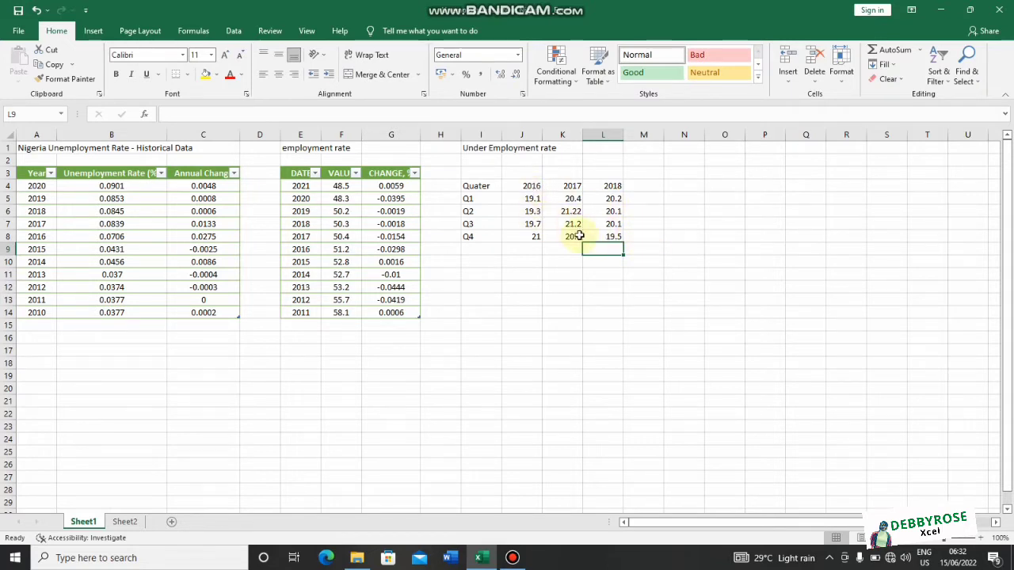
# Transpose the under employment data in I4:L8 into N4:R7 with a TRANSPOSE array formula.
pyautogui.click(484, 184)
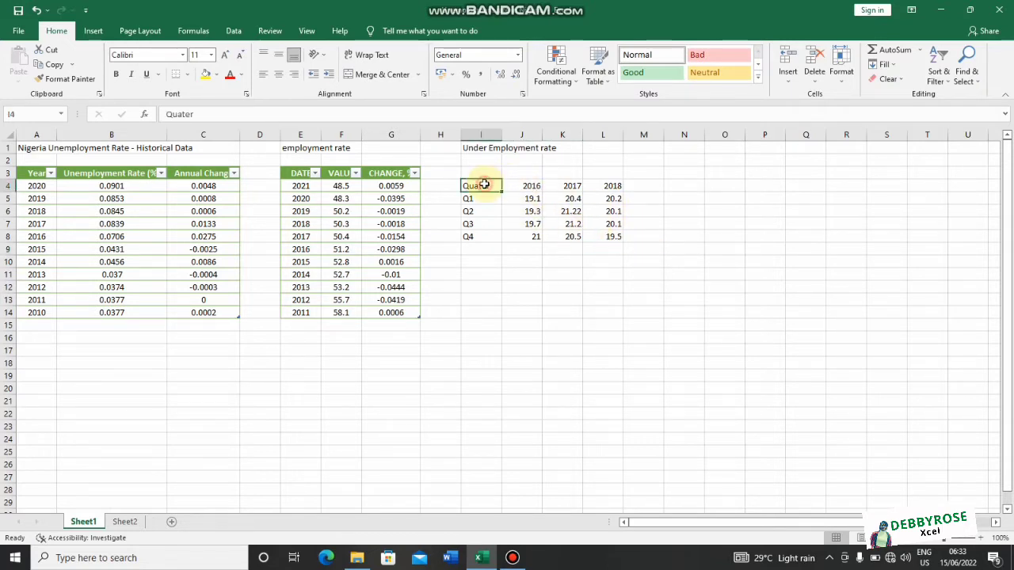
pyautogui.click(683, 184)
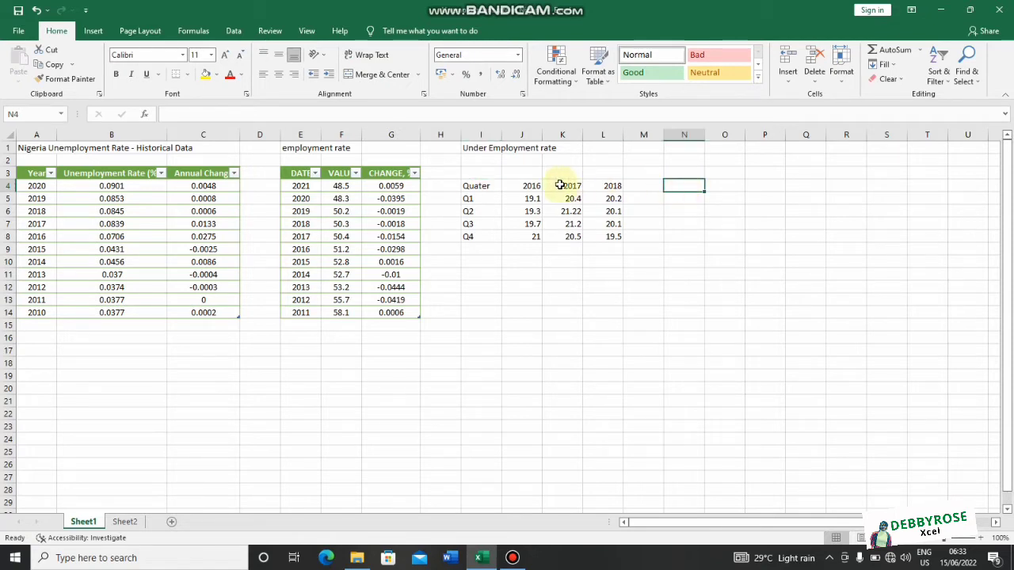
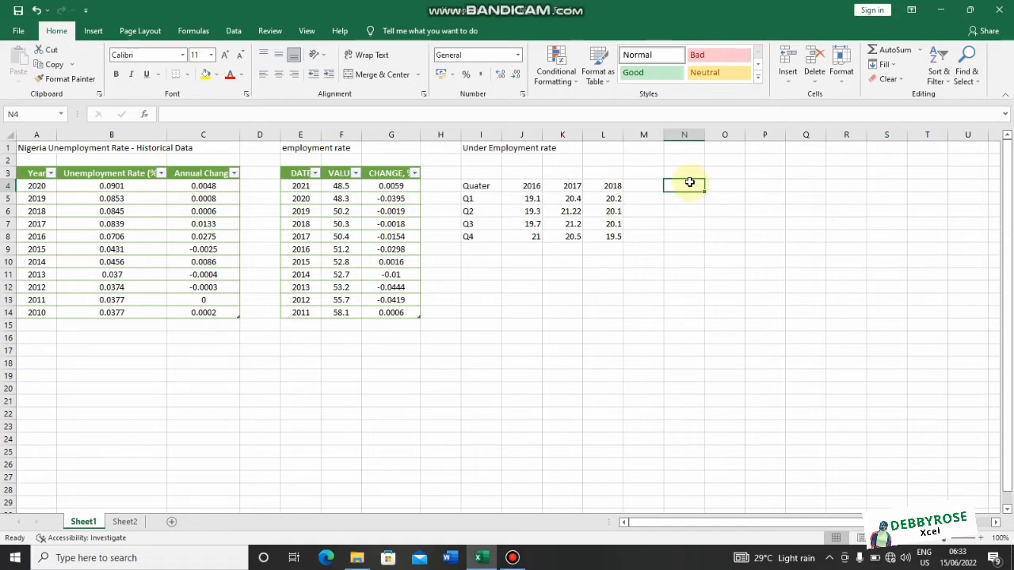
pyautogui.moveTo(679, 183); pyautogui.dragTo(831, 224)
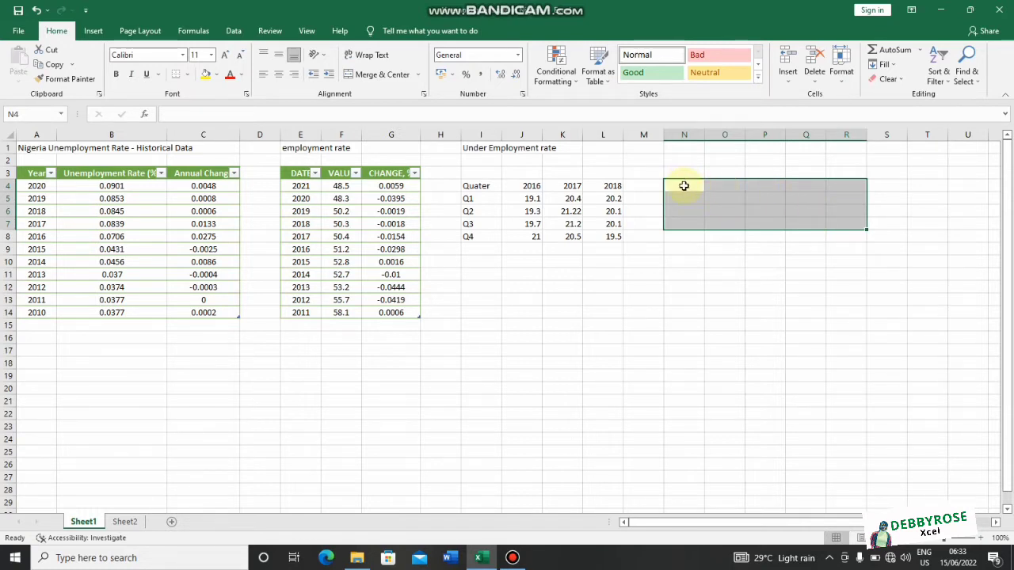
pyautogui.write('=tr')
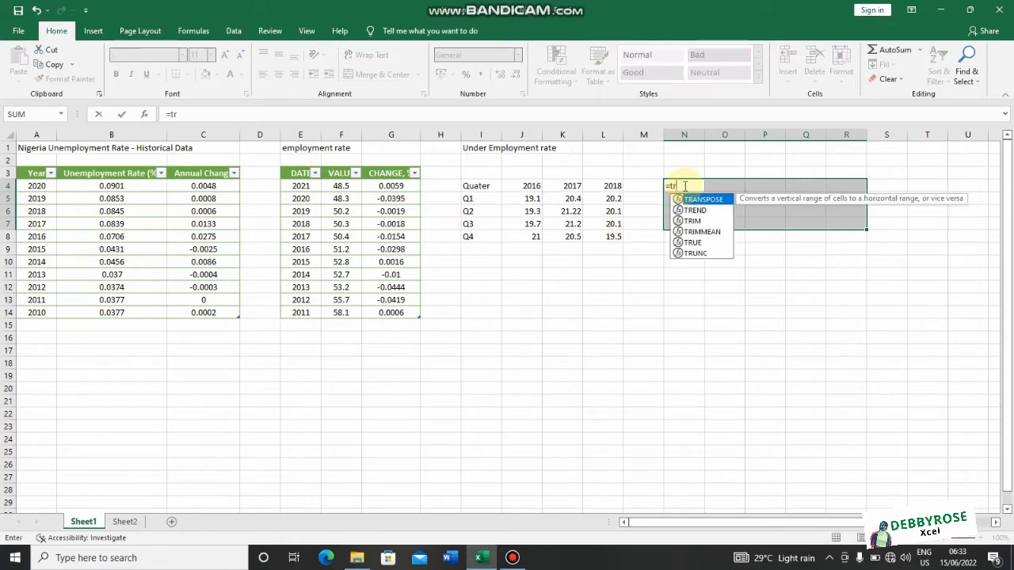
pyautogui.write('a')
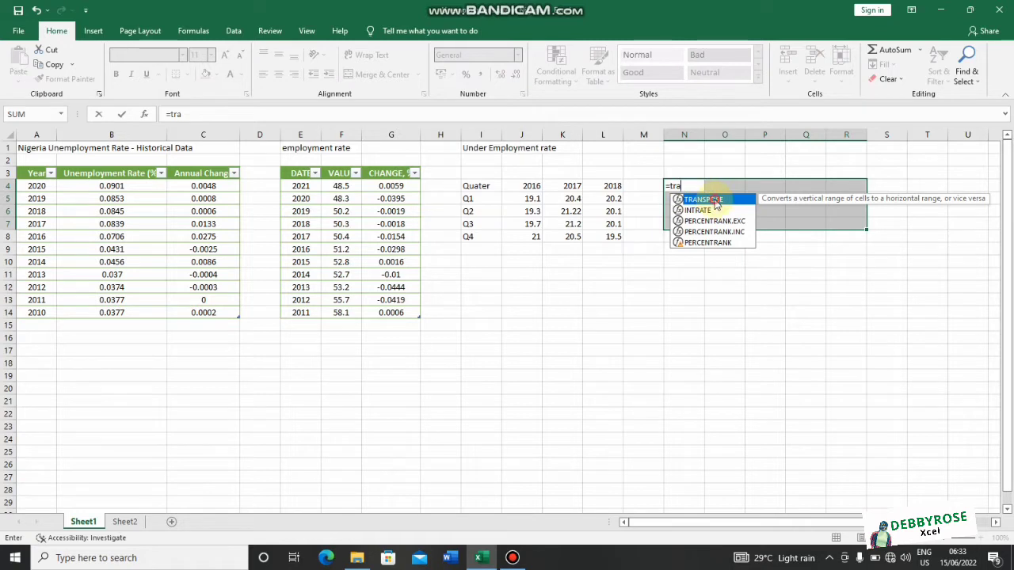
pyautogui.doubleClick(713, 199)
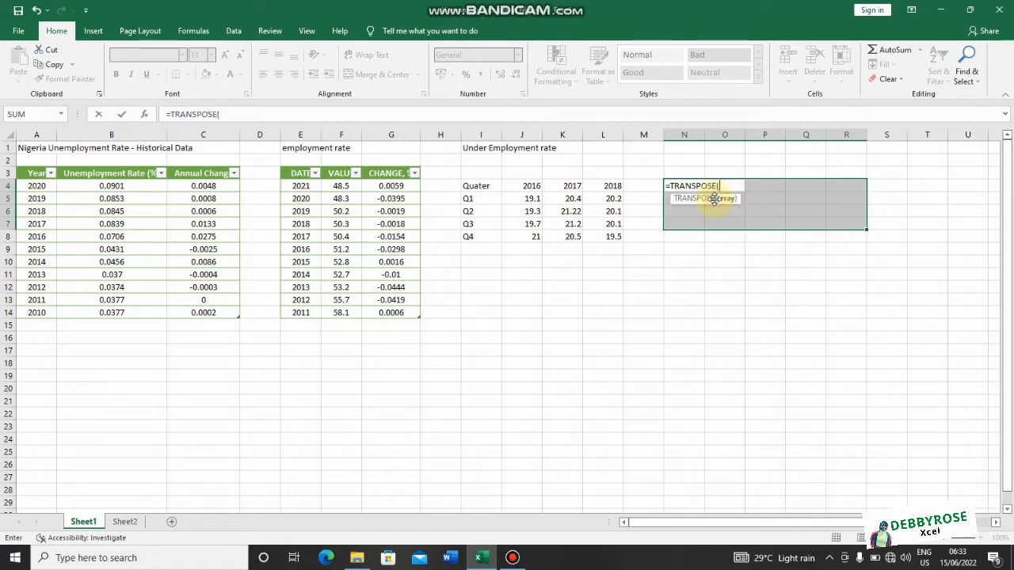
pyautogui.click(489, 186)
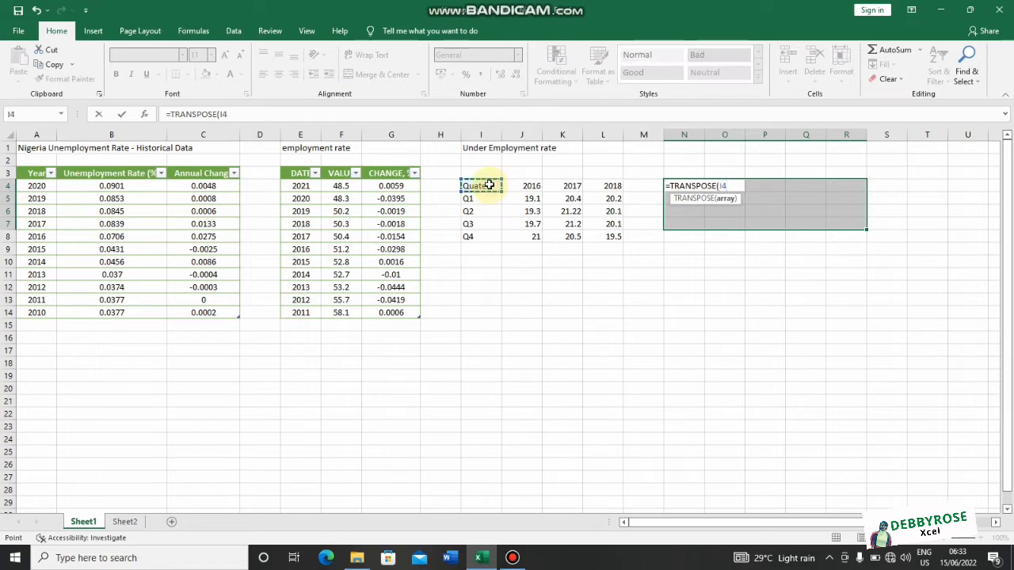
pyautogui.moveTo(489, 185); pyautogui.dragTo(604, 234)
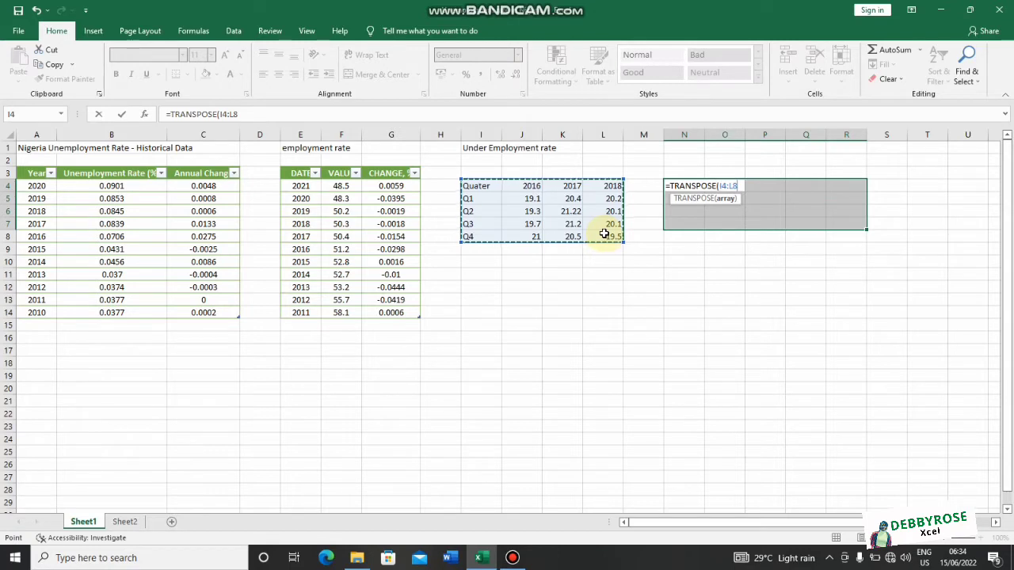
pyautogui.hotkey('ctrl', 'shift', 'Return')
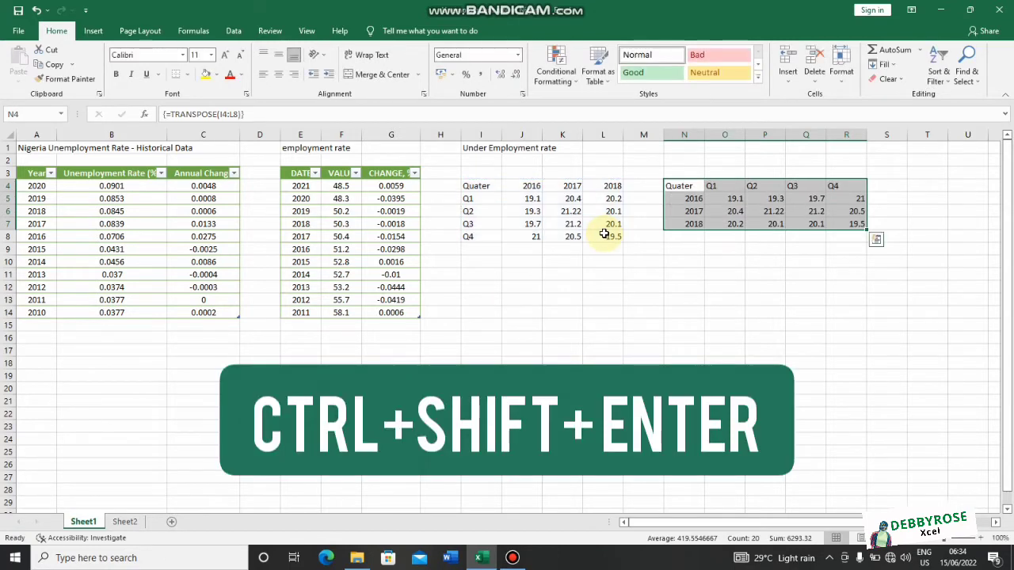
pyautogui.click(628, 247)
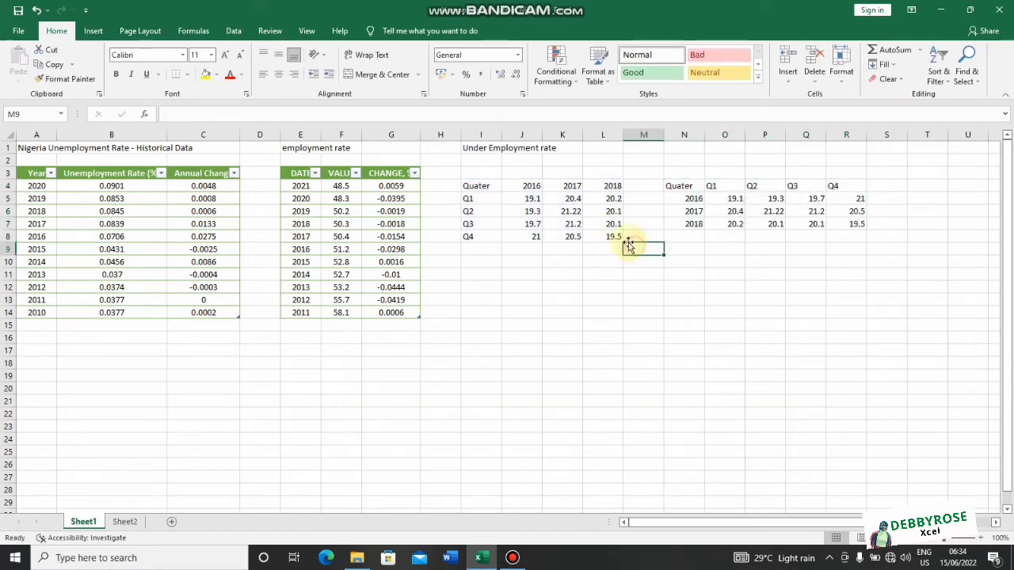
# Try to replace the Quater header in N4 of the transposed array.
pyautogui.click(702, 189)
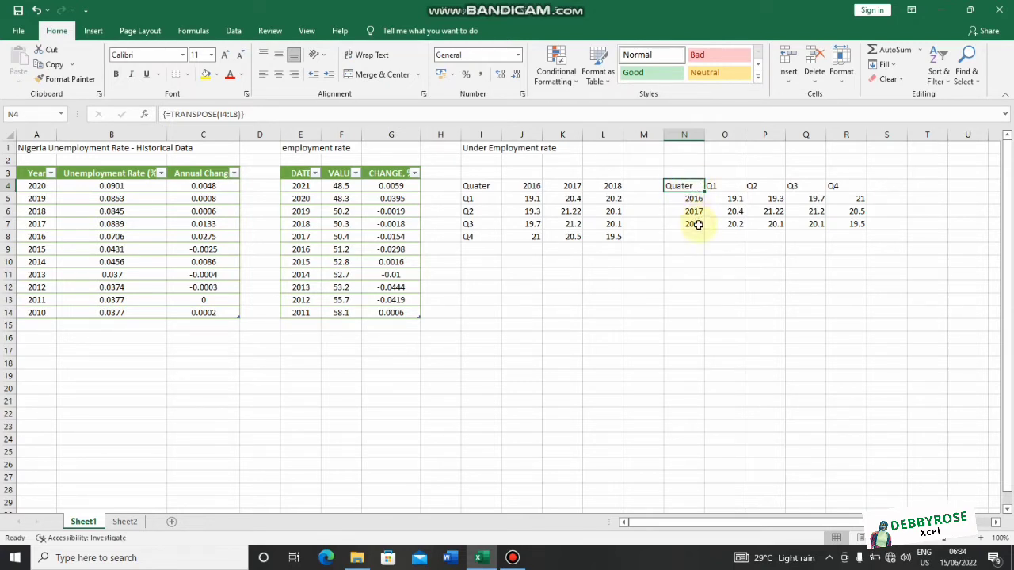
pyautogui.doubleClick(700, 185)
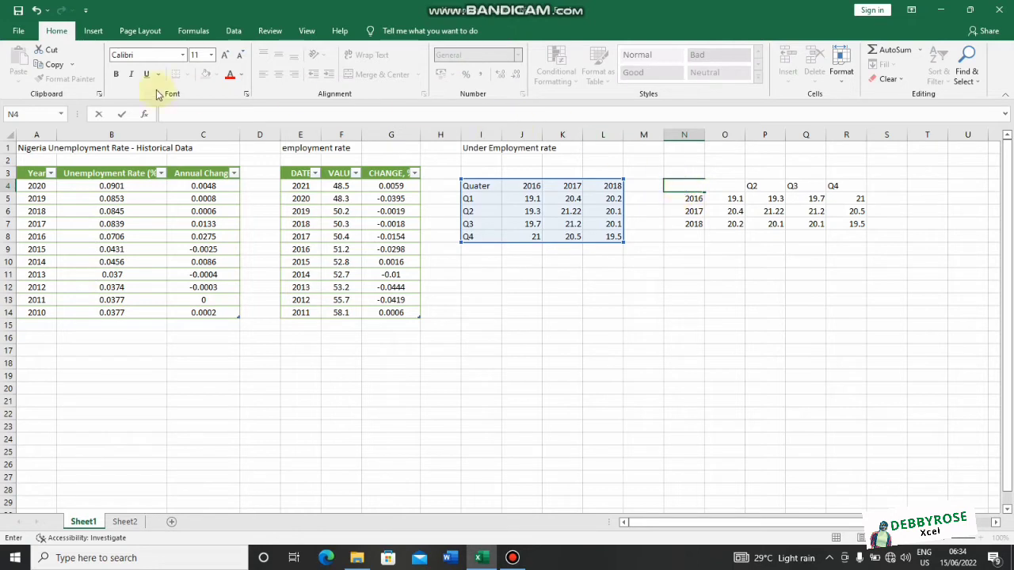
pyautogui.click(35, 11)
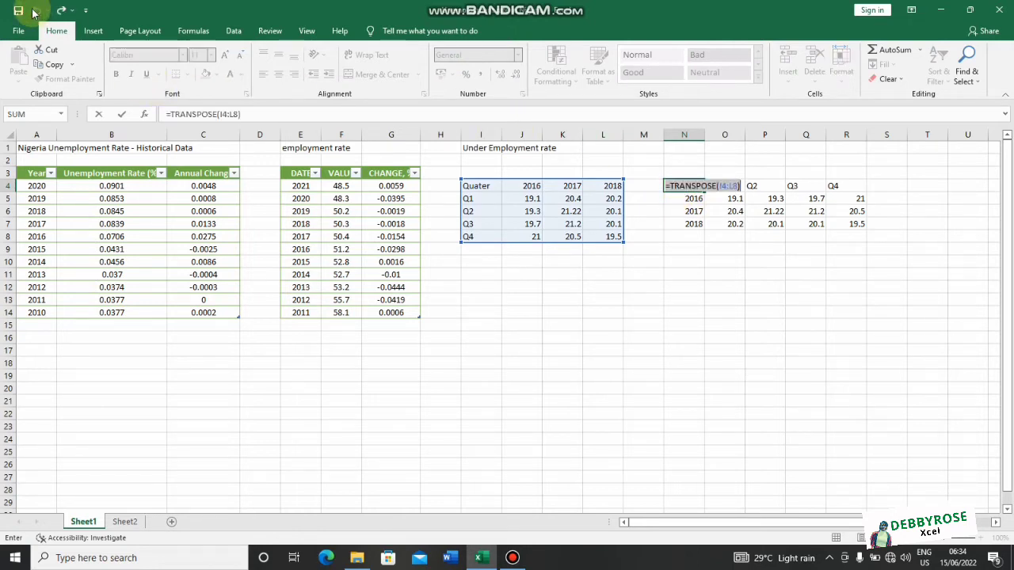
pyautogui.click(35, 10)
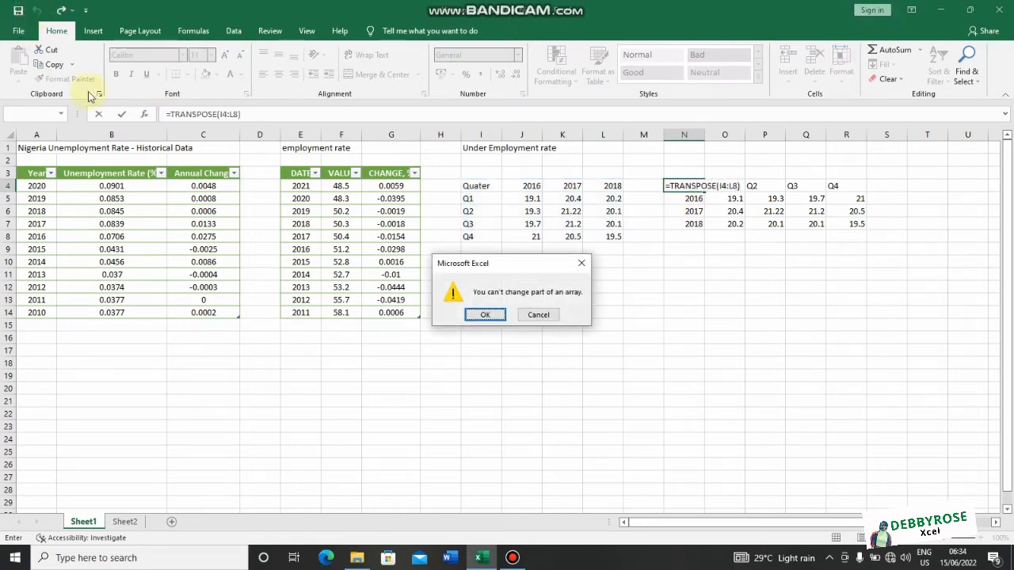
pyautogui.click(485, 315)
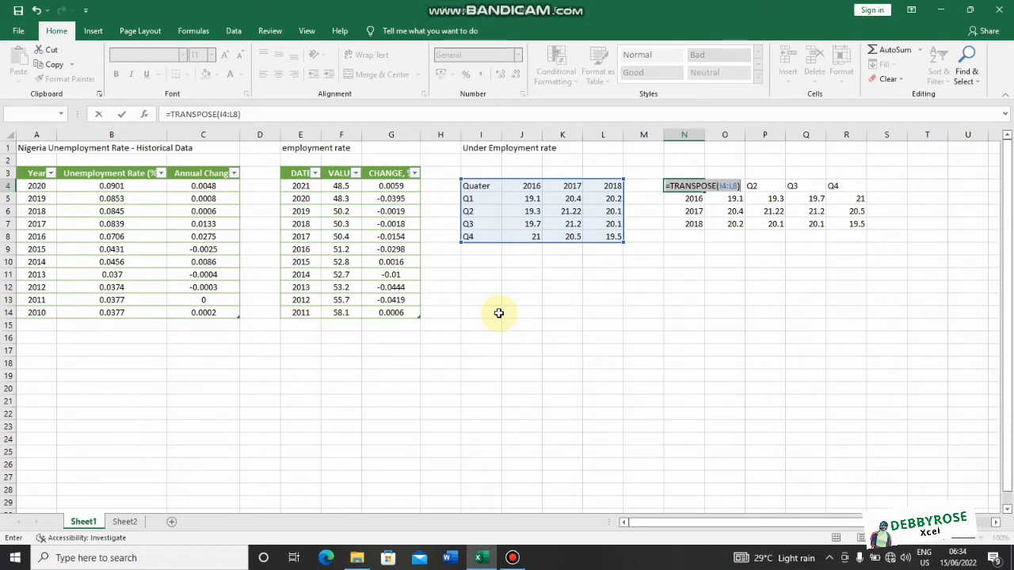
pyautogui.hotkey('ctrl', 'shift', 'Return')
pyautogui.click(719, 225)
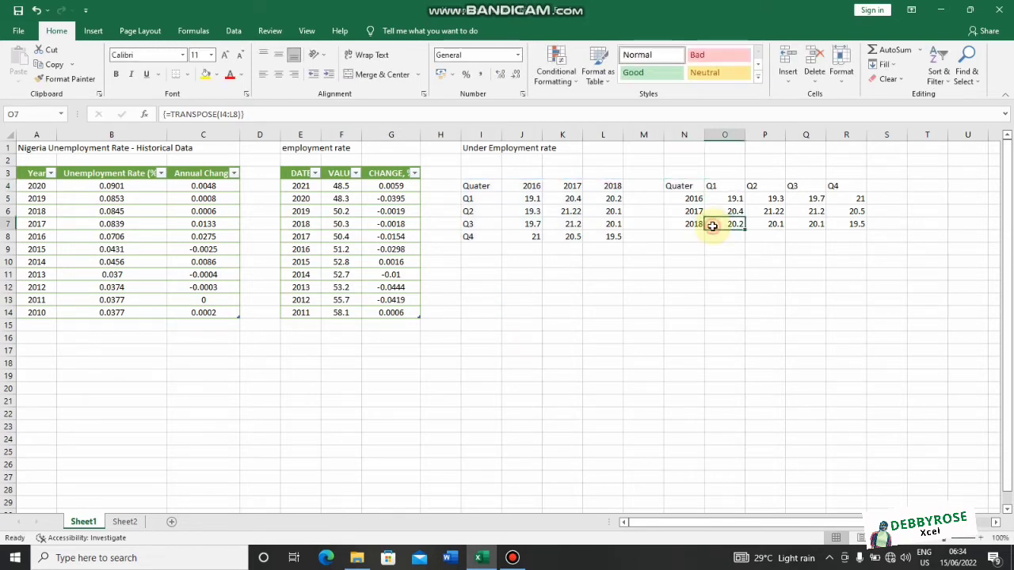
# Copy the transposed block N4:R7 and paste it as values only starting in I10.
pyautogui.click(686, 196)
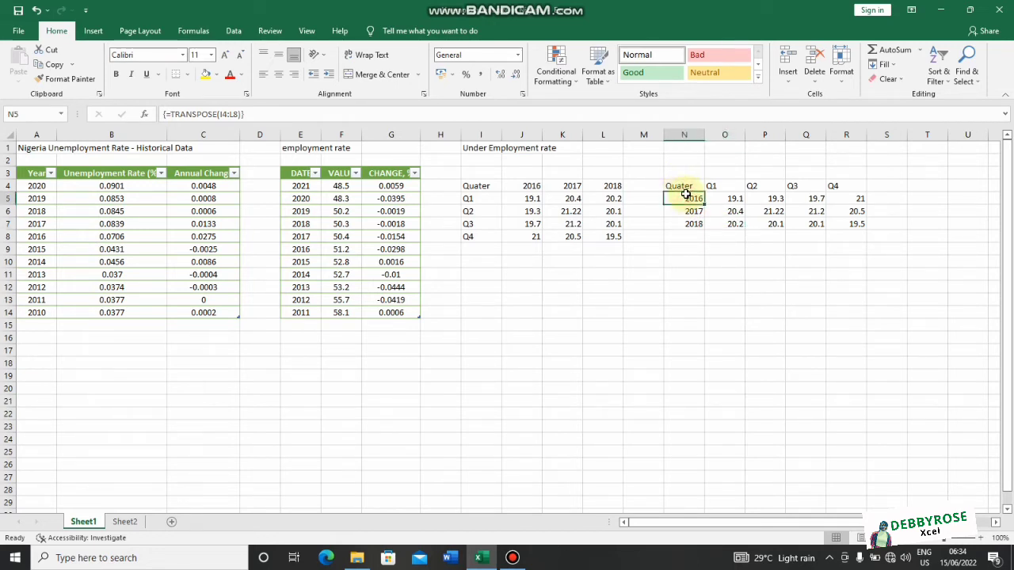
pyautogui.hotkey('ctrl', 'a')
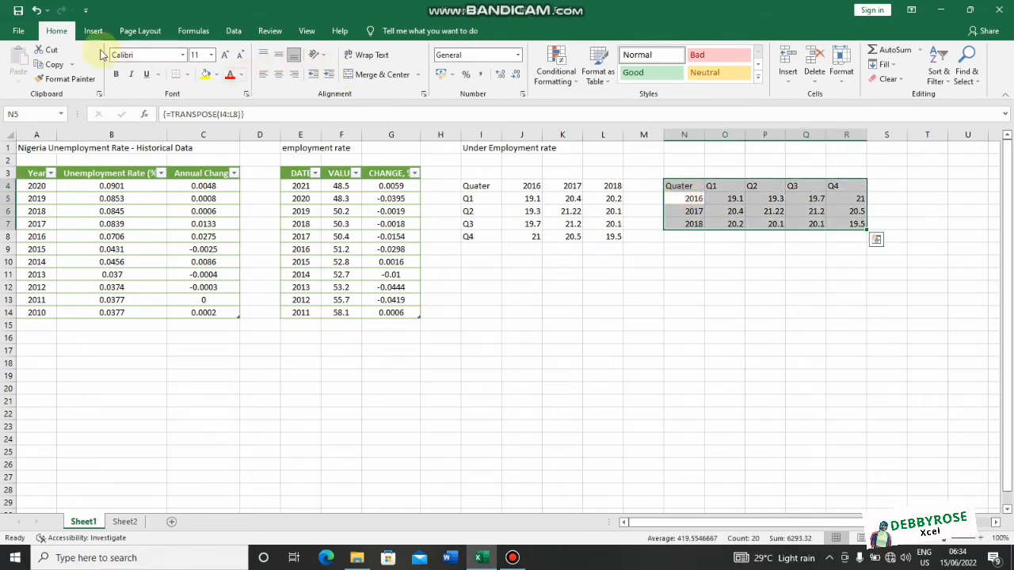
pyautogui.click(53, 65)
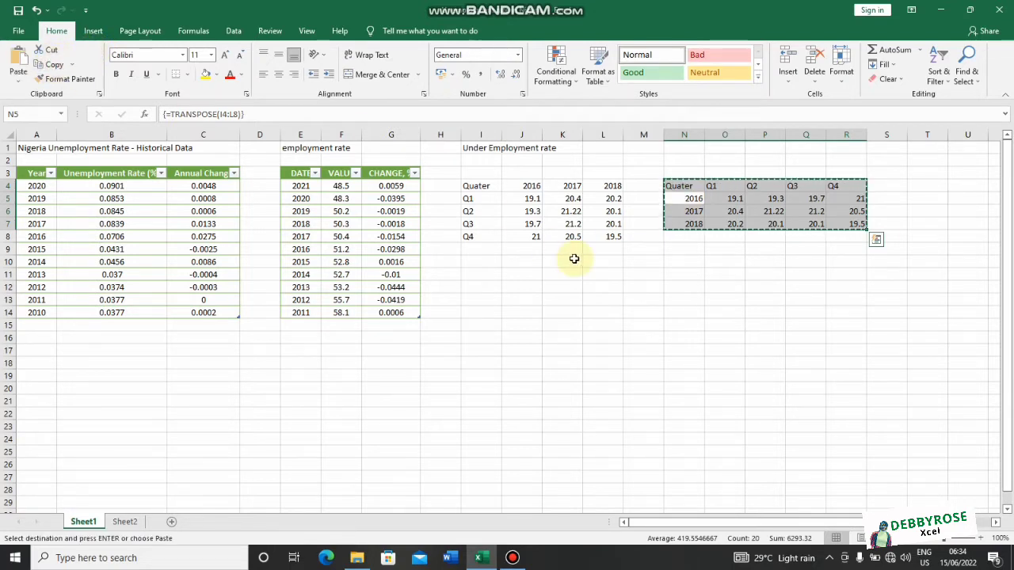
pyautogui.click(469, 265)
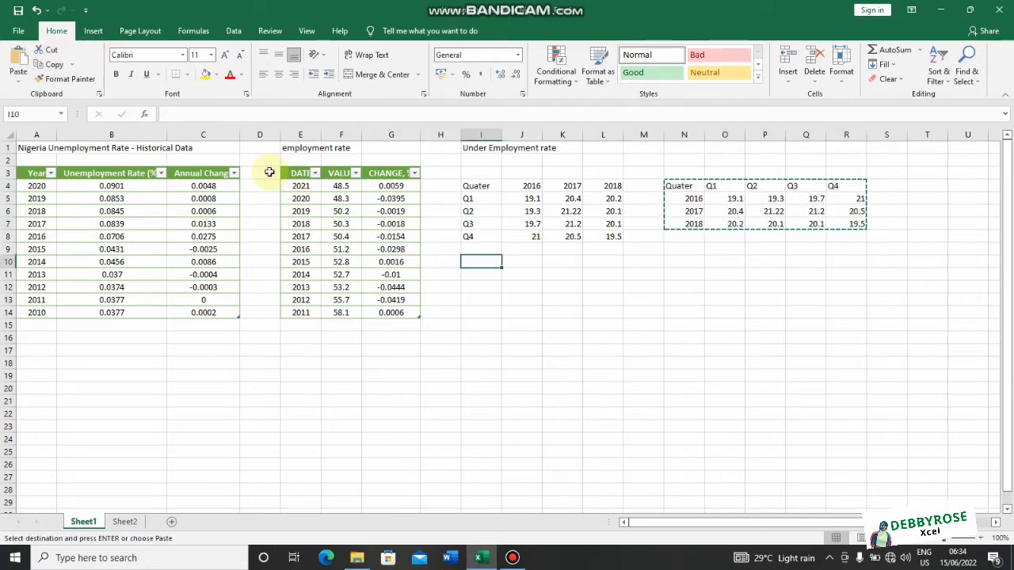
pyautogui.click(19, 86)
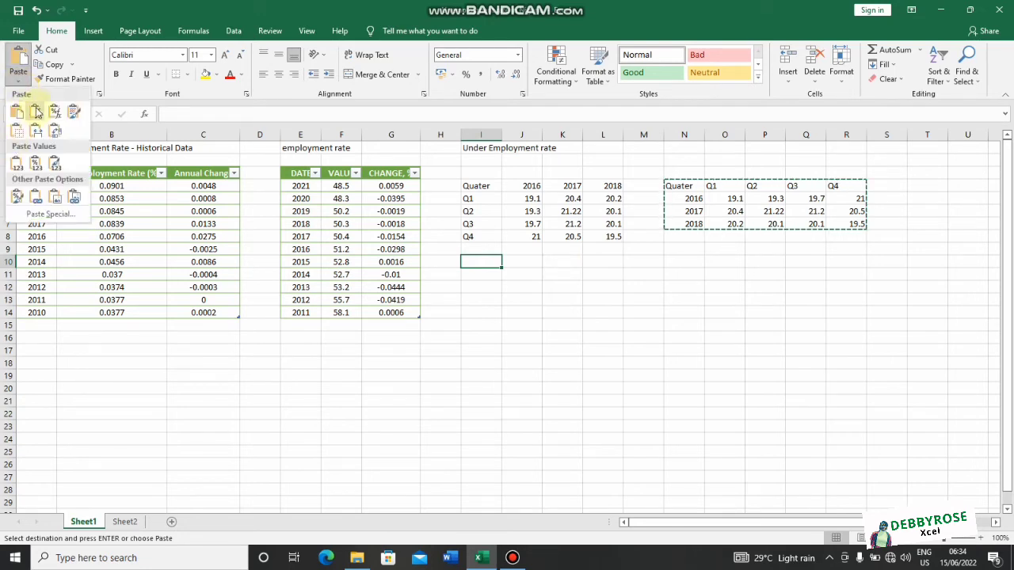
pyautogui.click(16, 169)
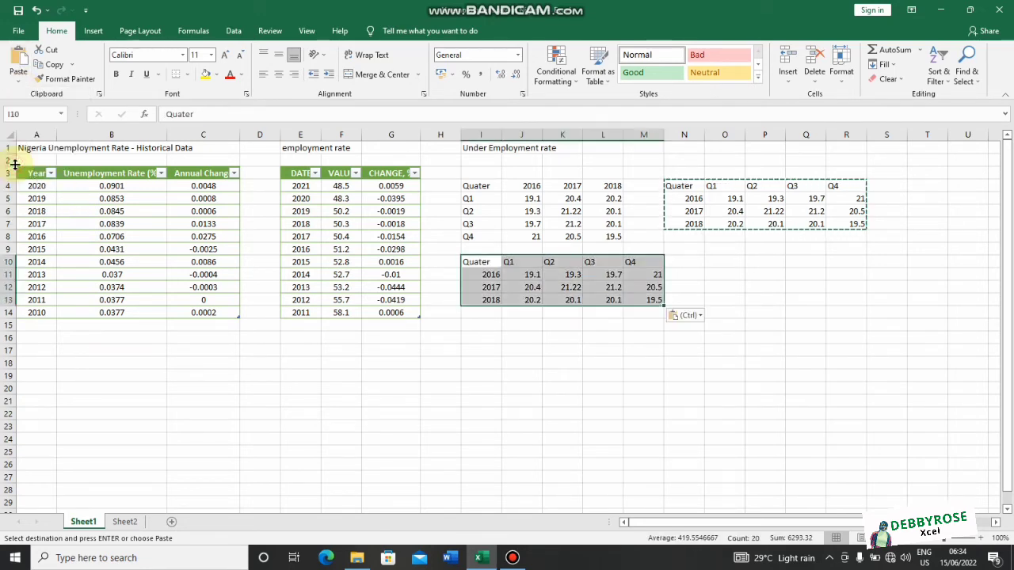
# Rename the Quater header in I10 to Year.
pyautogui.click(532, 261)
pyautogui.click(520, 287)
pyautogui.doubleClick(478, 262)
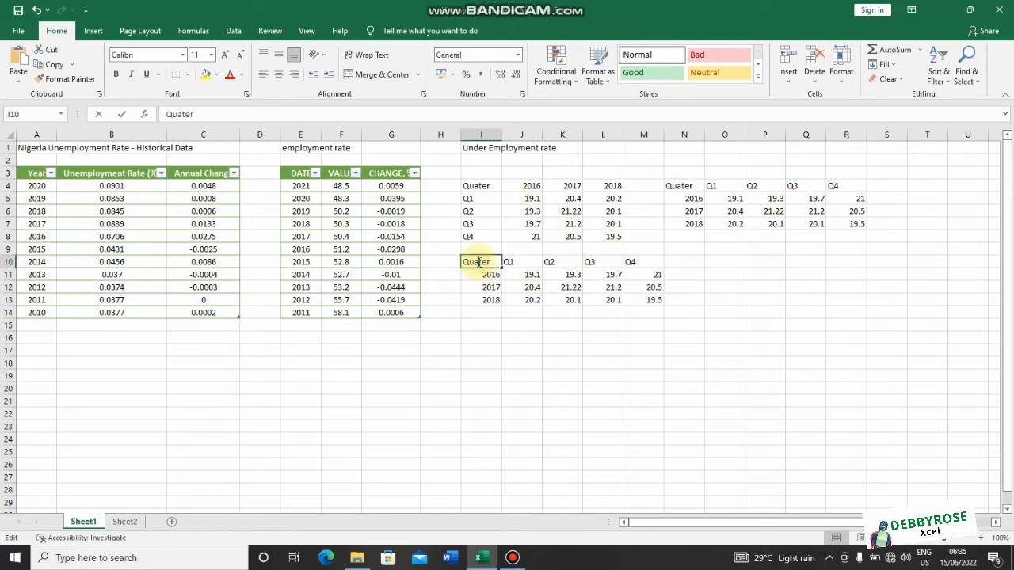
pyautogui.doubleClick(480, 262)
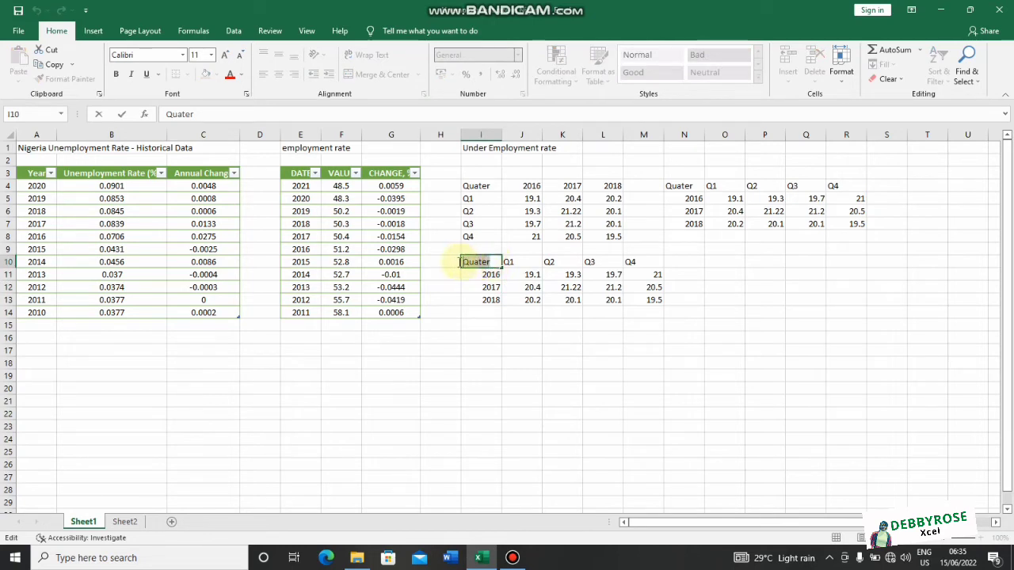
pyautogui.press('BackSpace')
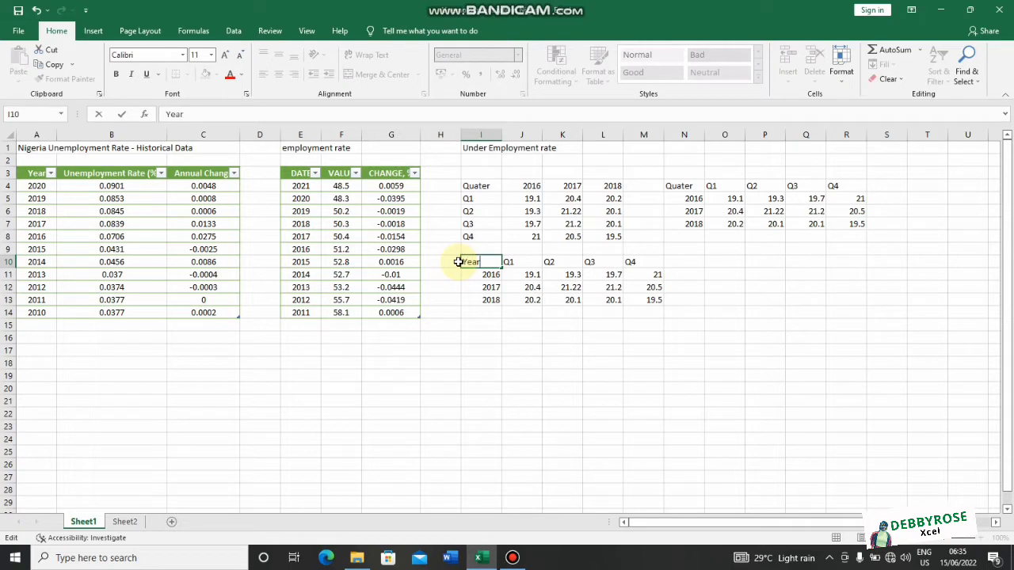
pyautogui.write('Year')
pyautogui.press('Return')
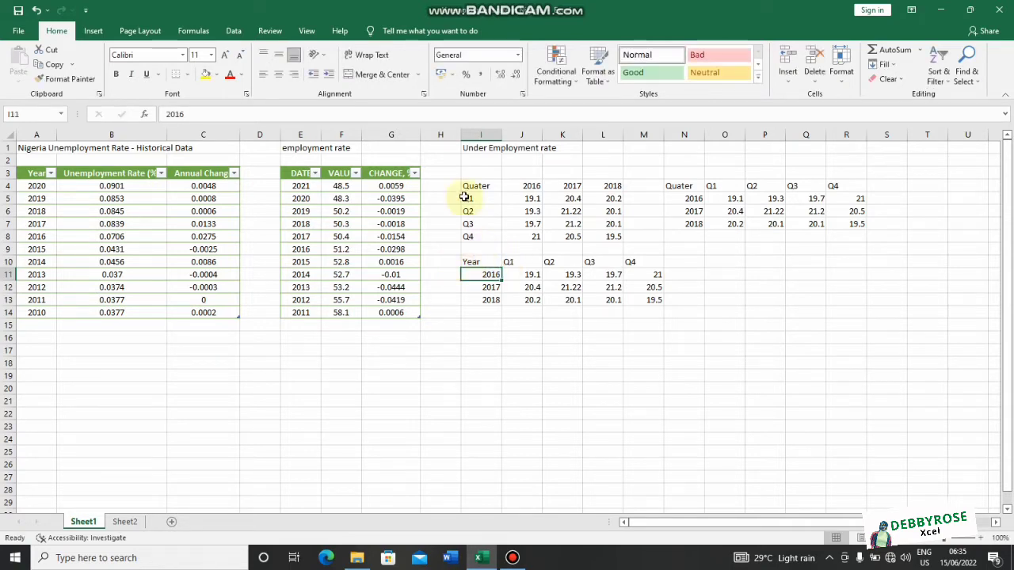
# Clear the original and array-formula blocks in I4:S8, and move the block starting in I10 up to I3.
pyautogui.moveTo(463, 186); pyautogui.dragTo(902, 232)
pyautogui.press('Delete')
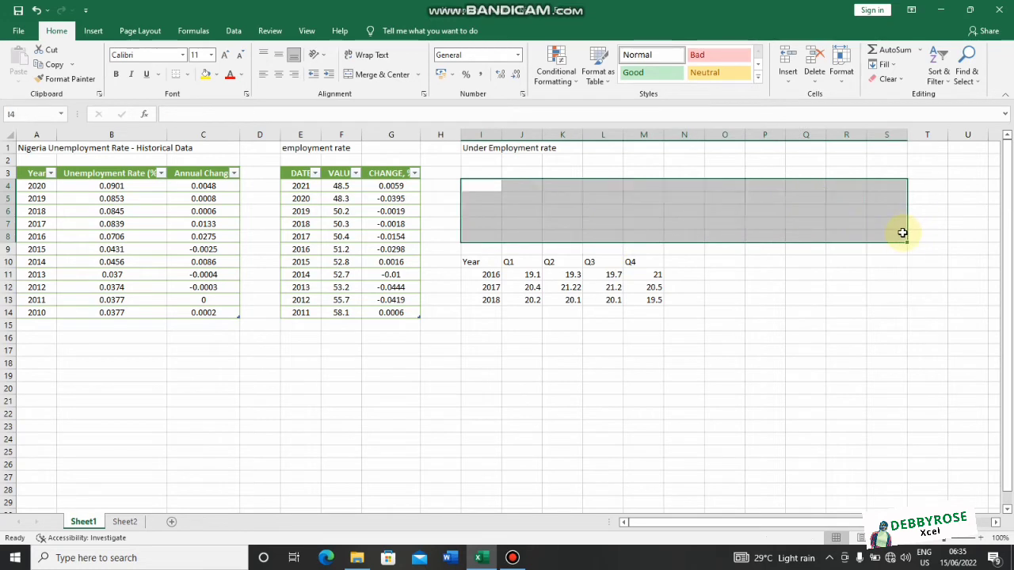
pyautogui.click(482, 261)
pyautogui.click(533, 287)
pyautogui.moveTo(497, 262); pyautogui.dragTo(652, 315)
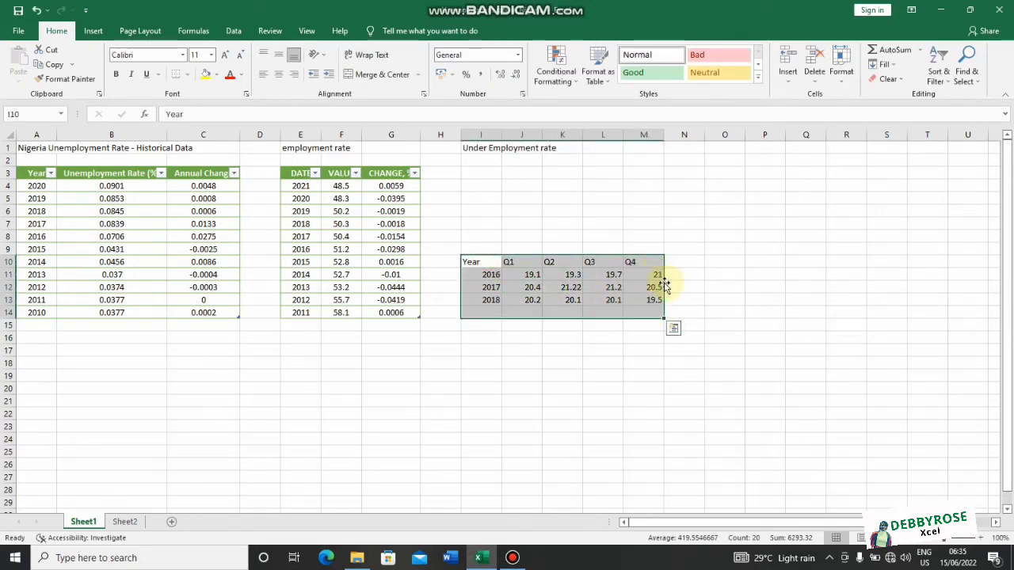
pyautogui.moveTo(664, 287); pyautogui.dragTo(654, 200)
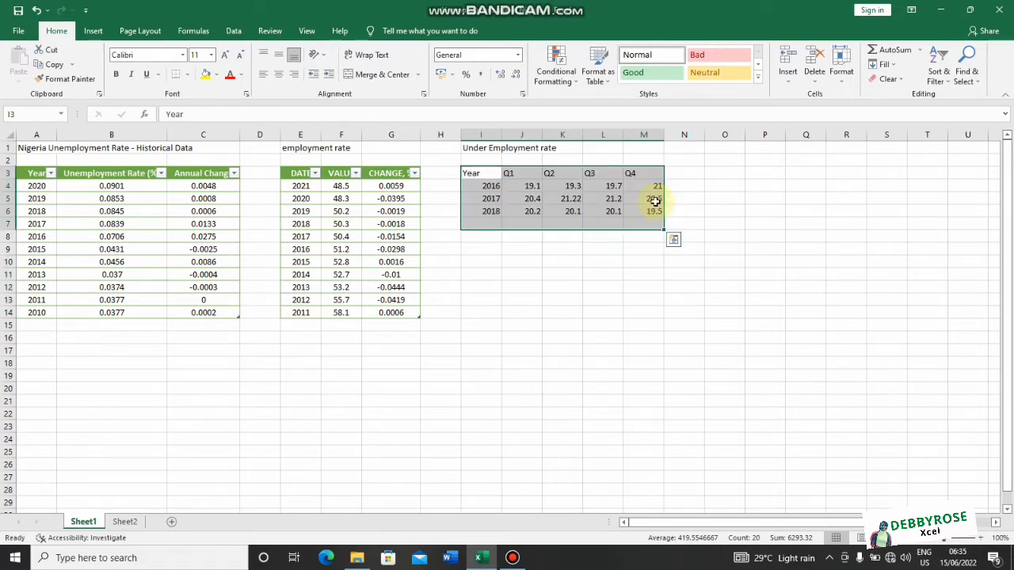
pyautogui.click(654, 249)
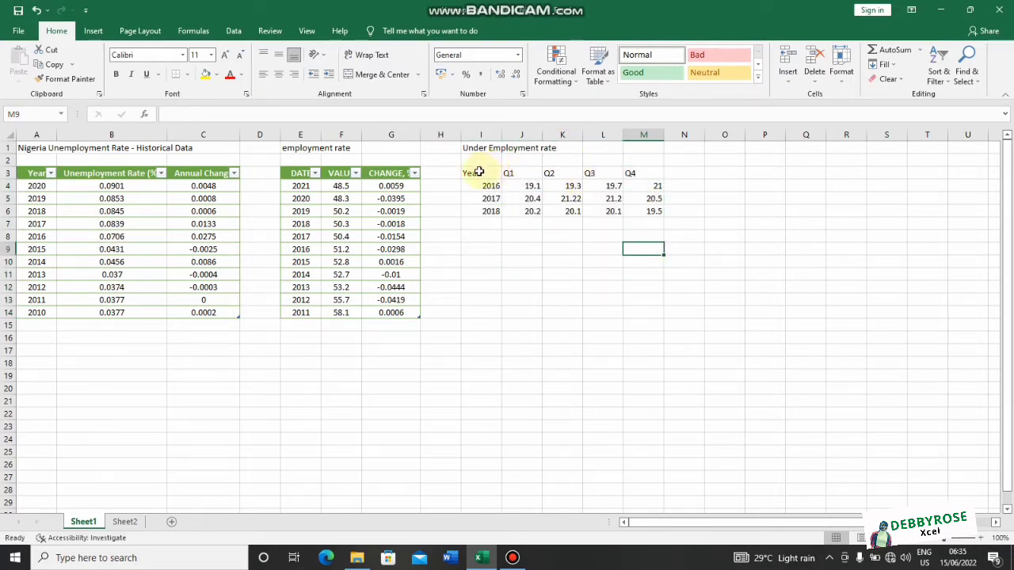
# Center the under employment data in I3:M6 horizontally.
pyautogui.moveTo(473, 173); pyautogui.dragTo(645, 213)
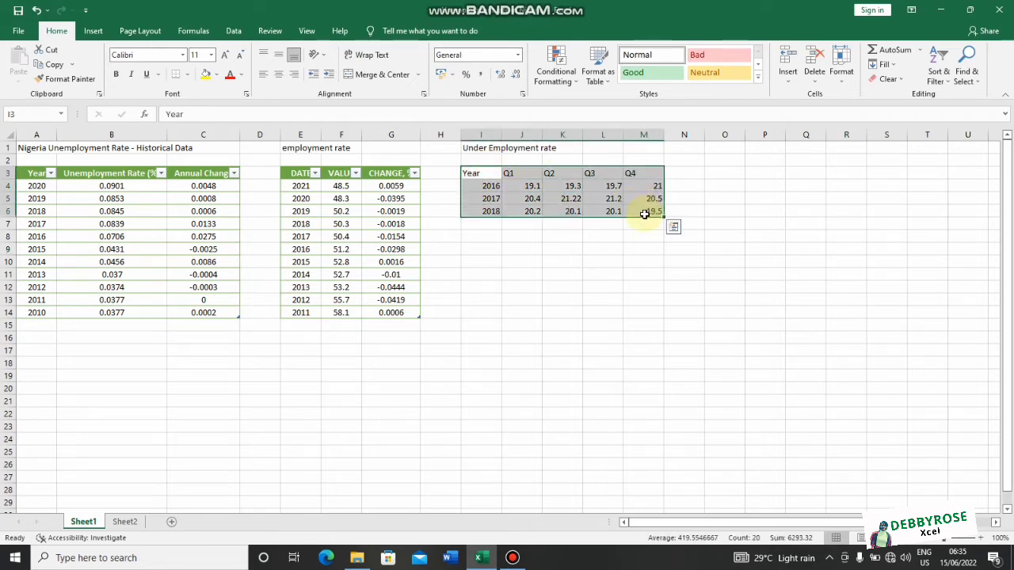
pyautogui.click(280, 75)
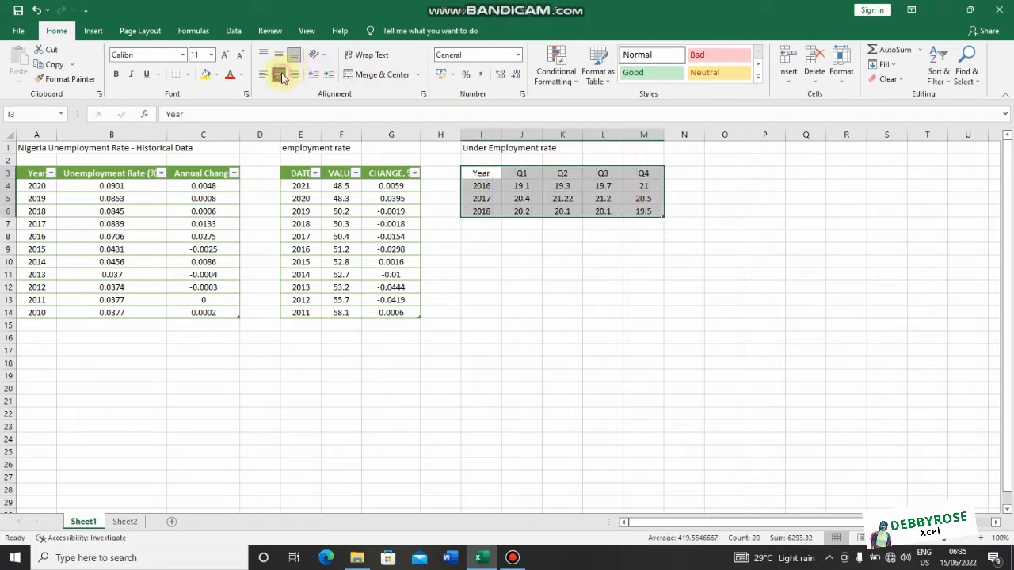
pyautogui.click(495, 186)
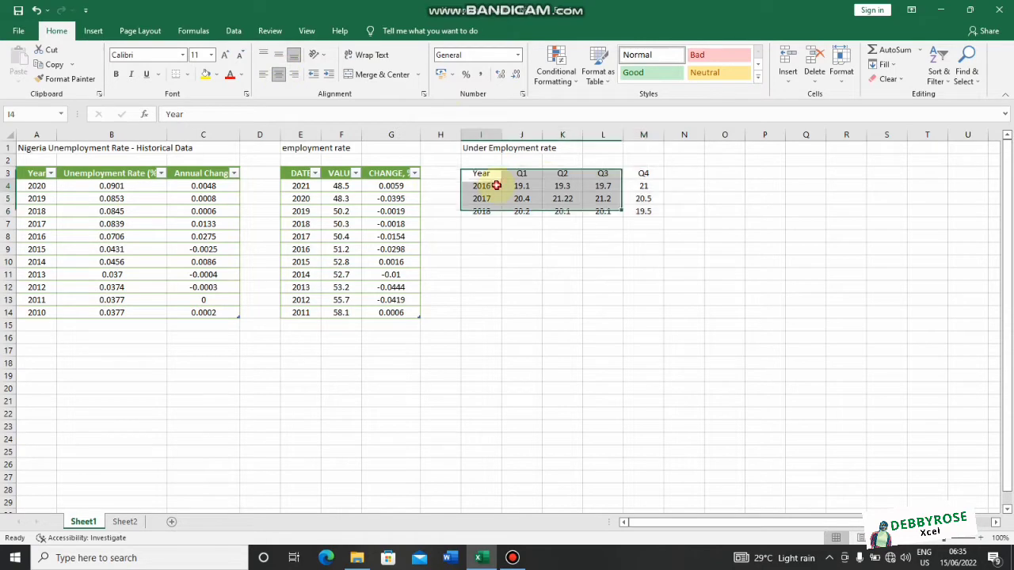
# Format the under employment range I3:M6 as a table with headers, using the gold light style with a filled header row.
pyautogui.click(567, 202)
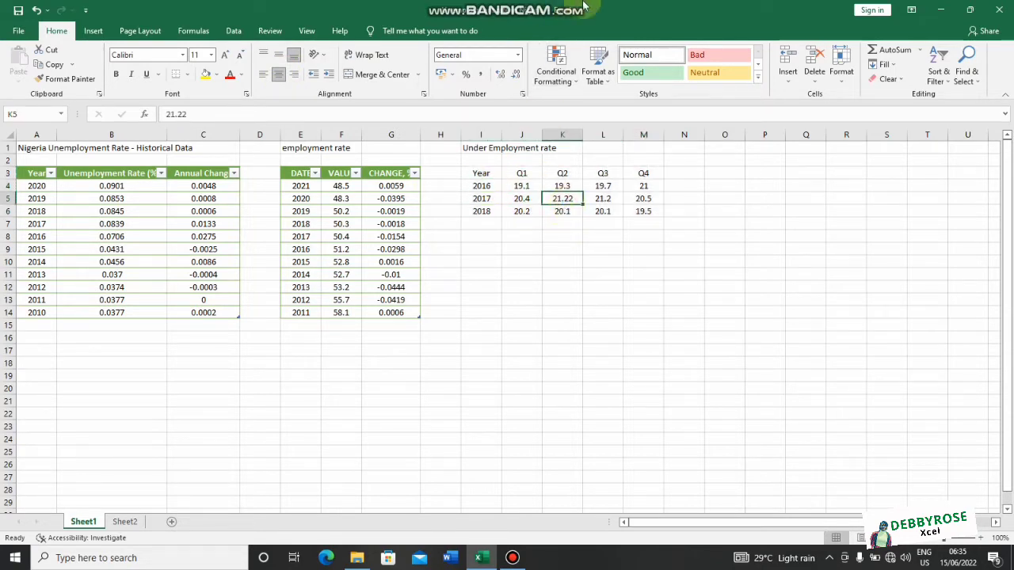
pyautogui.click(600, 75)
pyautogui.click(717, 149)
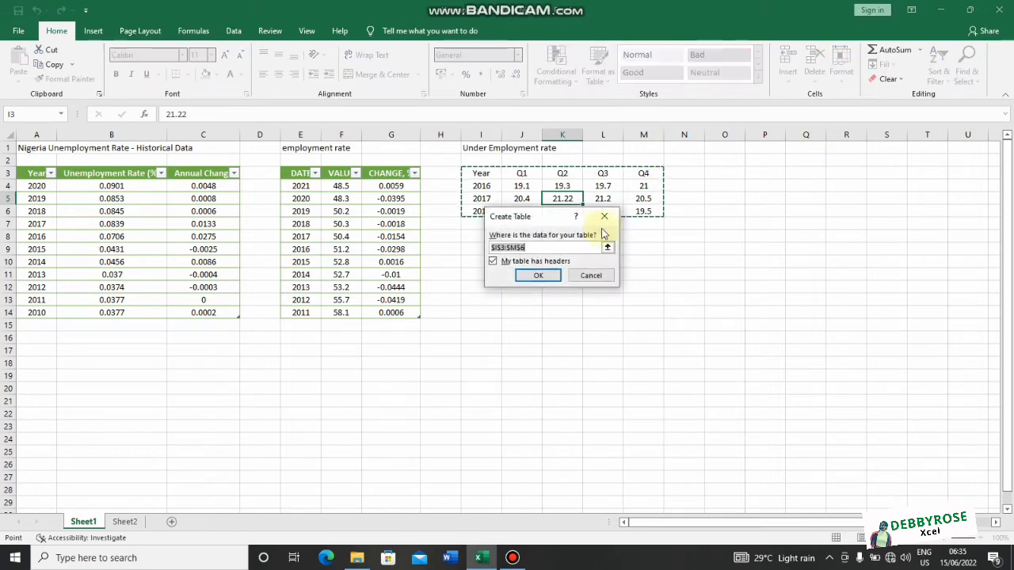
pyautogui.click(538, 274)
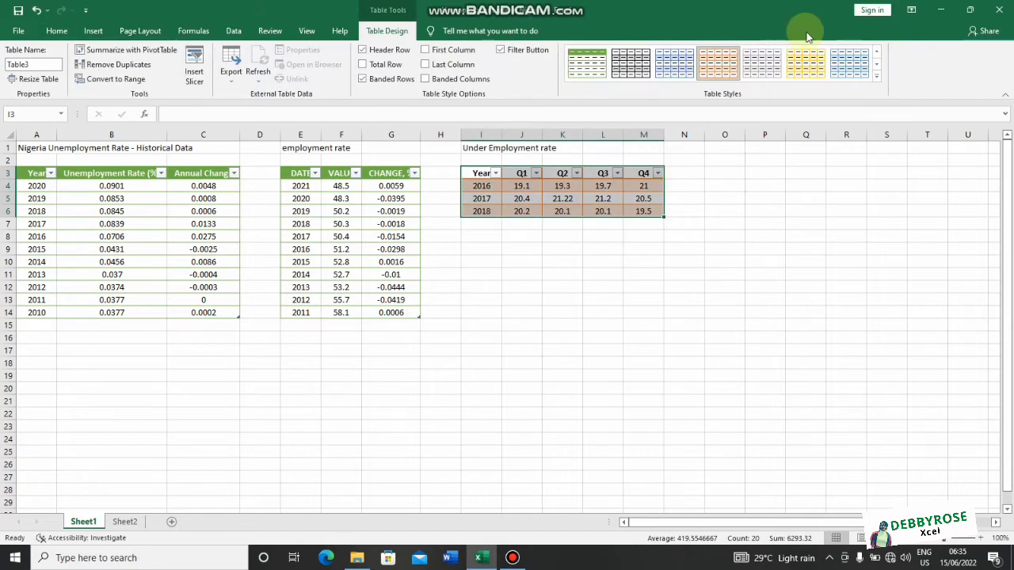
pyautogui.click(587, 64)
pyautogui.click(874, 77)
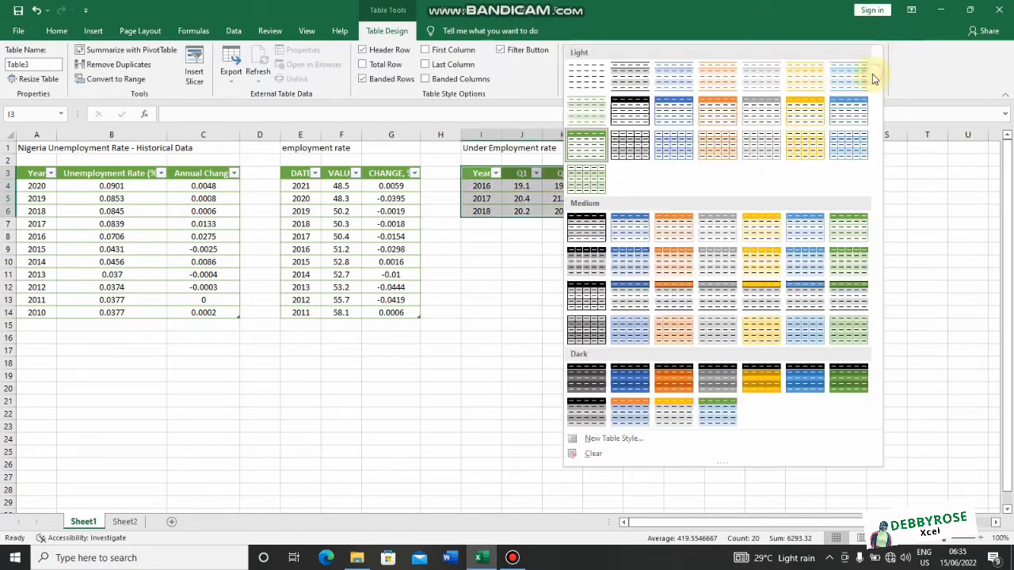
pyautogui.click(804, 128)
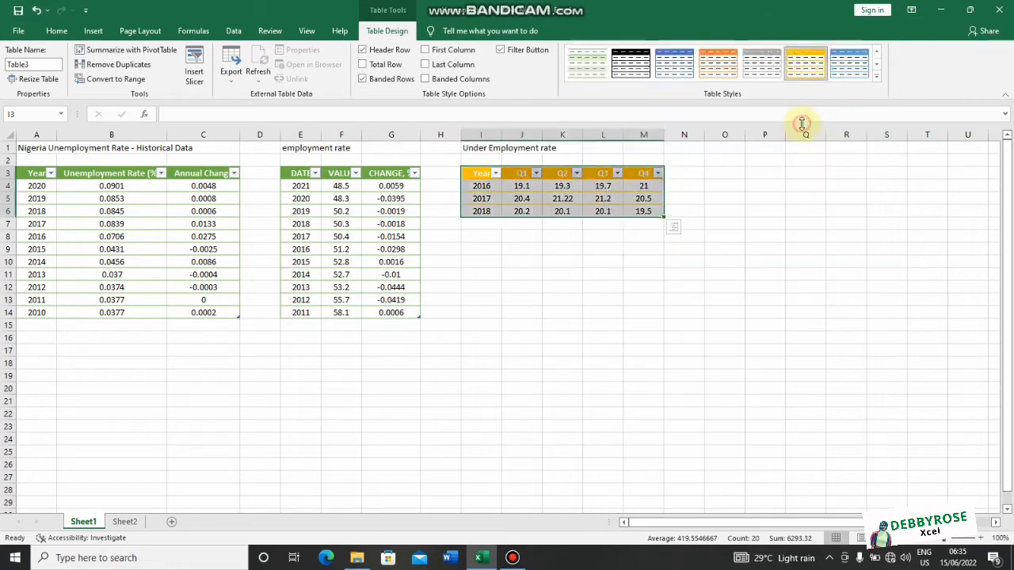
pyautogui.click(541, 285)
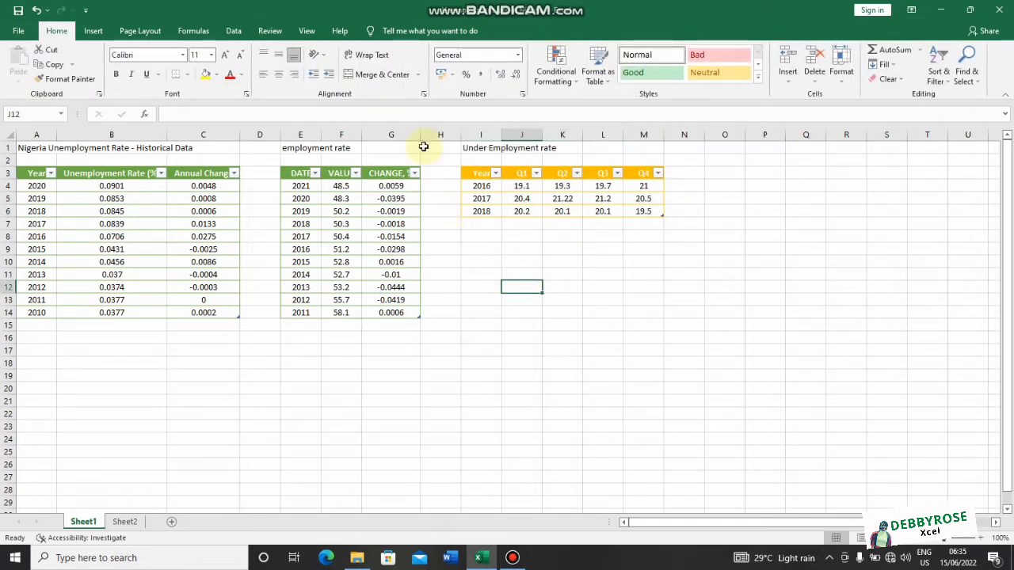
# Make the block titles in row 1 bold.
pyautogui.click(9, 148)
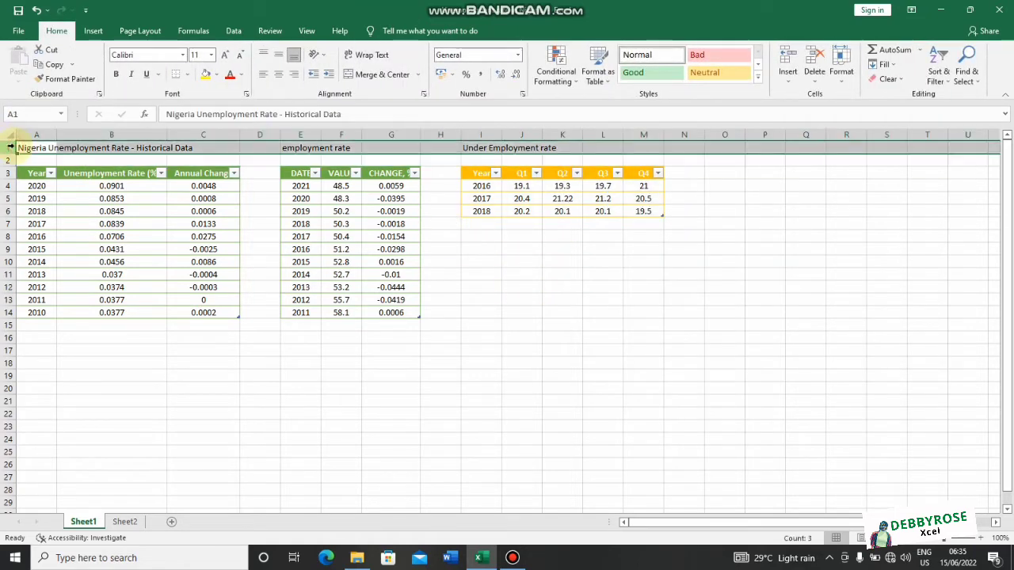
pyautogui.click(117, 74)
pyautogui.click(191, 337)
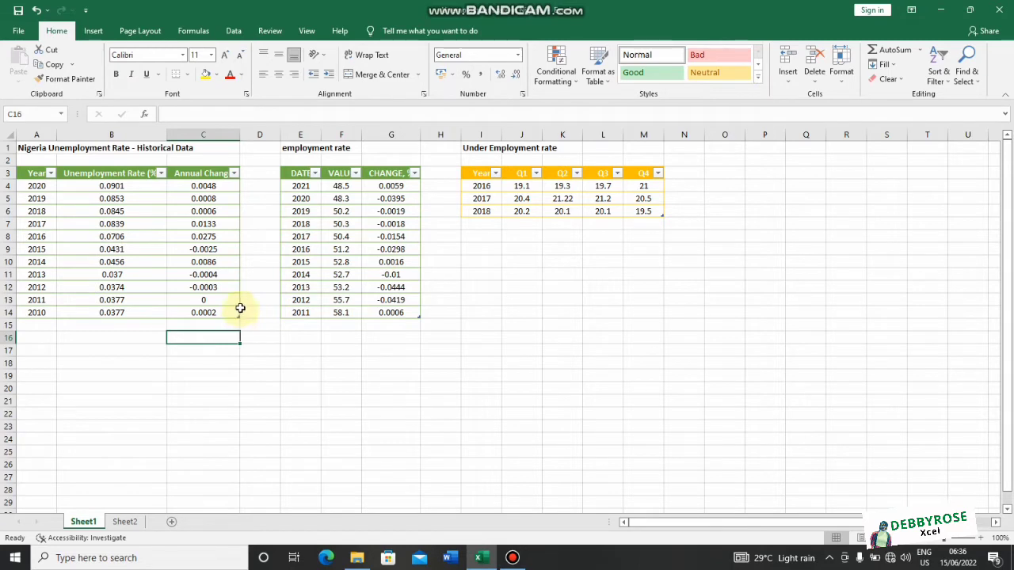
# Shrink the unemployment rate table to end at the 2016 row, and delete the 2015 to 2010 data in A9:C14.
pyautogui.moveTo(239, 316); pyautogui.dragTo(243, 243)
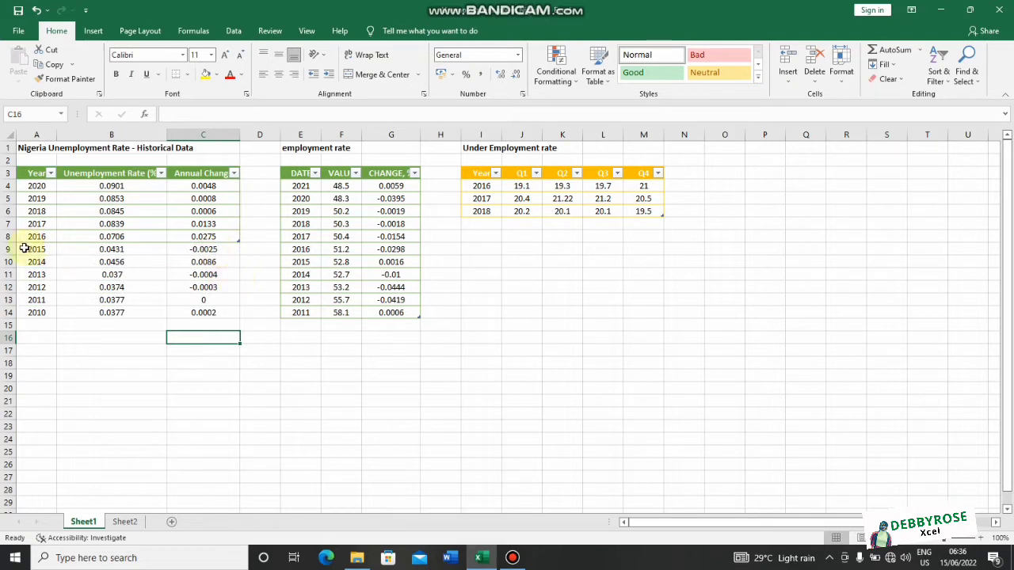
pyautogui.moveTo(35, 250); pyautogui.dragTo(216, 319)
pyautogui.press('Delete')
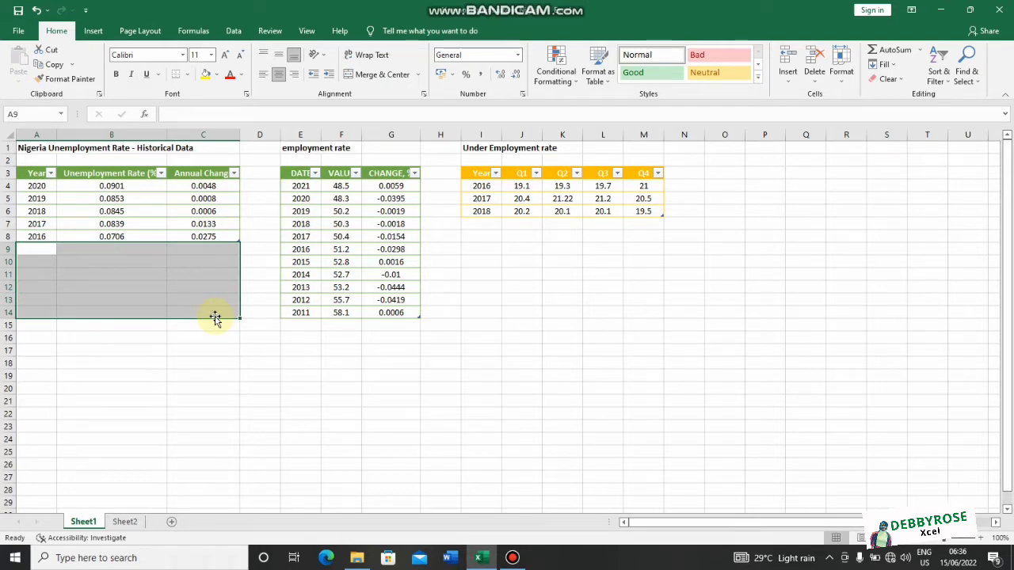
# Shrink the employment rate table to end at the 2016 row, and delete the 2015 to 2011 data in E10:G14.
pyautogui.click(302, 312)
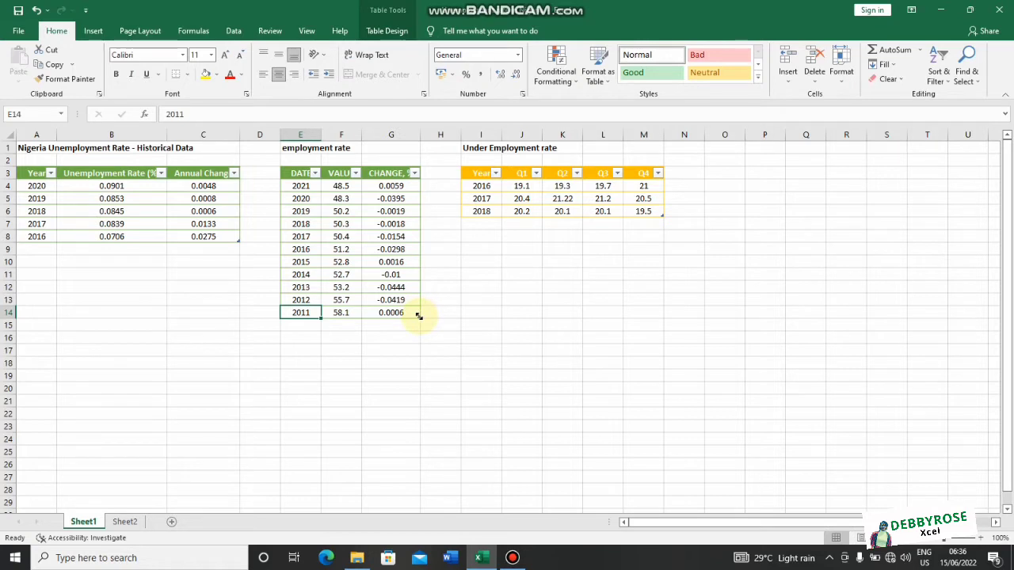
pyautogui.moveTo(419, 317); pyautogui.dragTo(407, 256)
pyautogui.click(384, 310)
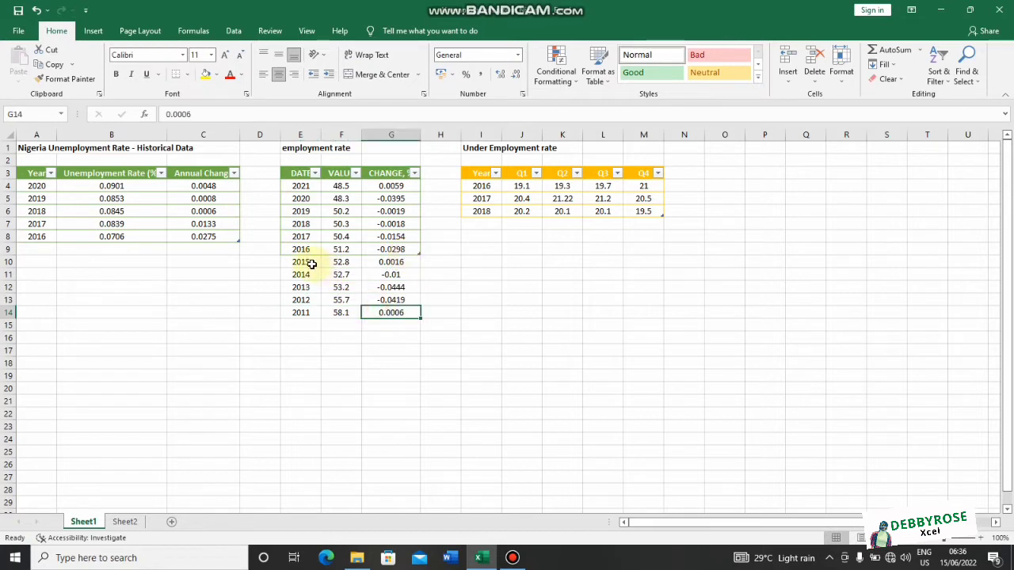
pyautogui.moveTo(304, 261); pyautogui.dragTo(403, 316)
pyautogui.press('Delete')
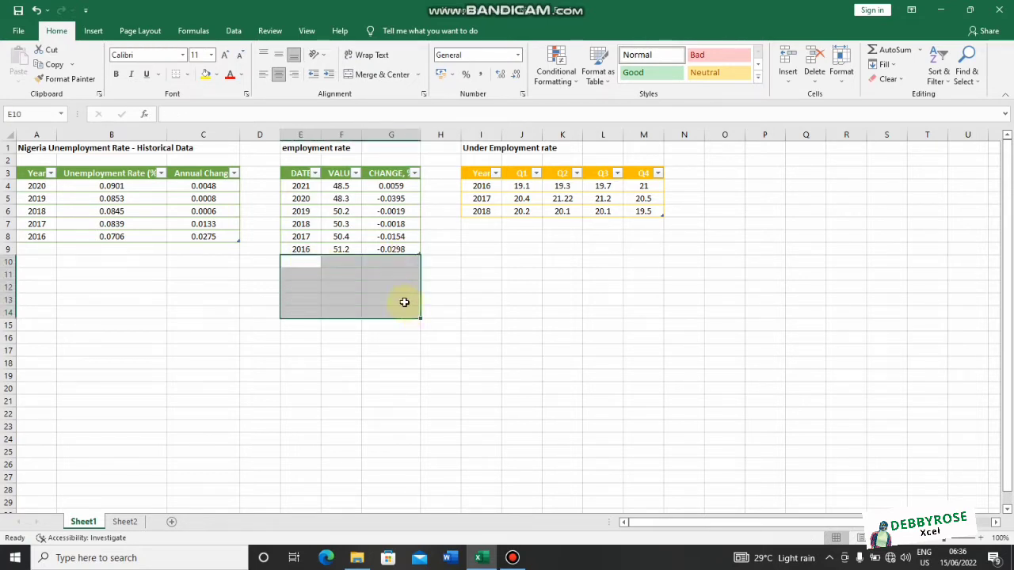
pyautogui.click(532, 249)
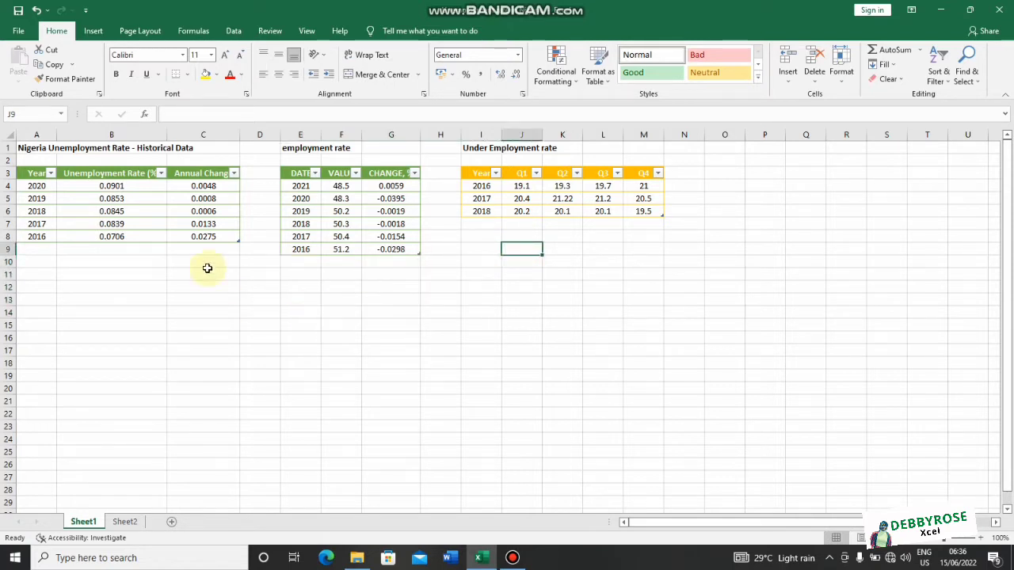
# Format the unemployment rate values in B4:B8 as percentages with two decimal places.
pyautogui.click(142, 200)
pyautogui.moveTo(128, 182); pyautogui.dragTo(127, 236)
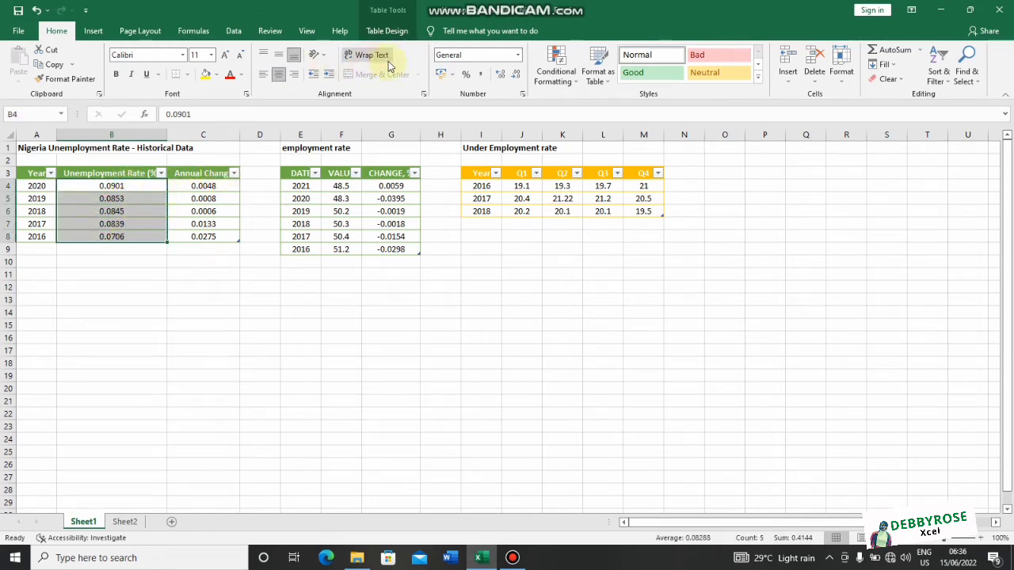
pyautogui.click(469, 76)
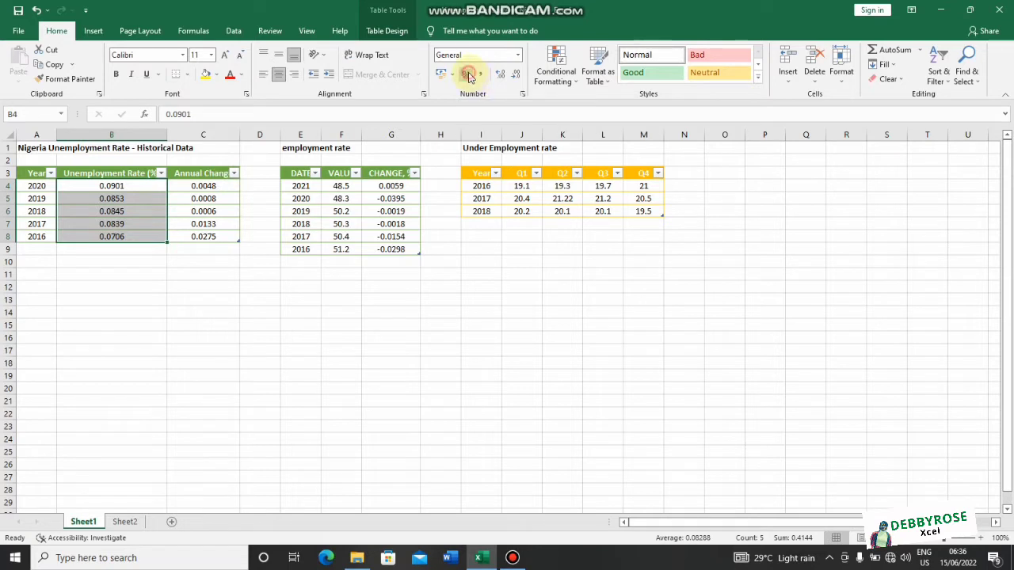
pyautogui.click(500, 74)
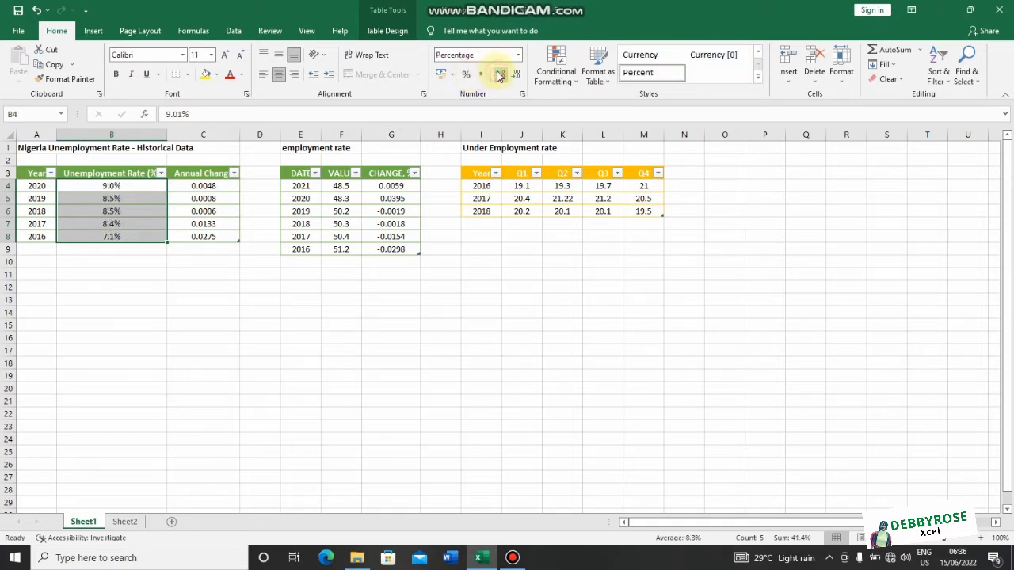
pyautogui.click(499, 75)
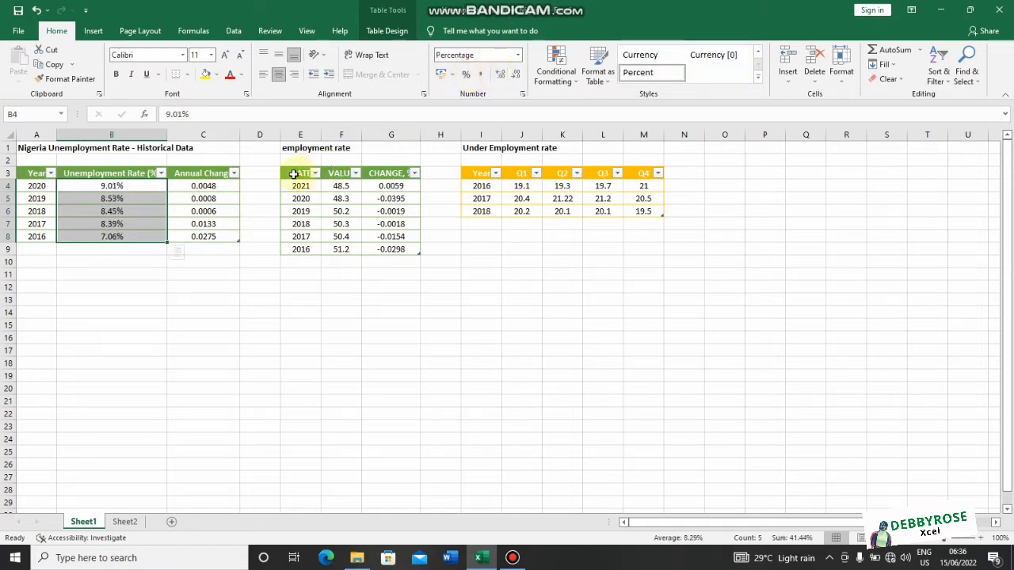
# Format the Annual Change values in C4:C8 as percentages with two decimal places.
pyautogui.moveTo(211, 185); pyautogui.dragTo(208, 234)
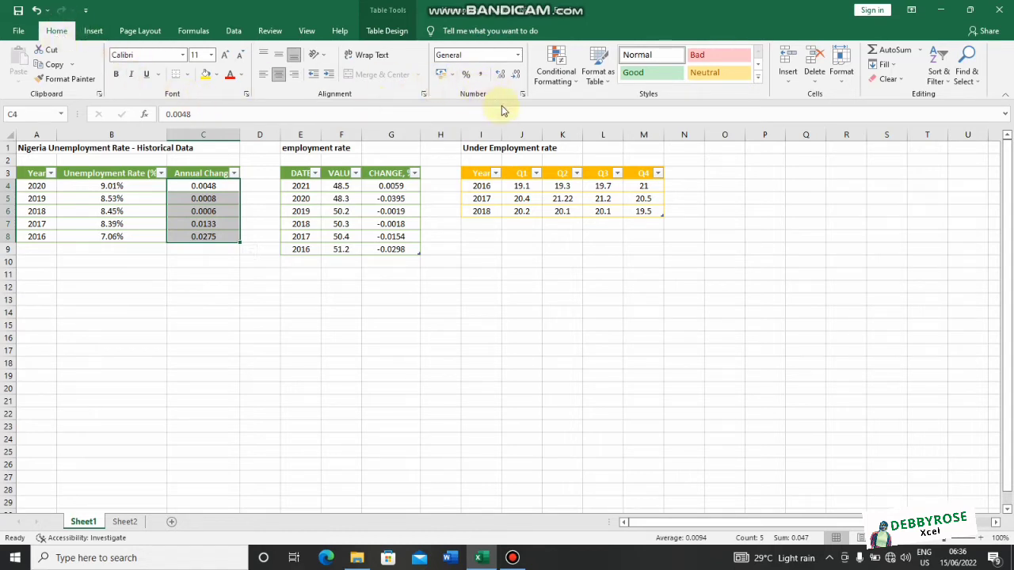
pyautogui.click(467, 77)
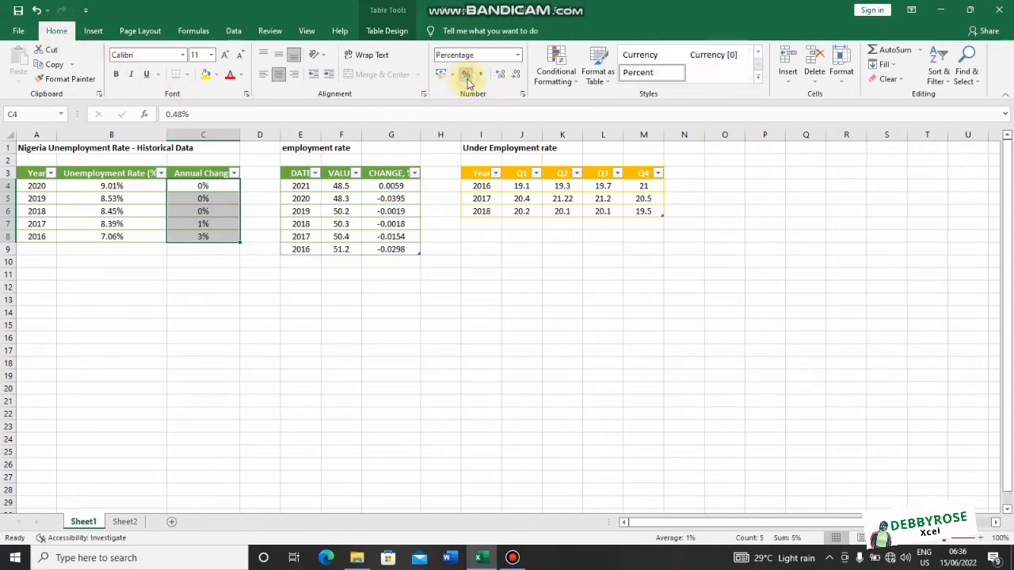
pyautogui.click(500, 74)
pyautogui.click(500, 75)
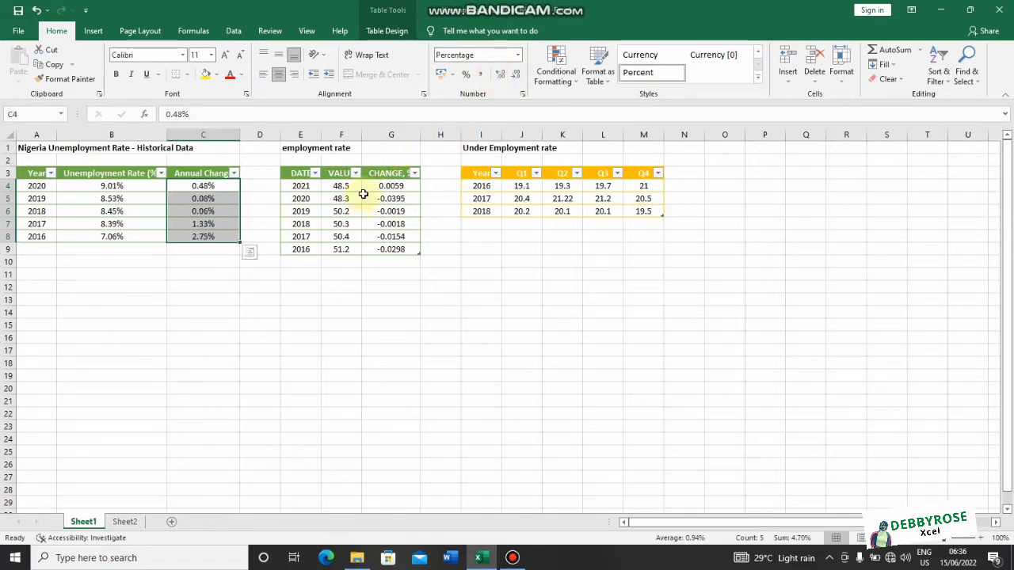
# Format the employment rate table's change values in G4:G9 as percentages with two decimal places.
pyautogui.click(387, 187)
pyautogui.moveTo(388, 187); pyautogui.dragTo(392, 250)
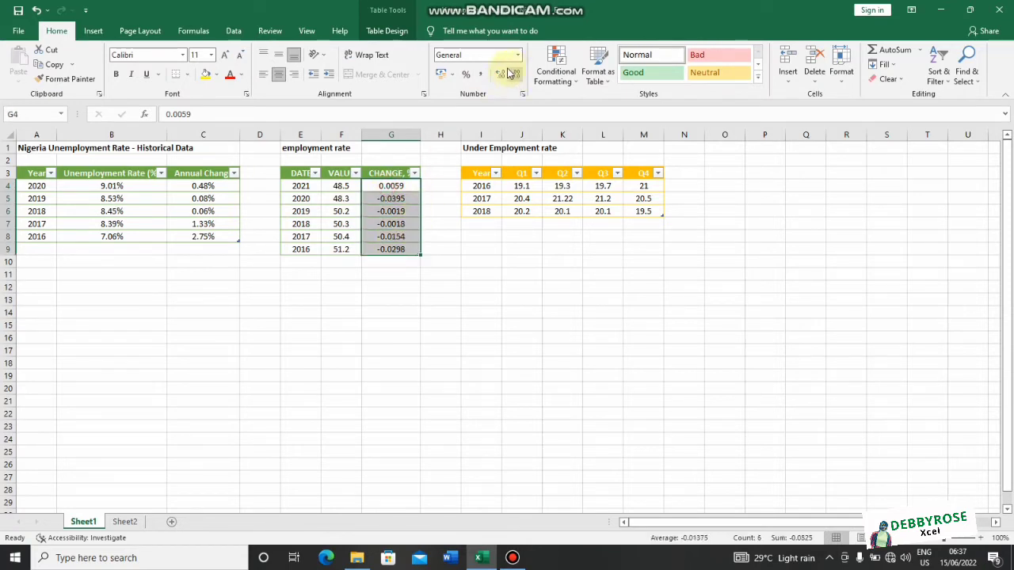
pyautogui.click(465, 73)
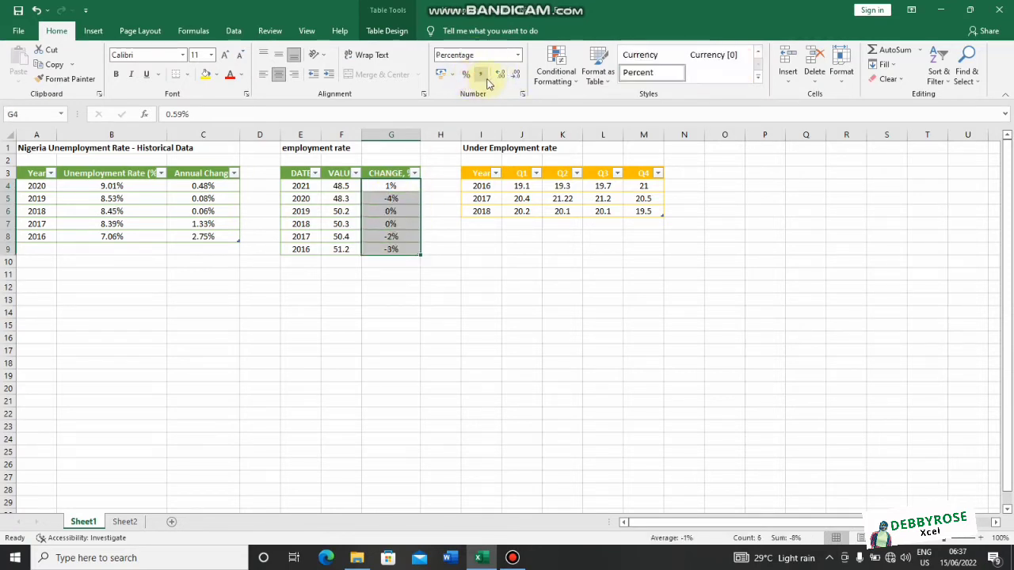
pyautogui.click(501, 77)
pyautogui.click(502, 77)
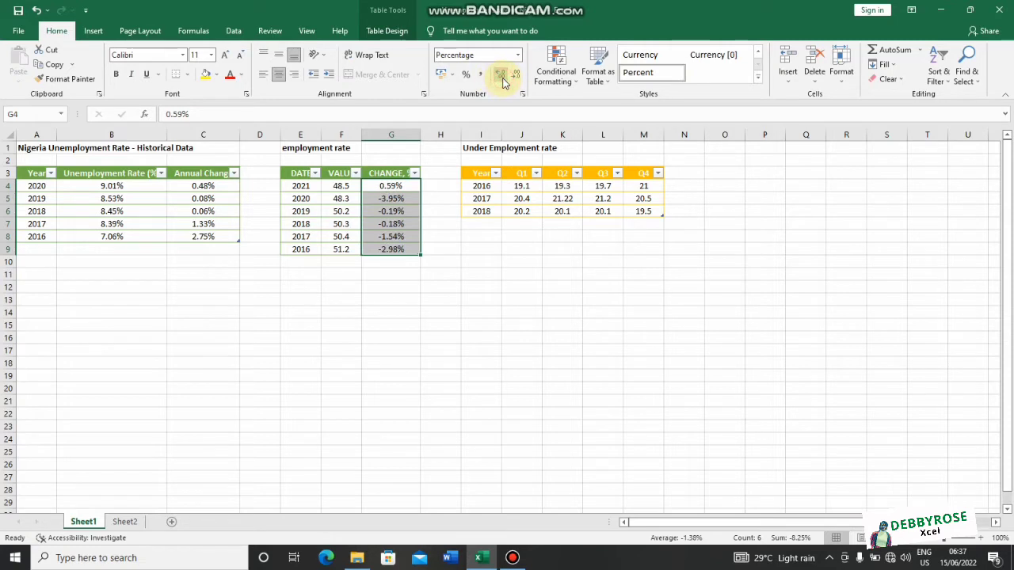
pyautogui.click(492, 235)
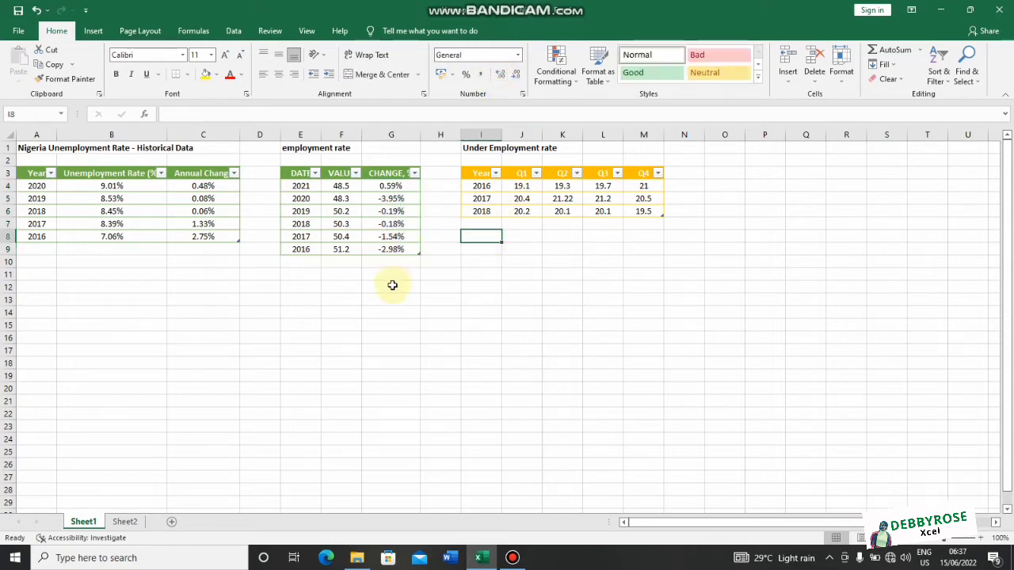
# Insert a PivotTable from the unemployment rate table (Table1), placed on the existing worksheet at cell A11.
pyautogui.click(144, 224)
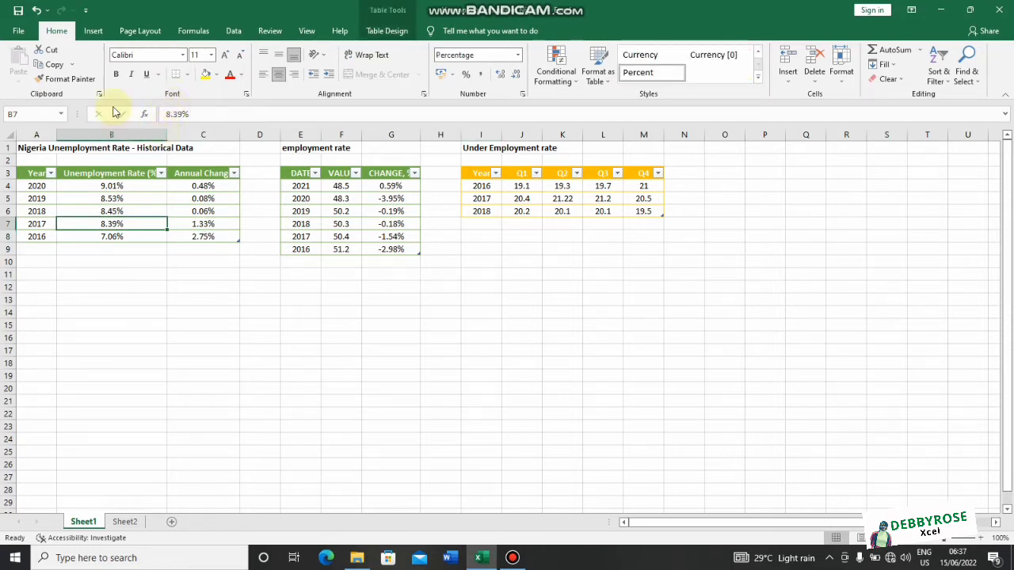
pyautogui.click(93, 31)
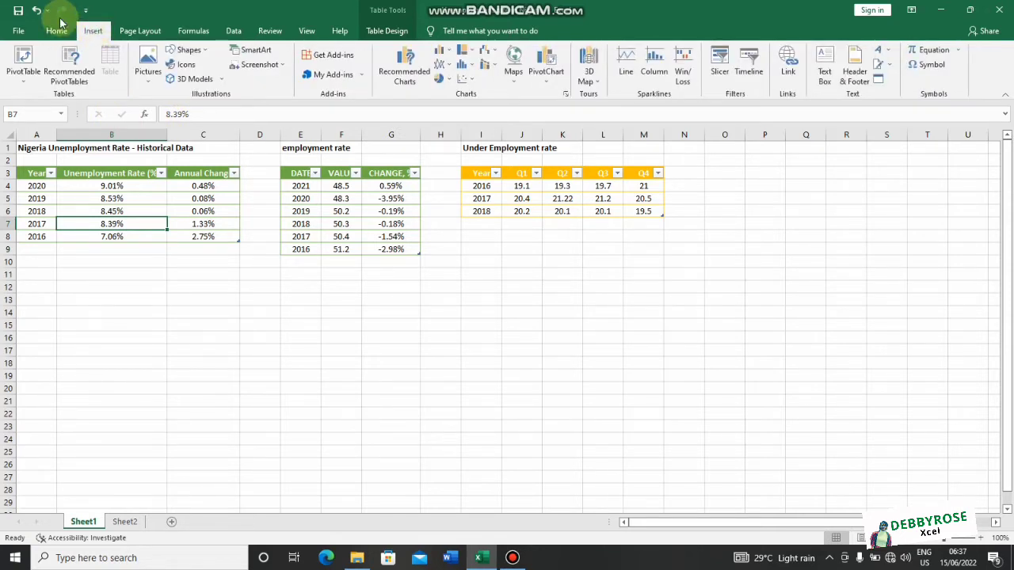
pyautogui.click(23, 62)
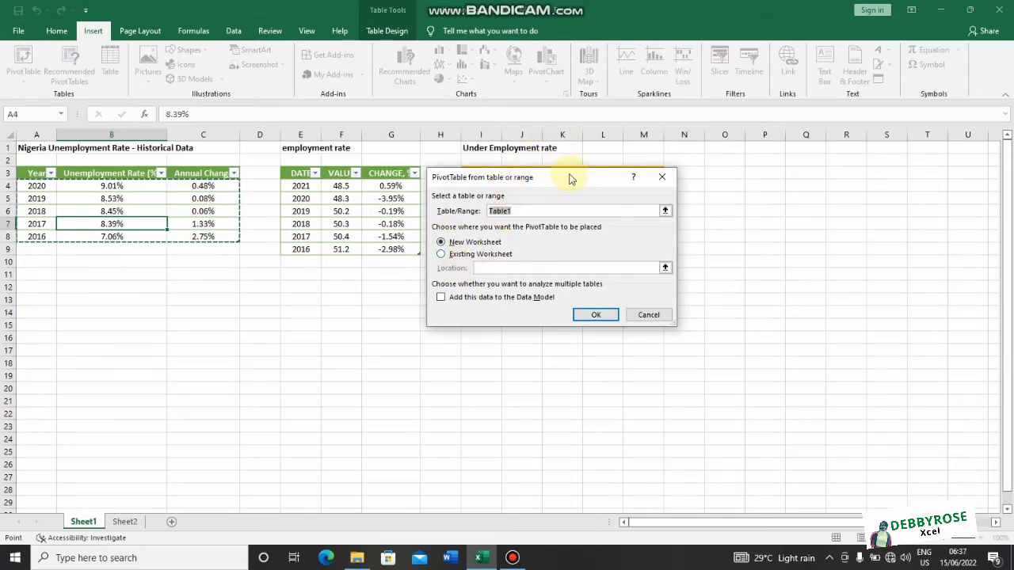
pyautogui.moveTo(570, 177); pyautogui.dragTo(498, 139)
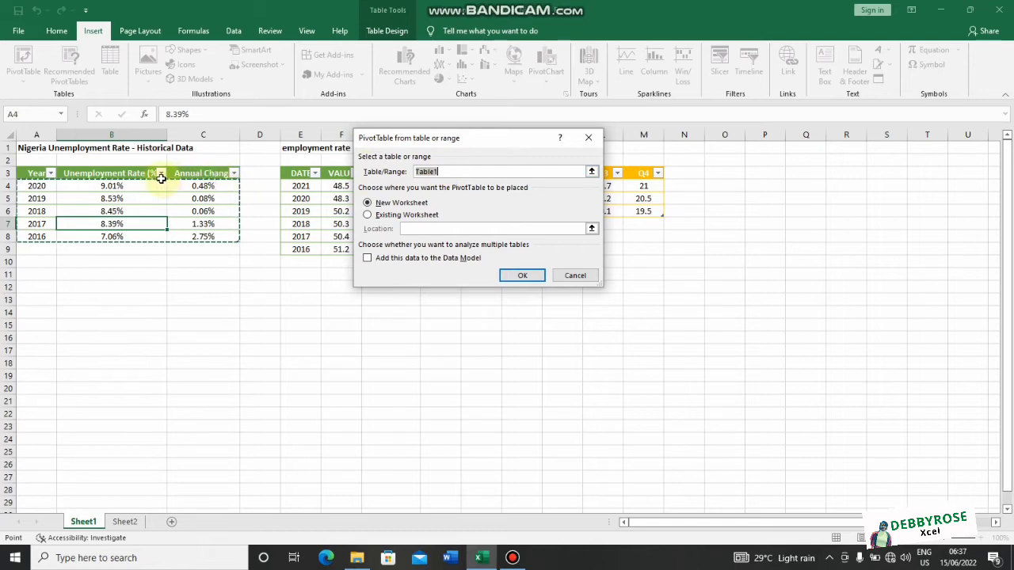
pyautogui.click(367, 215)
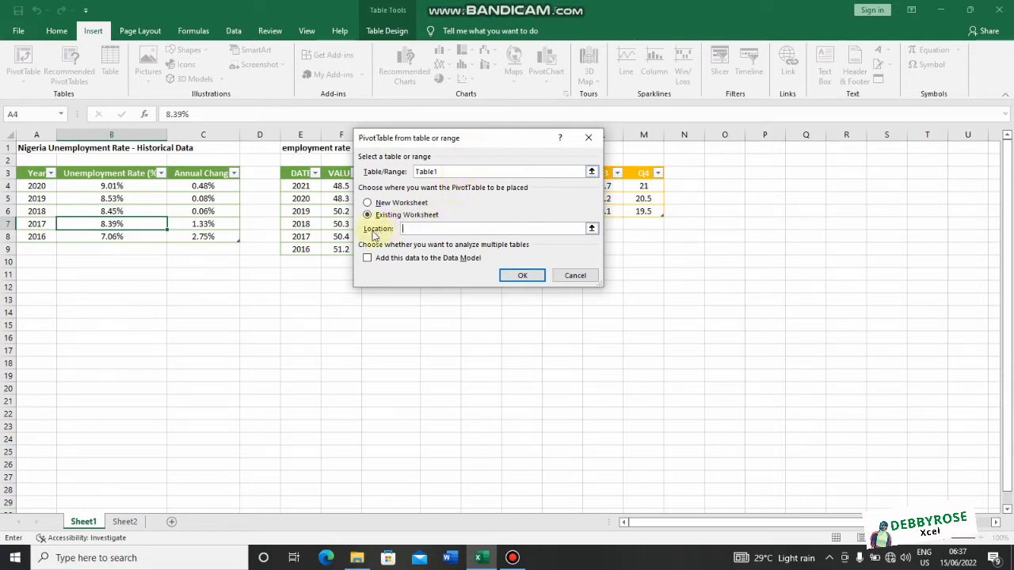
pyautogui.click(27, 274)
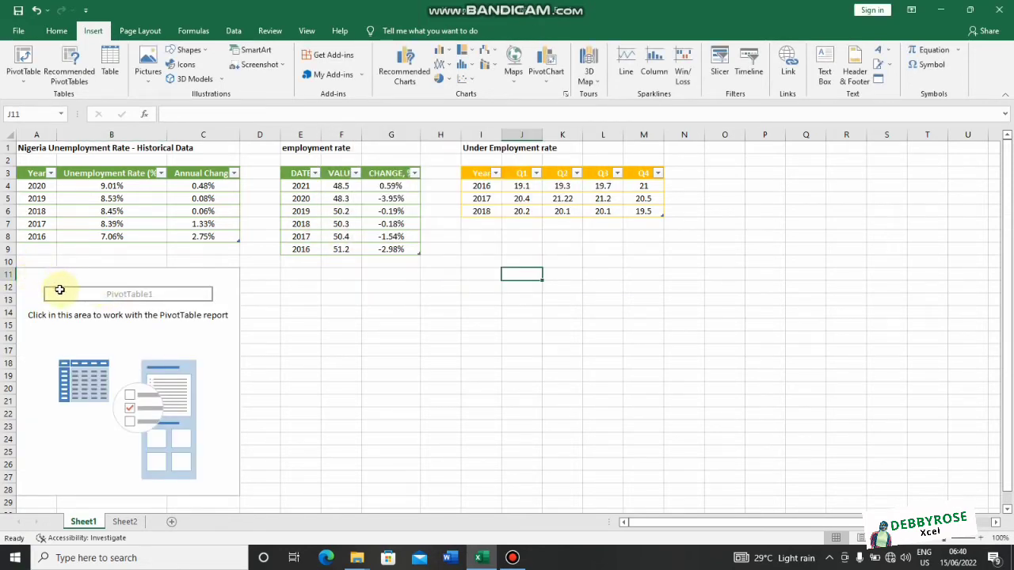
# Build the unemployment PivotTable with Year as rows and Unemployment Rate (%) as summed values.
pyautogui.click(40, 323)
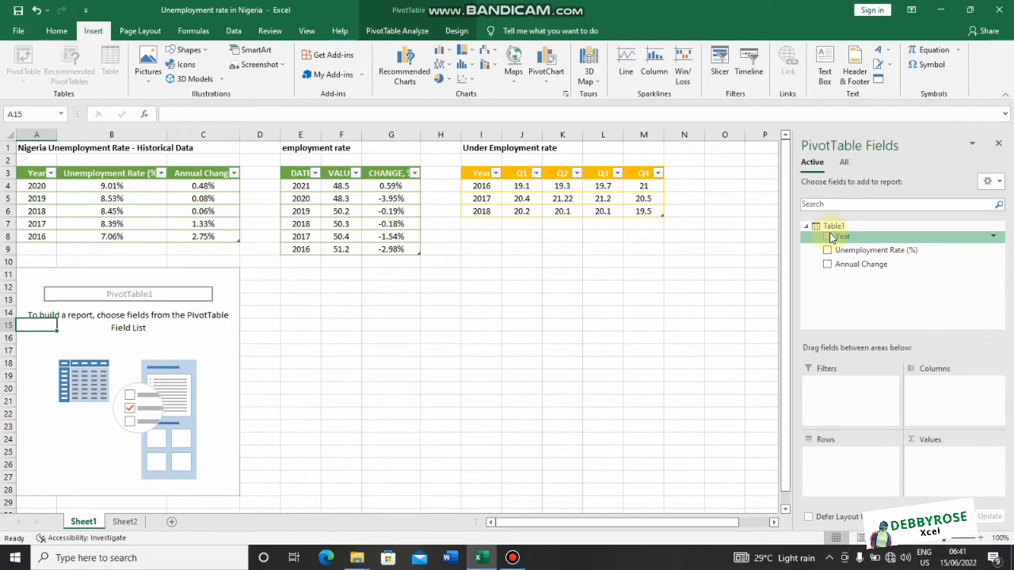
pyautogui.moveTo(838, 231); pyautogui.dragTo(830, 463)
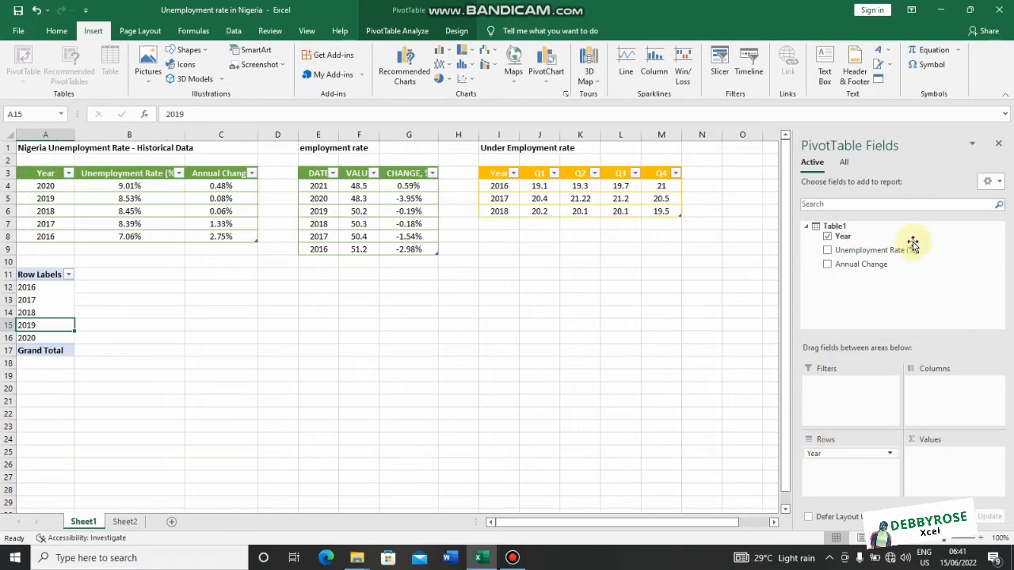
pyautogui.moveTo(905, 248); pyautogui.dragTo(963, 474)
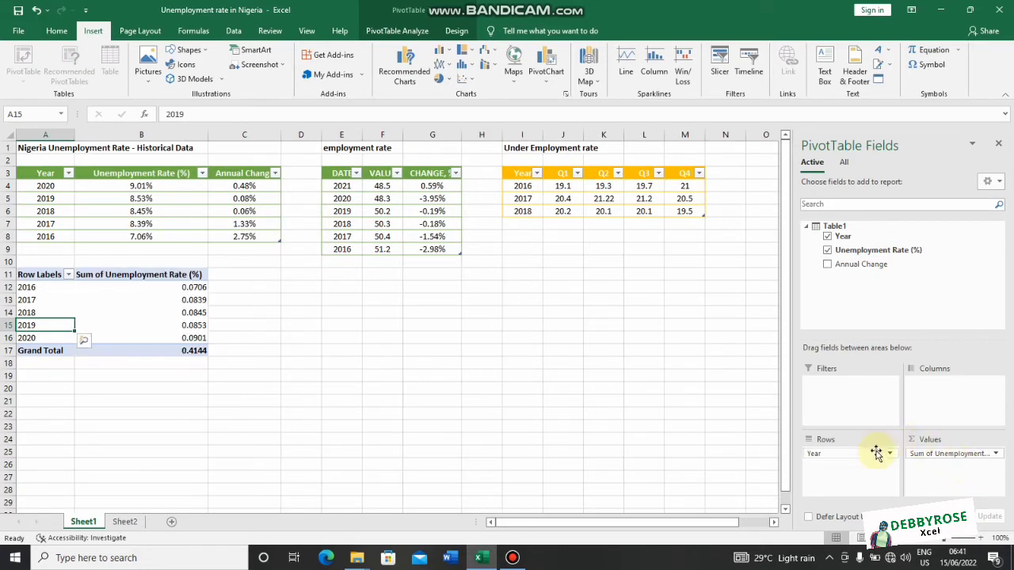
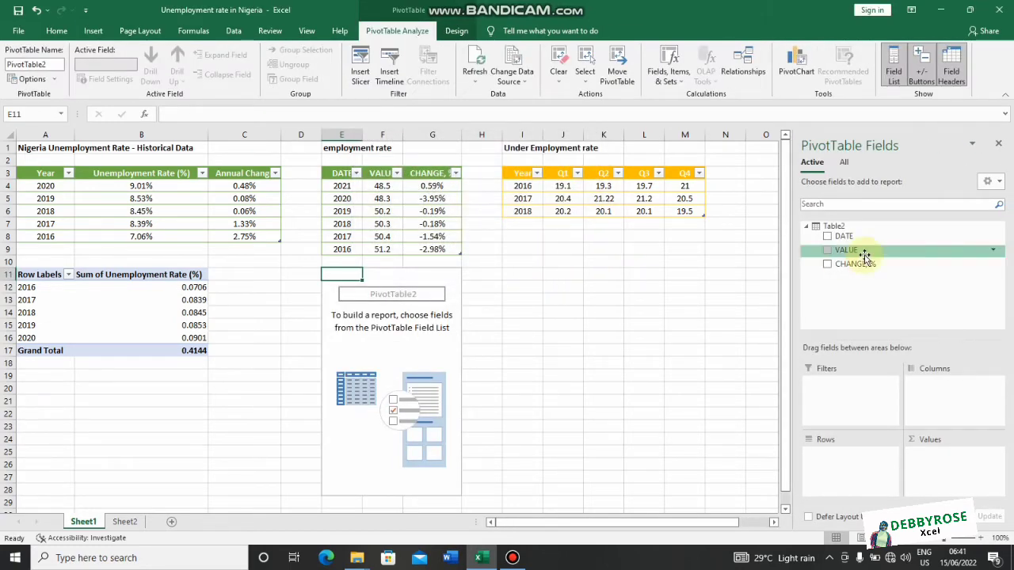
# Build the employment PivotTable at E11 with DATE as rows and VALUE as summed values, and close the field list.
pyautogui.moveTo(833, 242); pyautogui.dragTo(841, 464)
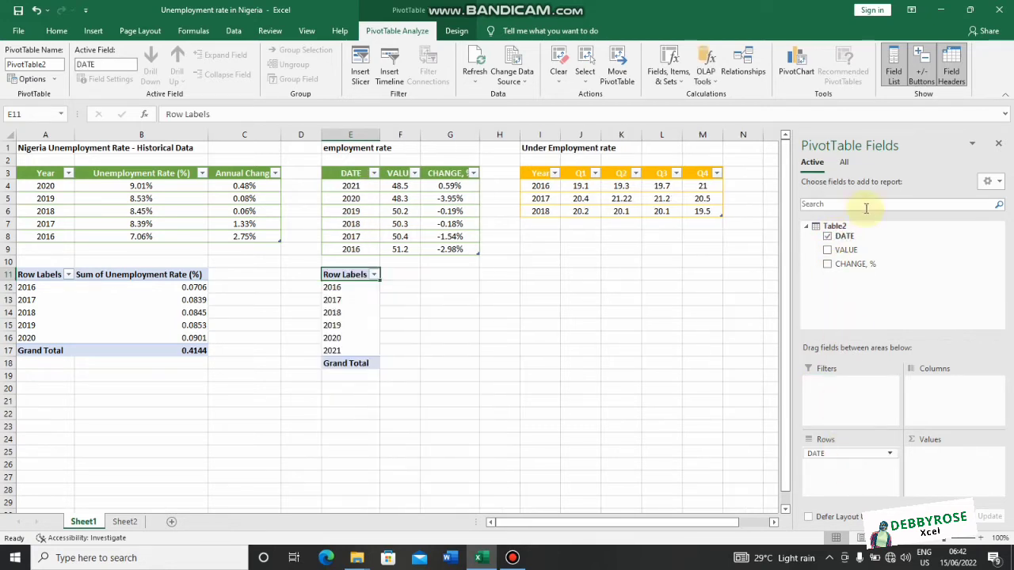
pyautogui.moveTo(837, 264); pyautogui.dragTo(953, 457)
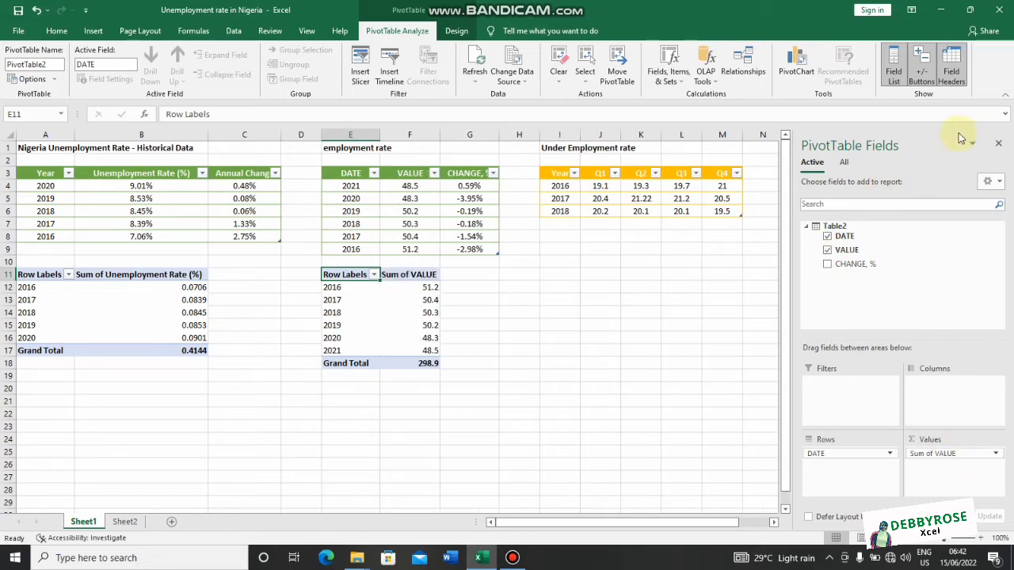
pyautogui.click(1000, 144)
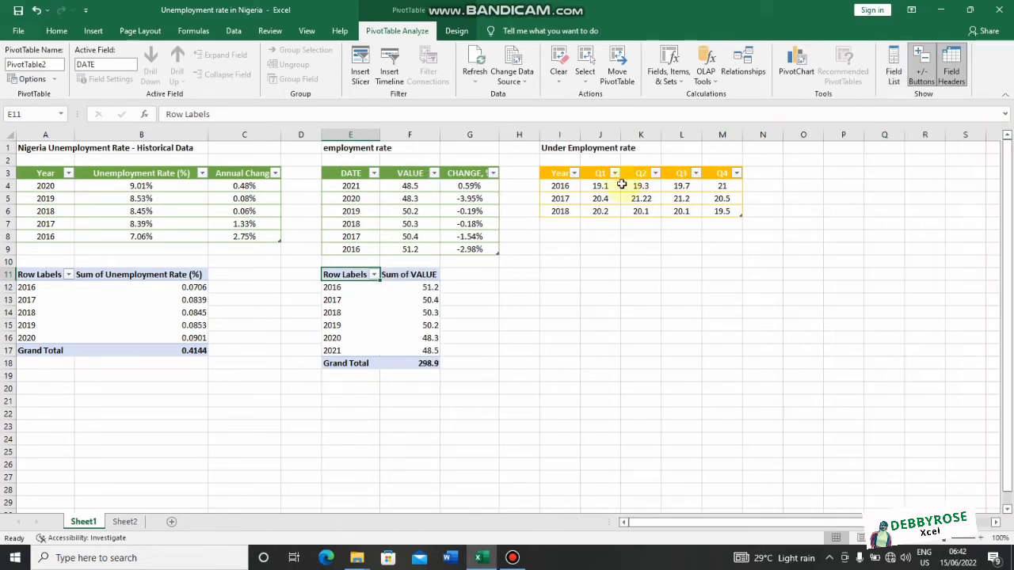
# Insert a PivotTable from the under employment table (Table3) on the existing worksheet at I11, adding the data to the Data Model.
pyautogui.click(619, 186)
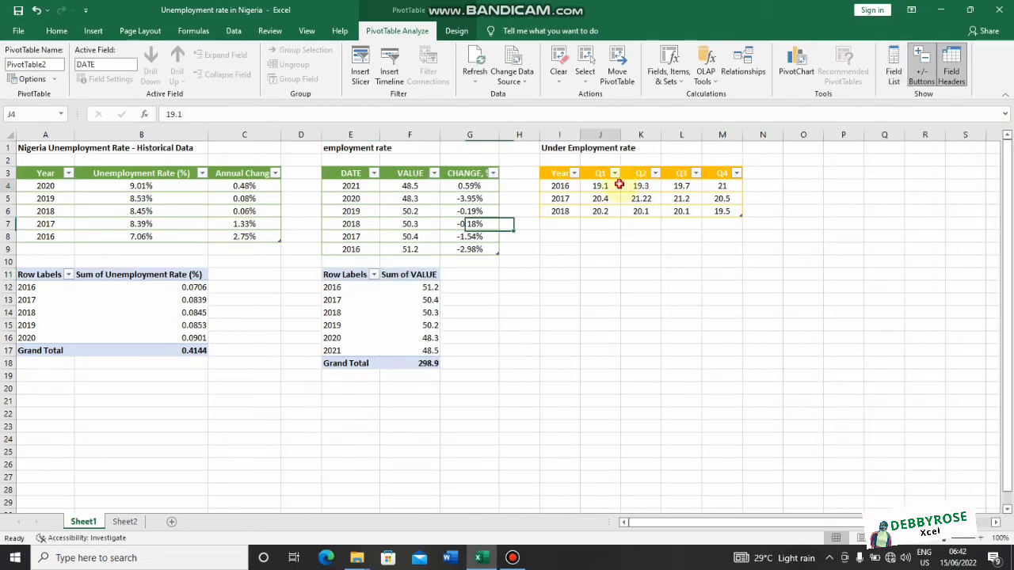
pyautogui.click(99, 31)
pyautogui.click(23, 61)
pyautogui.click(368, 215)
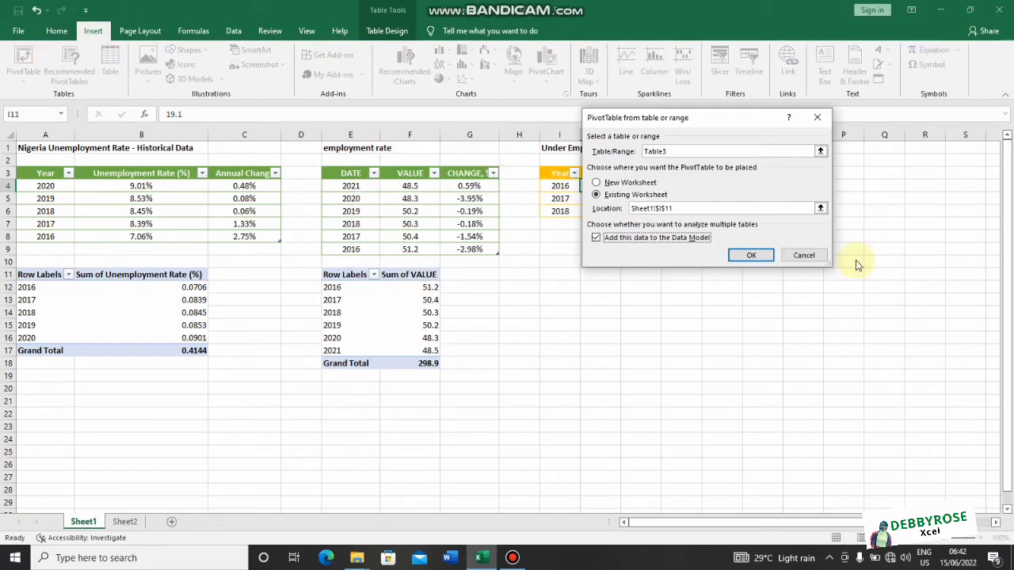
pyautogui.click(752, 255)
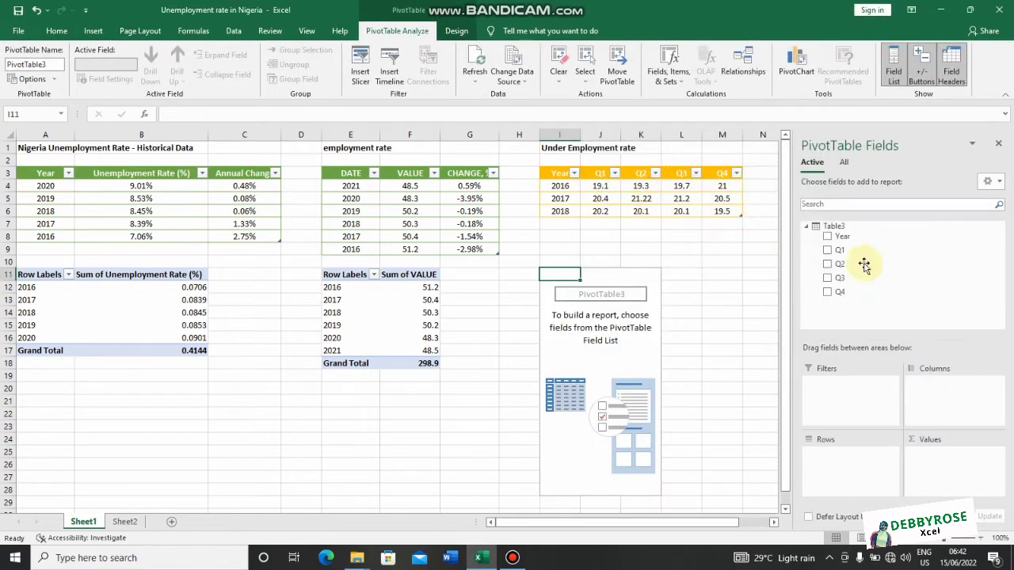
# Build the under employment PivotTable with Year as rows and Q1, Q2, Q3 and Q4 as summed values.
pyautogui.moveTo(863, 236); pyautogui.dragTo(826, 458)
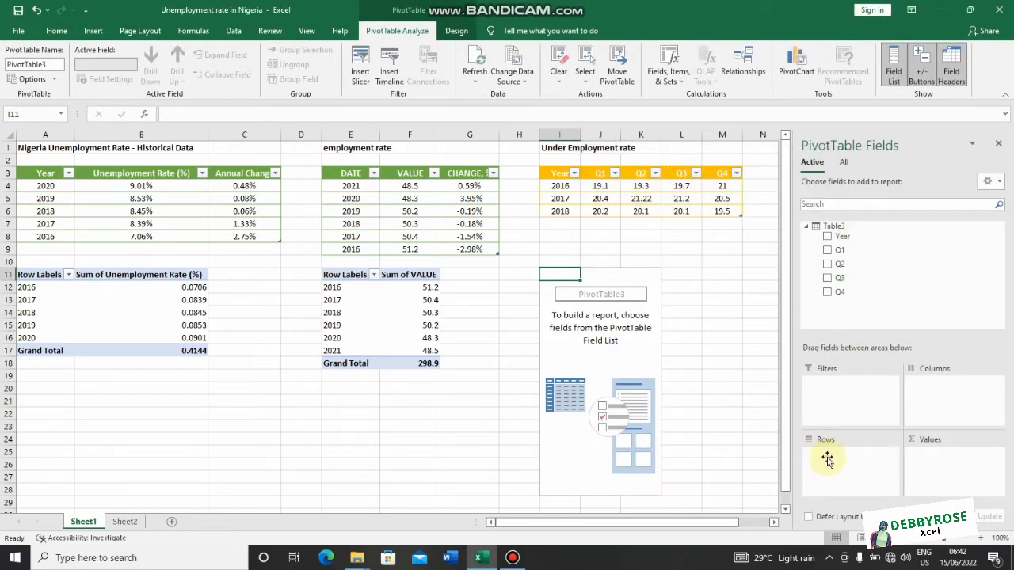
pyautogui.moveTo(918, 252); pyautogui.dragTo(931, 455)
pyautogui.moveTo(840, 264); pyautogui.dragTo(925, 457)
pyautogui.moveTo(840, 277); pyautogui.dragTo(939, 487)
pyautogui.moveTo(838, 292); pyautogui.dragTo(935, 491)
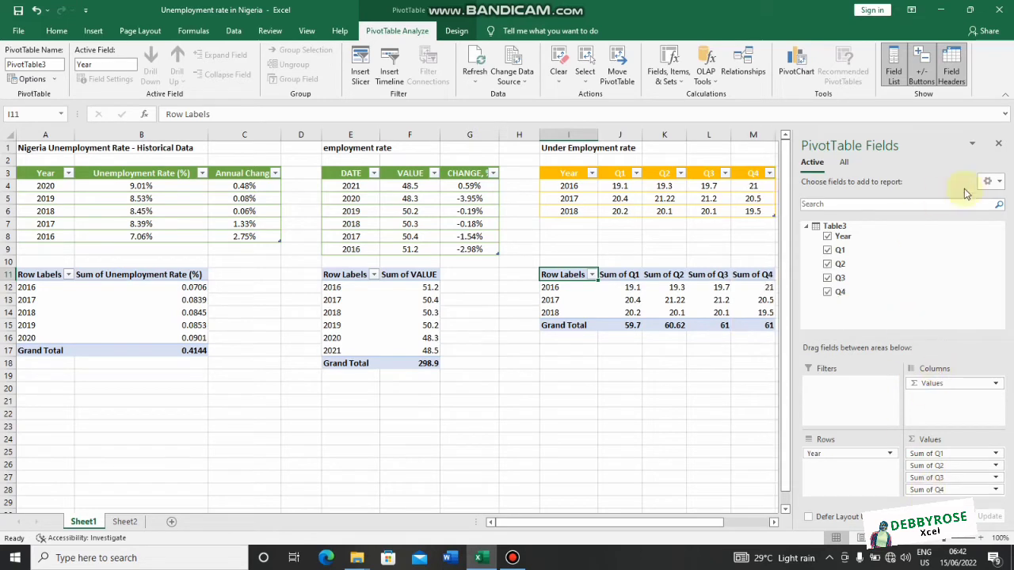
pyautogui.click(844, 163)
pyautogui.click(708, 362)
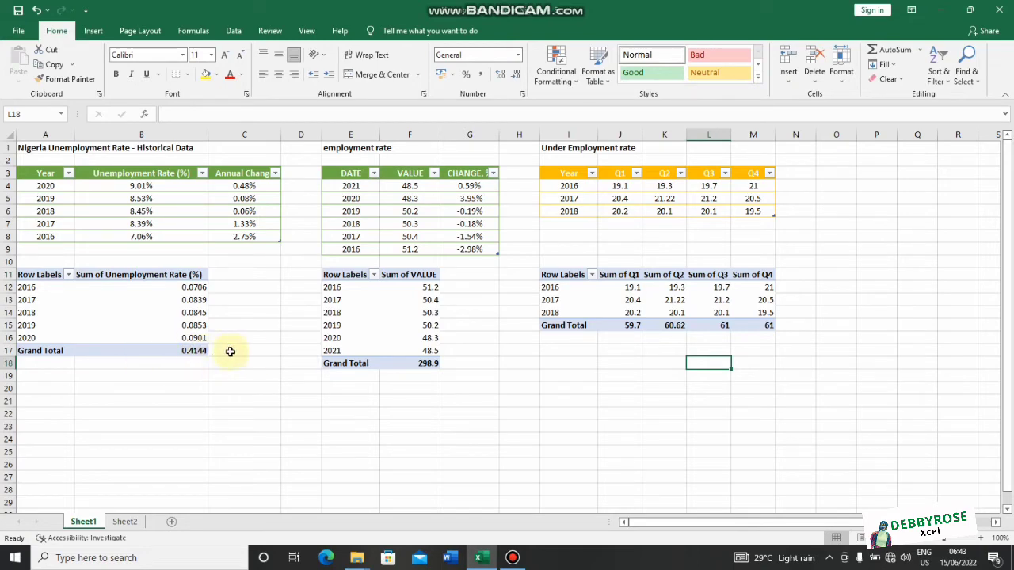
# Turn off grand totals for rows and columns in the unemployment PivotTable.
pyautogui.click(188, 350)
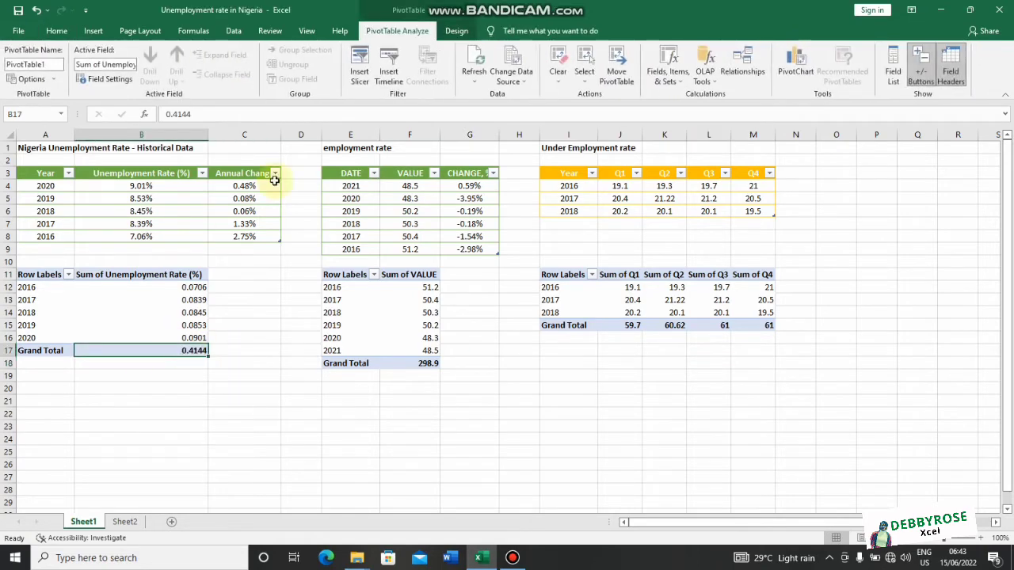
pyautogui.click(454, 30)
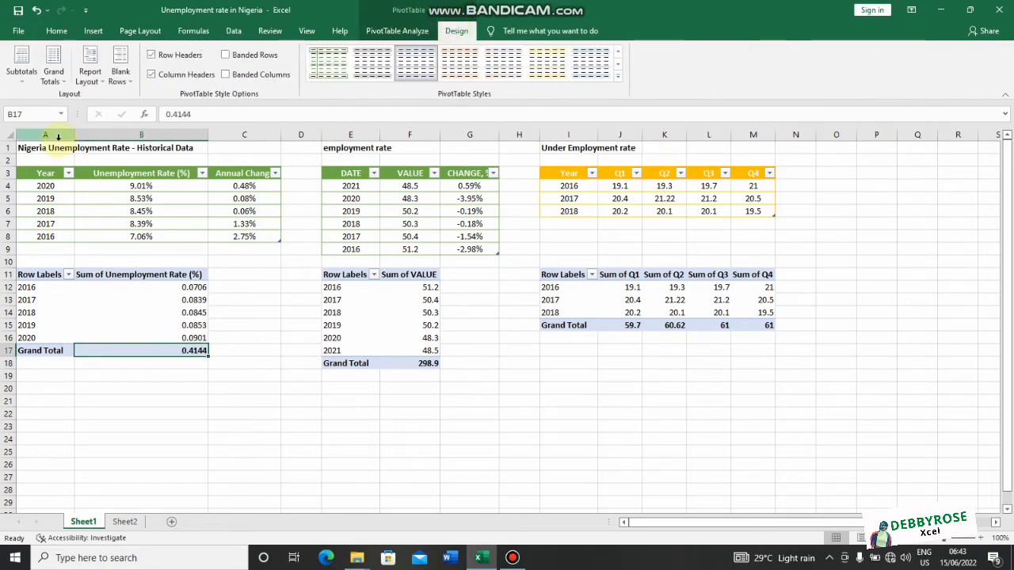
pyautogui.click(63, 84)
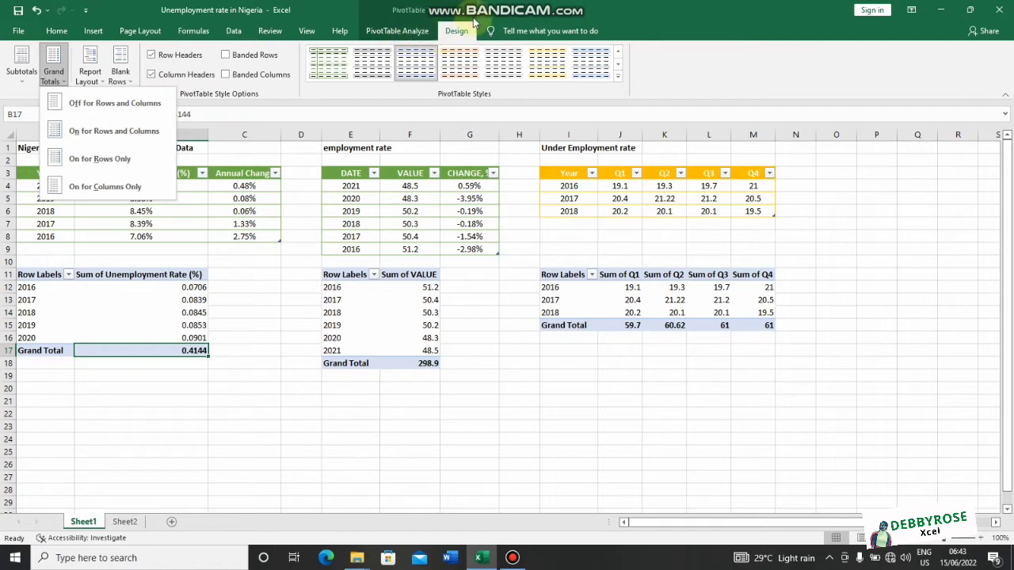
pyautogui.click(105, 112)
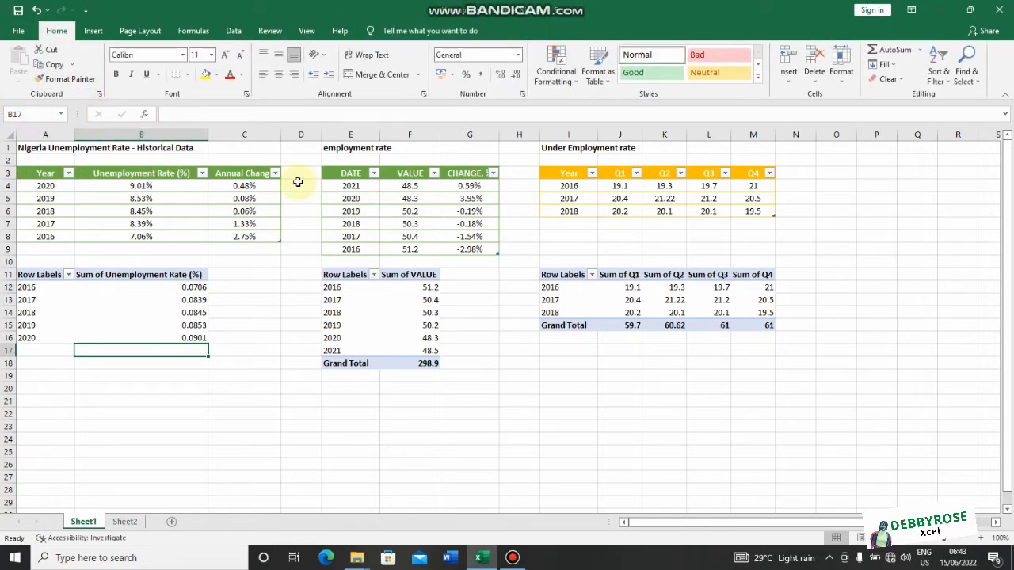
# Turn off grand totals for rows and columns in the employment and under employment PivotTables.
pyautogui.click(412, 359)
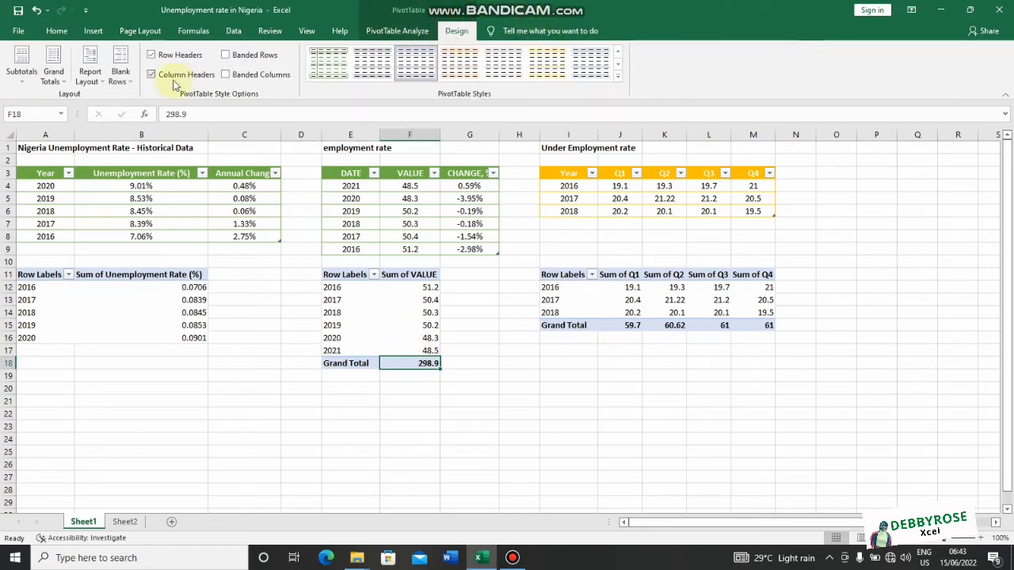
pyautogui.click(63, 85)
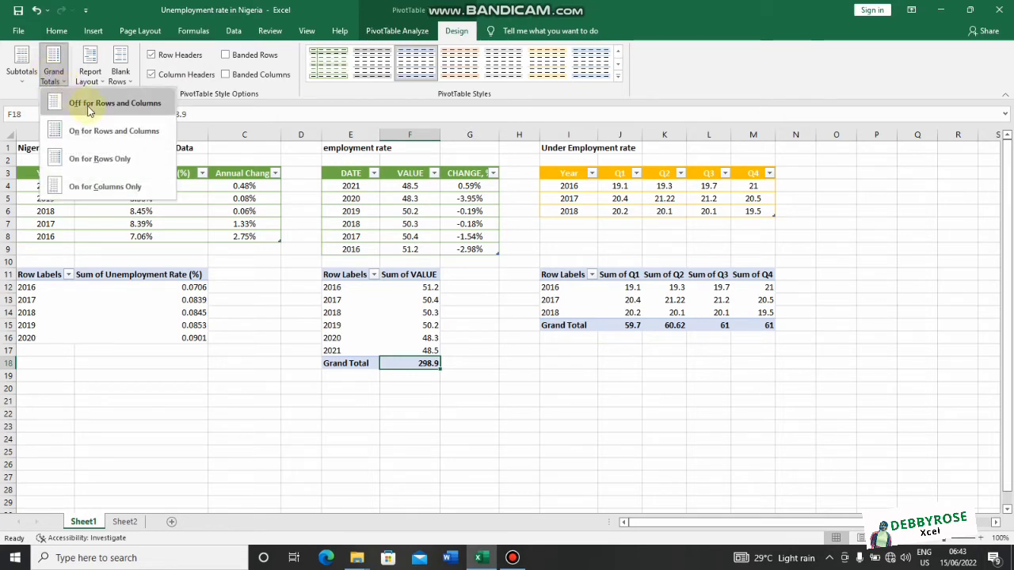
pyautogui.click(89, 108)
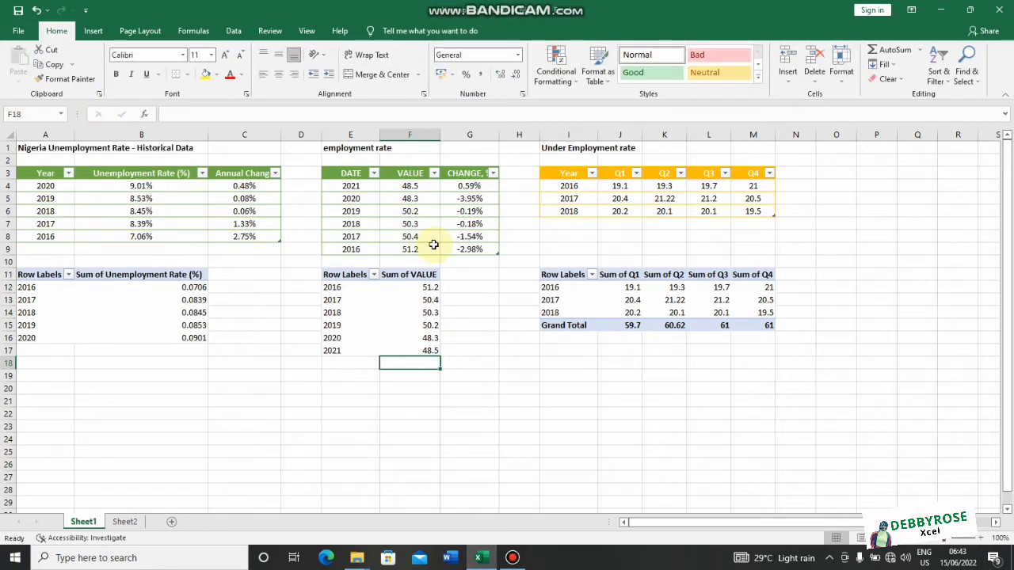
pyautogui.click(737, 313)
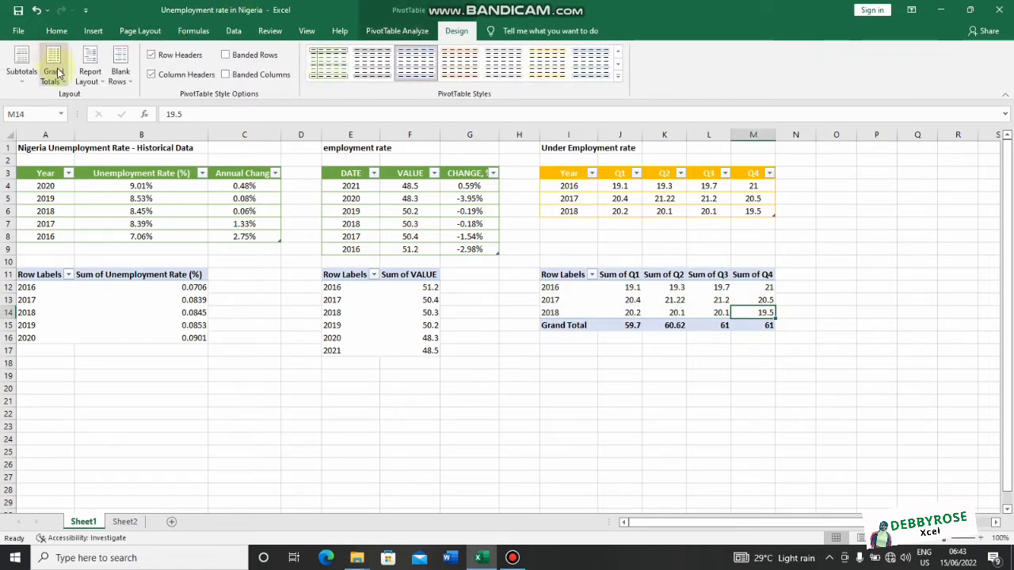
pyautogui.click(59, 79)
pyautogui.click(79, 103)
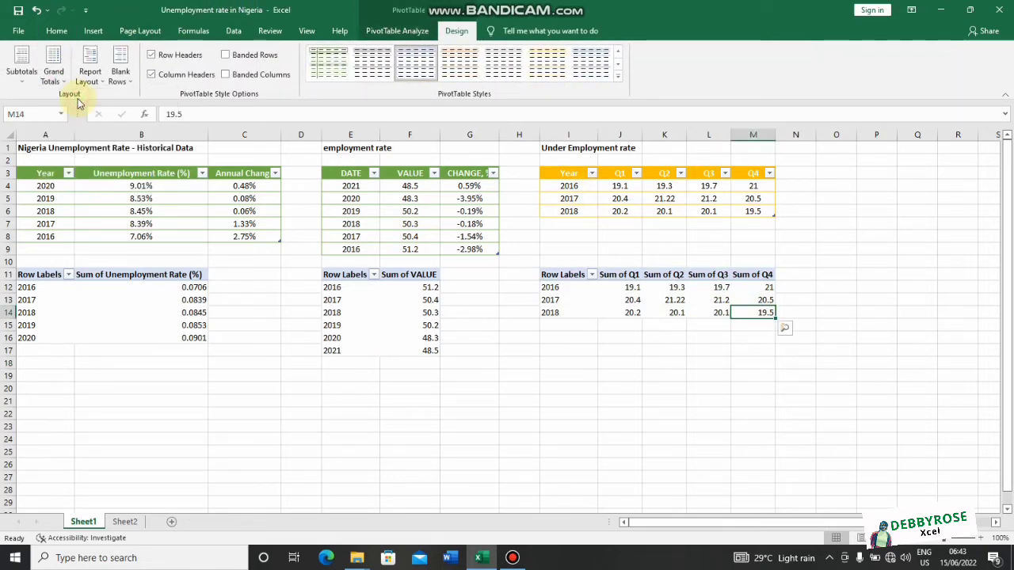
# Sort the employment PivotTable by Sum of VALUE from largest to smallest.
pyautogui.click(398, 350)
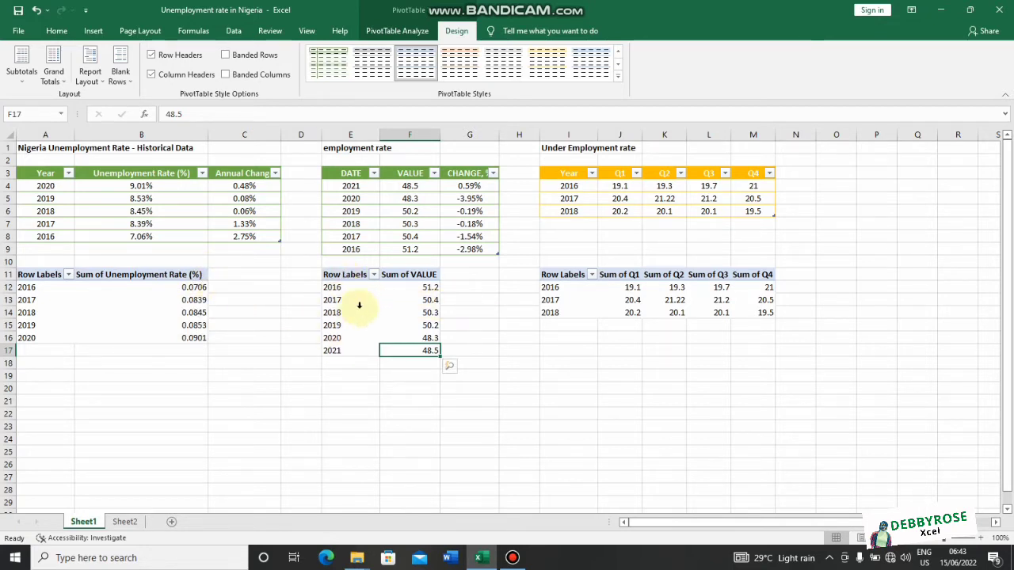
pyautogui.click(425, 287)
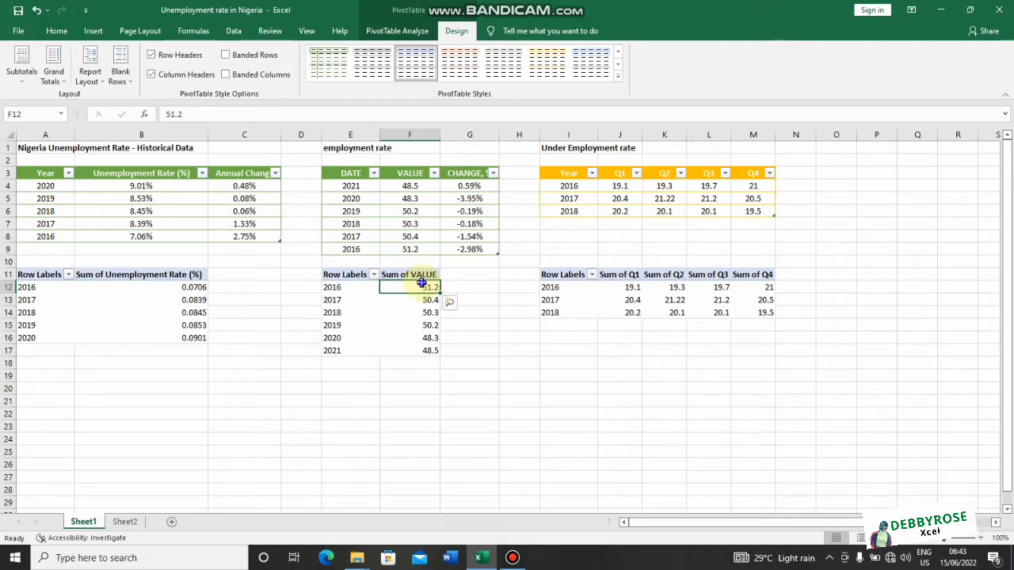
pyautogui.rightClick(422, 283)
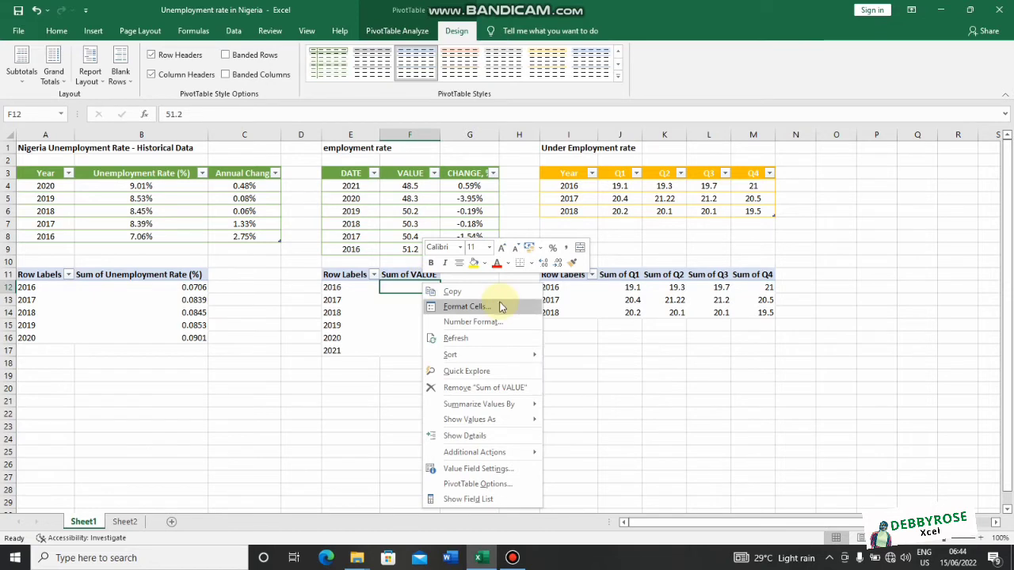
pyautogui.moveTo(481, 359)
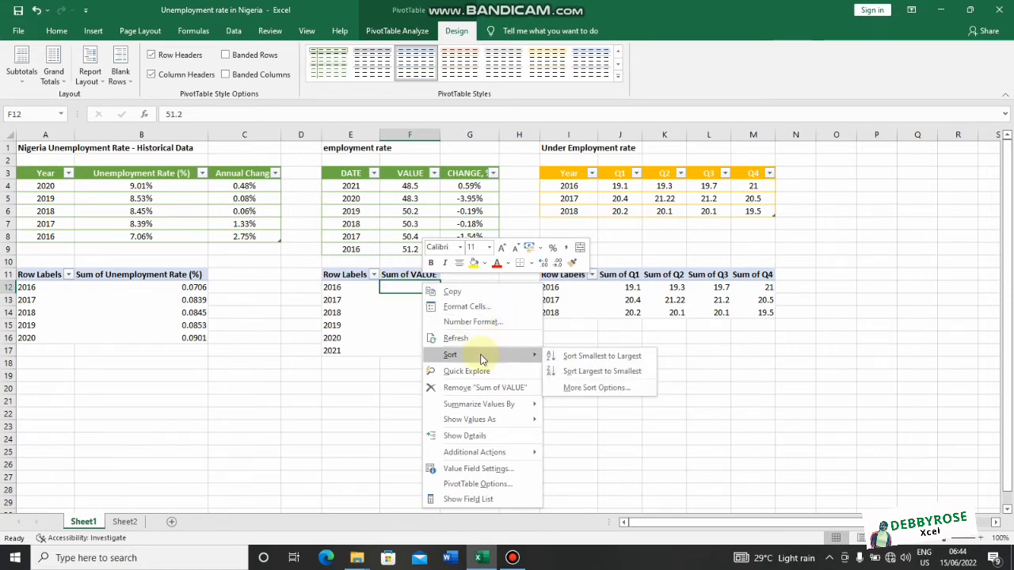
pyautogui.click(563, 372)
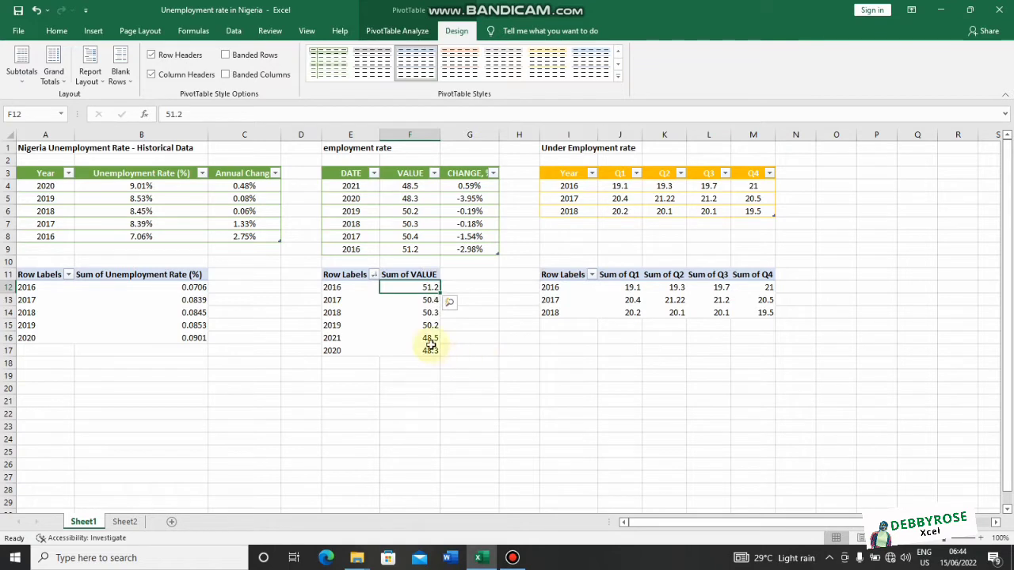
# Sort the unemployment PivotTable by Sum of Unemployment Rate (%) from largest to smallest.
pyautogui.click(175, 290)
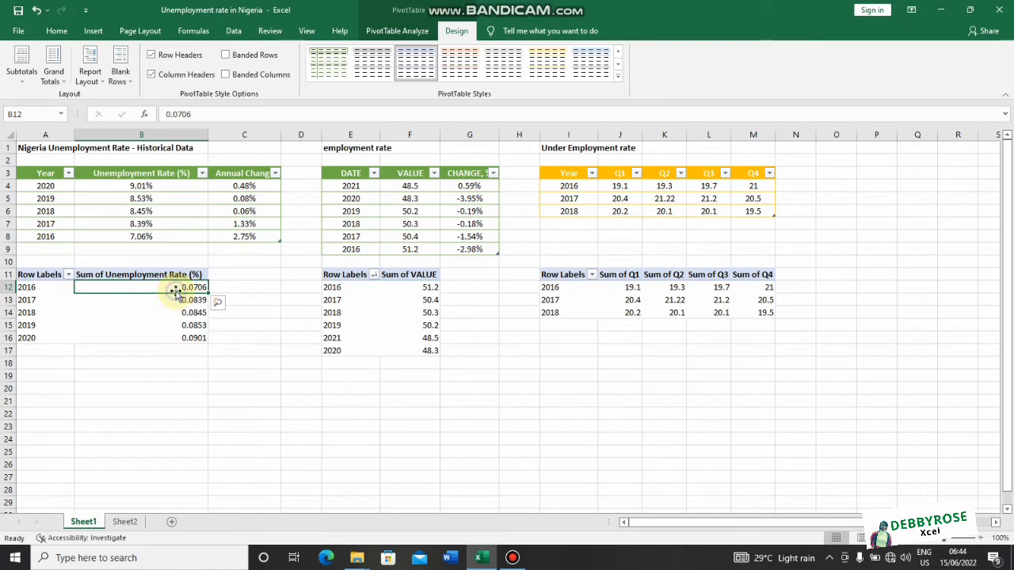
pyautogui.rightClick(181, 284)
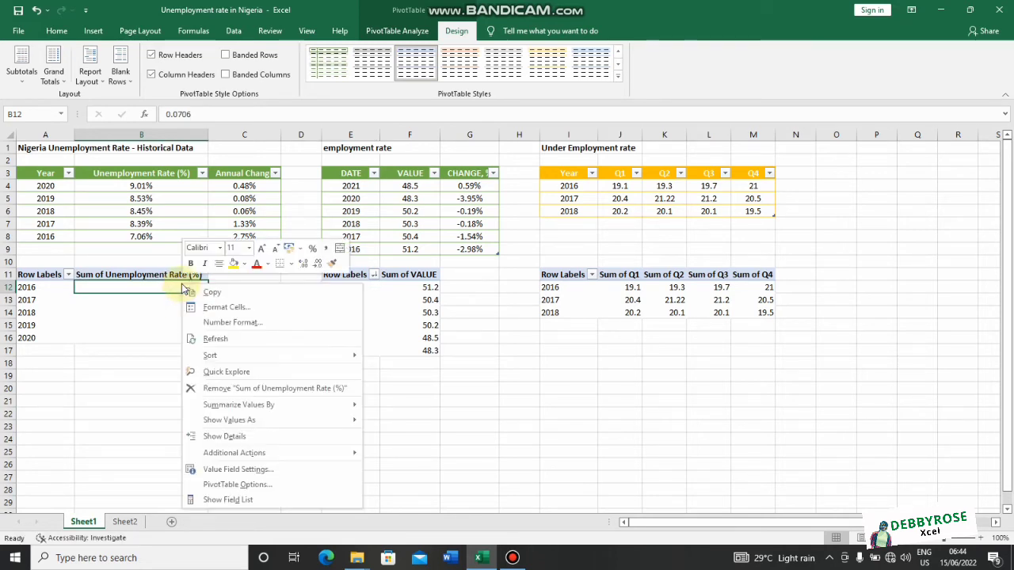
pyautogui.moveTo(337, 355)
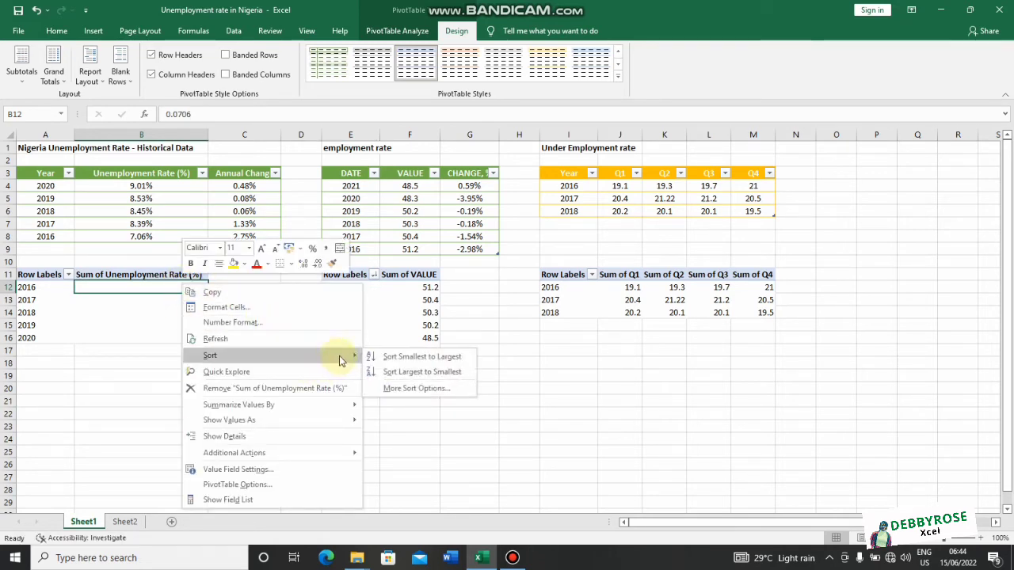
pyautogui.click(411, 373)
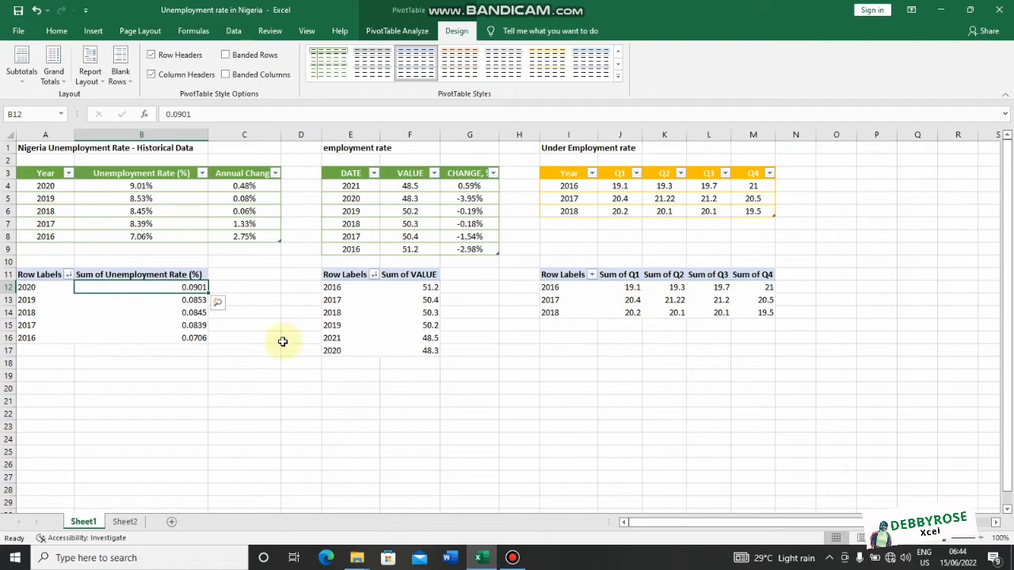
# Insert a Clustered Bar PivotChart from the unemployment PivotTable.
pyautogui.click(159, 316)
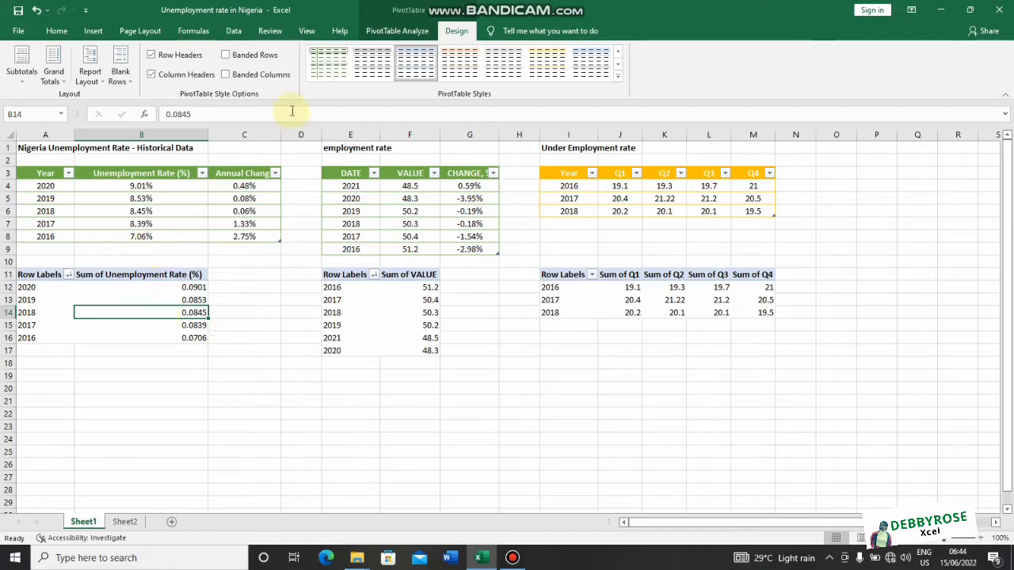
pyautogui.moveTo(182, 291)
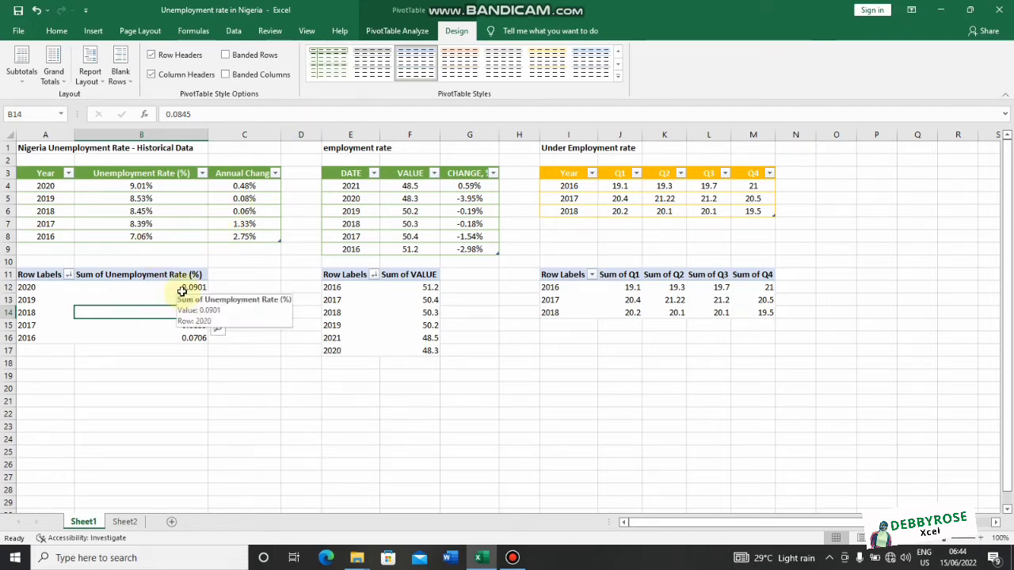
pyautogui.click(386, 32)
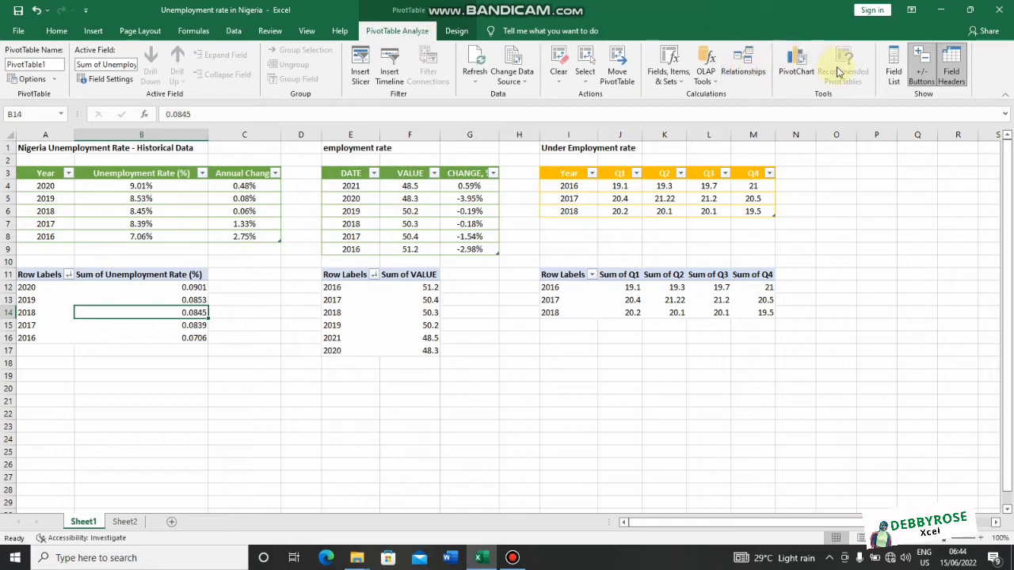
pyautogui.click(798, 78)
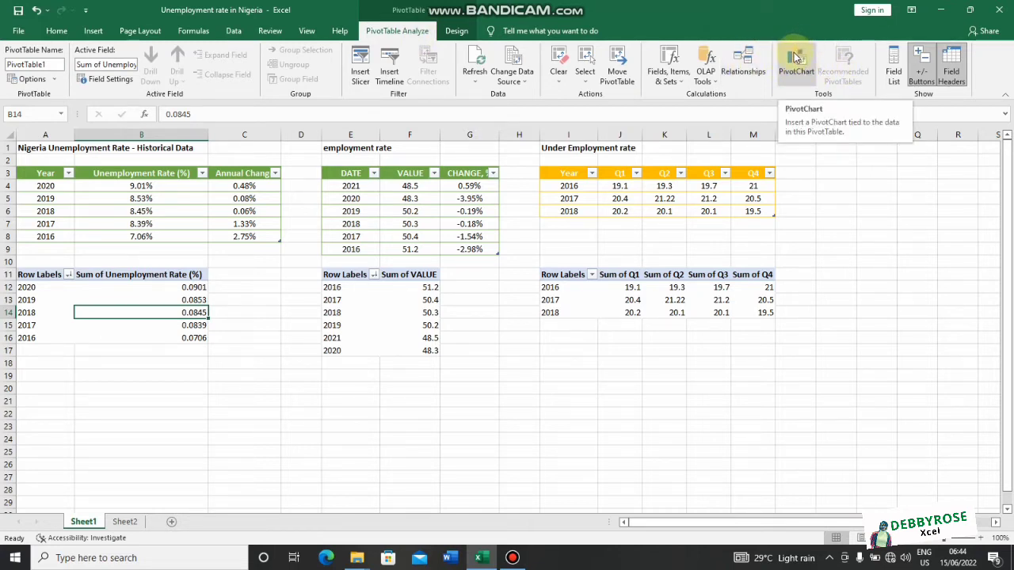
pyautogui.click(797, 59)
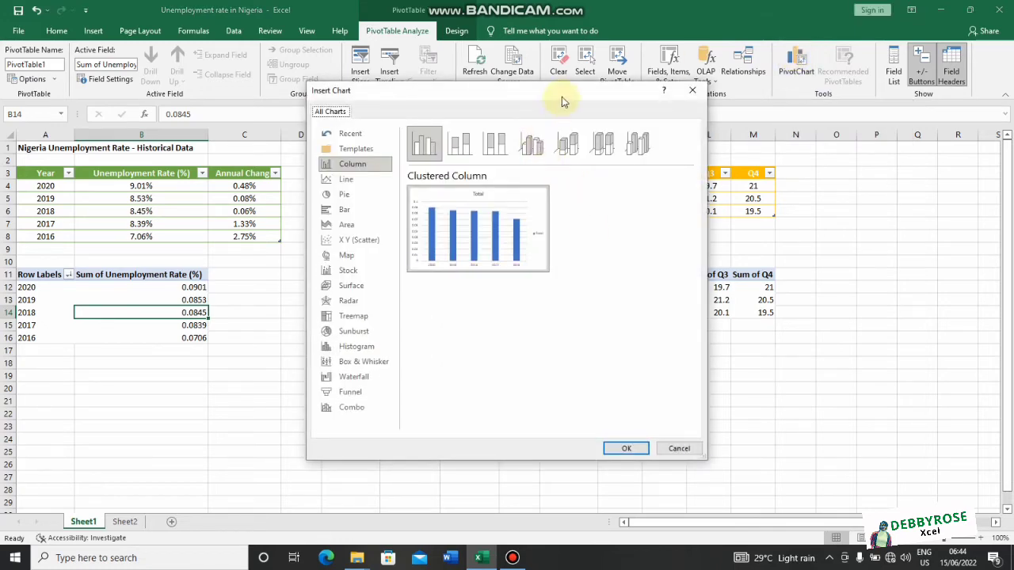
pyautogui.moveTo(564, 91); pyautogui.dragTo(668, 93)
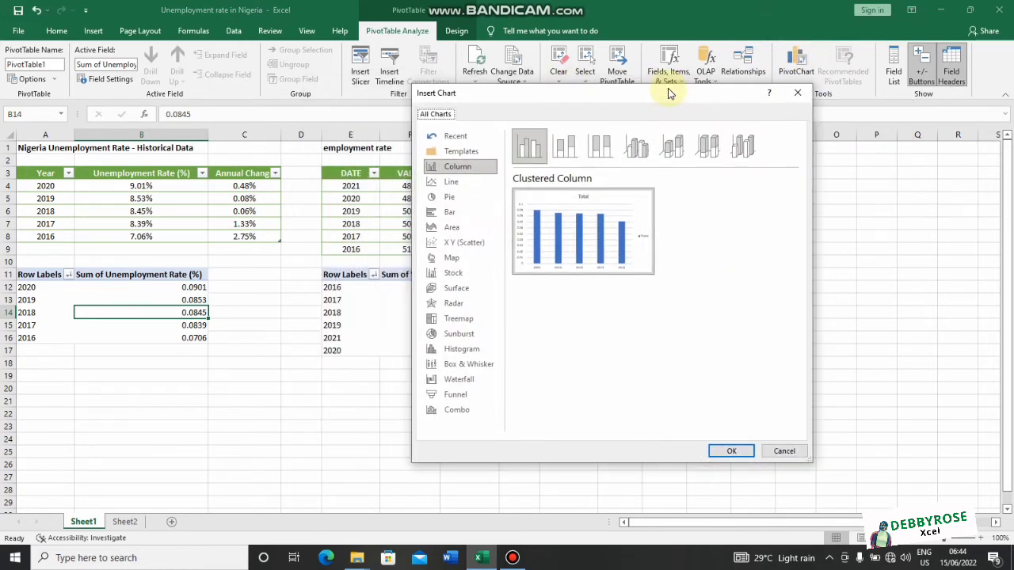
pyautogui.moveTo(575, 190)
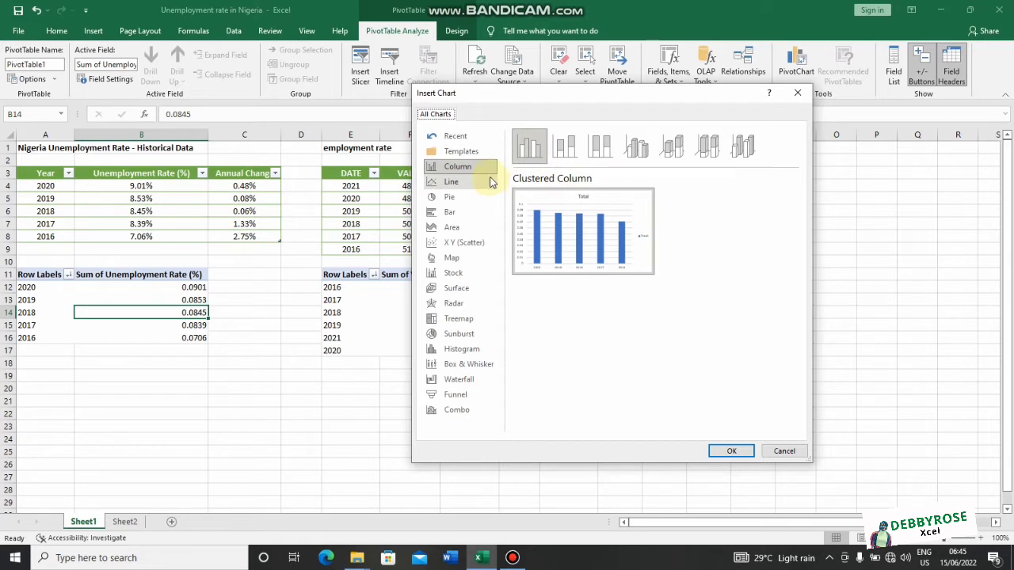
pyautogui.click(464, 212)
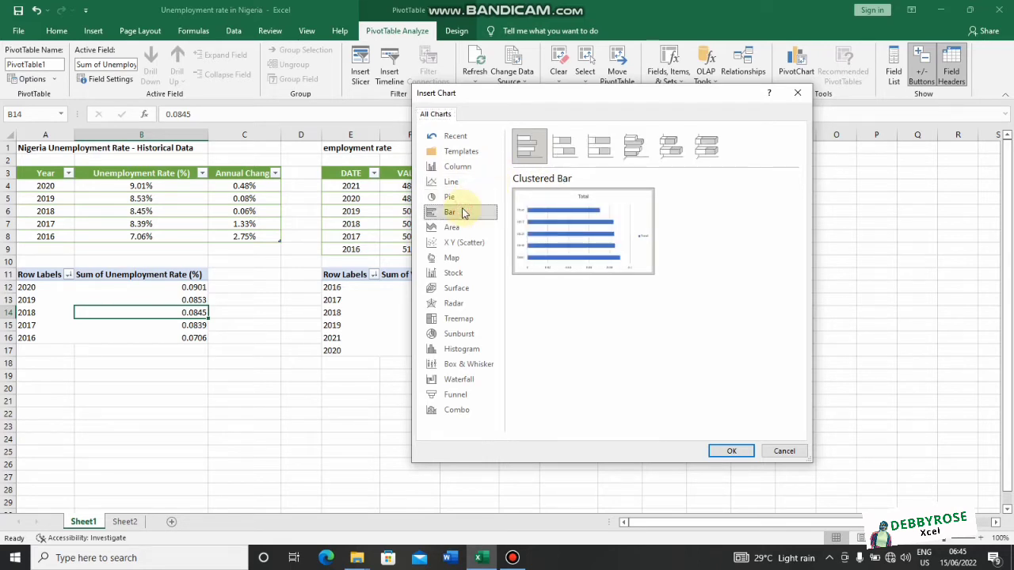
pyautogui.moveTo(544, 216)
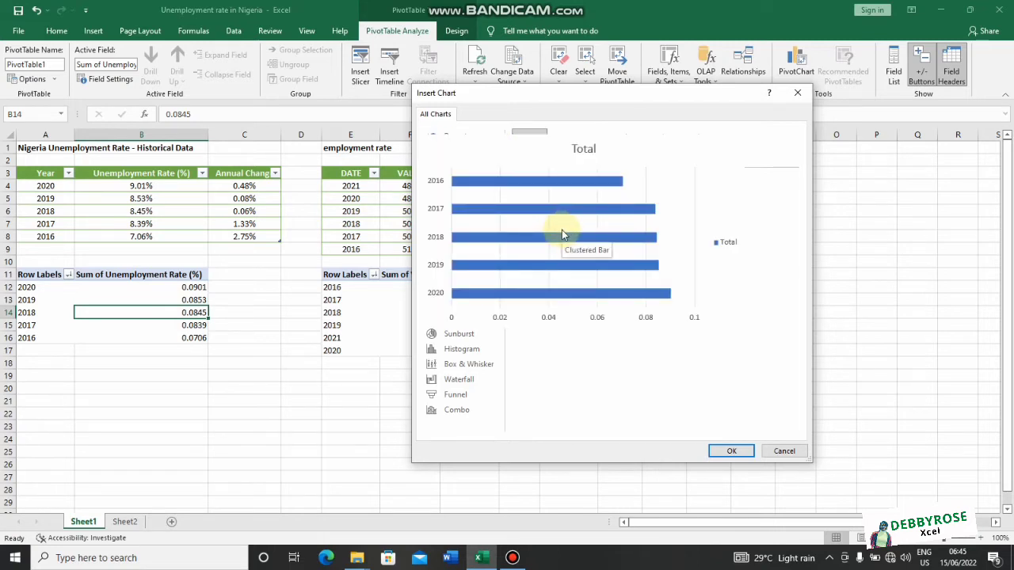
pyautogui.click(739, 452)
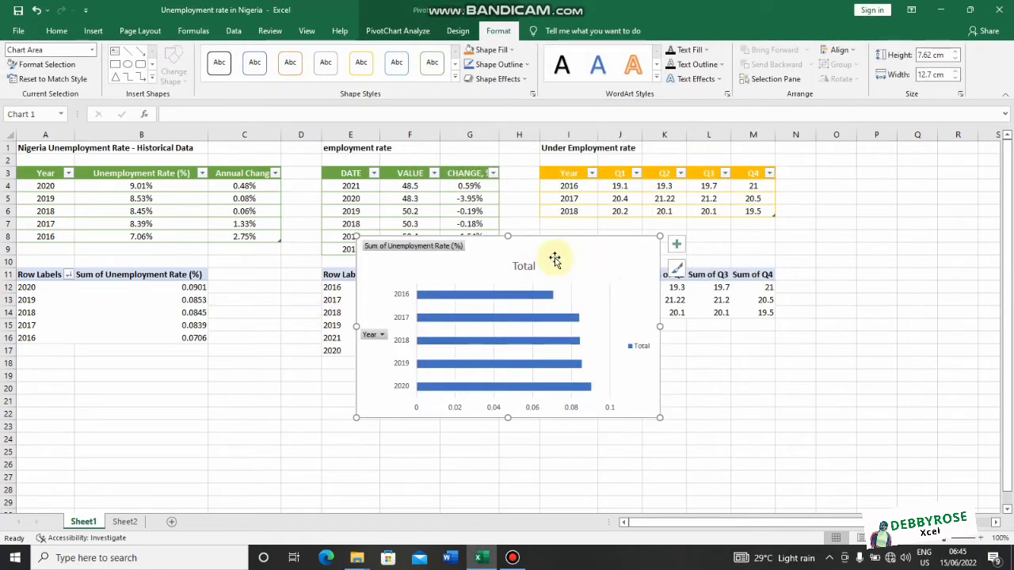
# Place the bar chart directly below the unemployment PivotTable and shrink it to about 6.3 cm high by 10.7 cm wide.
pyautogui.moveTo(596, 244); pyautogui.dragTo(239, 335)
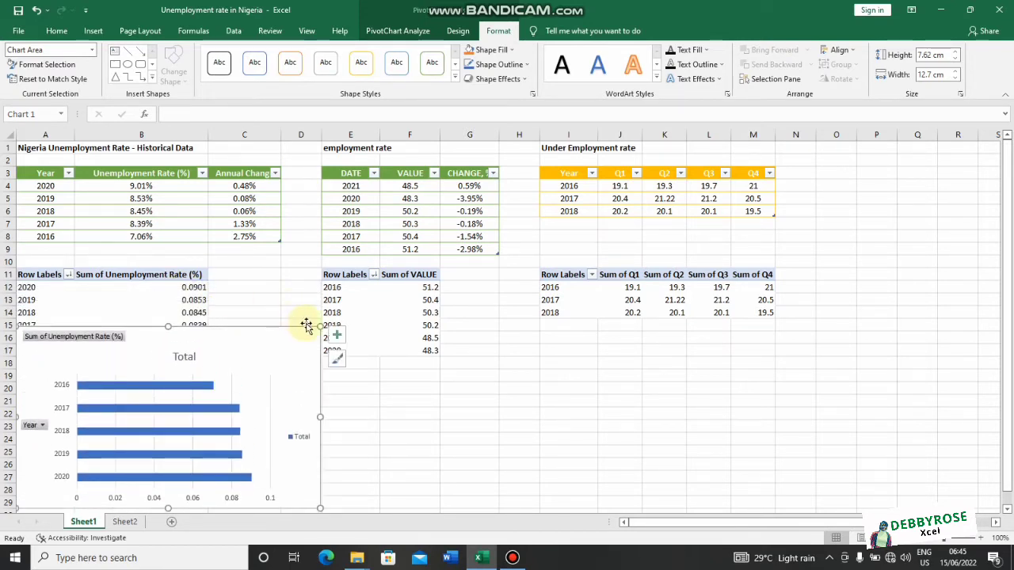
pyautogui.moveTo(318, 324)
pyautogui.mouseDown()
pyautogui.moveTo(264, 367)
pyautogui.moveTo(255, 362)
pyautogui.mouseUp()
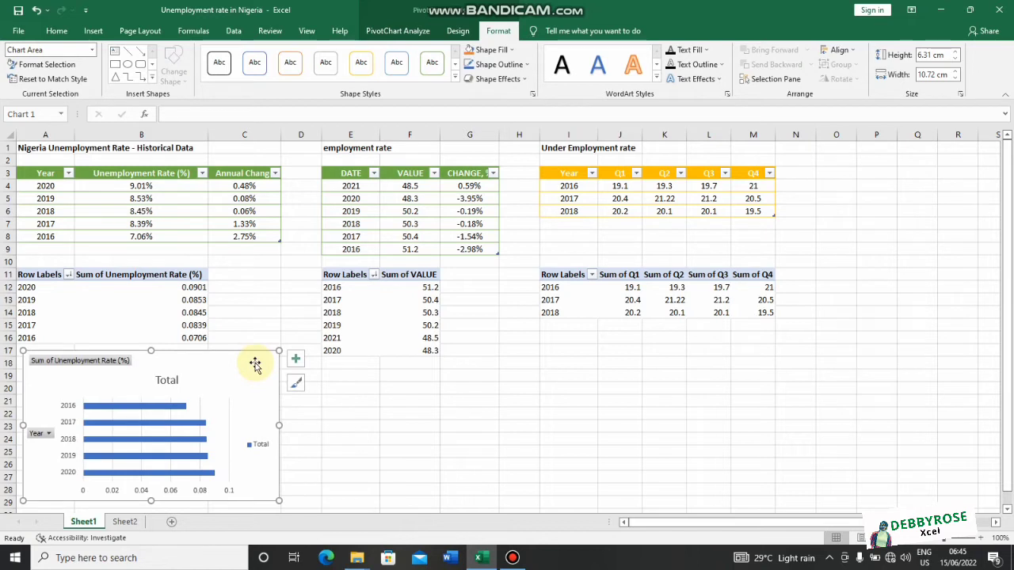
# Hide the value field buttons on the unemployment chart.
pyautogui.click(101, 362)
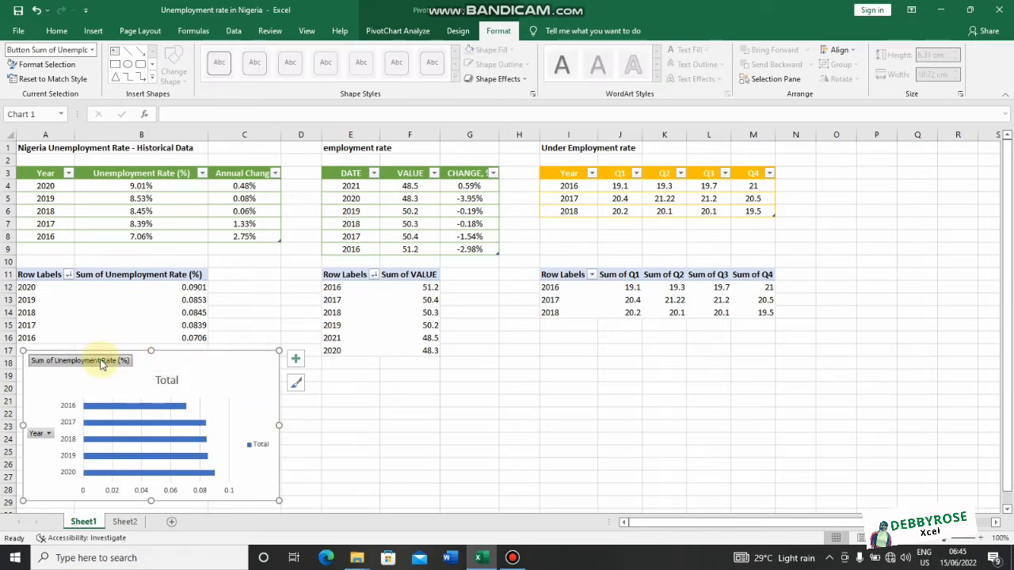
pyautogui.rightClick(102, 362)
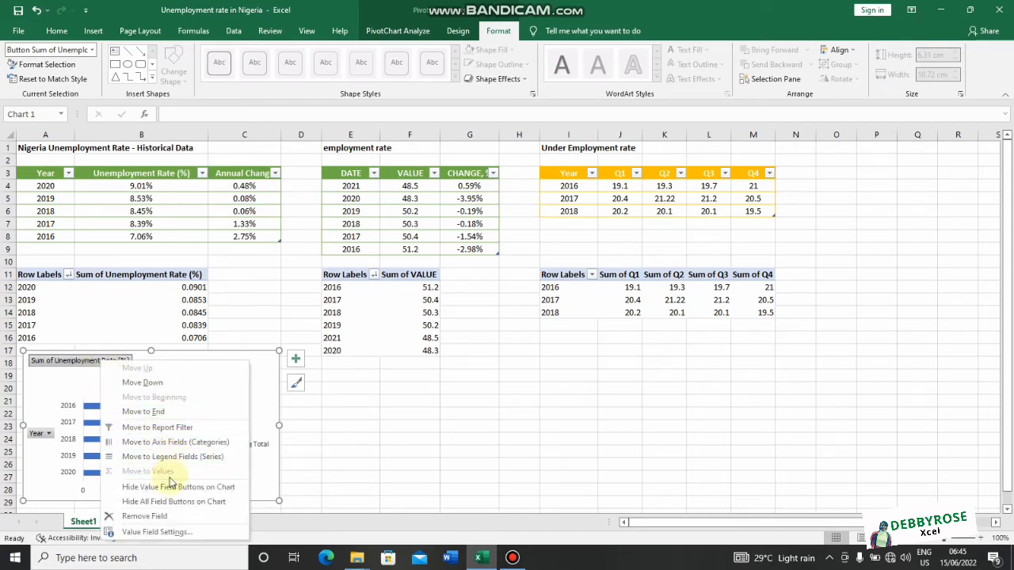
pyautogui.click(227, 488)
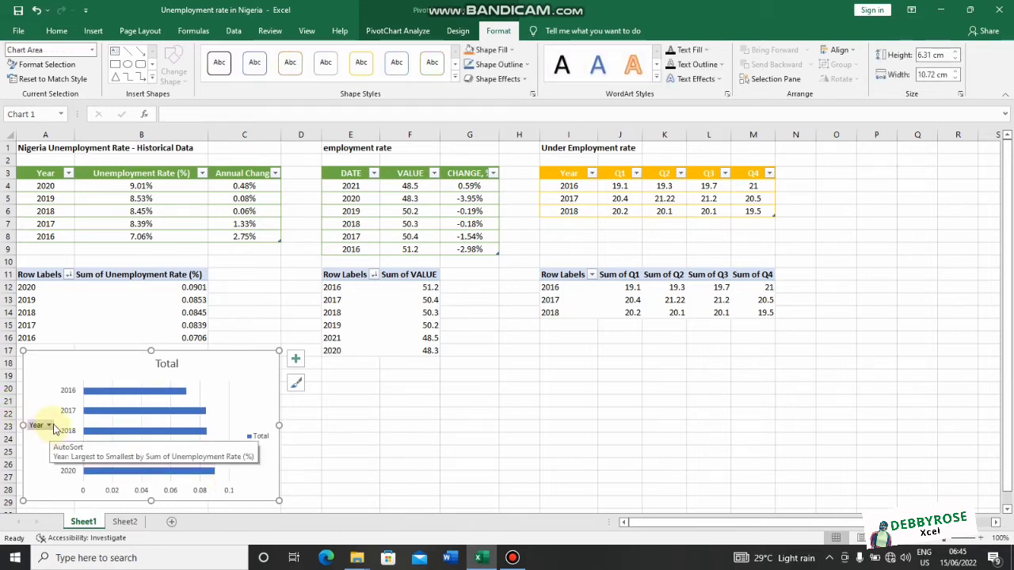
# Delete the legend from the unemployment chart and hide its axis field buttons.
pyautogui.click(263, 438)
pyautogui.press('Delete')
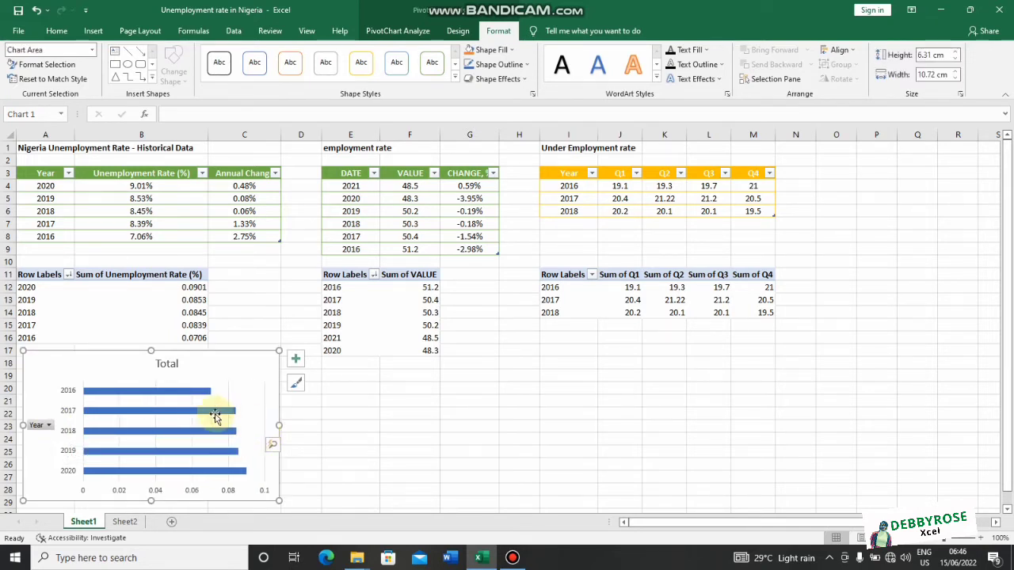
pyautogui.rightClick(34, 429)
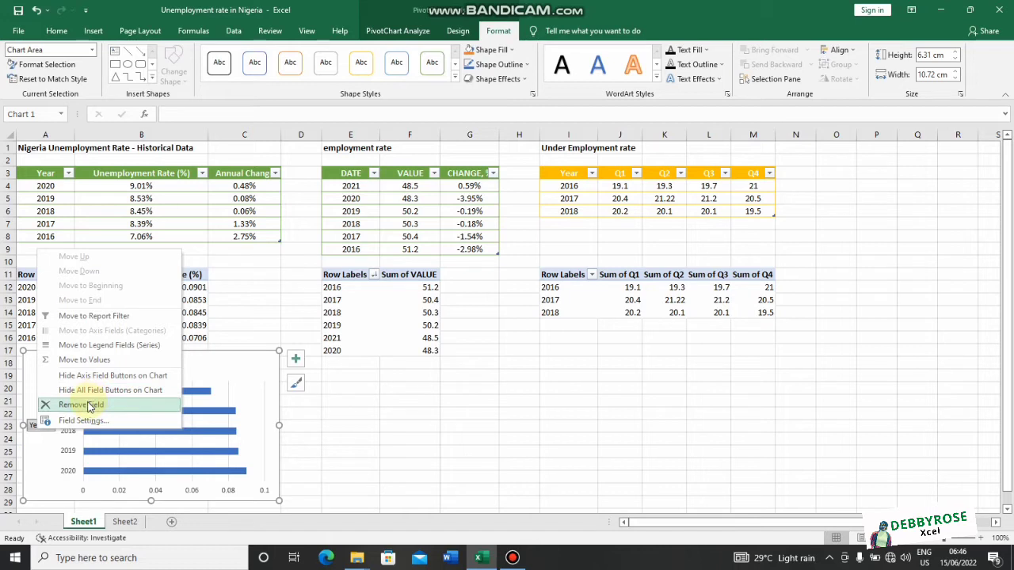
pyautogui.click(111, 377)
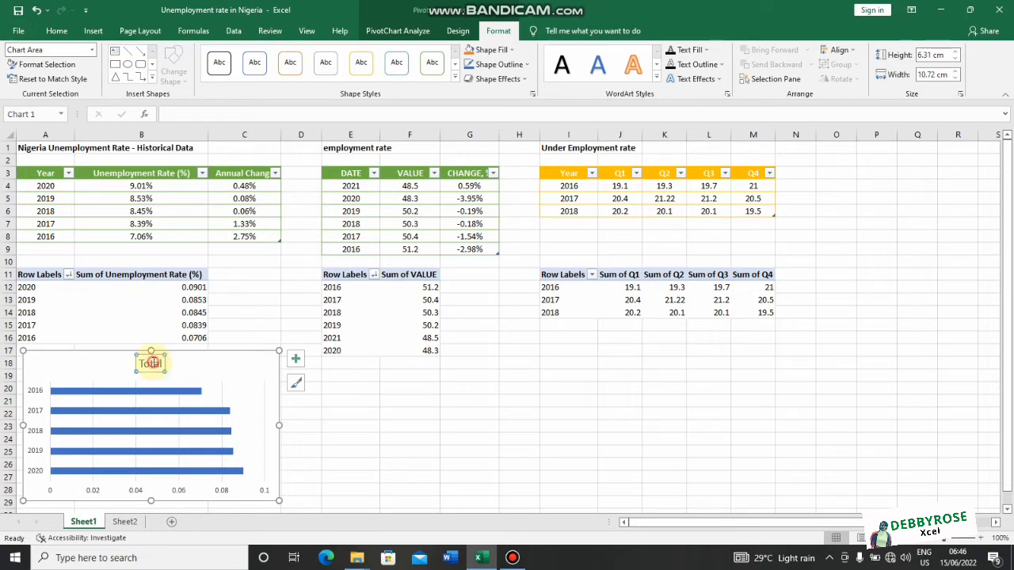
# Replace the unemployment chart's title text with "Unemployment Rate".
pyautogui.doubleClick(151, 362)
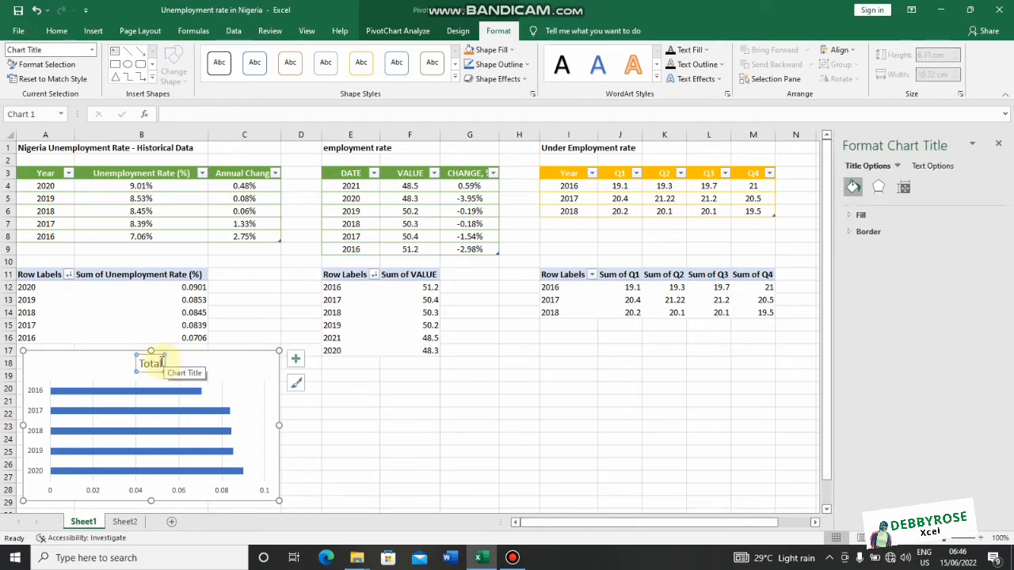
pyautogui.moveTo(162, 363); pyautogui.dragTo(136, 363)
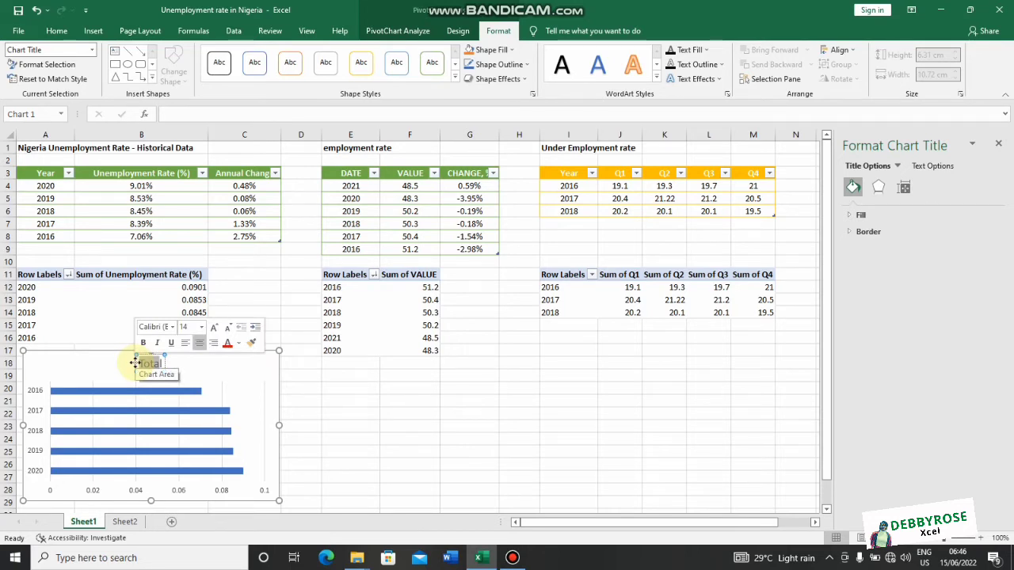
pyautogui.write('Unem')
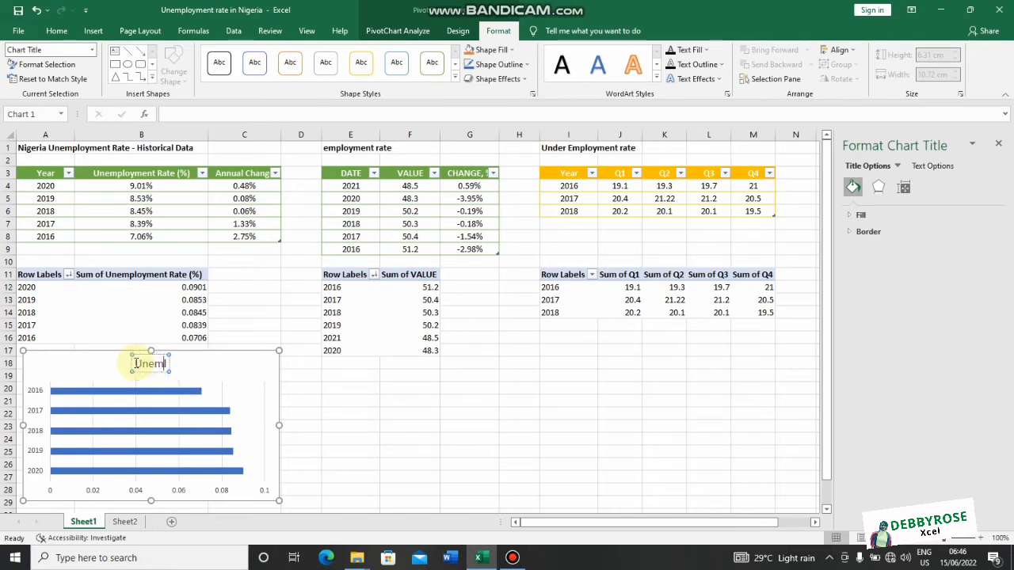
pyautogui.write('ployment ')
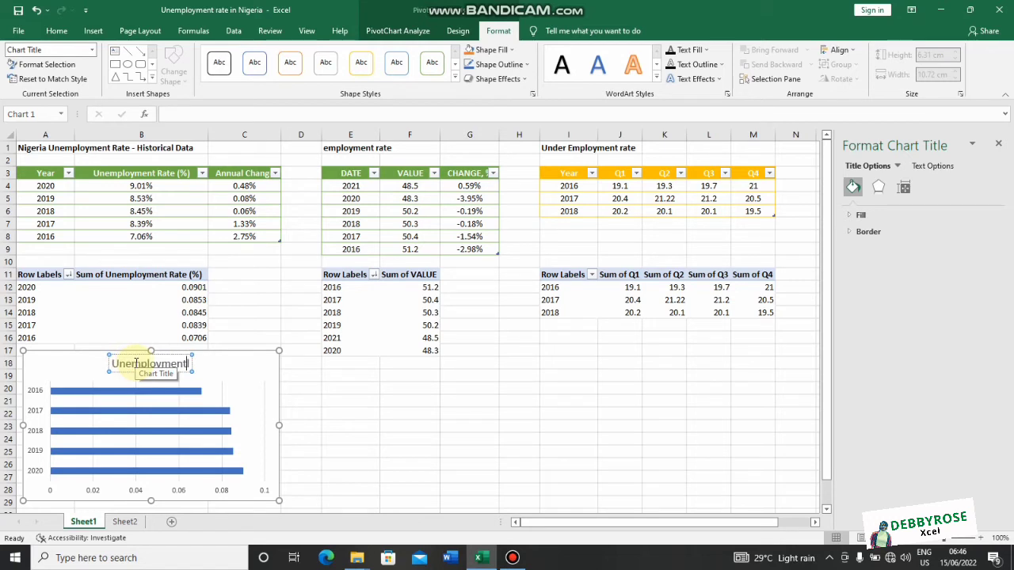
pyautogui.write('Rate')
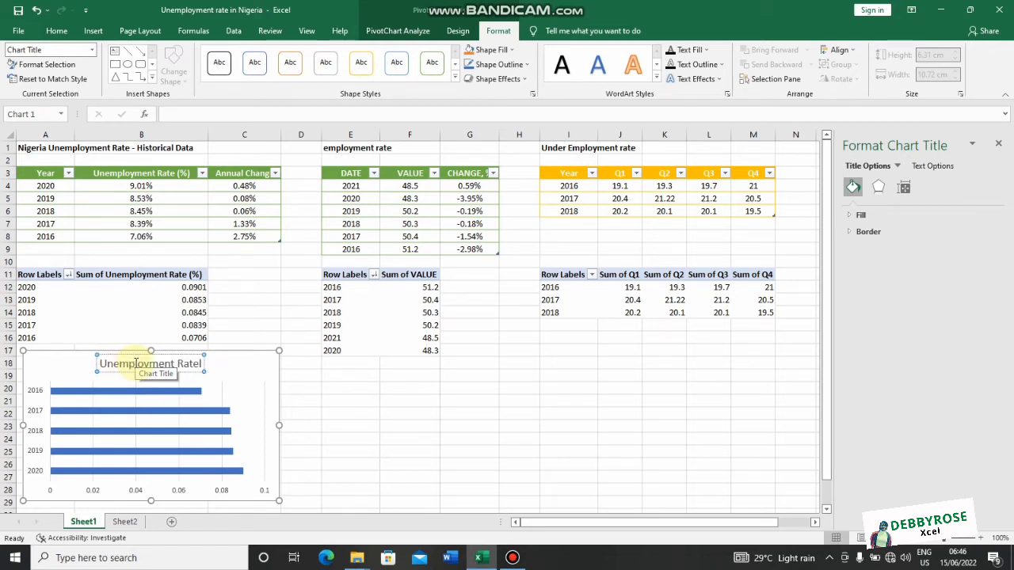
# Remove the vertical gridlines from the Unemployment Rate chart.
pyautogui.click(235, 377)
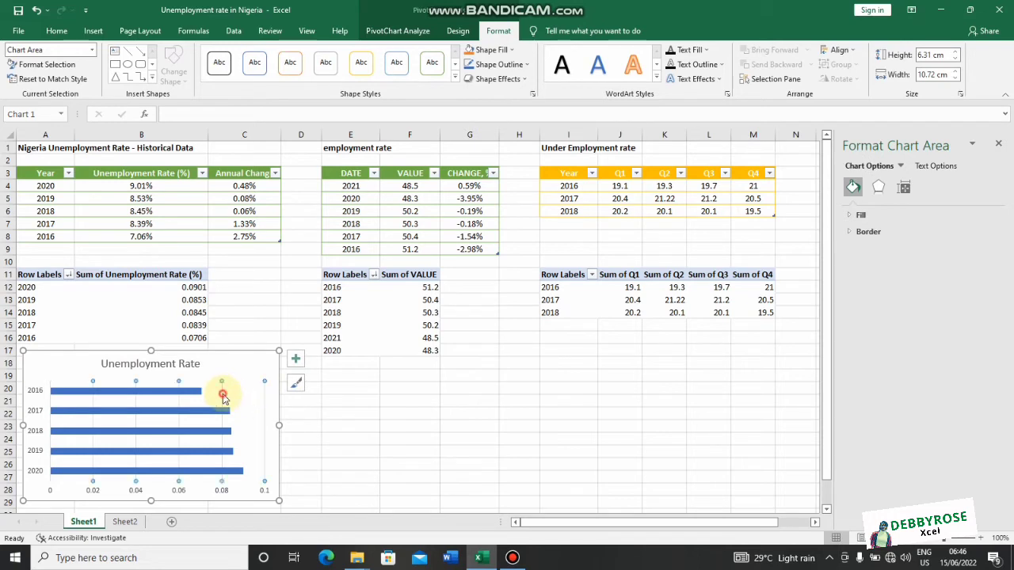
pyautogui.click(223, 398)
pyautogui.click(221, 396)
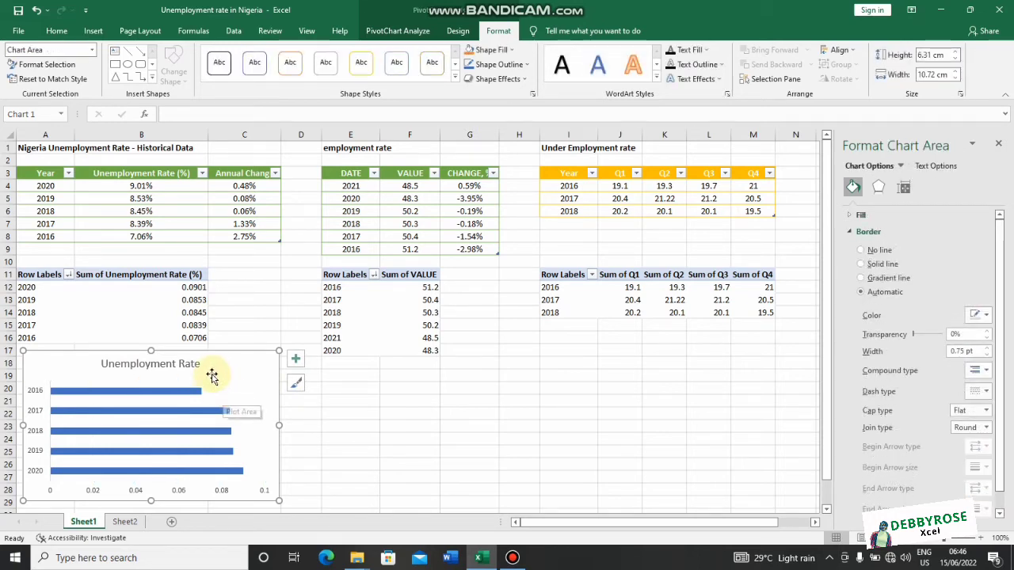
# Thicken the bars of the Unemployment Rate chart by setting the data series gap width to 57%.
pyautogui.click(180, 396)
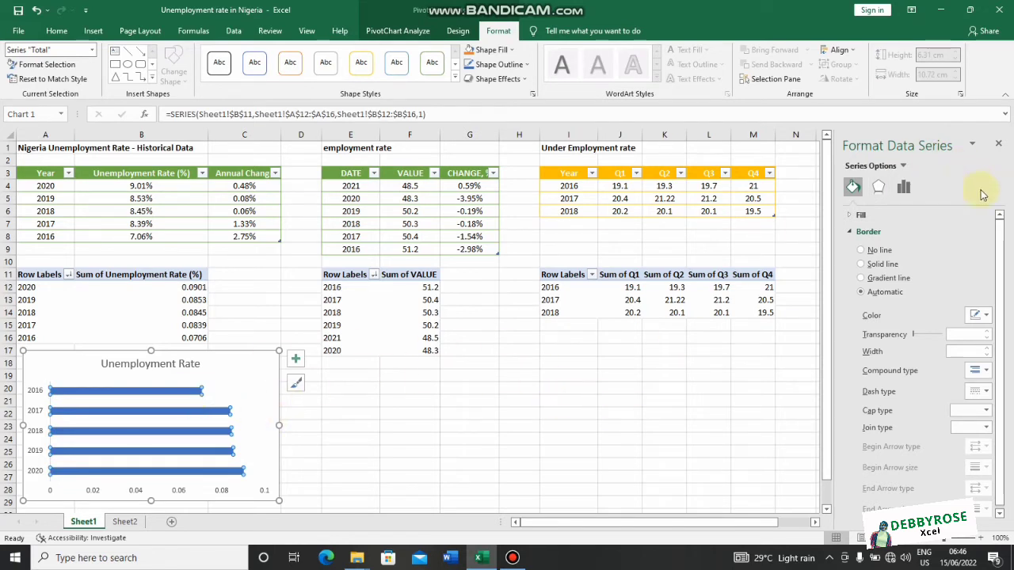
pyautogui.click(904, 190)
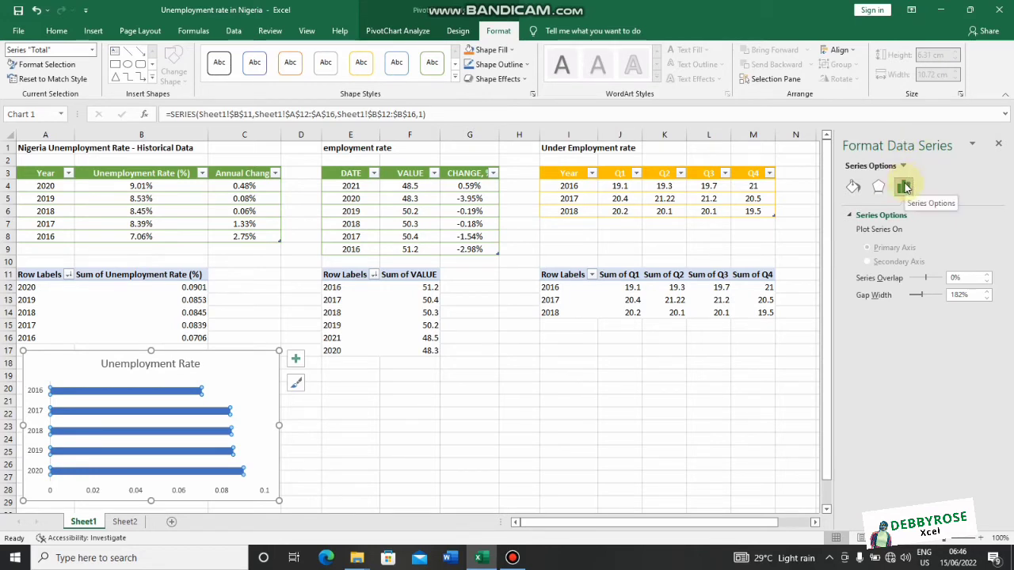
pyautogui.click(853, 187)
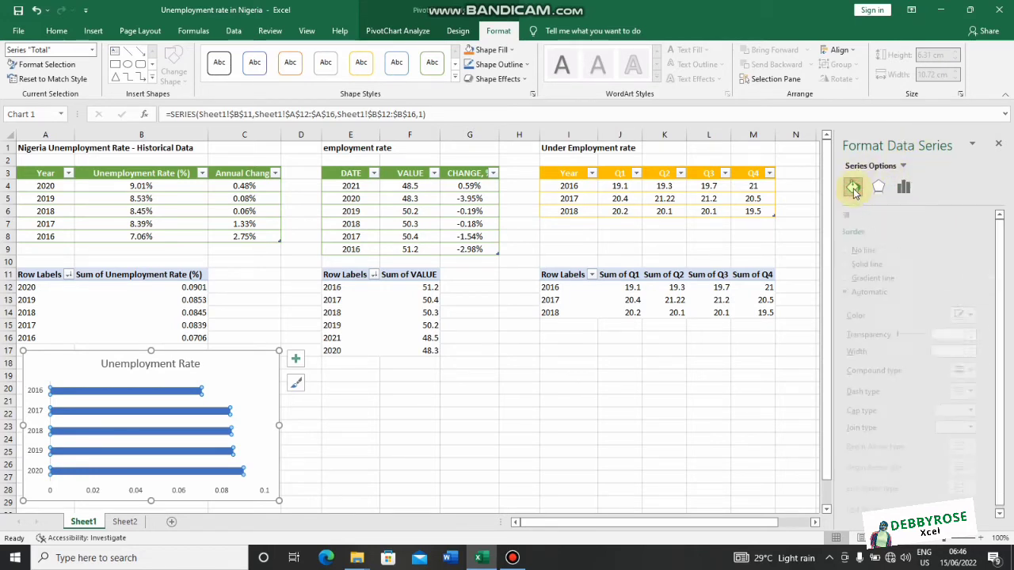
pyautogui.click(879, 187)
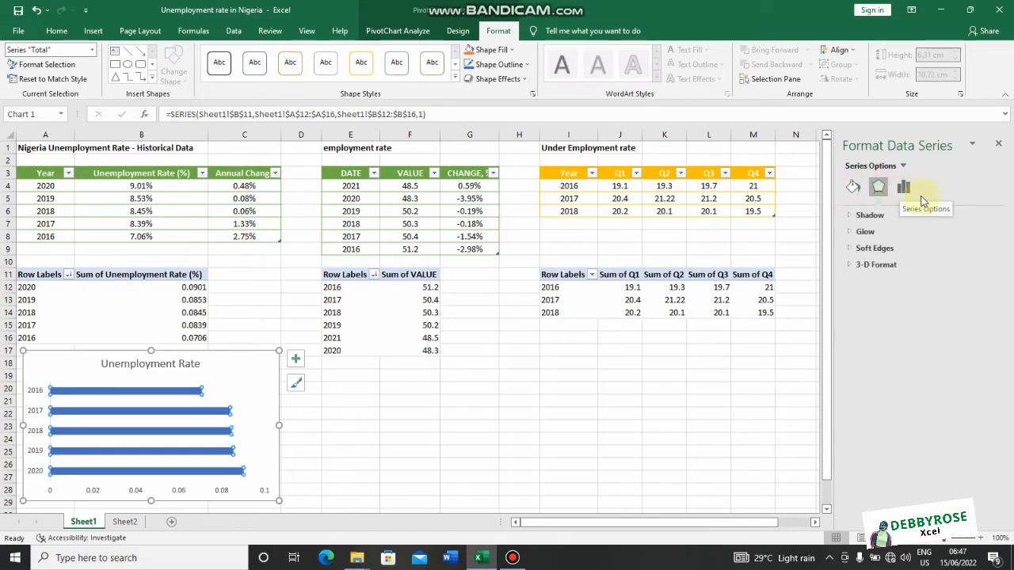
pyautogui.click(903, 190)
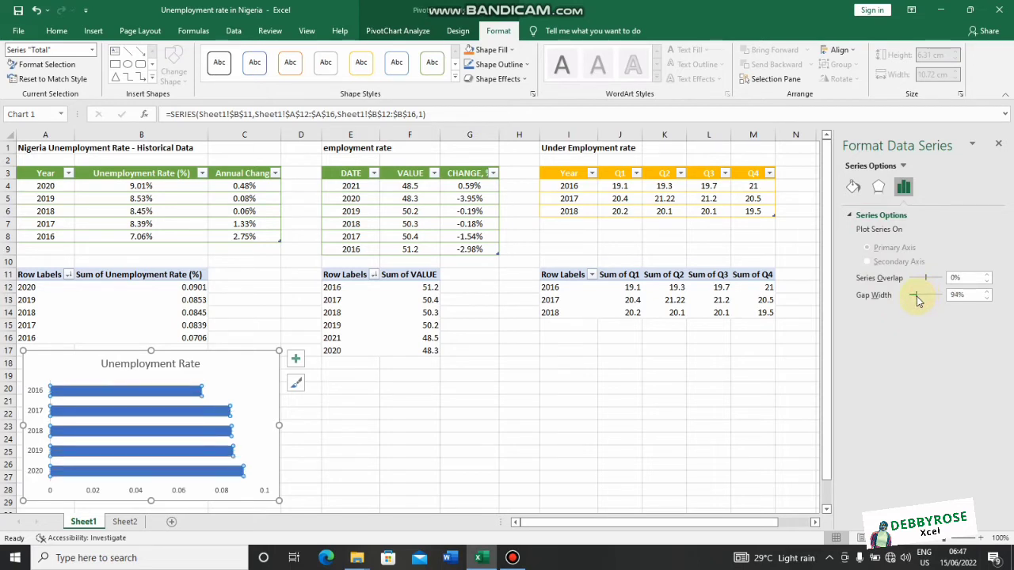
pyautogui.click(915, 295)
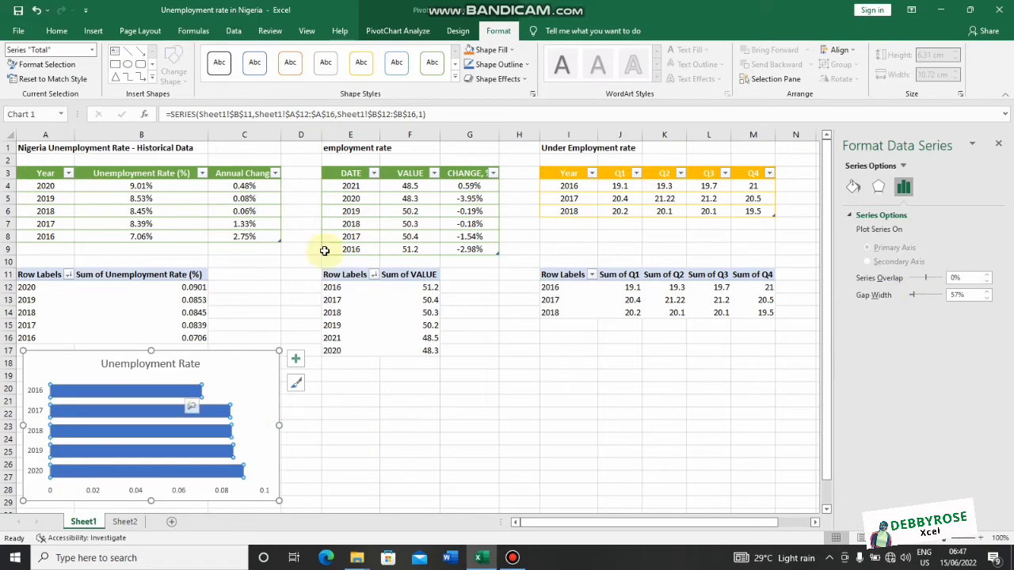
pyautogui.press('Escape')
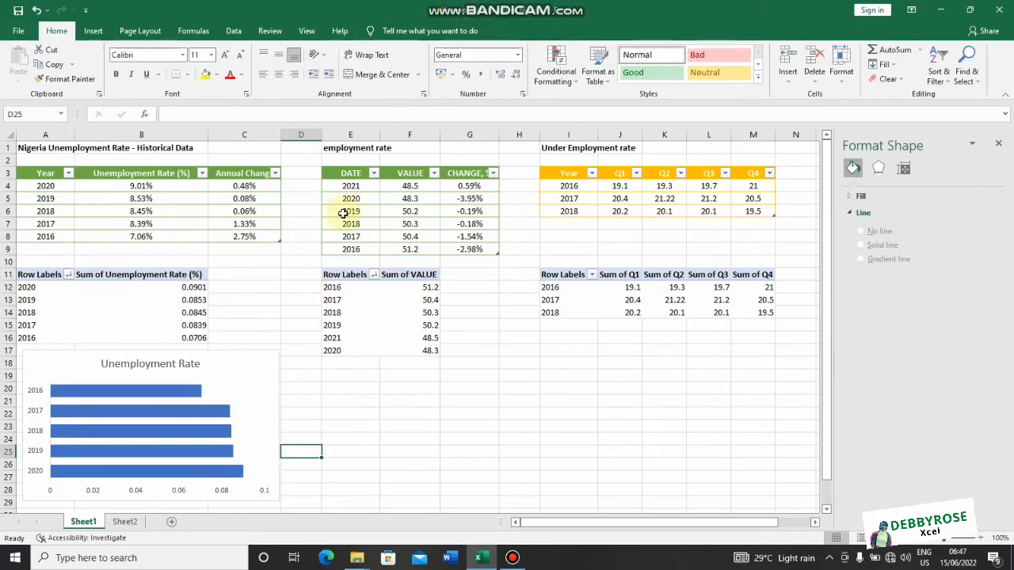
# Add data labels to the Unemployment Rate chart, positioned at Outside End.
pyautogui.click(213, 390)
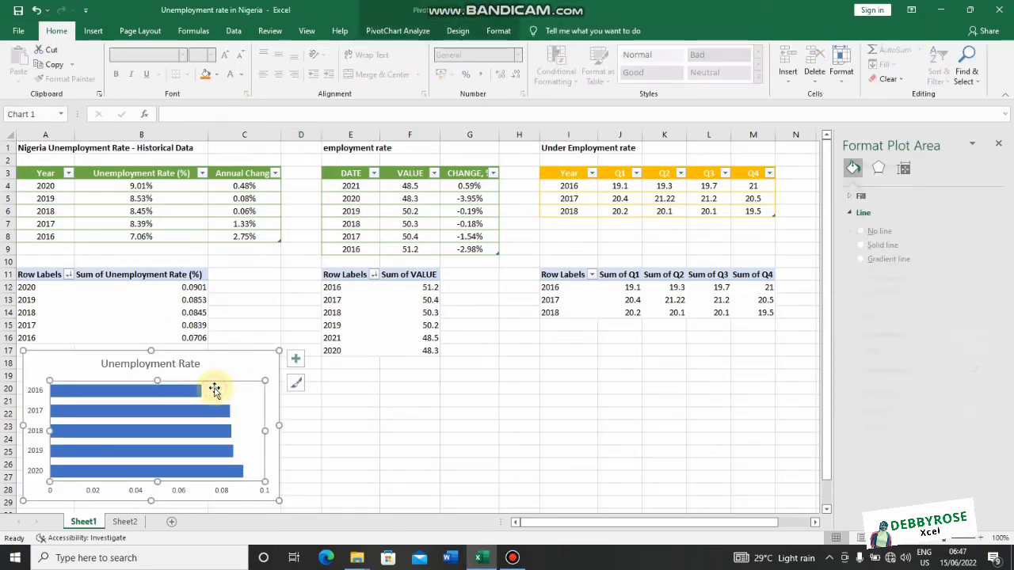
pyautogui.click(294, 360)
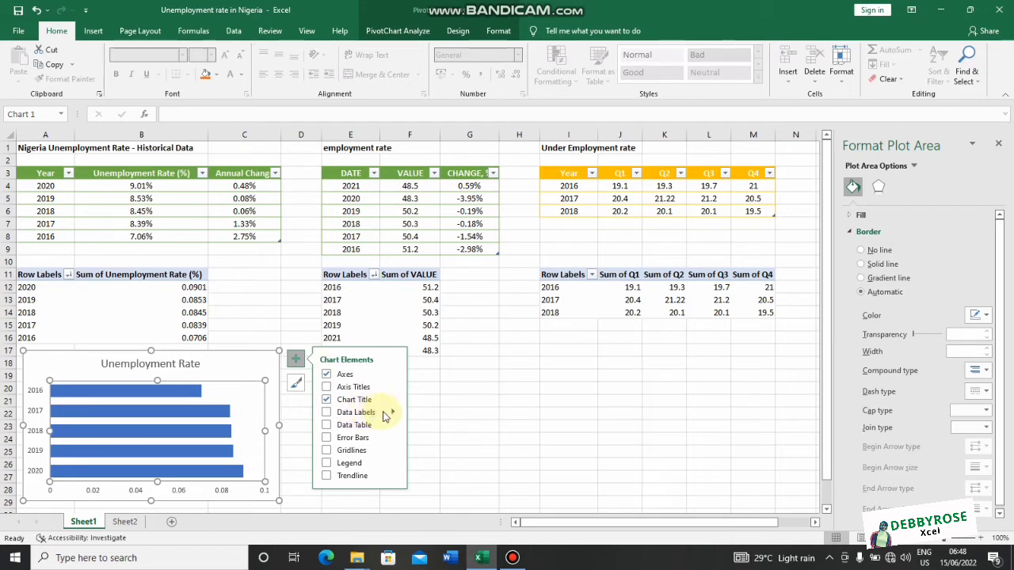
pyautogui.moveTo(391, 414)
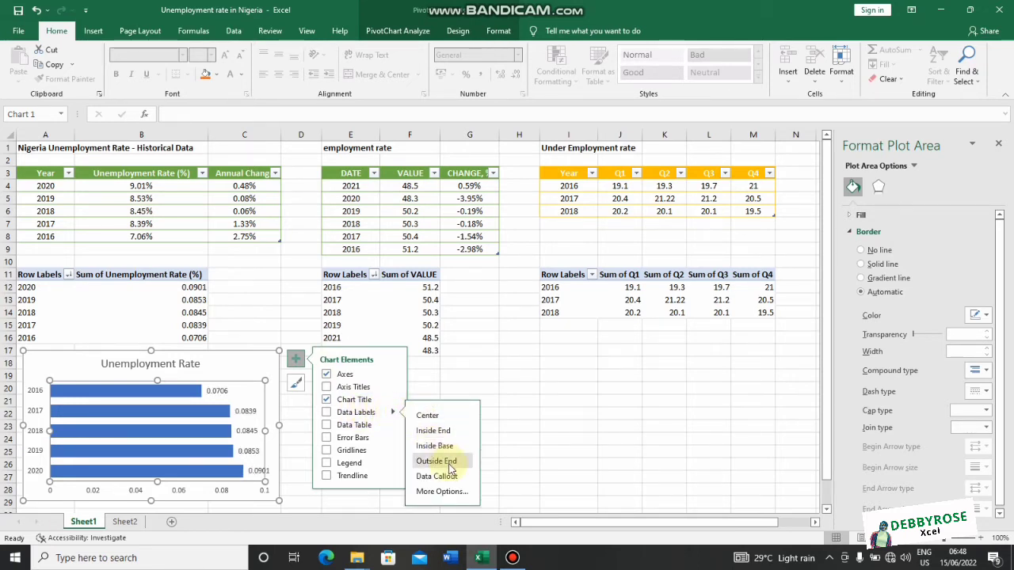
pyautogui.click(448, 463)
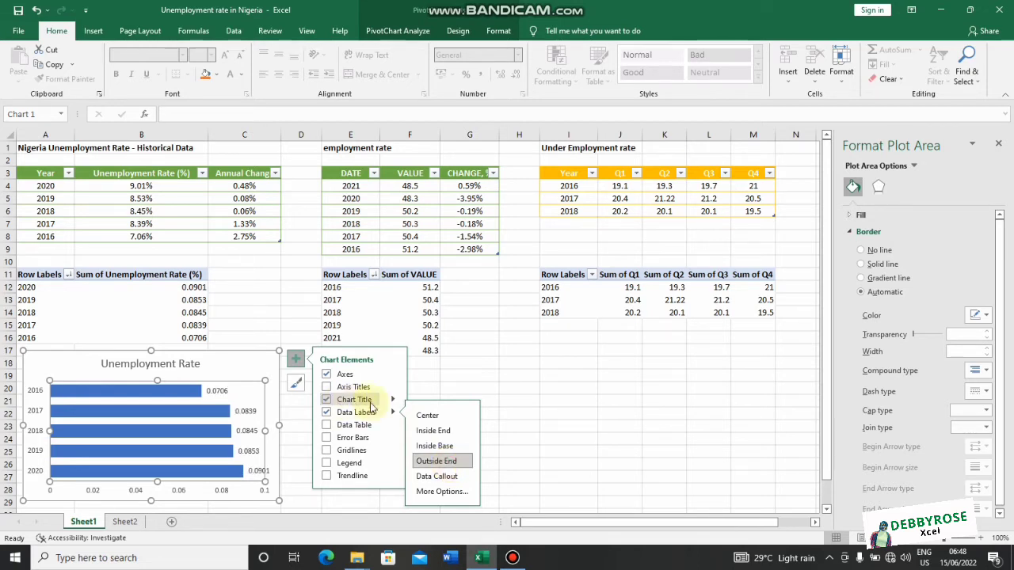
pyautogui.click(516, 444)
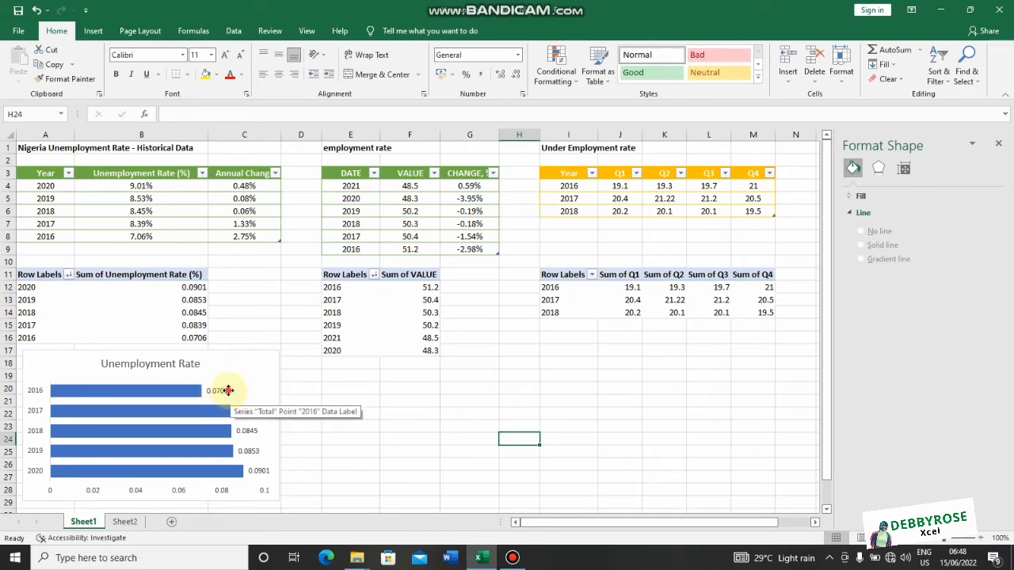
# Format the Unemployment Rate chart's data labels as Percentage with 2 decimal places.
pyautogui.click(229, 393)
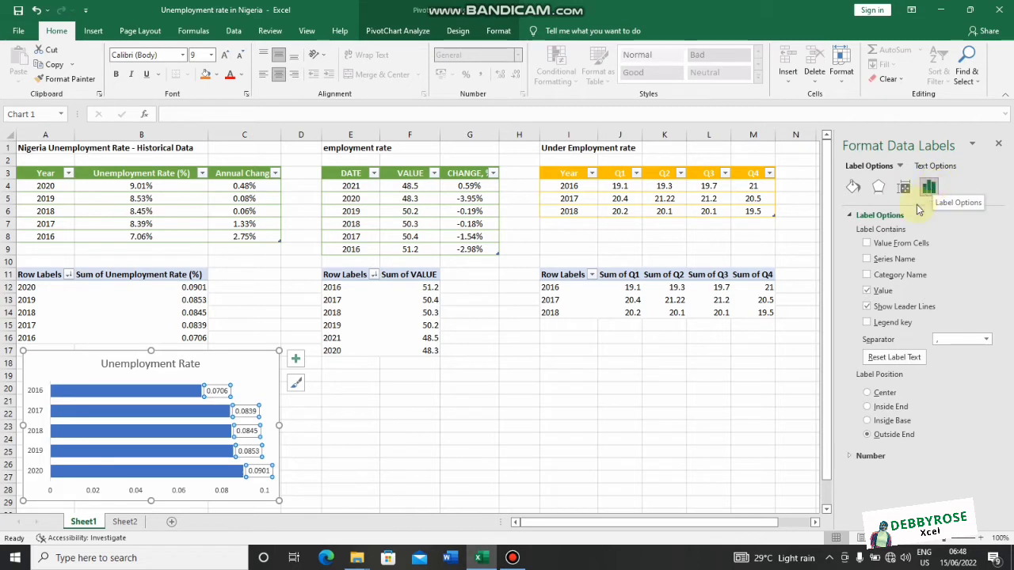
pyautogui.click(871, 456)
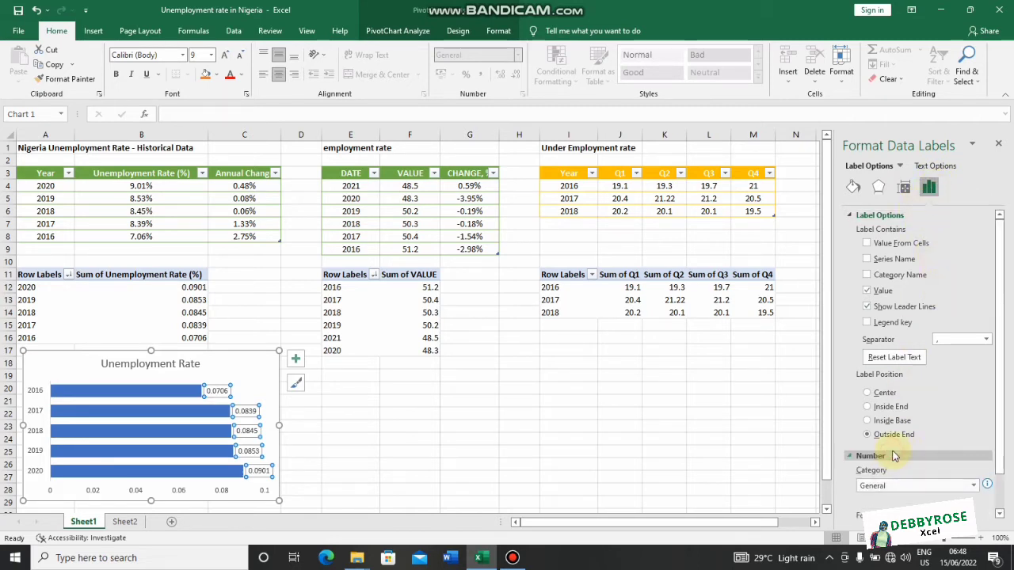
pyautogui.moveTo(999, 428); pyautogui.dragTo(980, 460)
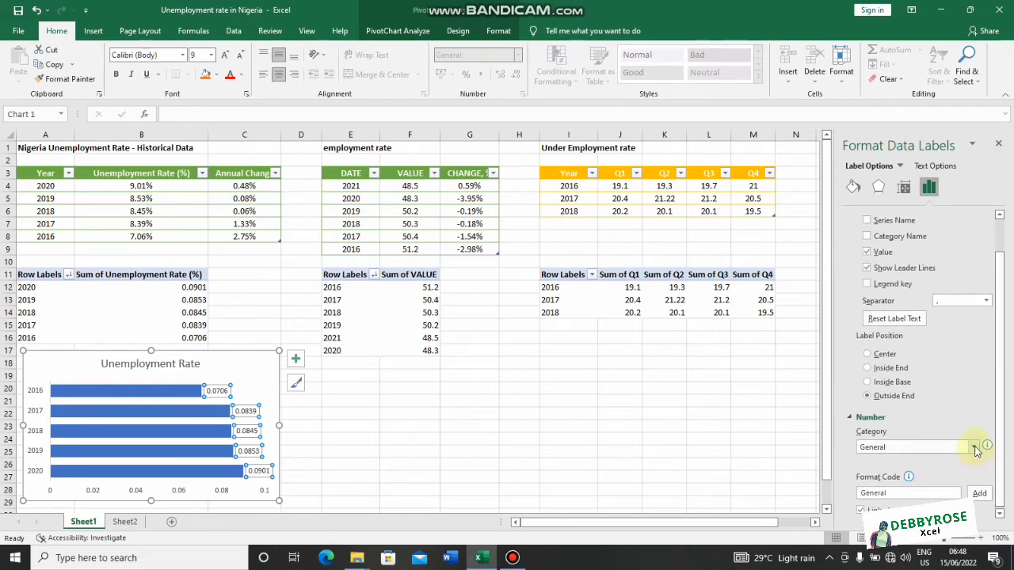
pyautogui.click(973, 448)
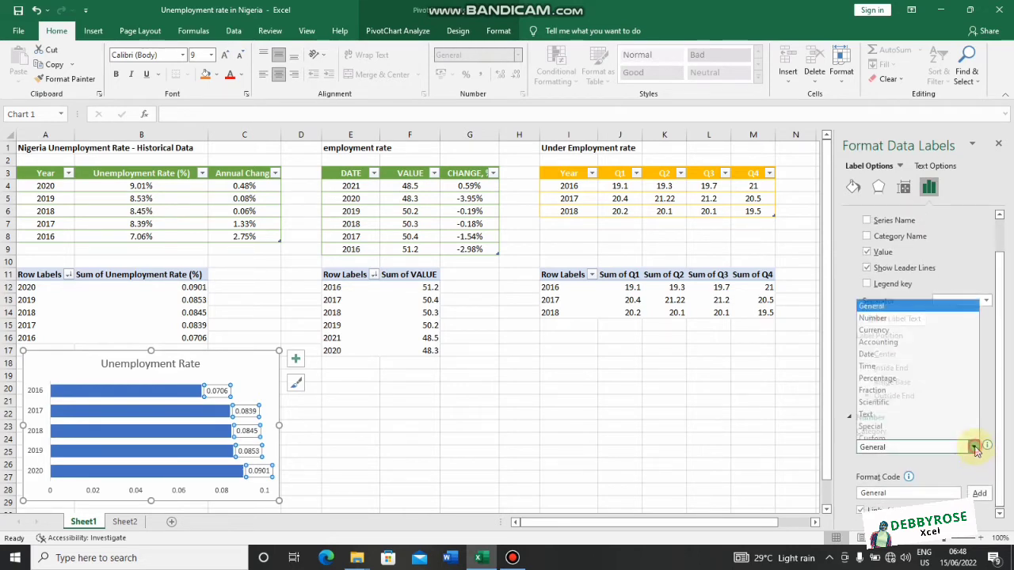
pyautogui.click(935, 373)
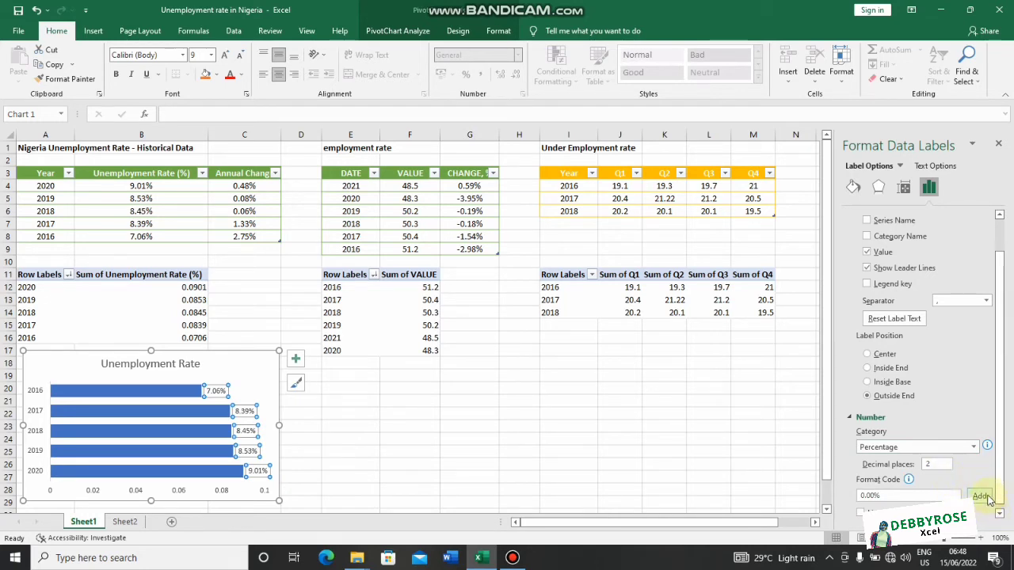
pyautogui.scroll(-1, 1001, 497)
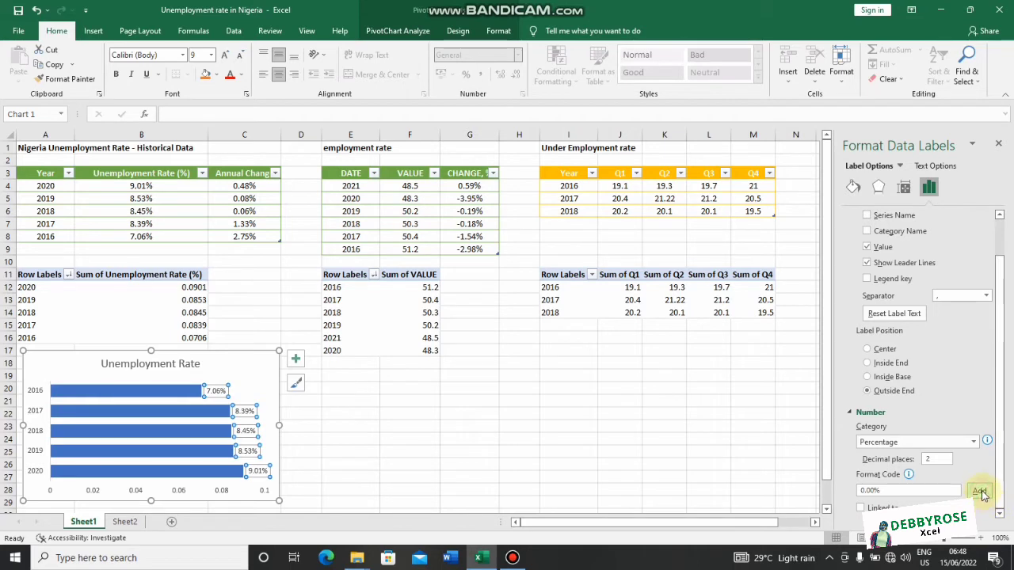
pyautogui.click(765, 475)
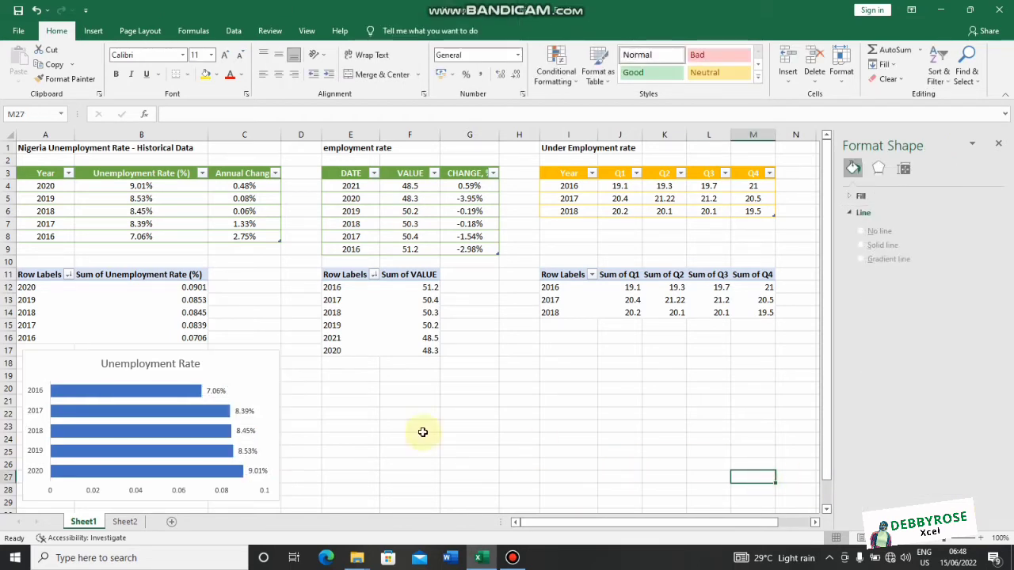
# Sort the unemployment PivotTable's year row labels from smallest to largest.
pyautogui.click(207, 433)
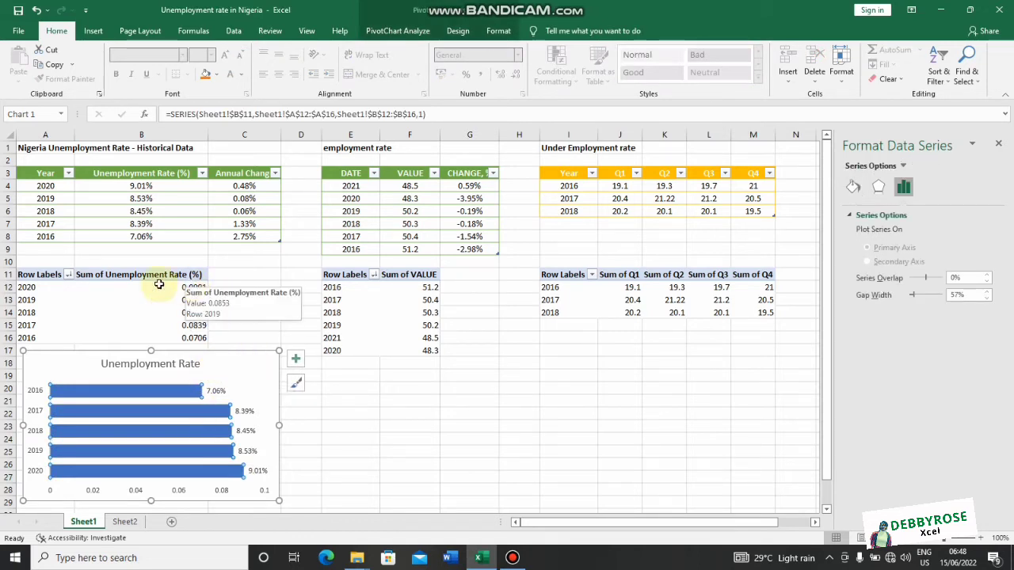
pyautogui.click(68, 275)
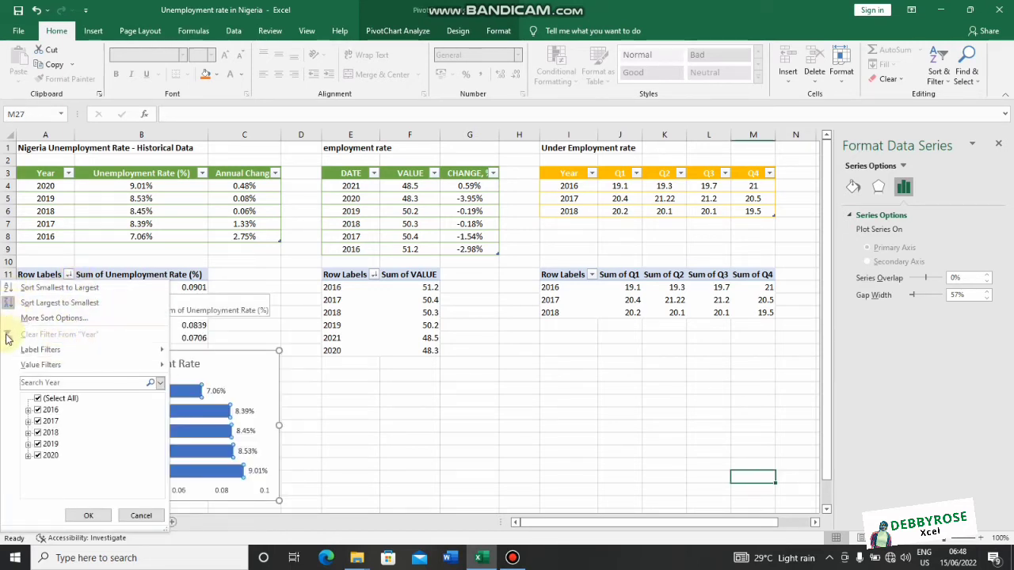
pyautogui.click(32, 287)
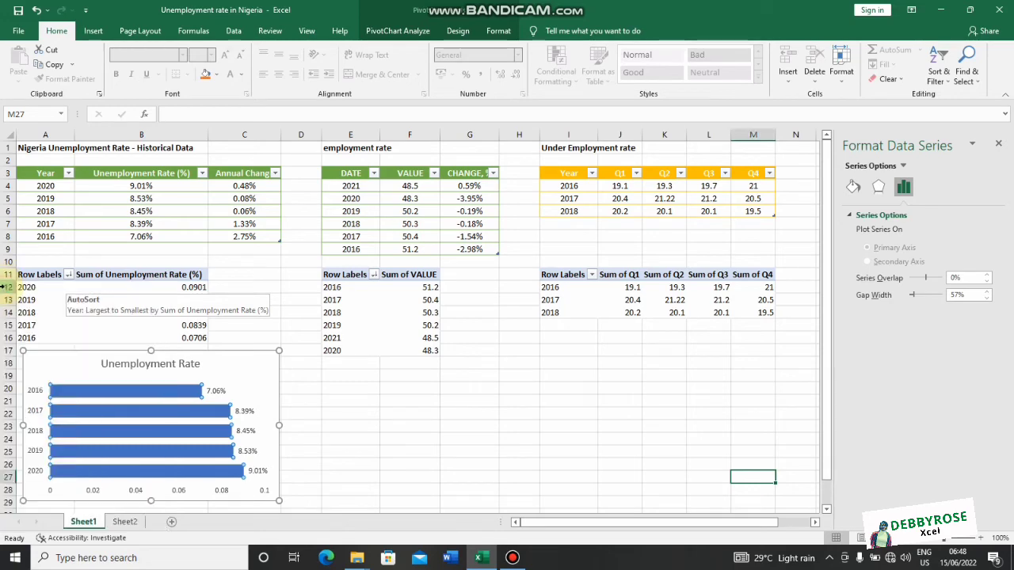
pyautogui.click(237, 369)
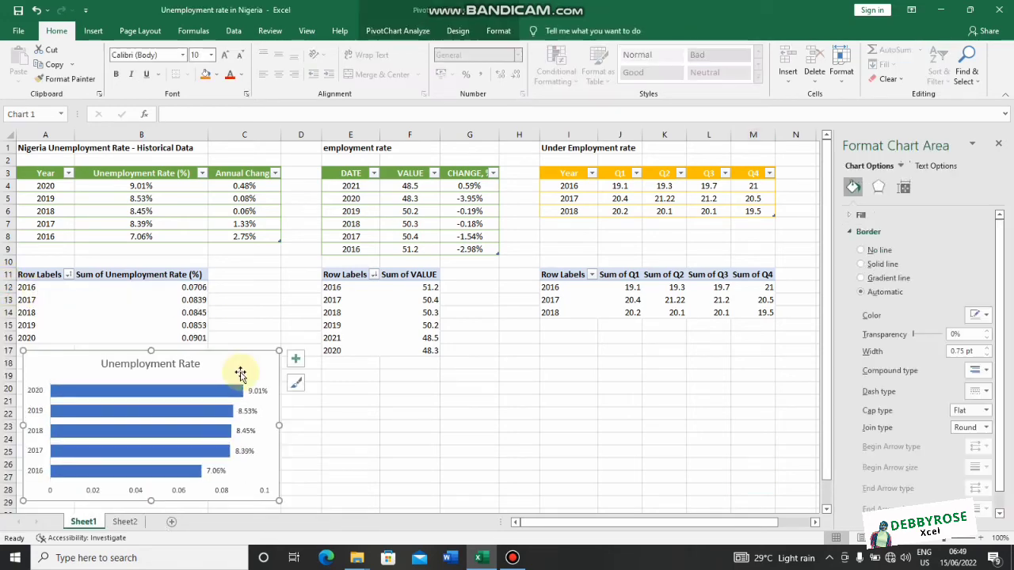
pyautogui.click(343, 422)
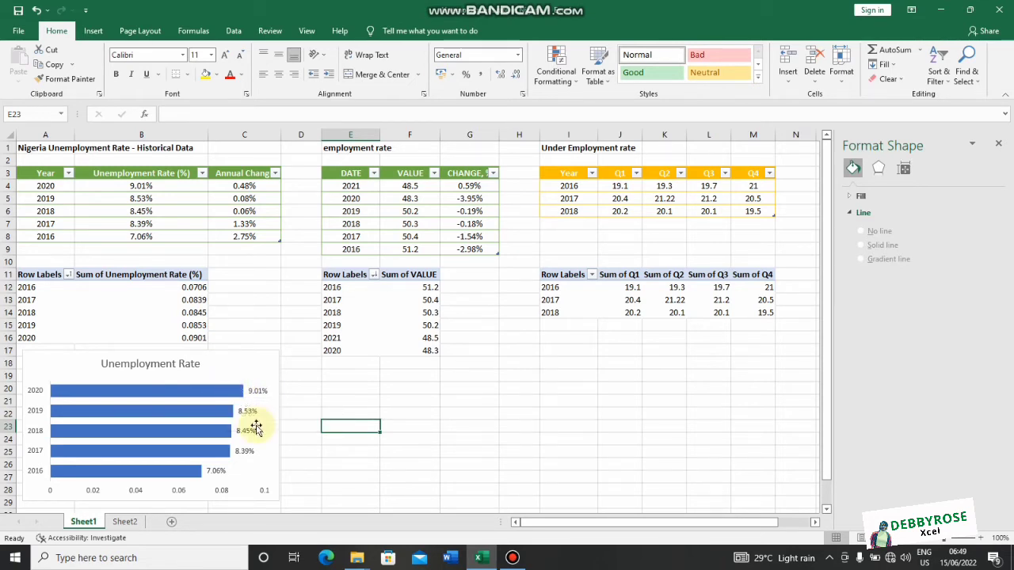
# Sort the employment PivotTable's date row labels from smallest to largest.
pyautogui.click(375, 277)
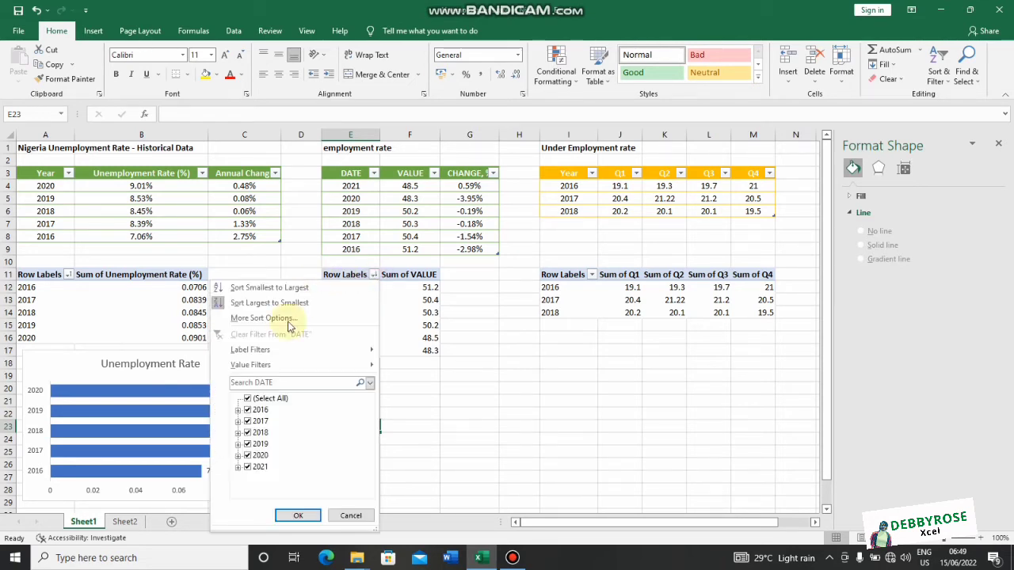
pyautogui.click(223, 286)
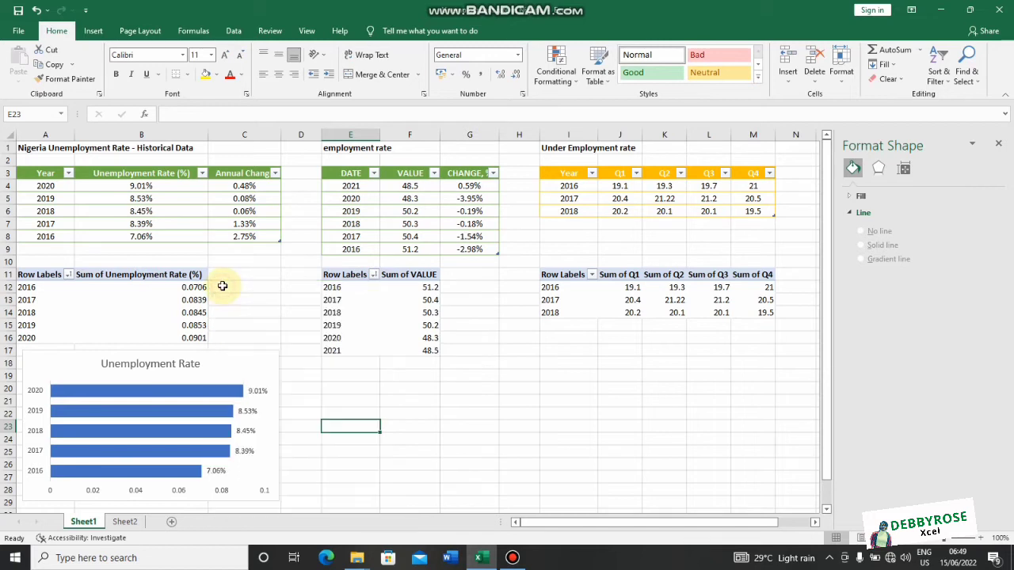
pyautogui.click(386, 397)
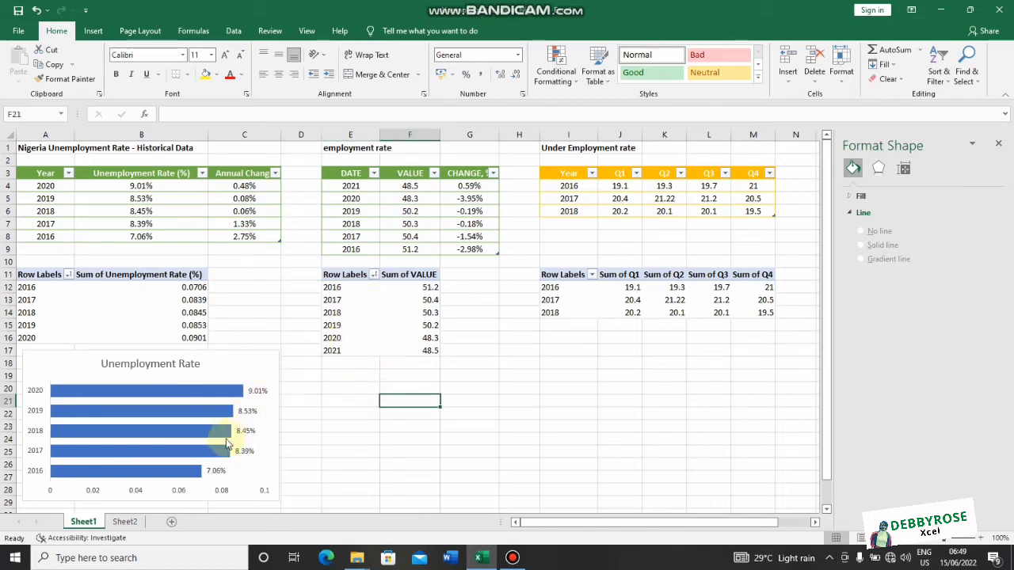
# Start inserting a chart from the employment PivotTable and bring up the full set of chart types.
pyautogui.click(370, 328)
pyautogui.click(428, 300)
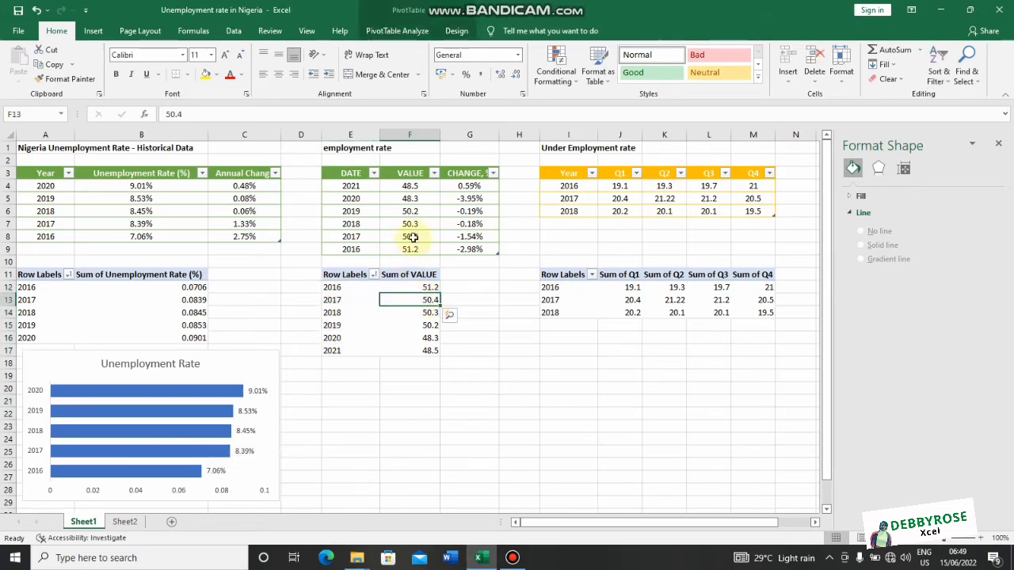
pyautogui.click(93, 31)
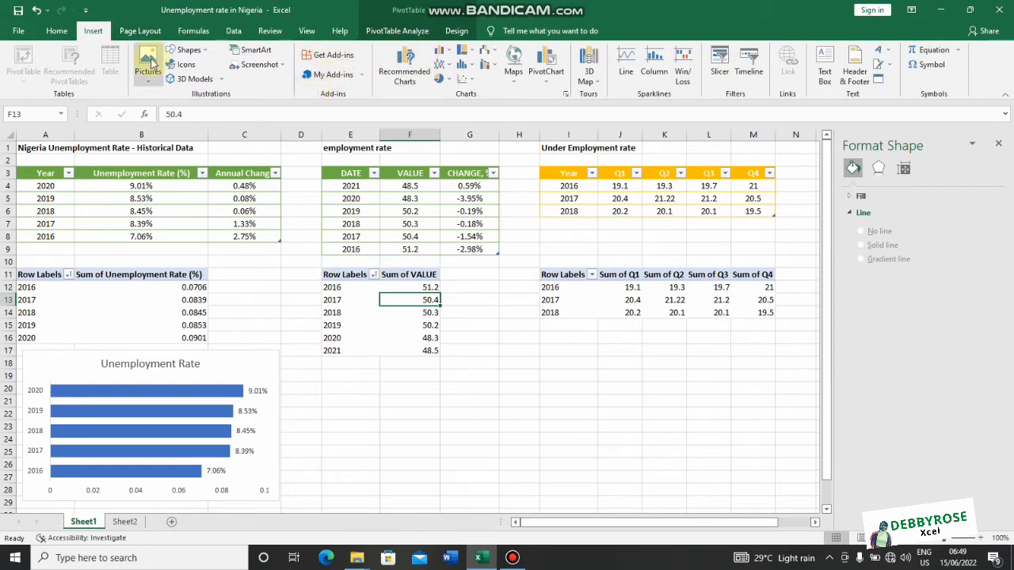
pyautogui.click(420, 62)
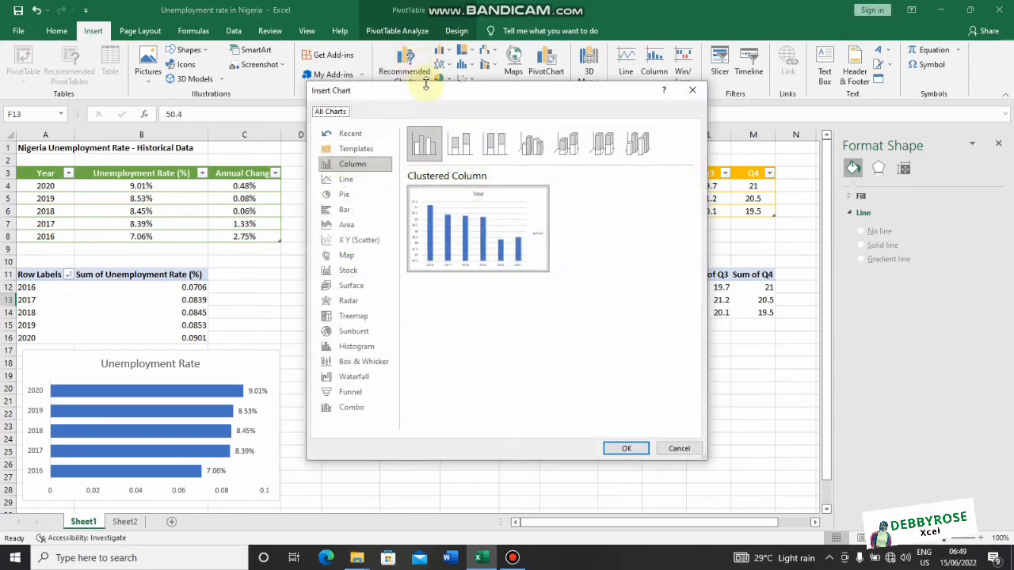
# Insert a clustered column PivotChart of the employment rate values and place it below the employment pivot table.
pyautogui.moveTo(461, 220)
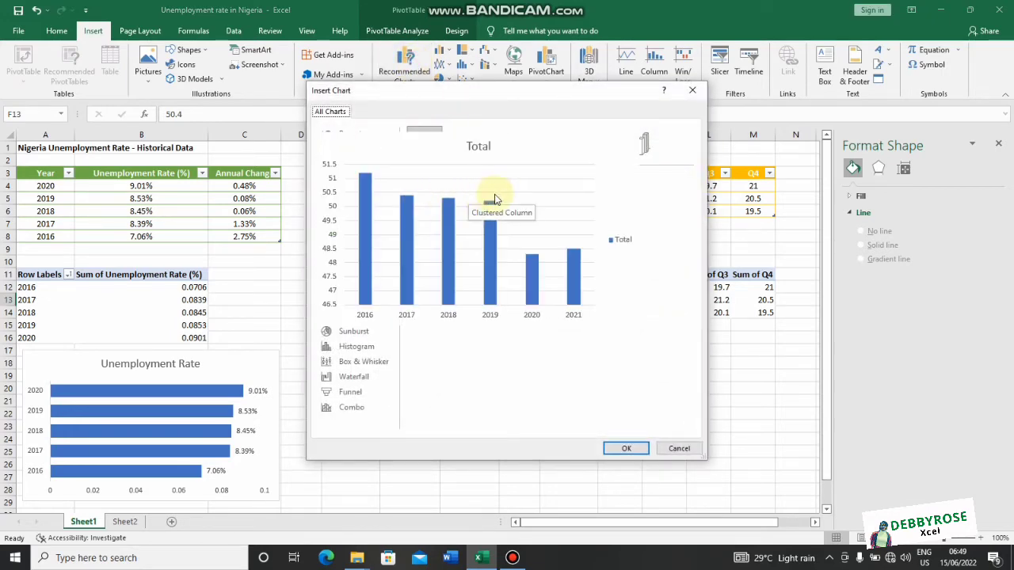
pyautogui.click(625, 448)
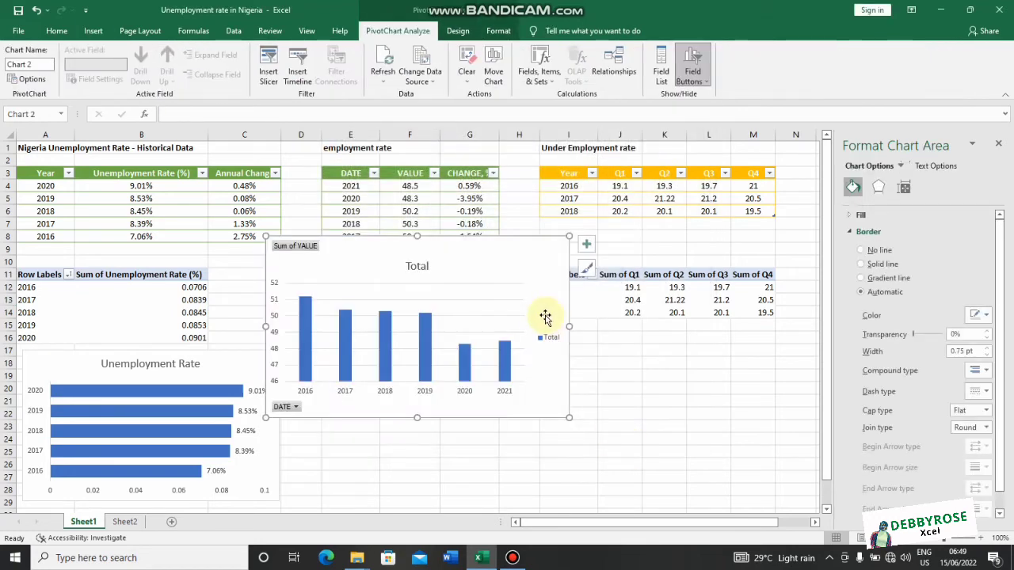
pyautogui.moveTo(509, 258)
pyautogui.mouseDown()
pyautogui.moveTo(565, 396)
pyautogui.moveTo(533, 346)
pyautogui.moveTo(550, 324)
pyautogui.moveTo(578, 354)
pyautogui.moveTo(568, 379)
pyautogui.moveTo(558, 369)
pyautogui.mouseUp()
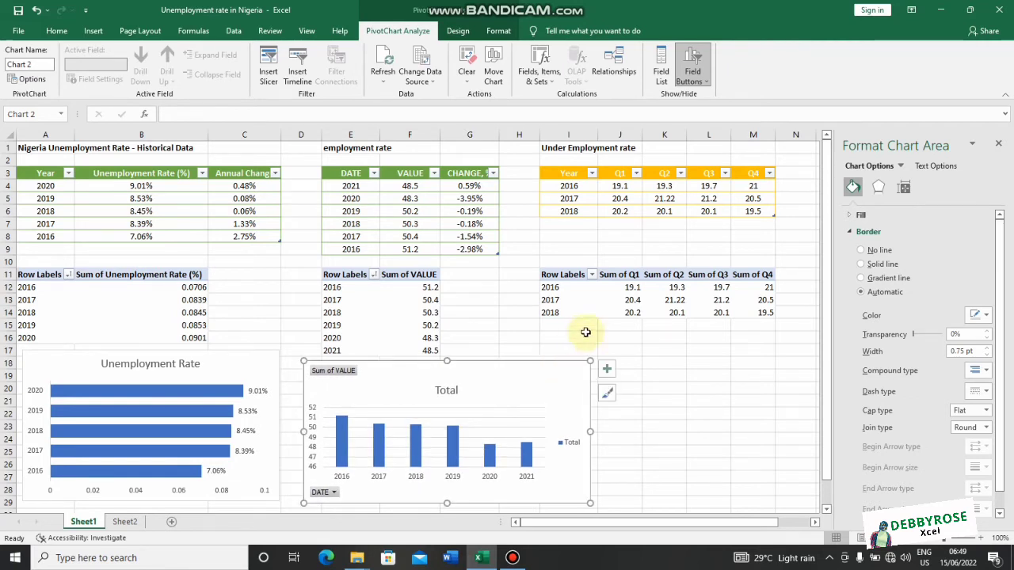
# Hide the Sum of VALUE and DATE field buttons on the employment chart.
pyautogui.rightClick(349, 379)
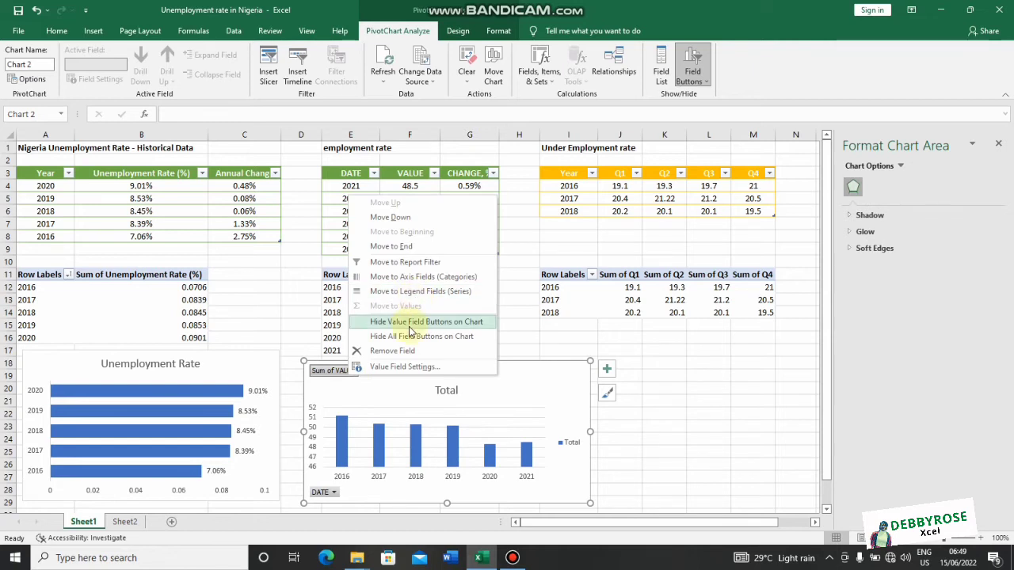
pyautogui.click(411, 329)
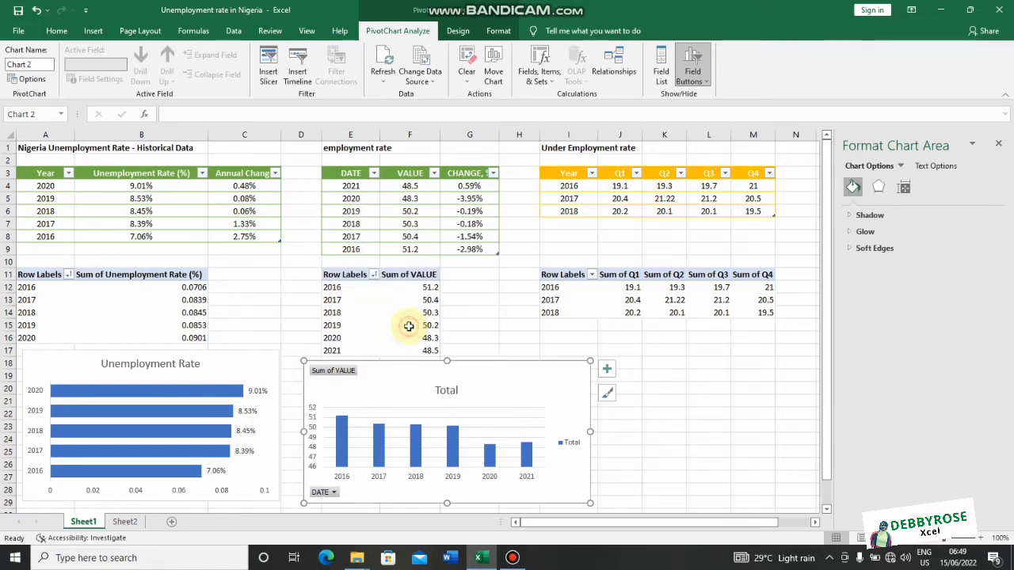
pyautogui.rightClick(330, 497)
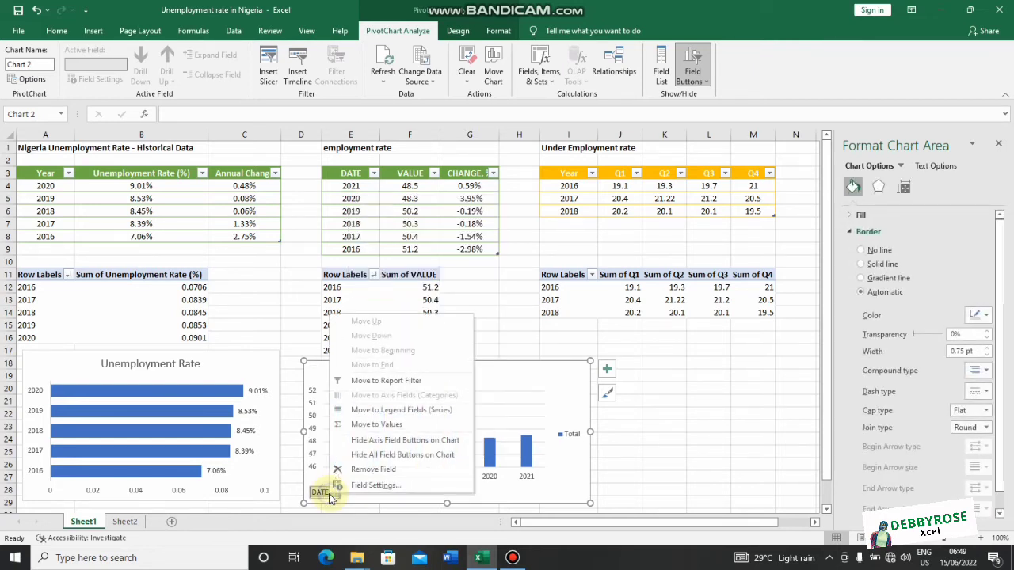
pyautogui.click(378, 450)
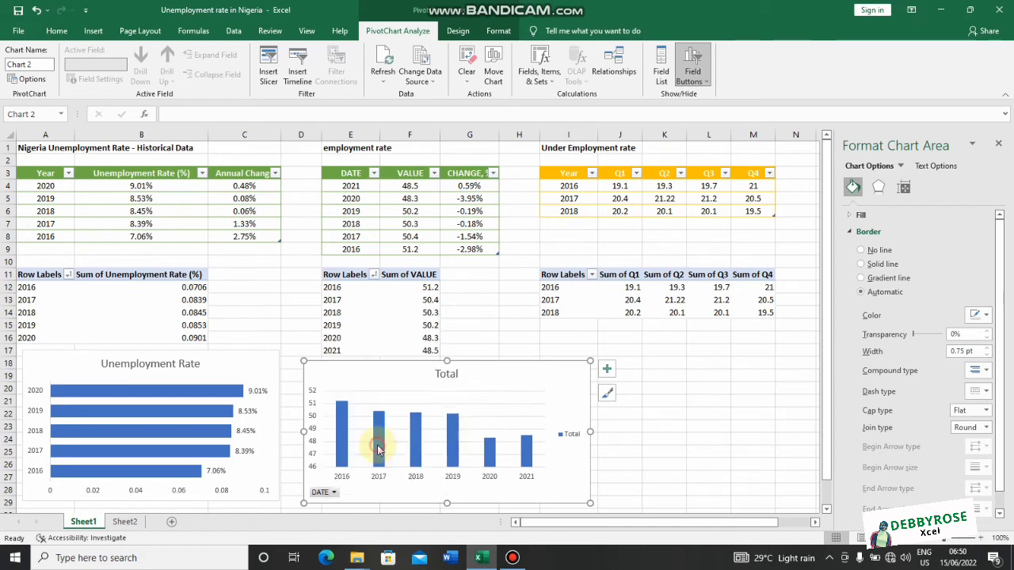
# Set the gap width of the employment chart's data series to 57%.
pyautogui.click(504, 406)
pyautogui.click(505, 409)
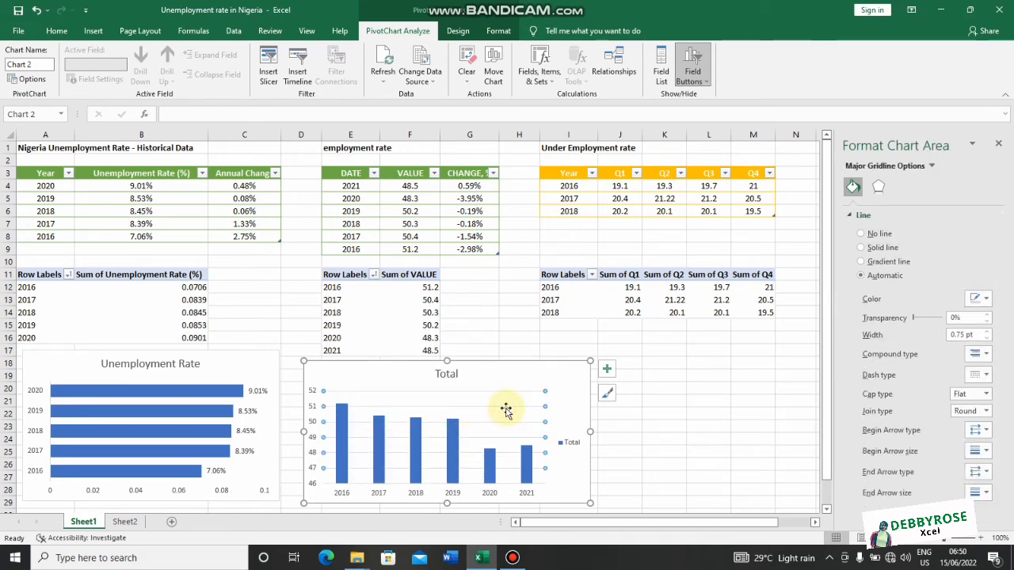
pyautogui.click(423, 449)
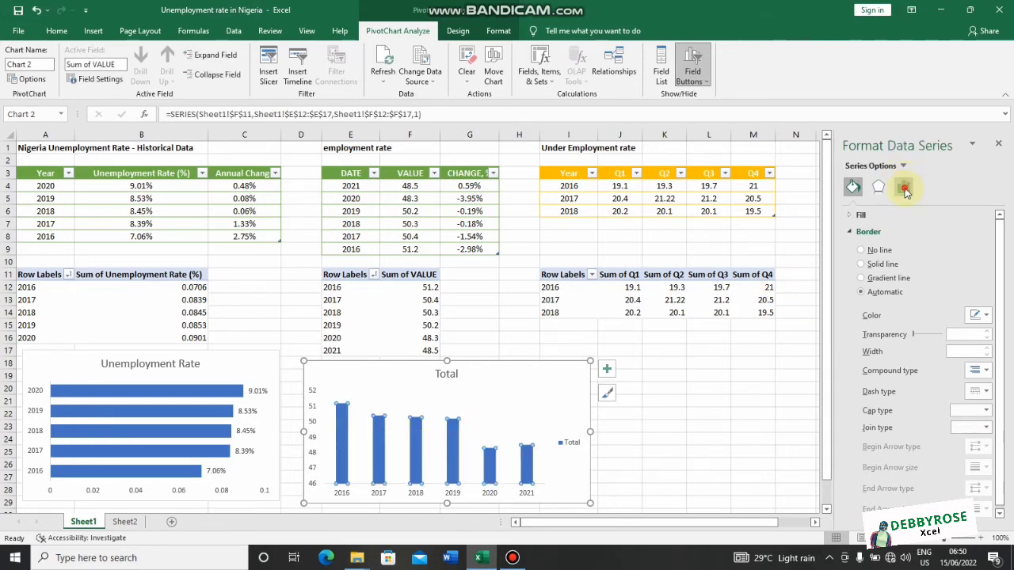
pyautogui.click(904, 188)
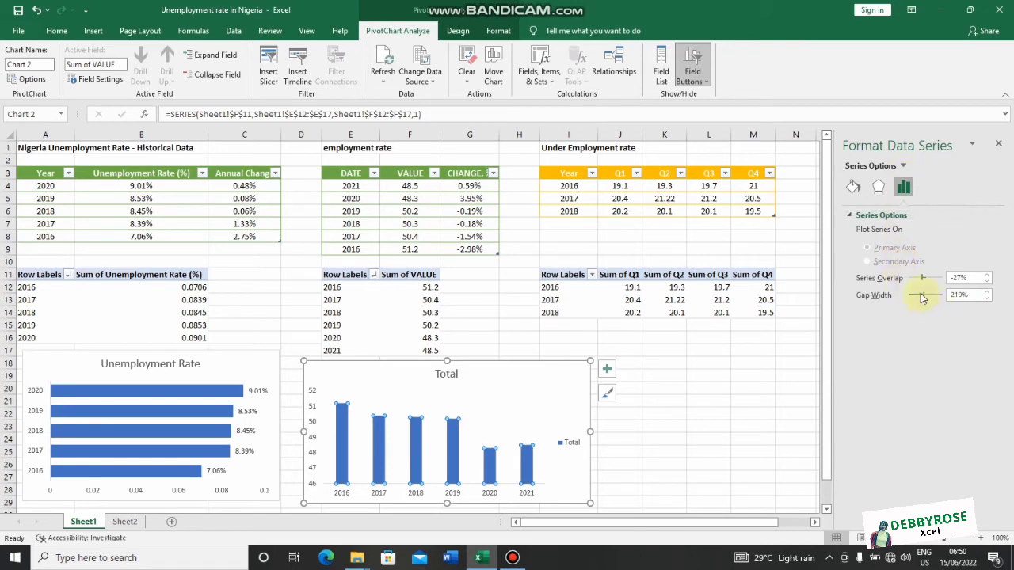
pyautogui.moveTo(916, 298); pyautogui.dragTo(912, 296)
pyautogui.click(961, 294)
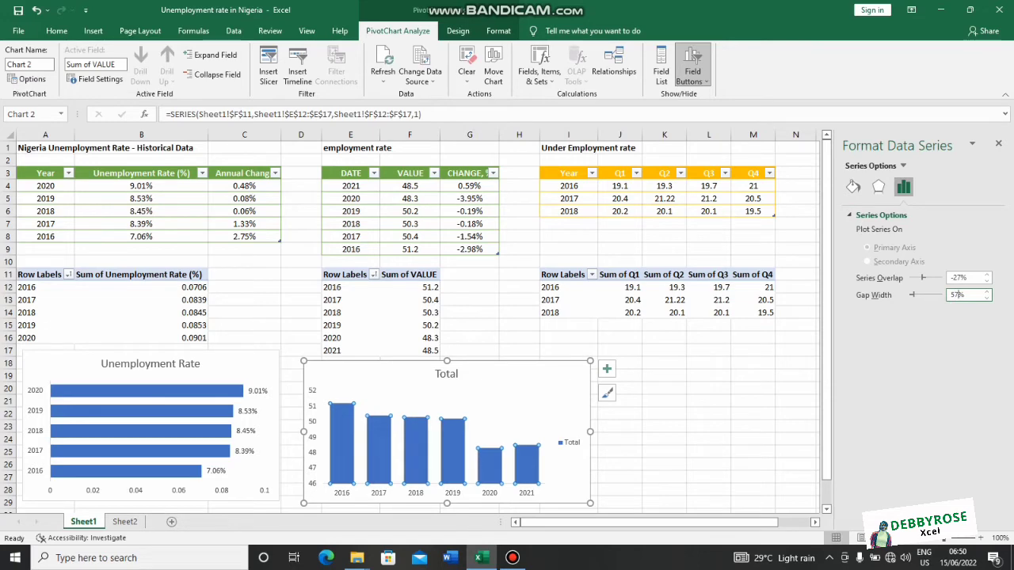
pyautogui.click(757, 414)
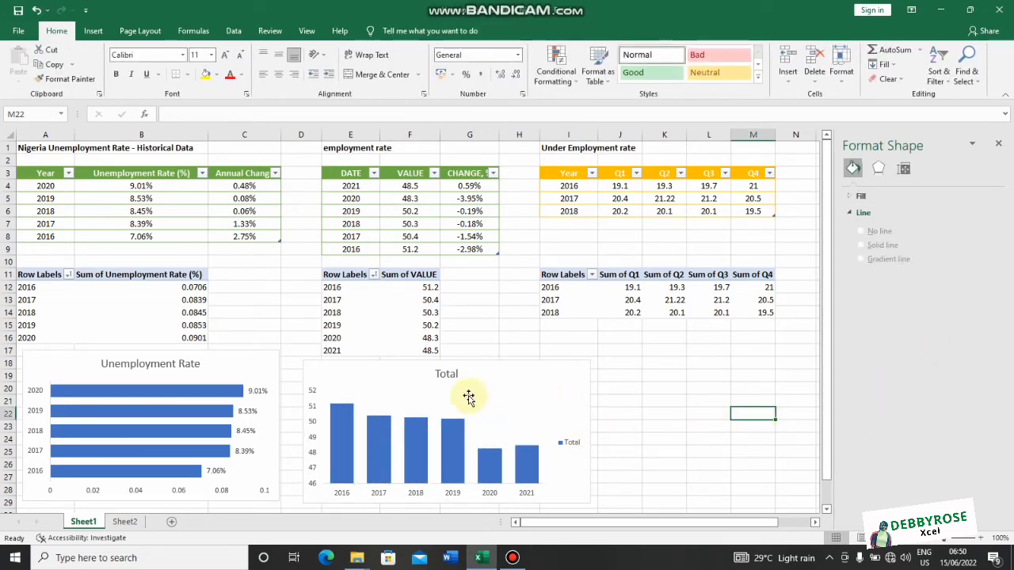
# Replace the employment chart's title with "Employment Raye".
pyautogui.click(456, 375)
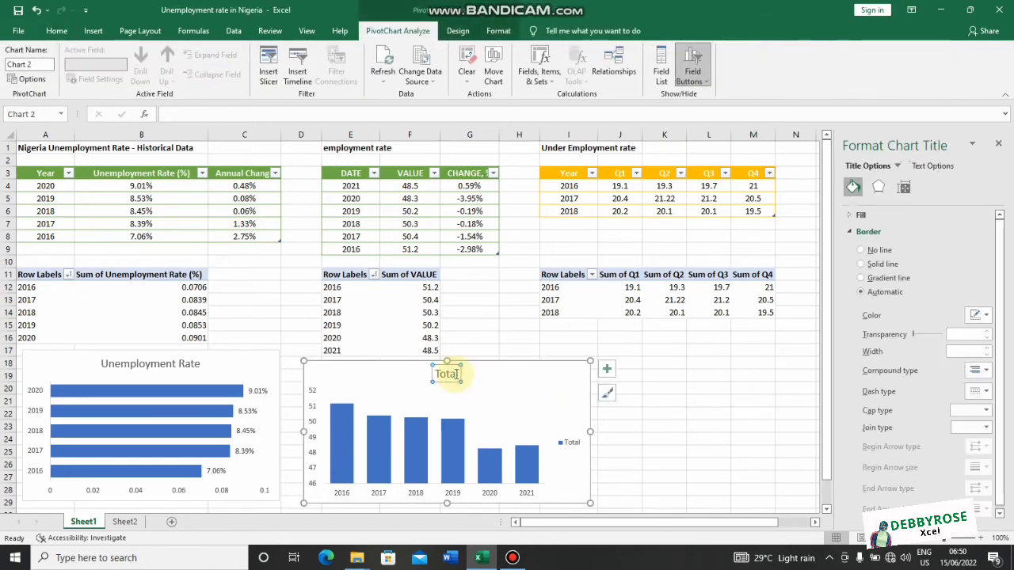
pyautogui.moveTo(458, 373); pyautogui.dragTo(433, 377)
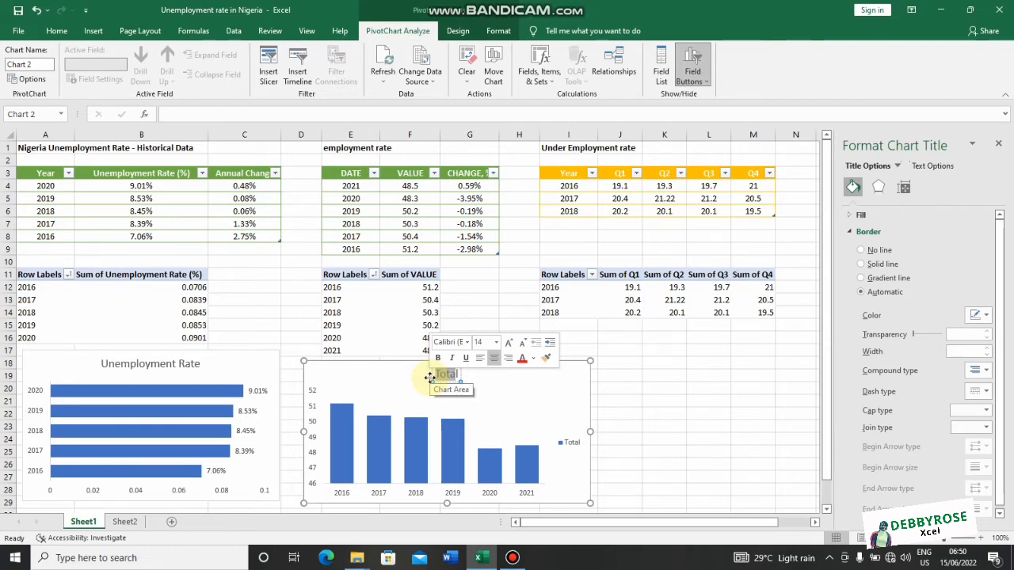
pyautogui.write('Employment ')
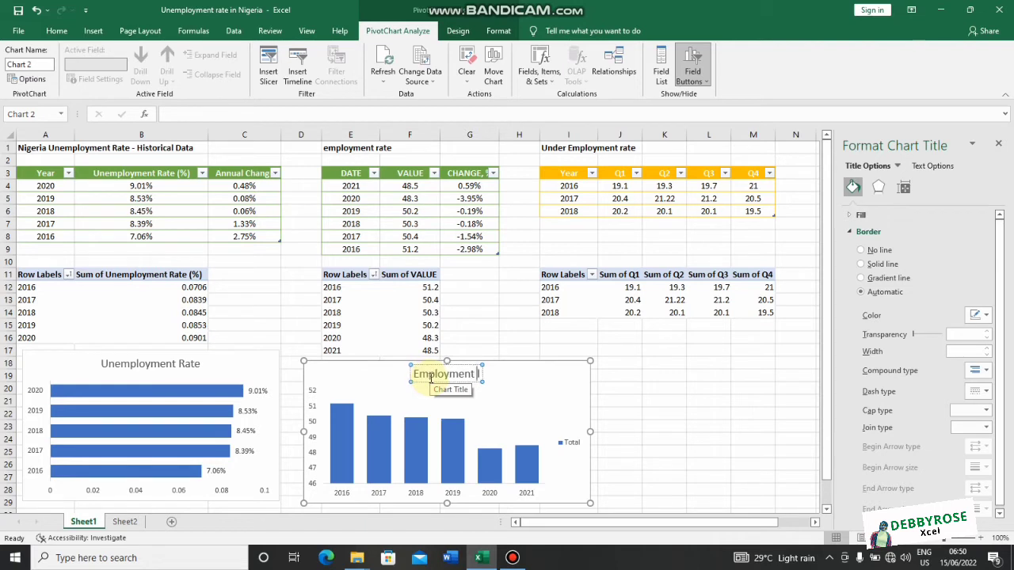
pyautogui.write('Raye')
pyautogui.click(342, 408)
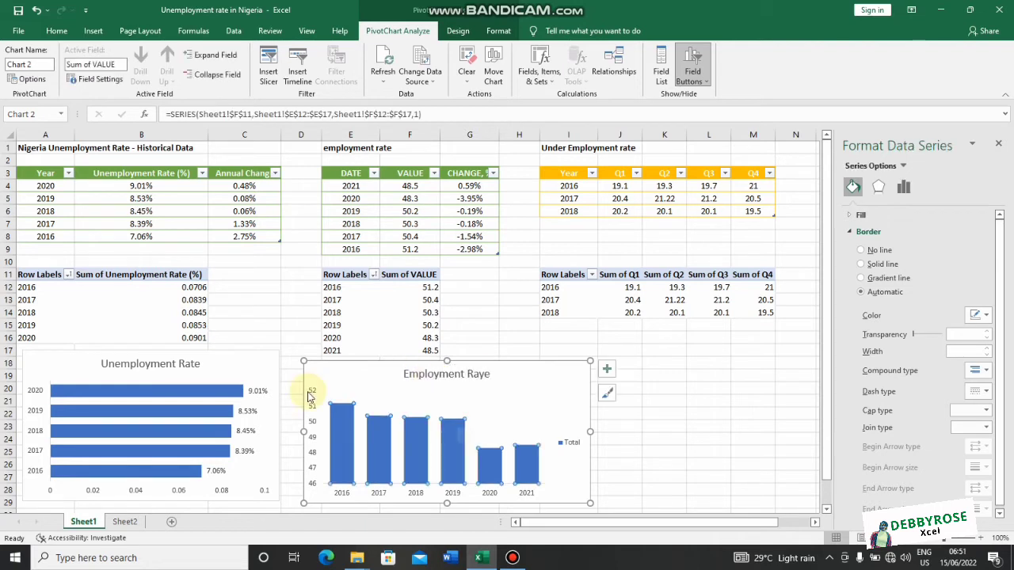
# Delete the Total legend from the employment chart.
pyautogui.click(308, 392)
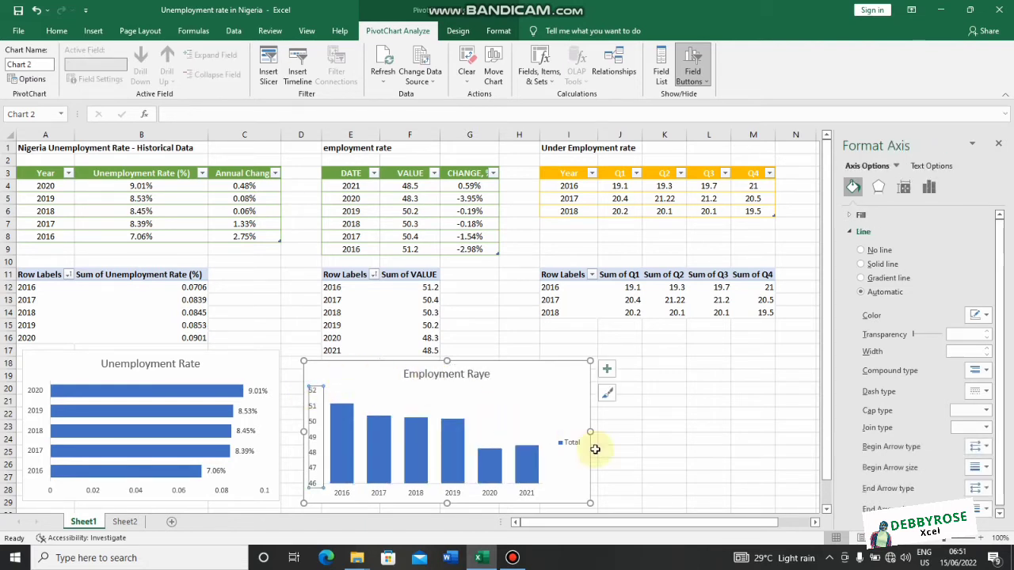
pyautogui.click(673, 438)
pyautogui.click(577, 443)
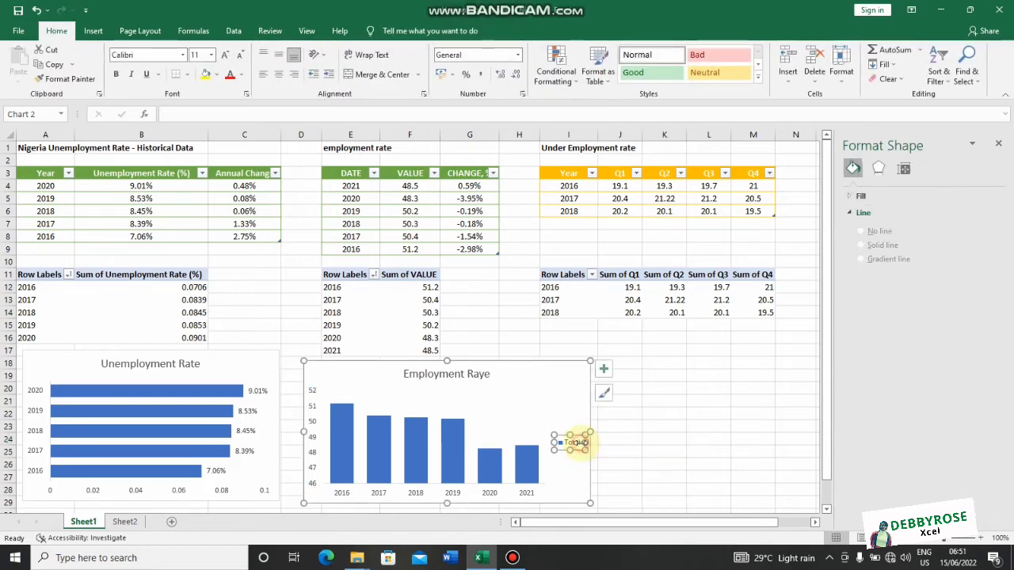
pyautogui.press('Delete')
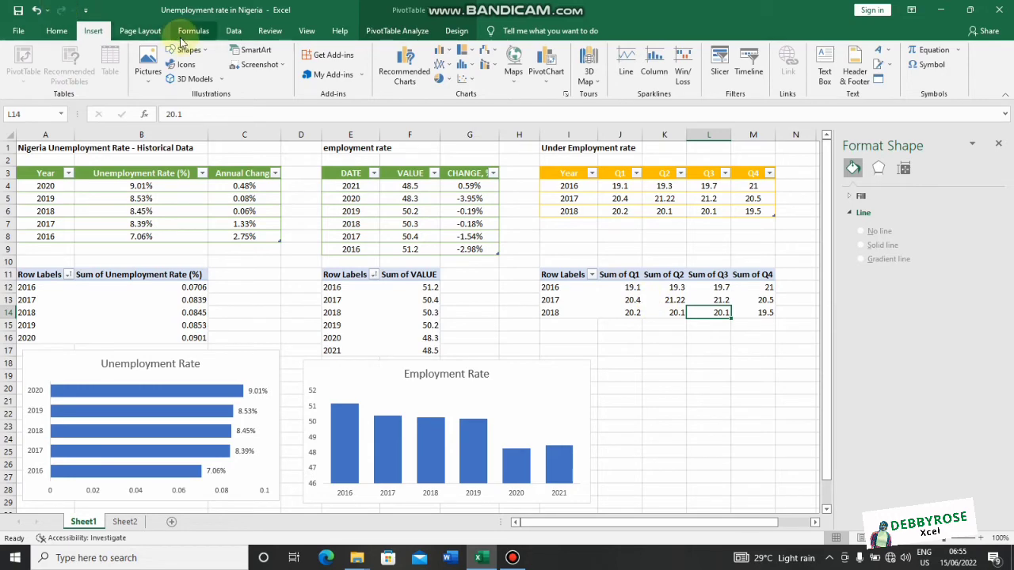
# Insert a clustered column PivotChart of the quarterly underemployment sums and move it toward the underemployment pivot table.
pyautogui.click(401, 58)
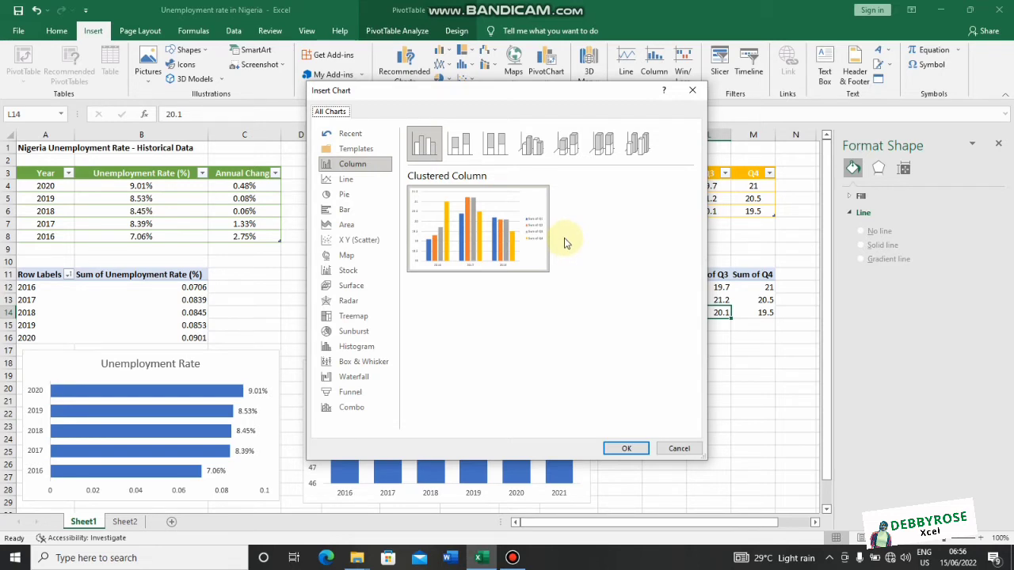
pyautogui.click(628, 448)
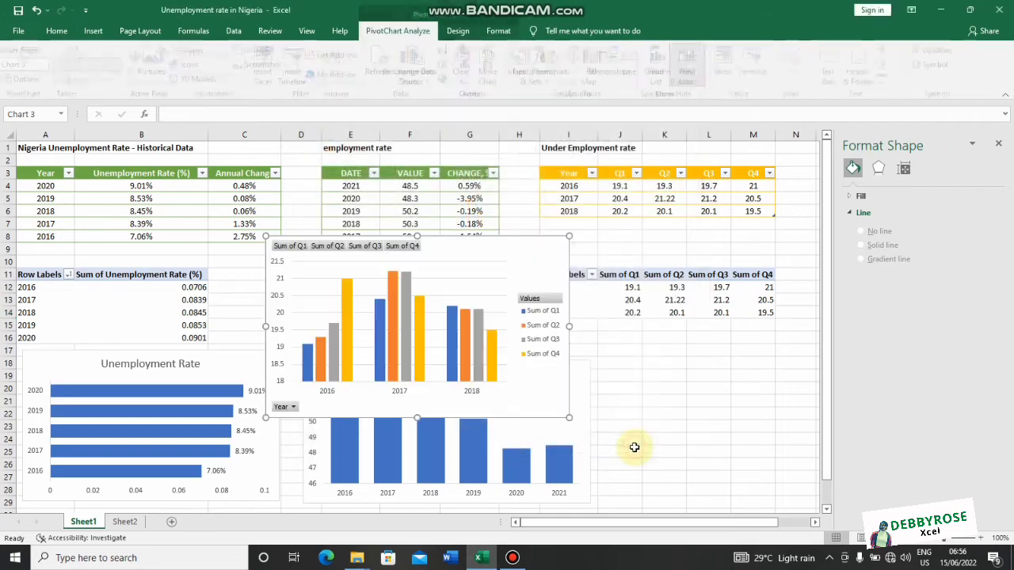
pyautogui.click(499, 262)
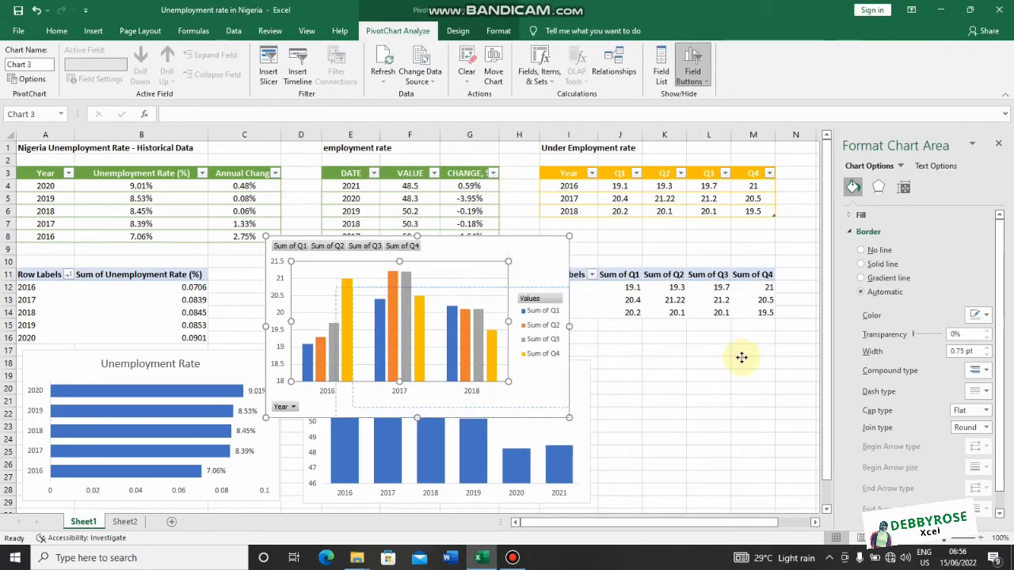
pyautogui.moveTo(513, 264); pyautogui.dragTo(735, 302)
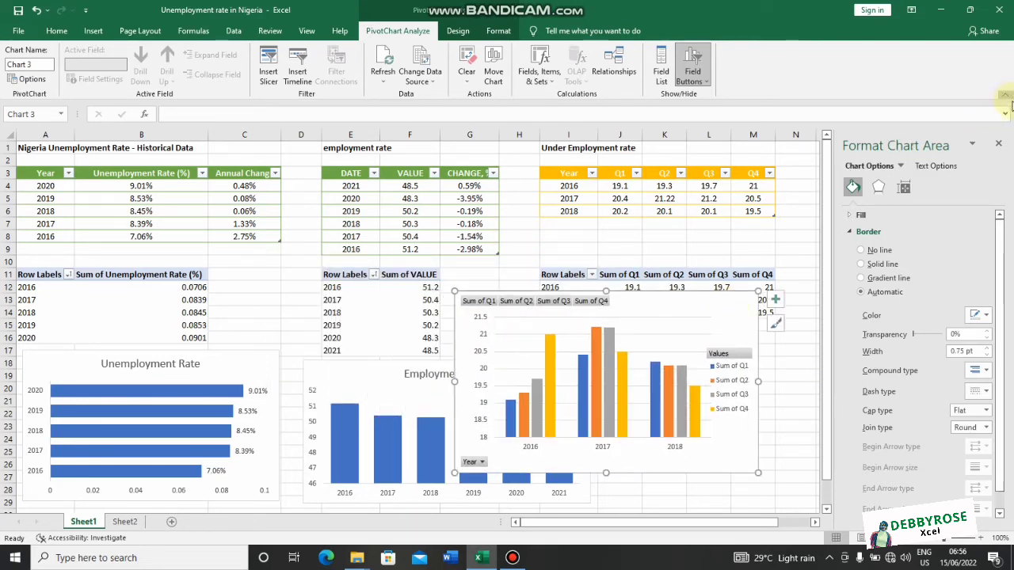
# Close the formatting pane, then position and shrink the underemployment chart beside the Employment Rate chart, below its pivot table.
pyautogui.click(998, 143)
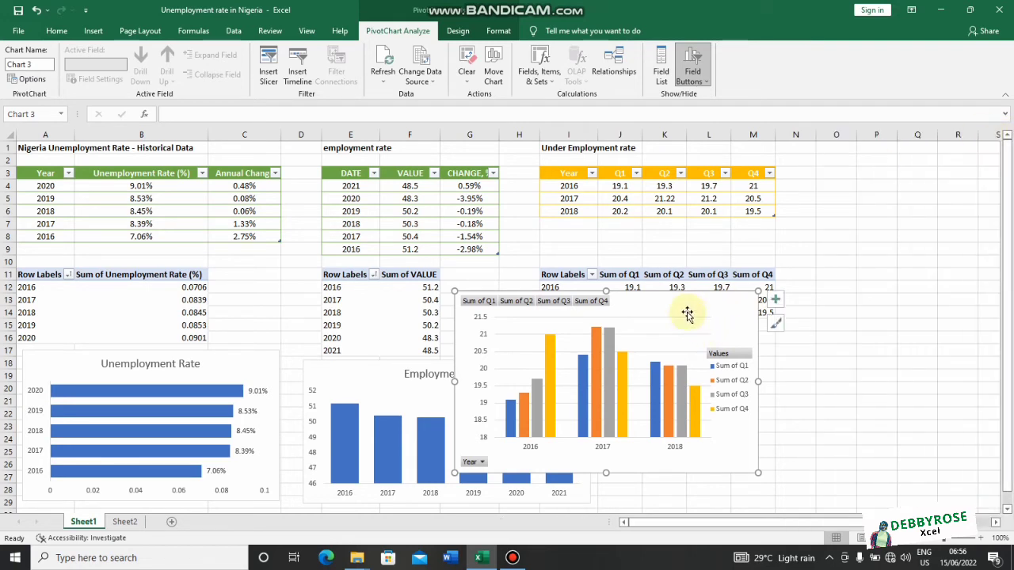
pyautogui.moveTo(667, 298); pyautogui.dragTo(821, 339)
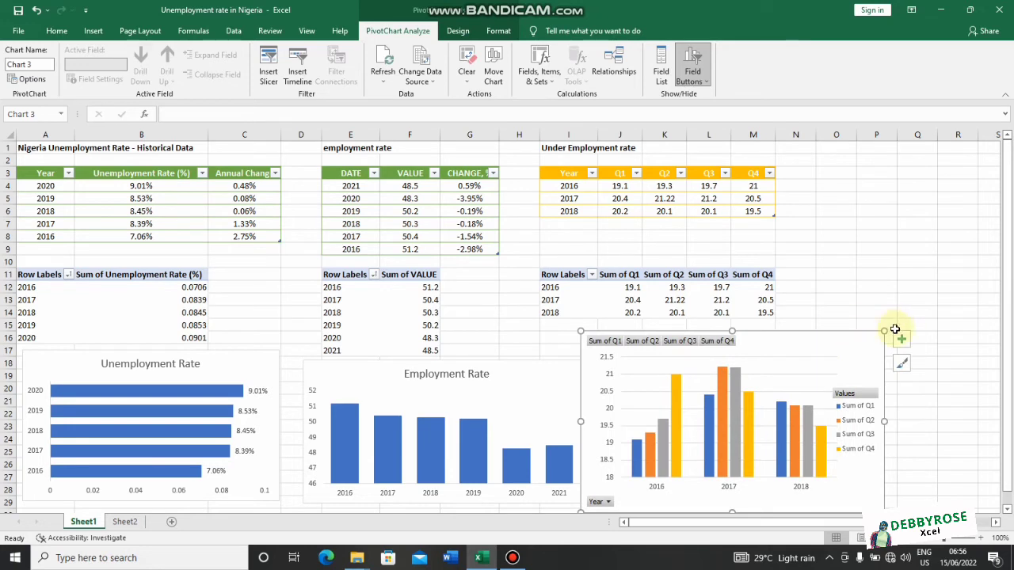
pyautogui.moveTo(880, 333); pyautogui.dragTo(834, 361)
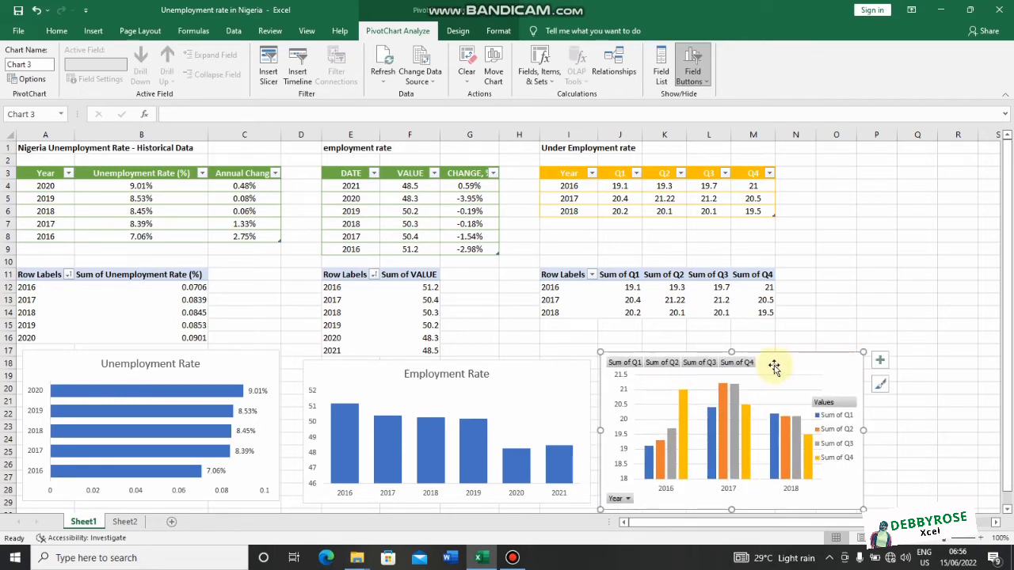
# Hide the value field buttons and the Values legend field button on the underemployment chart.
pyautogui.rightClick(749, 364)
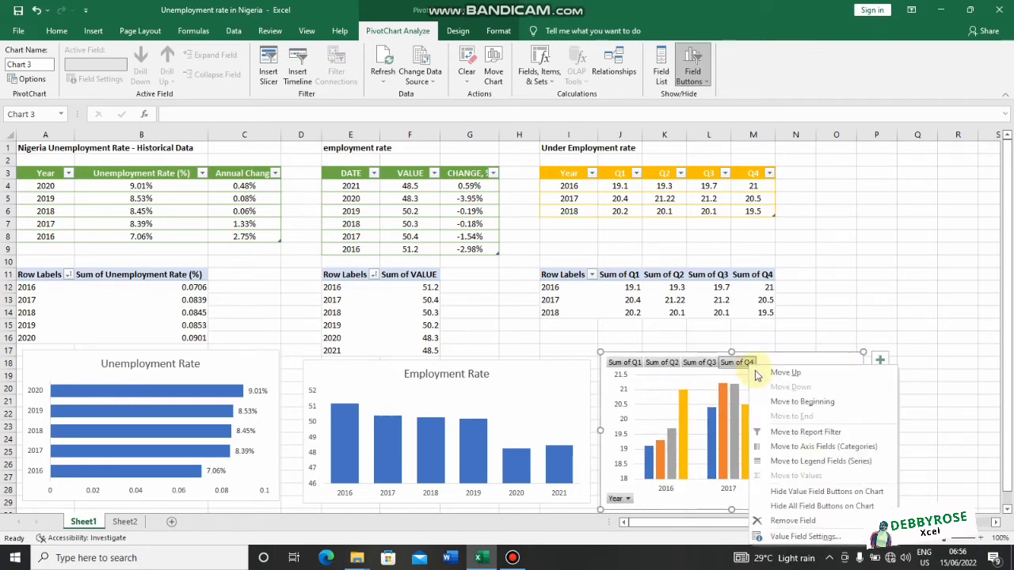
pyautogui.click(836, 496)
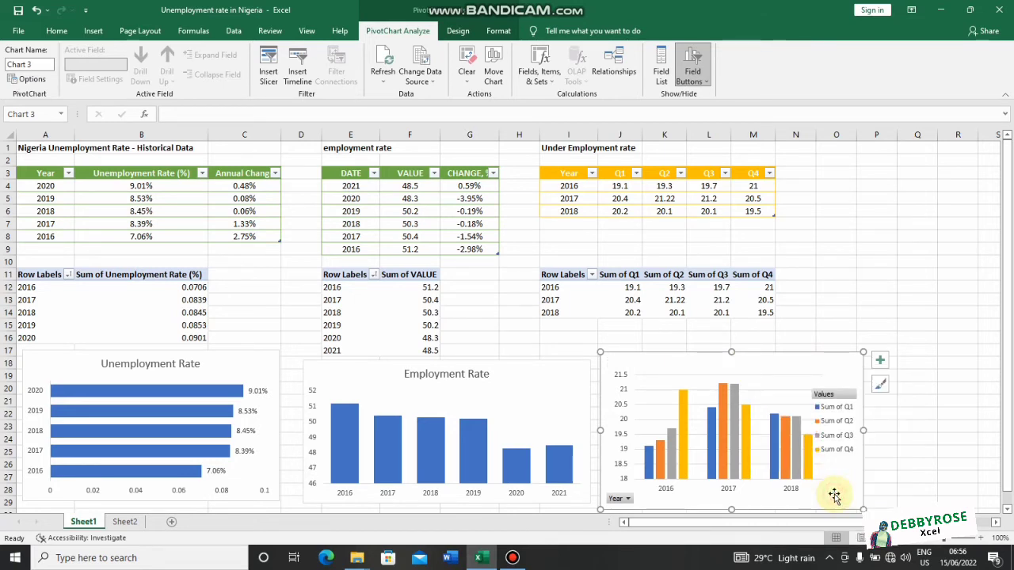
pyautogui.click(842, 398)
pyautogui.rightClick(842, 398)
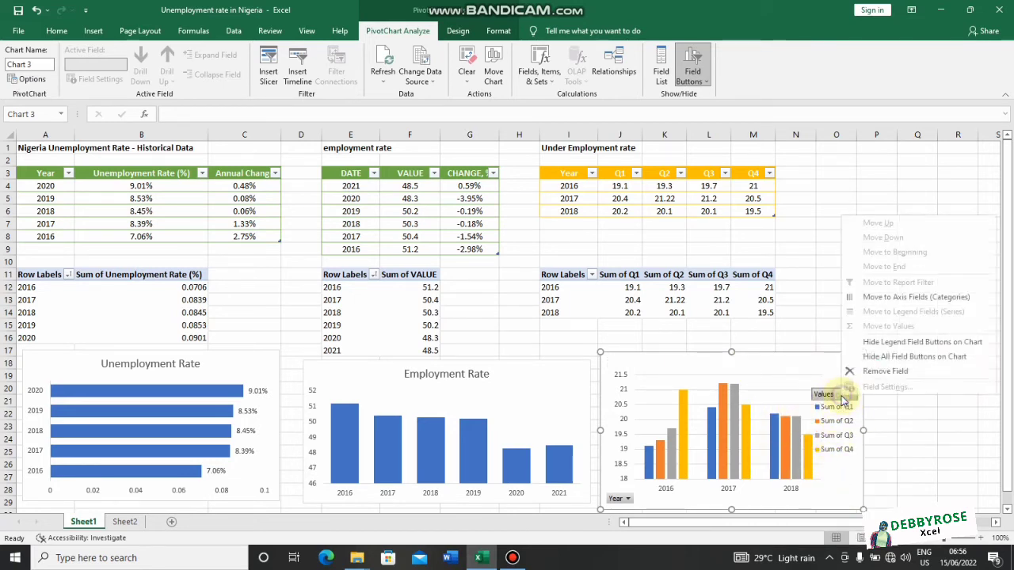
pyautogui.click(883, 339)
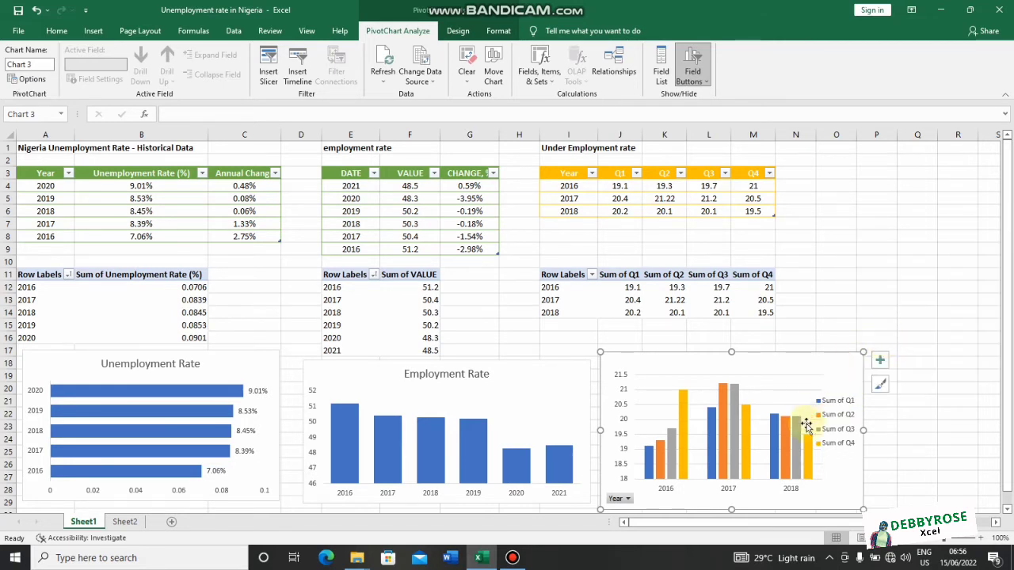
# Hide the Year axis field button on the underemployment chart.
pyautogui.click(620, 500)
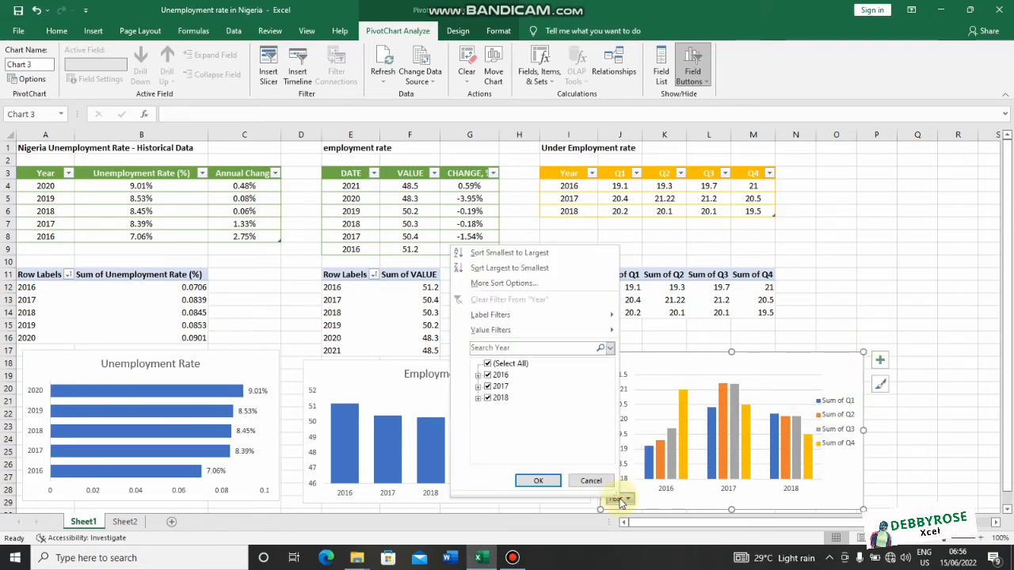
pyautogui.click(641, 366)
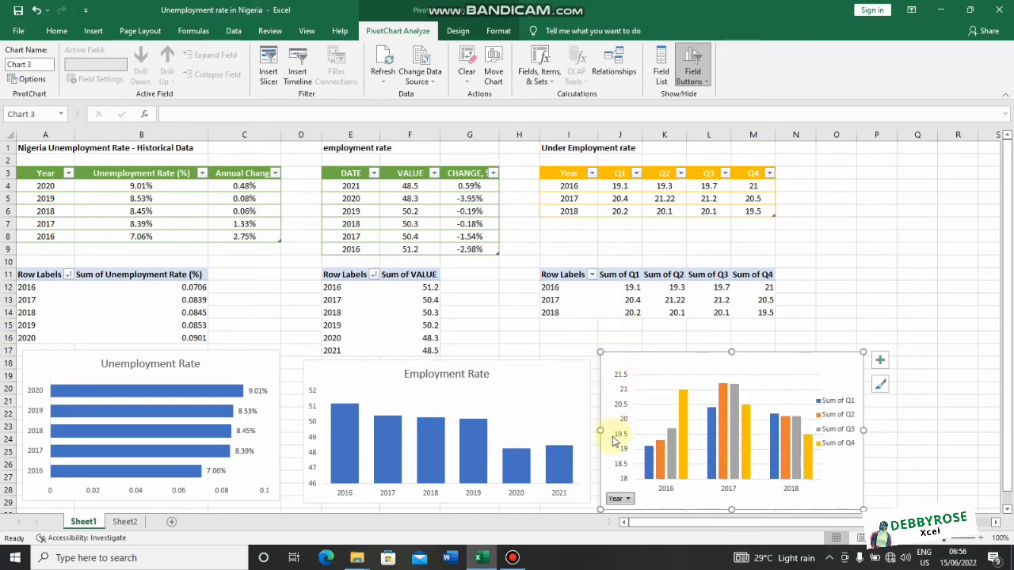
pyautogui.rightClick(619, 501)
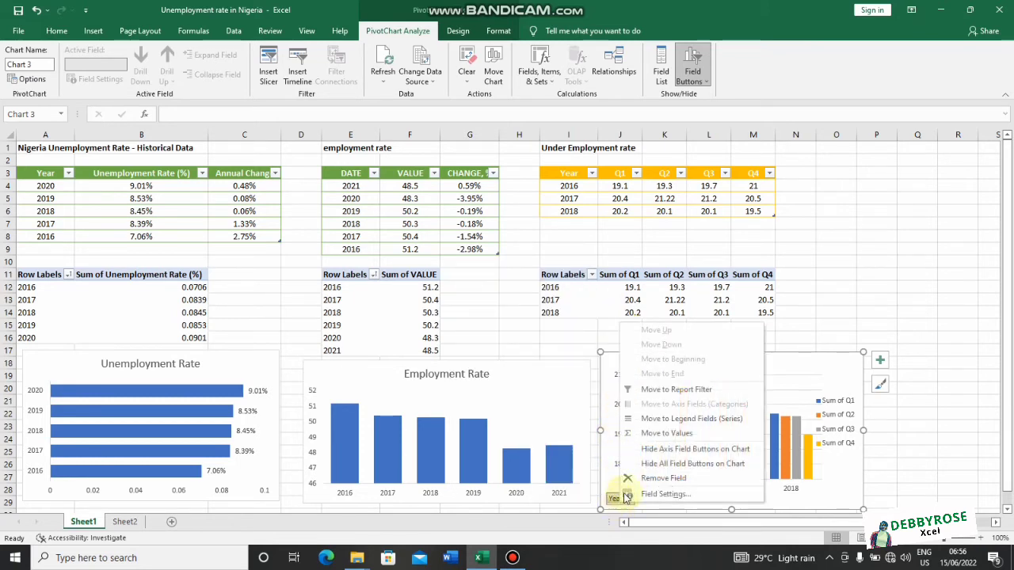
pyautogui.click(692, 448)
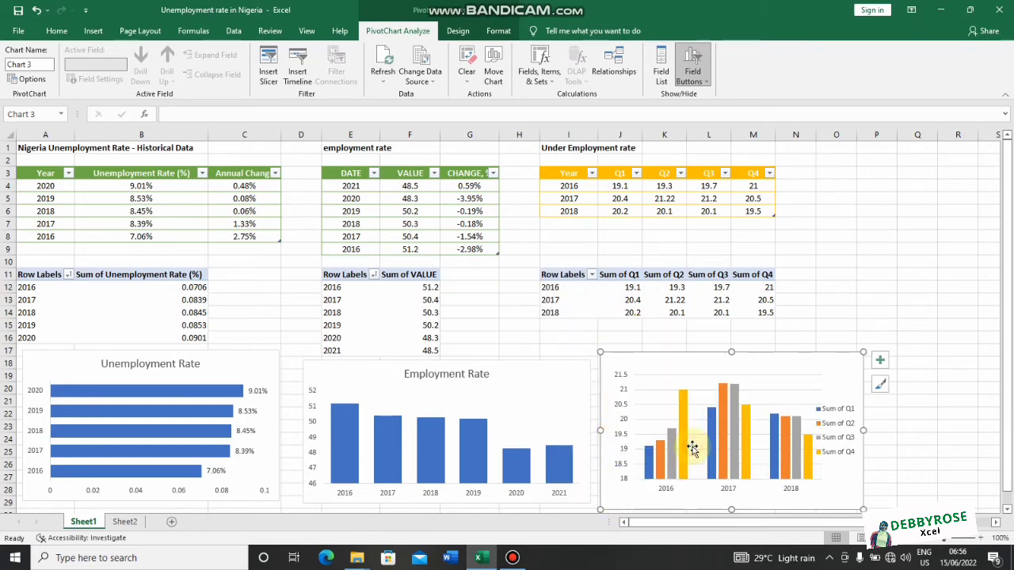
pyautogui.click(763, 376)
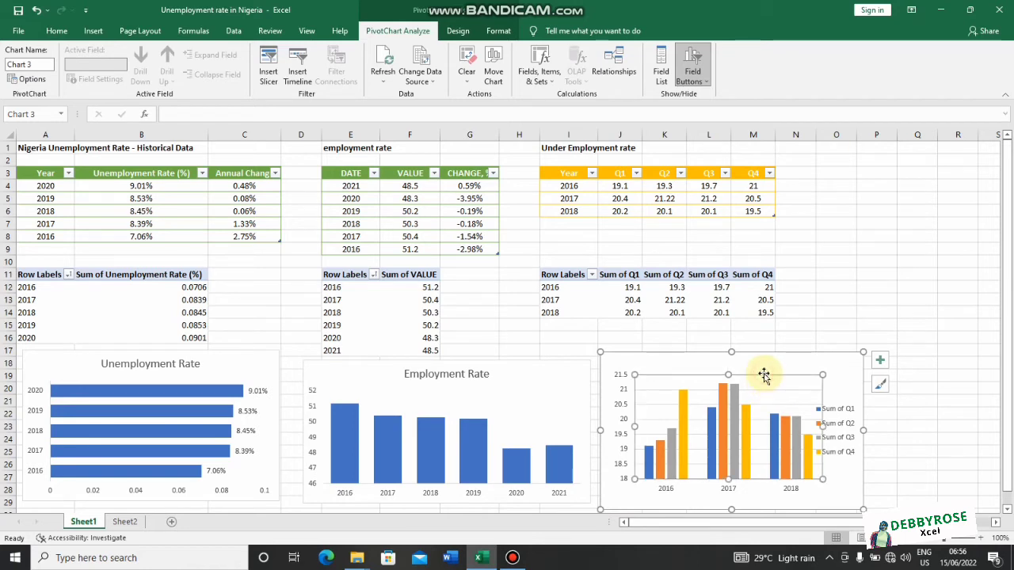
# Remove the gridlines from the underemployment chart and add the chart title "Under Employment Rate".
pyautogui.click(773, 390)
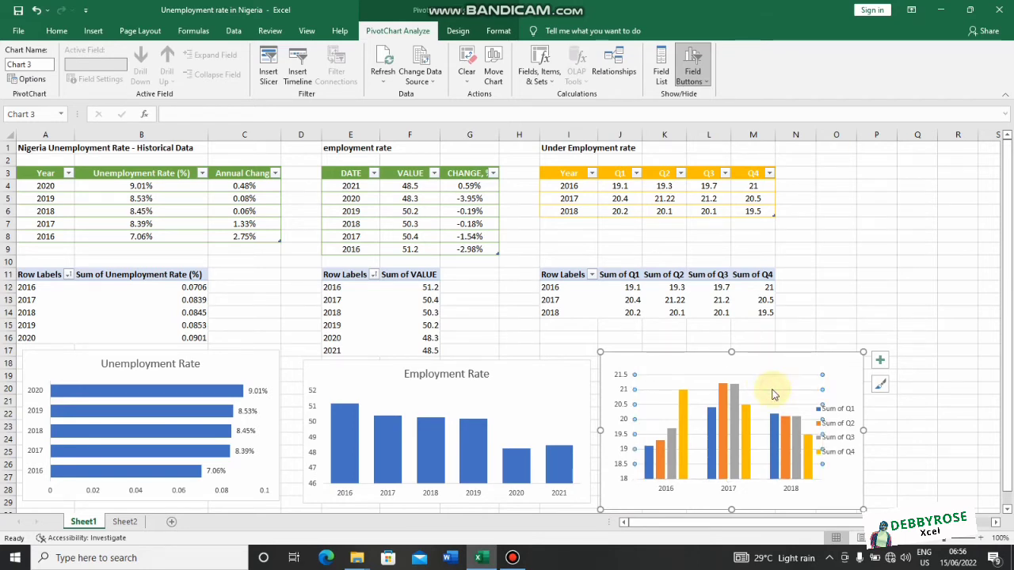
pyautogui.press('Delete')
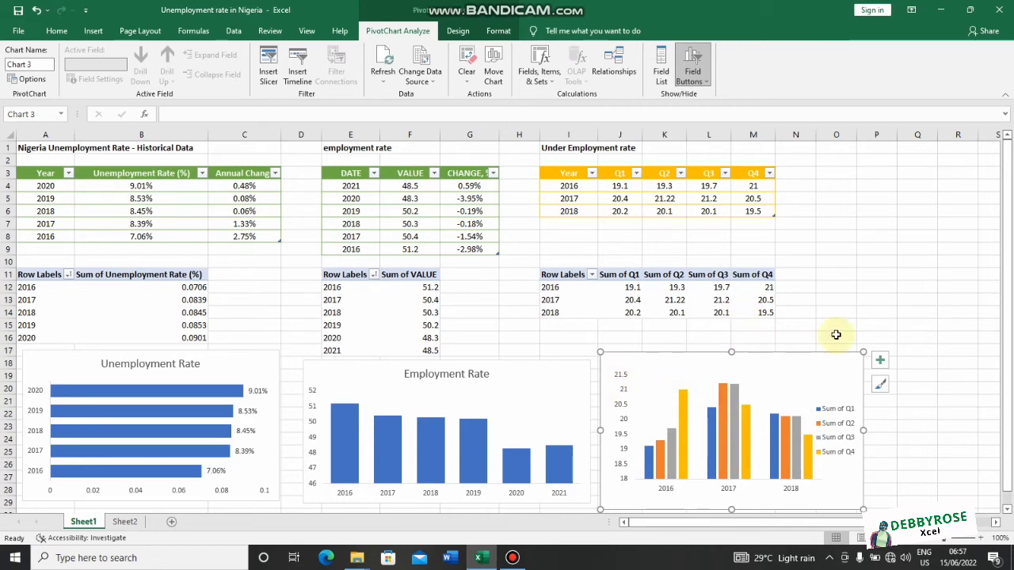
pyautogui.click(879, 361)
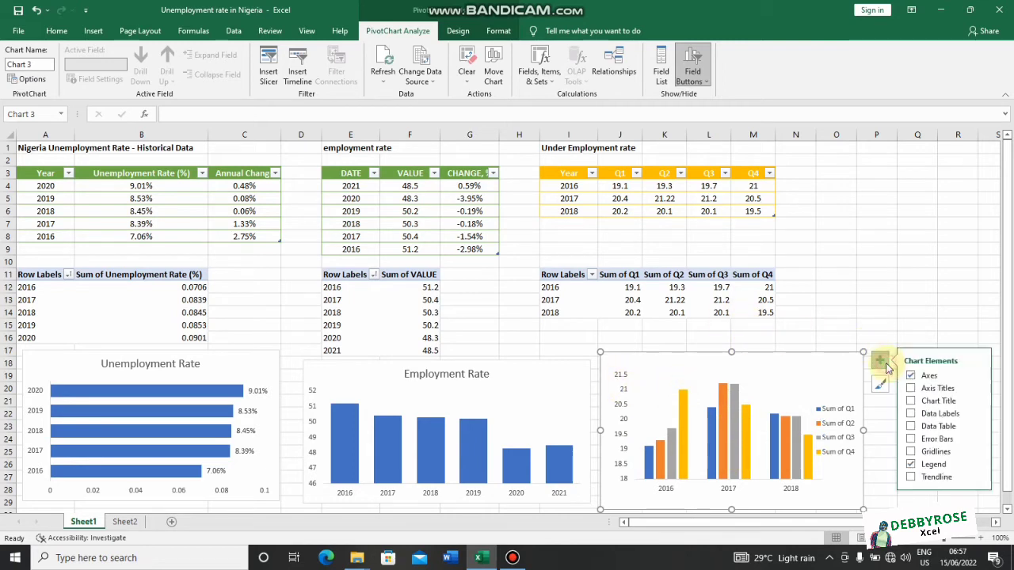
pyautogui.click(937, 390)
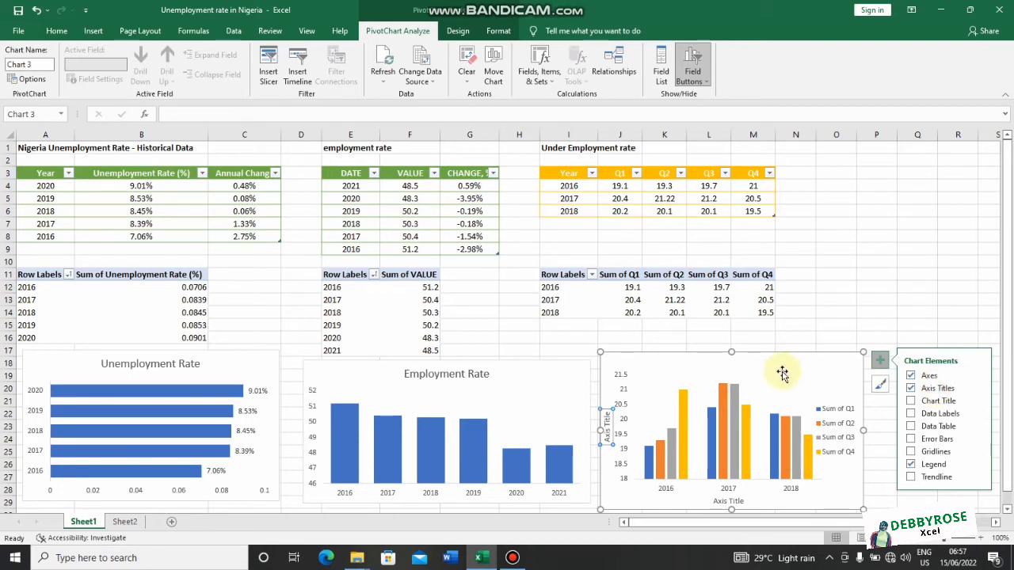
pyautogui.click(912, 389)
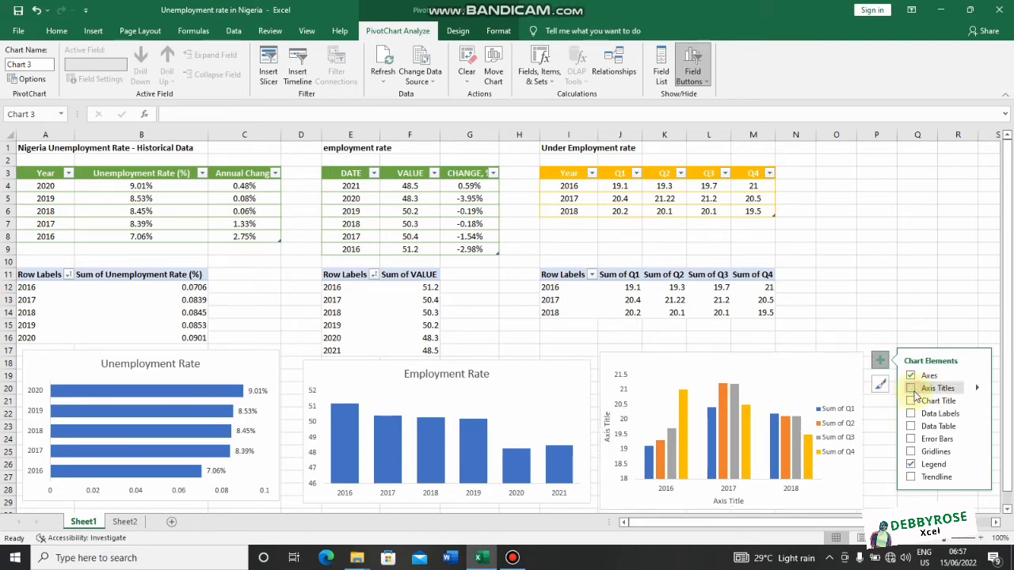
pyautogui.click(911, 402)
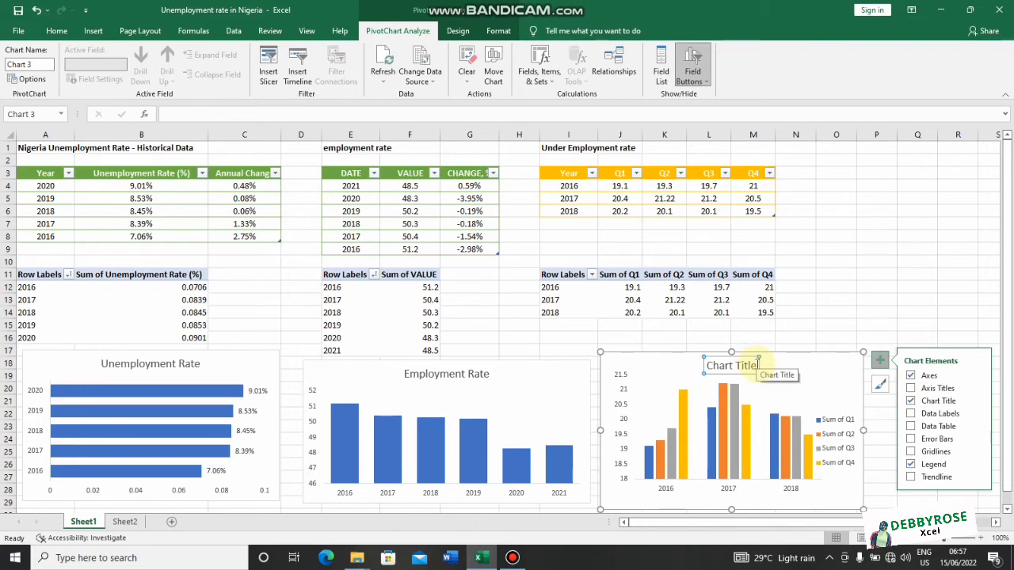
pyautogui.tripleClick(729, 366)
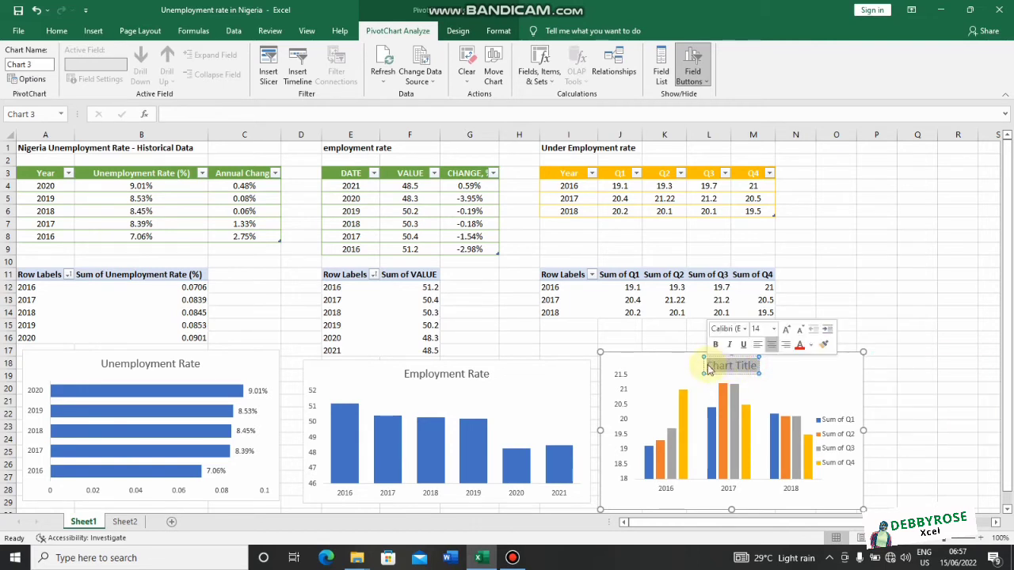
pyautogui.write('Under')
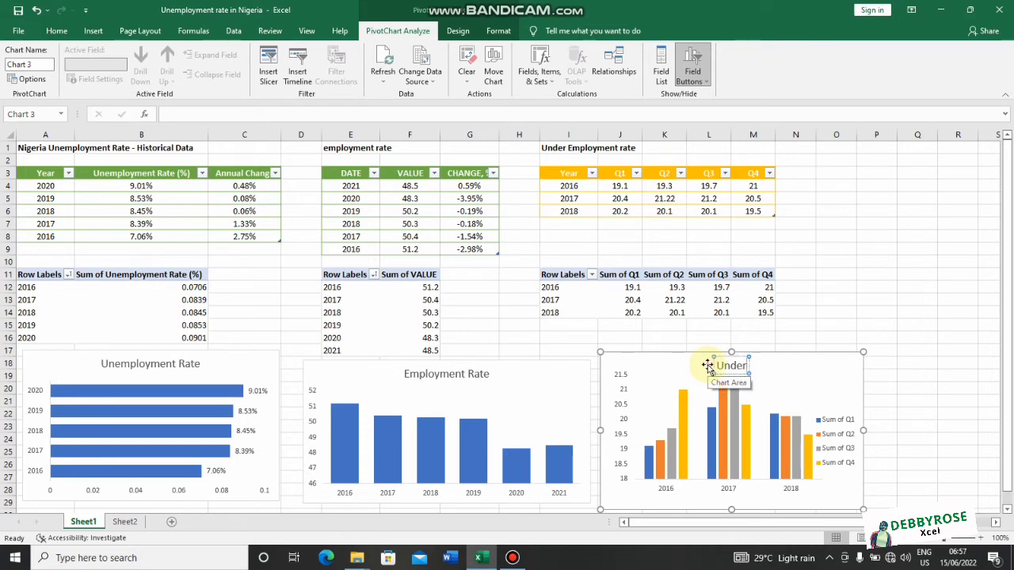
pyautogui.write(' Employment Rate')
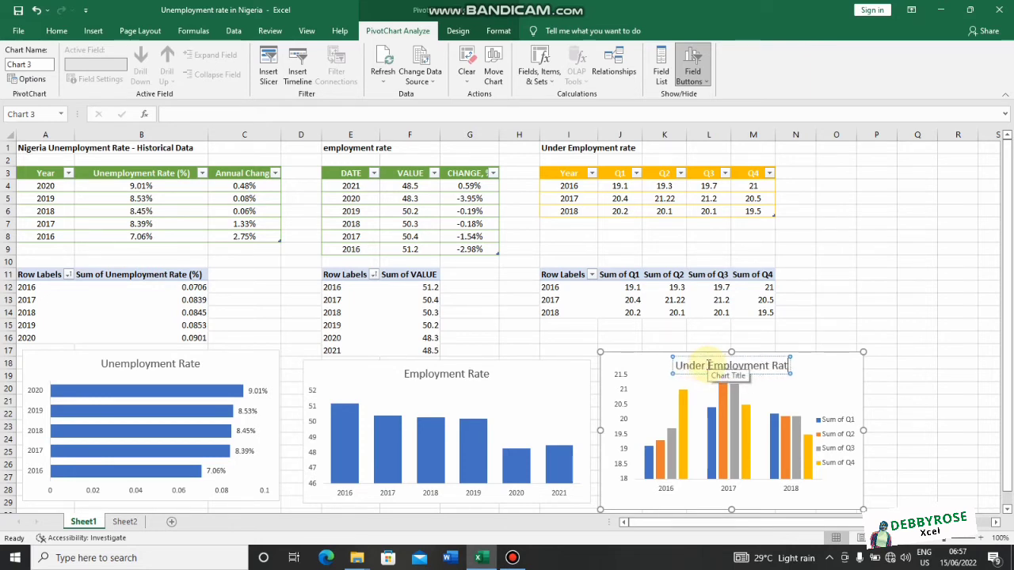
# Shrink the Under Employment Rate and Employment Rate charts and position them side by side beneath their own pivot tables.
pyautogui.click(831, 366)
pyautogui.doubleClick(864, 354)
pyautogui.click(1004, 149)
pyautogui.moveTo(863, 352); pyautogui.dragTo(841, 361)
pyautogui.click(554, 362)
pyautogui.moveTo(590, 360); pyautogui.dragTo(542, 356)
pyautogui.moveTo(805, 370); pyautogui.dragTo(748, 369)
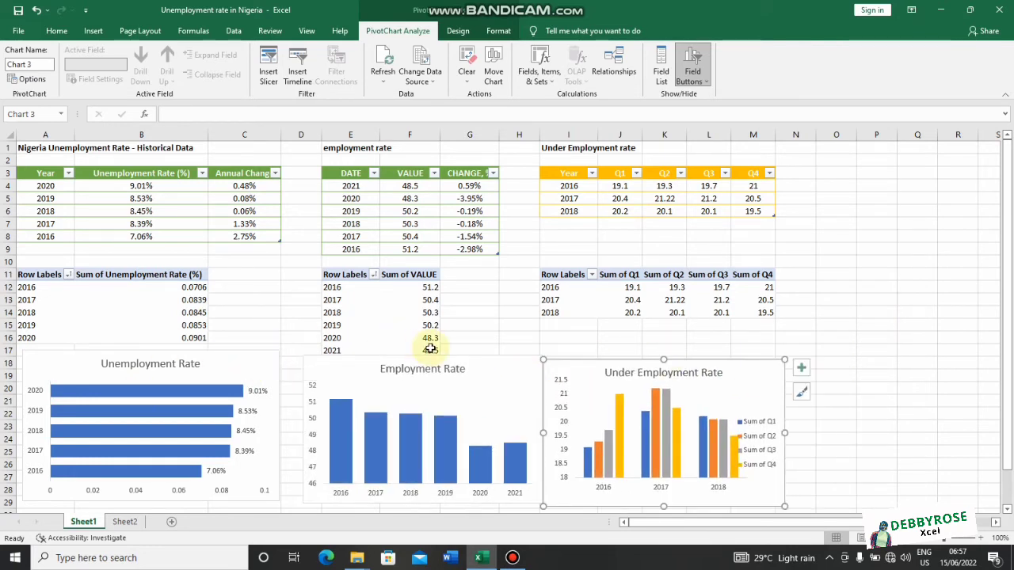
pyautogui.click(307, 358)
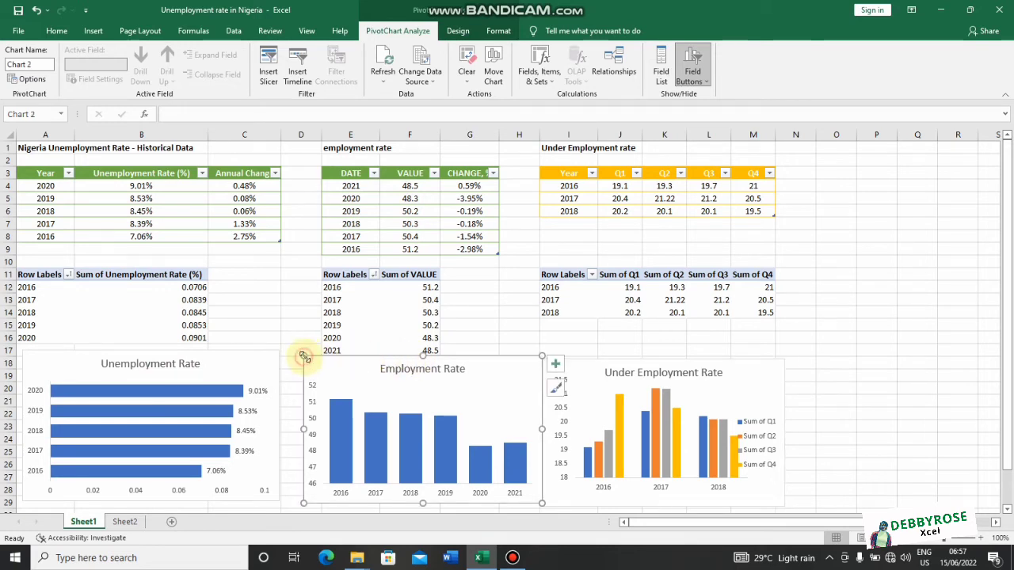
pyautogui.moveTo(303, 354); pyautogui.dragTo(316, 358)
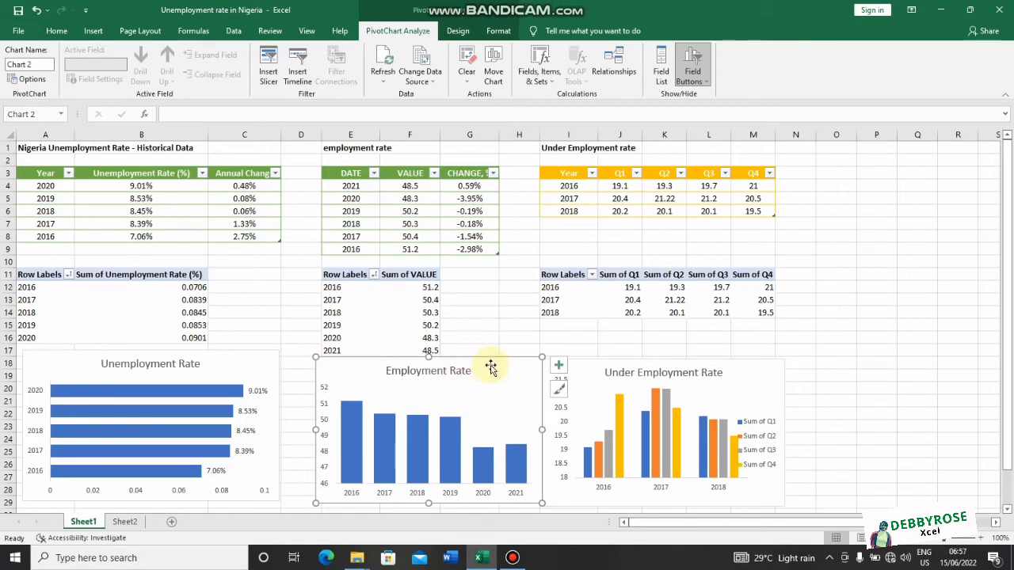
pyautogui.click(519, 313)
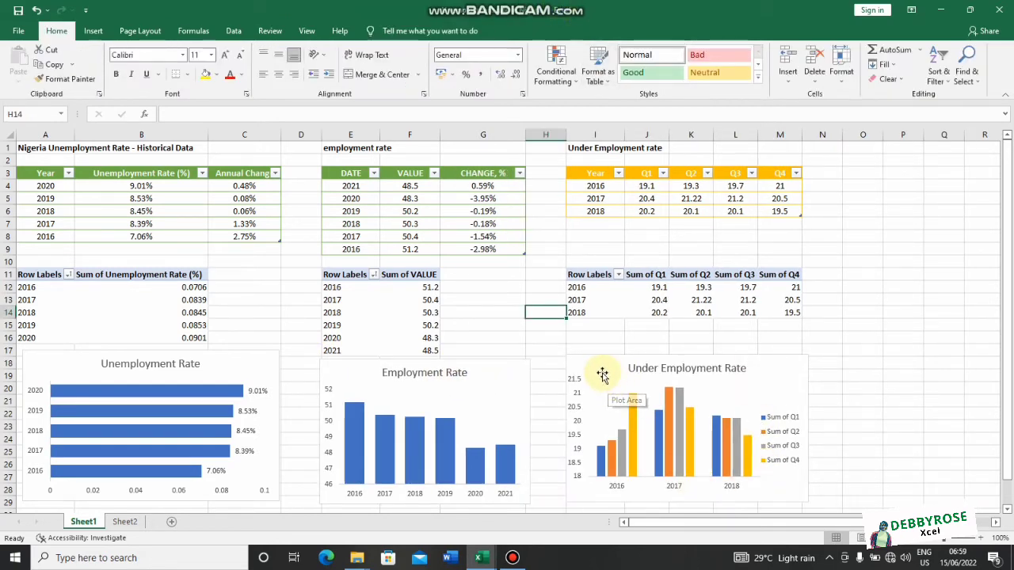
# Compare the Under Employment Rate chart's vertical axis with the one in the Nigeria Employment statistic workbook, and return to the Unemployment rate in Nigeria workbook.
pyautogui.click(579, 401)
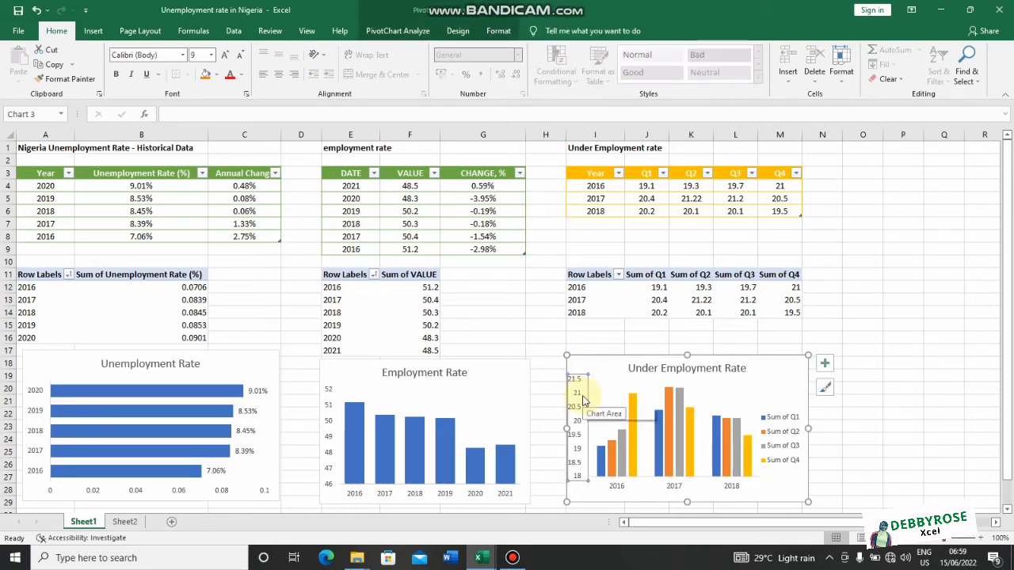
pyautogui.click(576, 389)
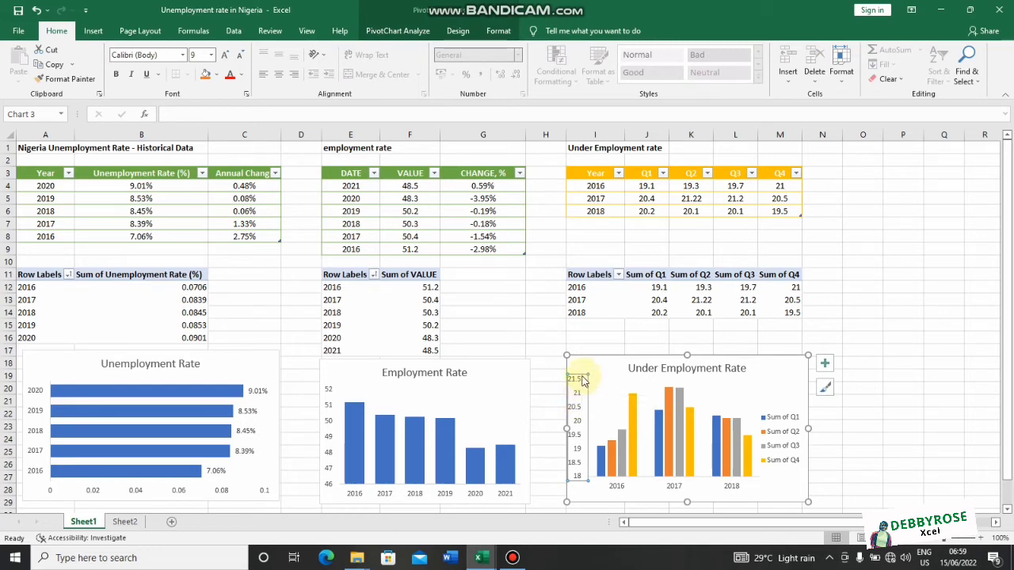
pyautogui.moveTo(482, 556)
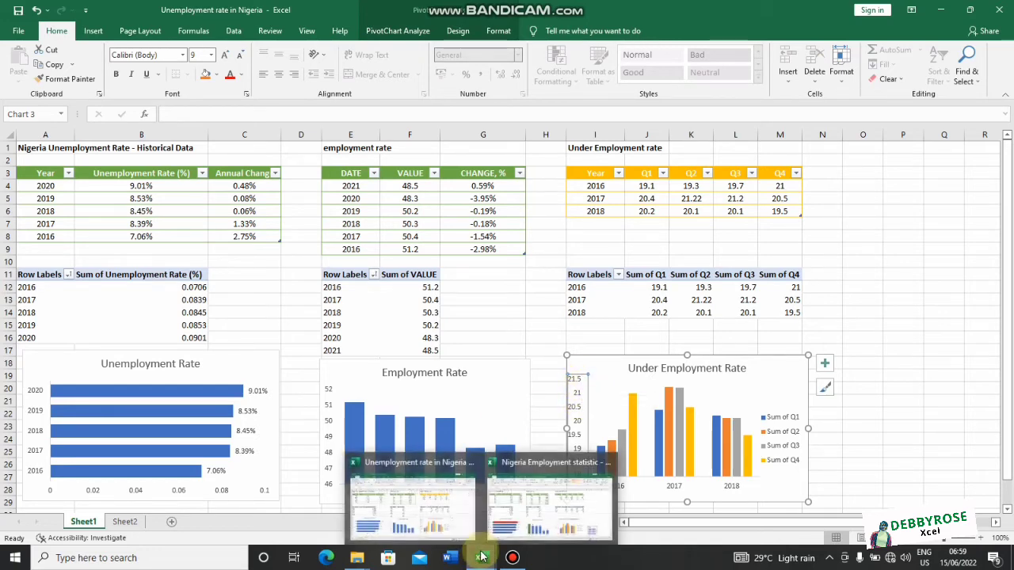
pyautogui.click(511, 510)
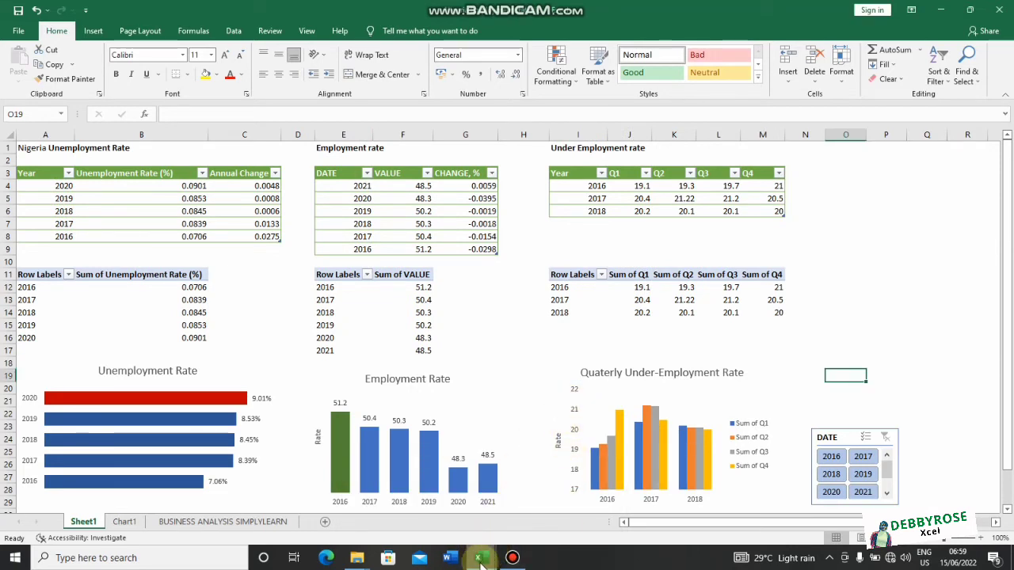
pyautogui.moveTo(478, 554)
pyautogui.click(459, 527)
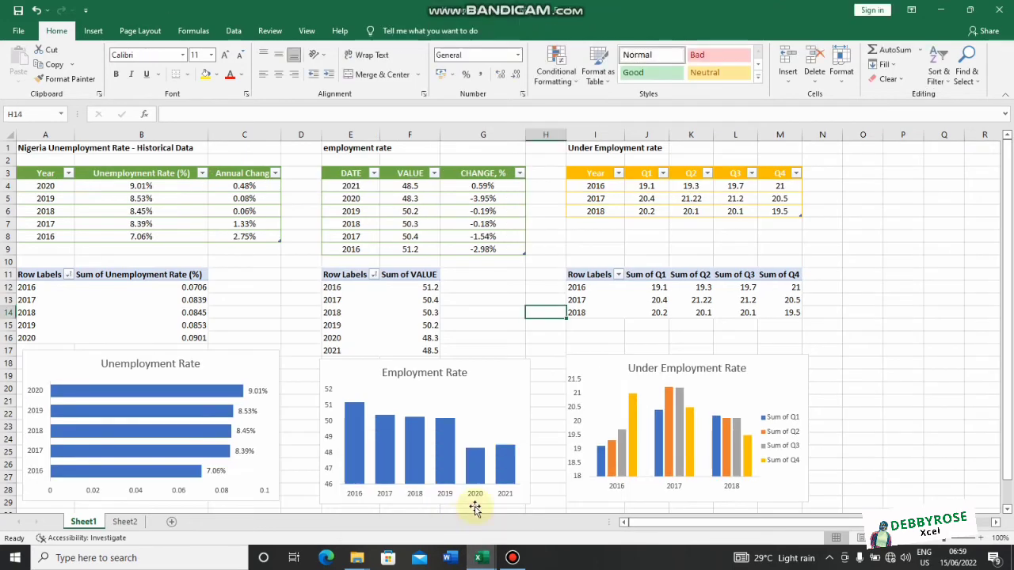
# Set the Under Employment Rate chart's vertical axis maximum to 22 and its major unit to 1, and close the formatting pane.
pyautogui.click(577, 429)
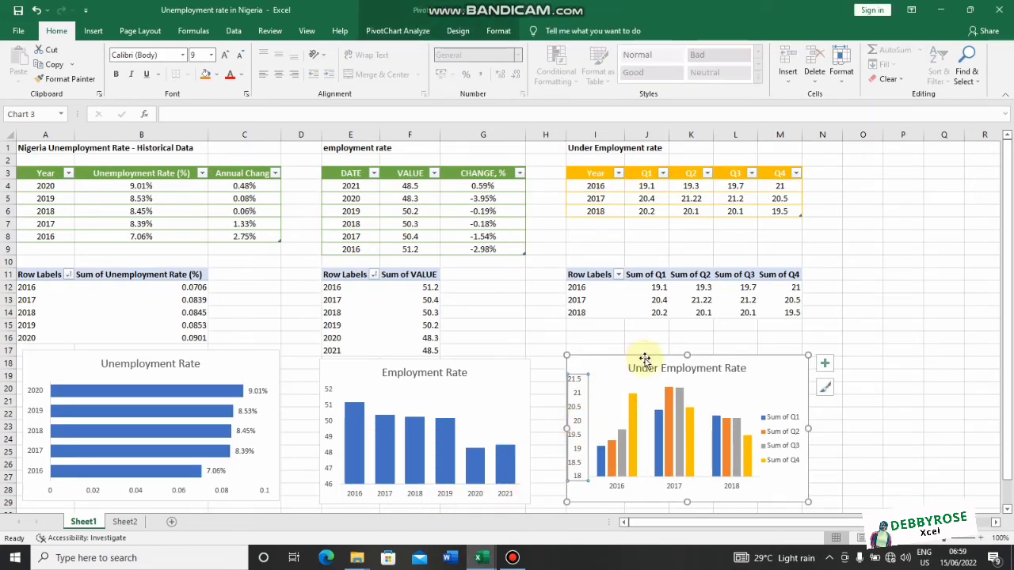
pyautogui.rightClick(582, 398)
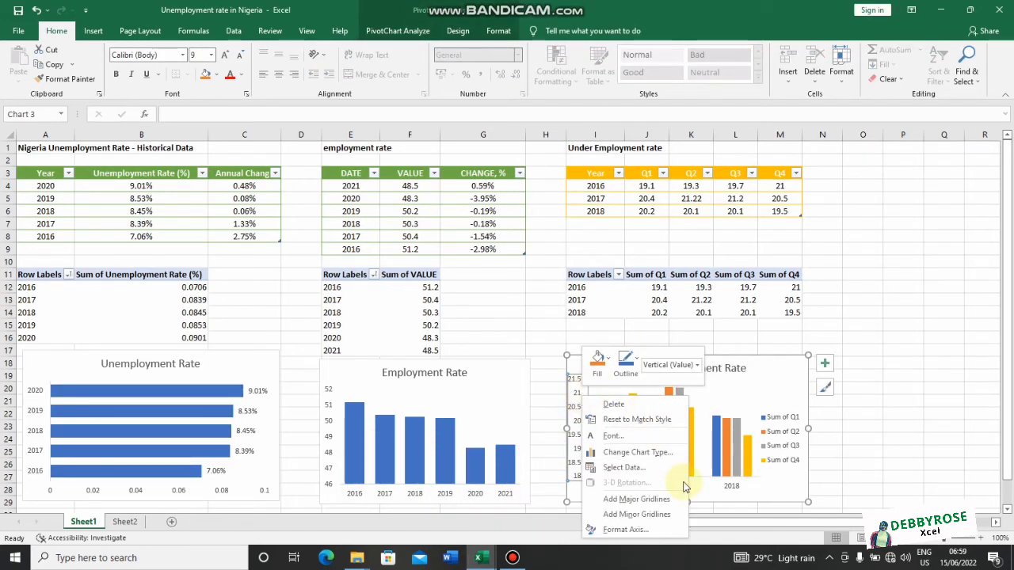
pyautogui.click(625, 529)
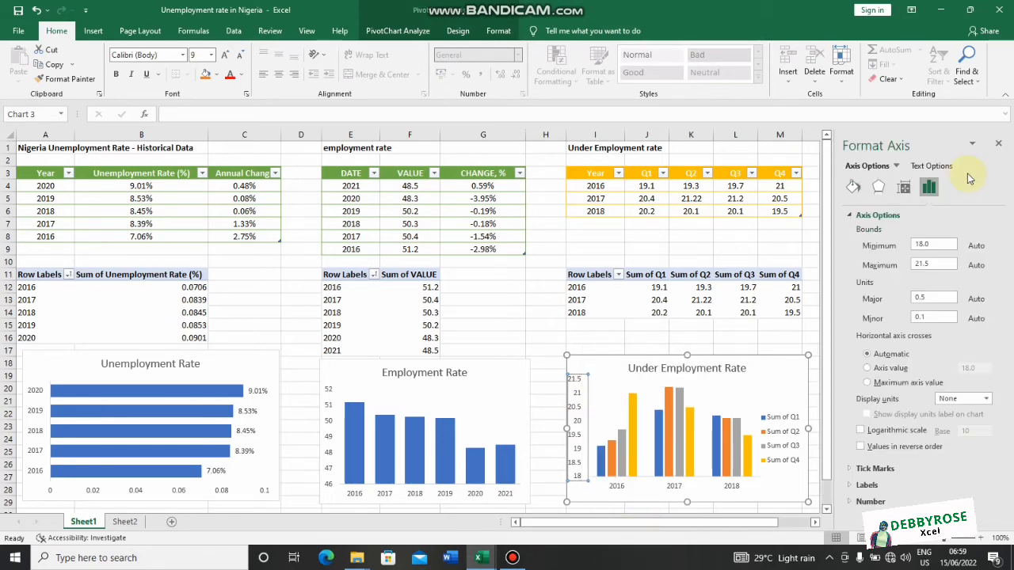
pyautogui.click(931, 265)
pyautogui.press('BackSpace')
pyautogui.press('BackSpace')
pyautogui.click(931, 299)
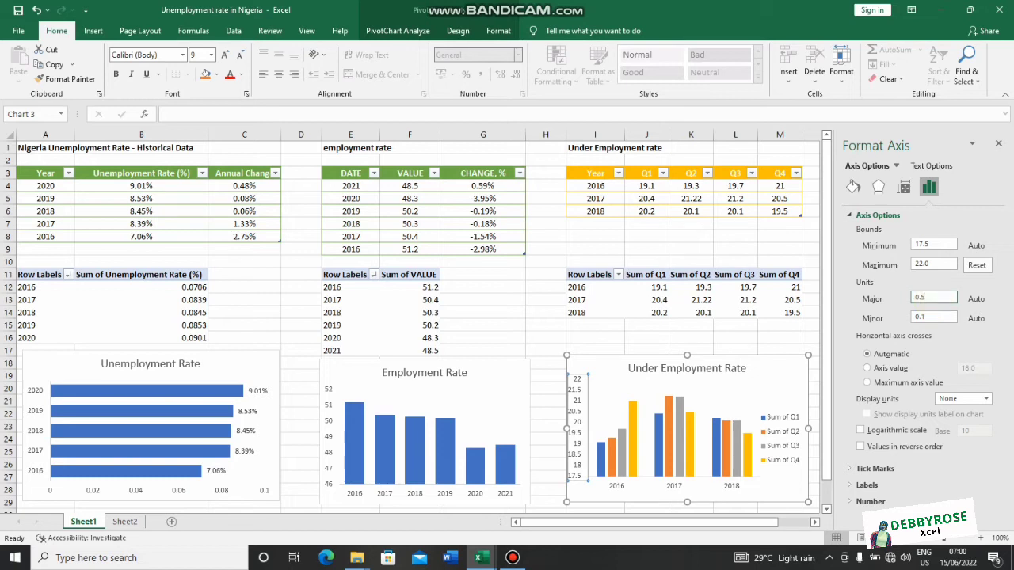
pyautogui.write('1')
pyautogui.press('Tab')
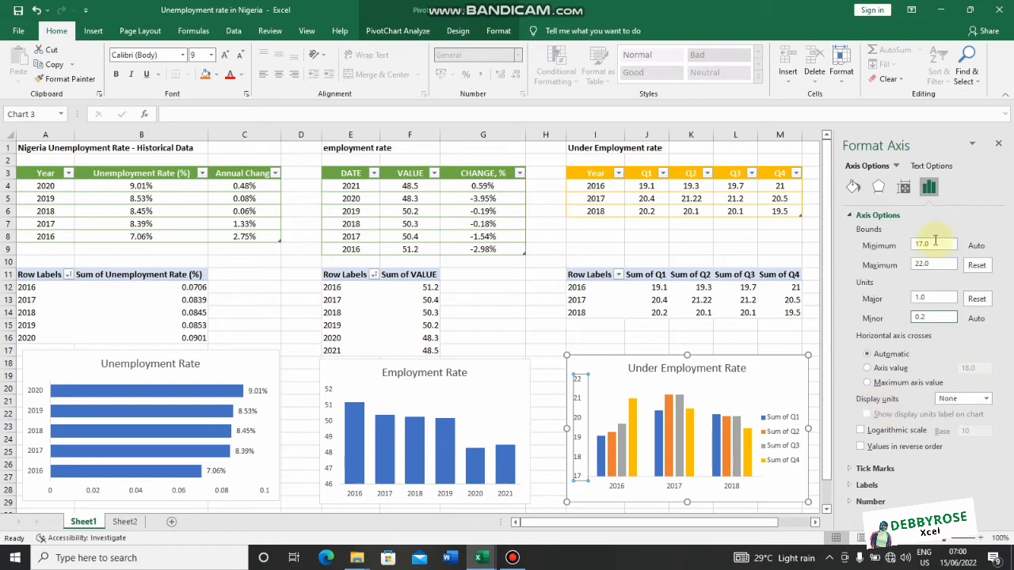
pyautogui.click(1000, 145)
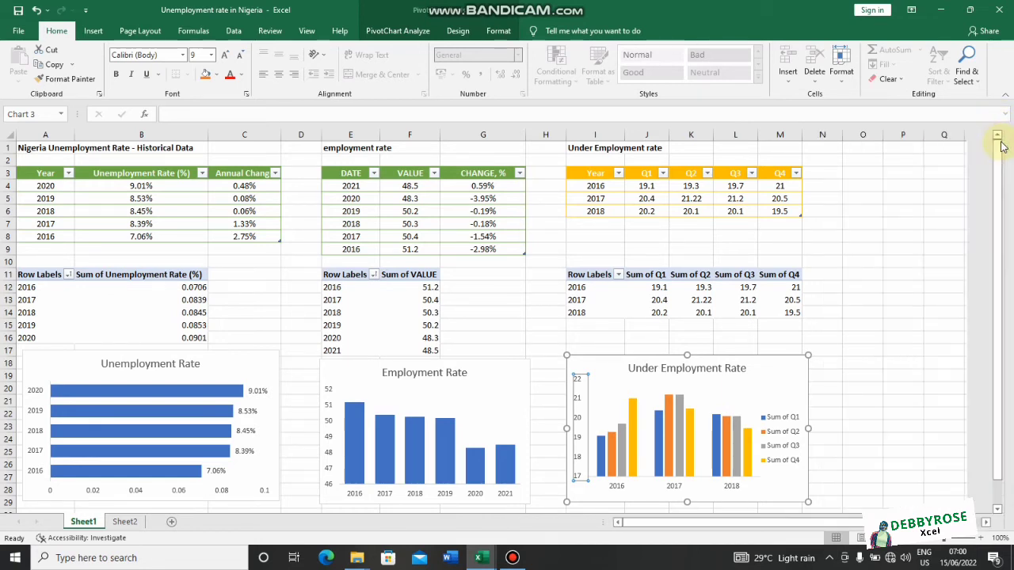
pyautogui.click(832, 422)
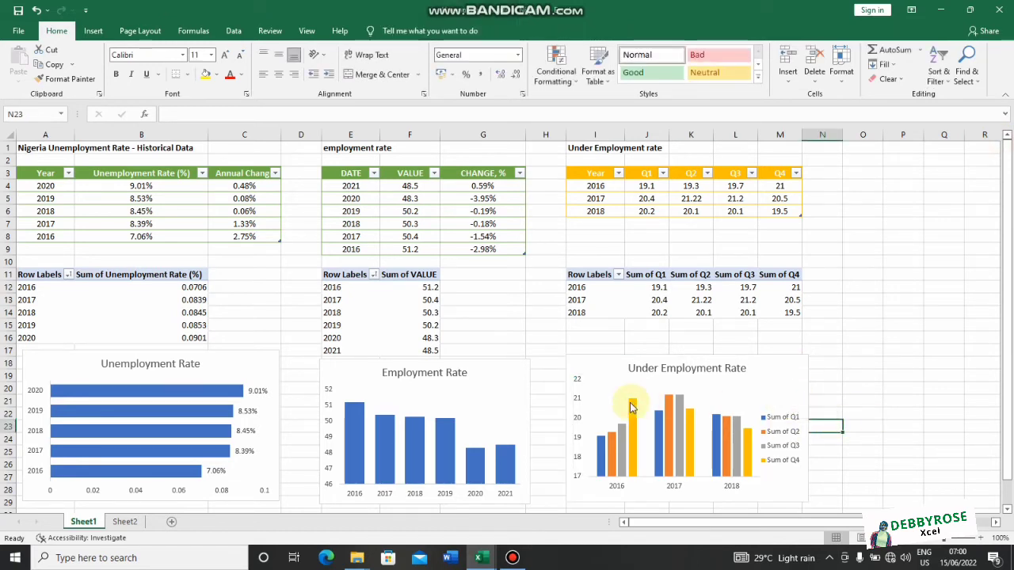
# Add data labels to the columns of the Employment Rate chart.
pyautogui.click(386, 428)
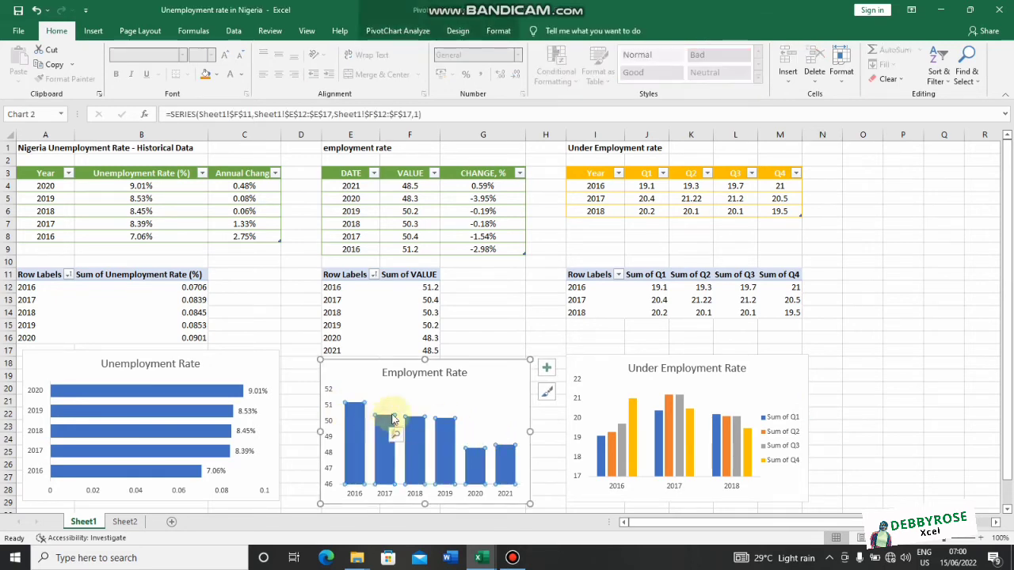
pyautogui.click(546, 371)
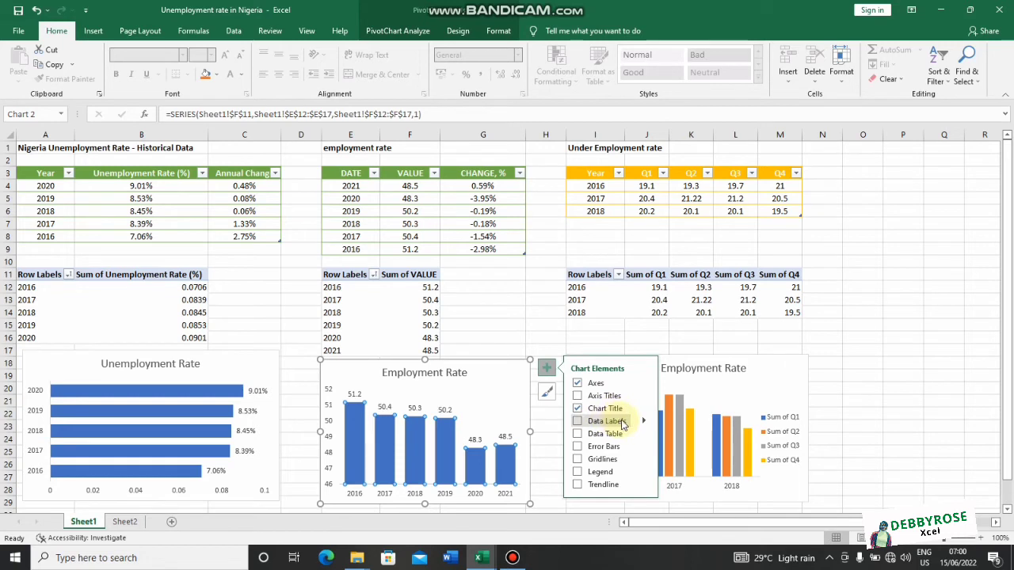
pyautogui.click(578, 423)
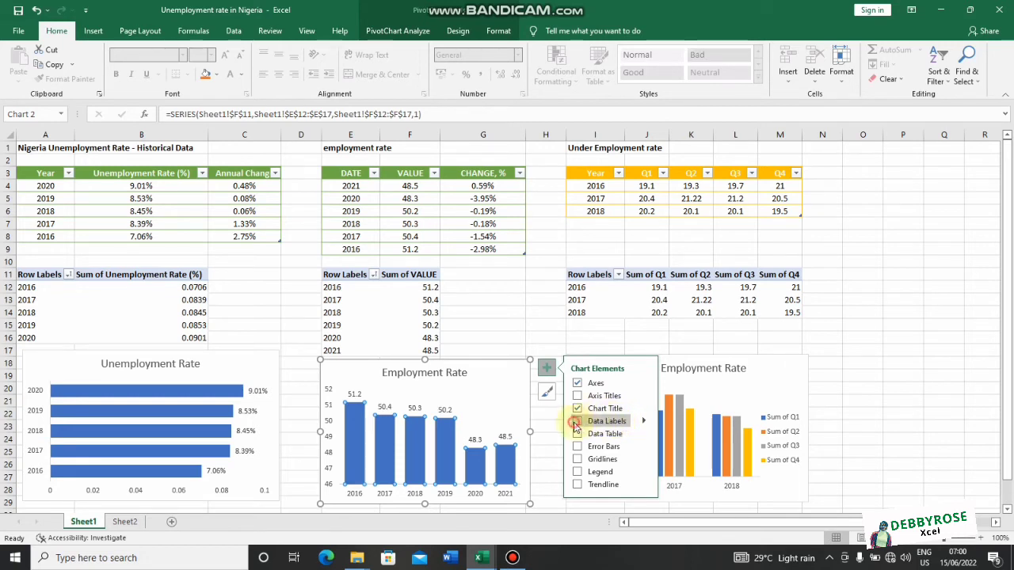
pyautogui.click(508, 391)
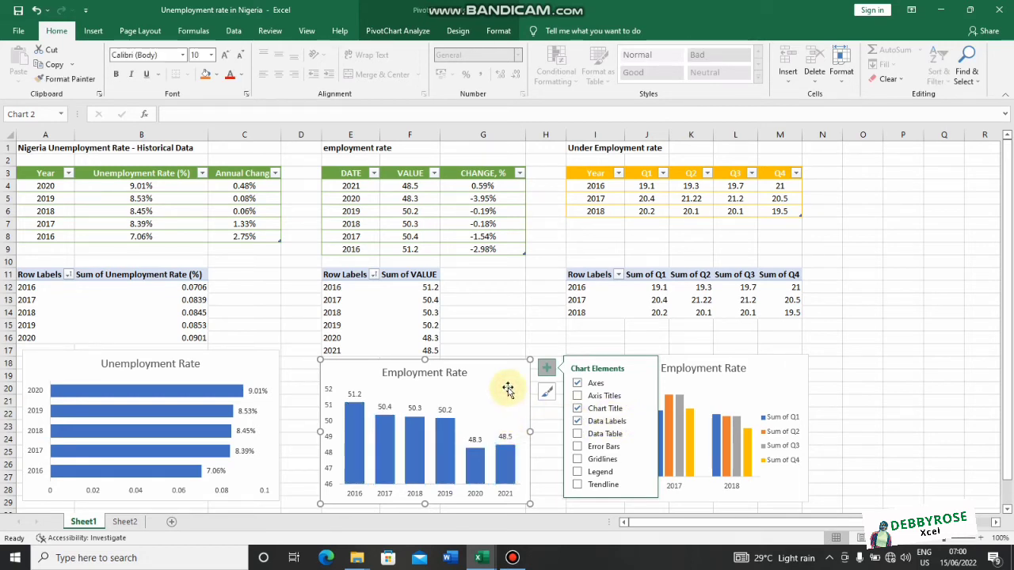
# Bold the year axis labels of the Employment Rate chart and the data labels of both the Unemployment Rate and Employment Rate charts.
pyautogui.click(452, 487)
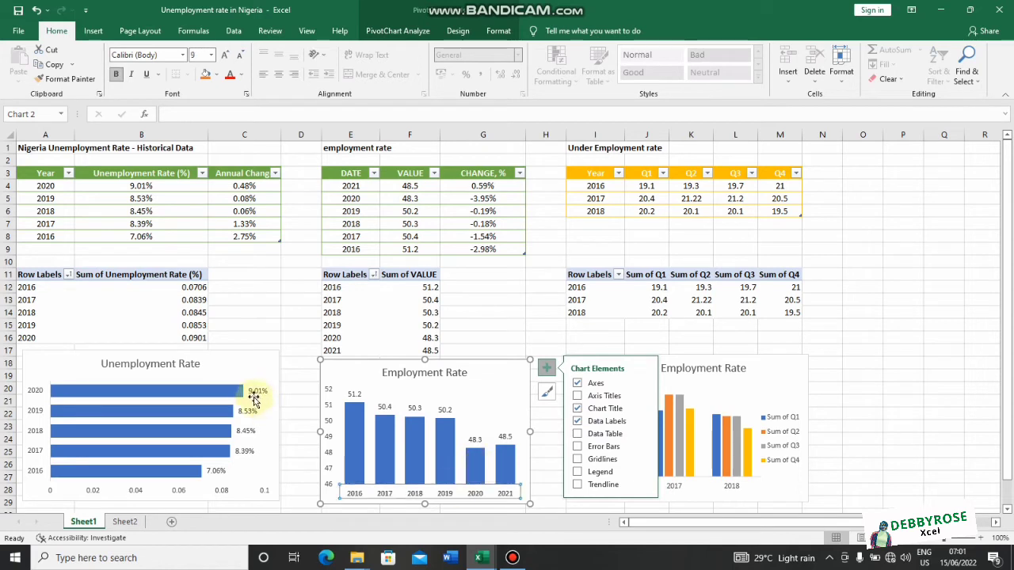
pyautogui.click(253, 401)
pyautogui.click(253, 402)
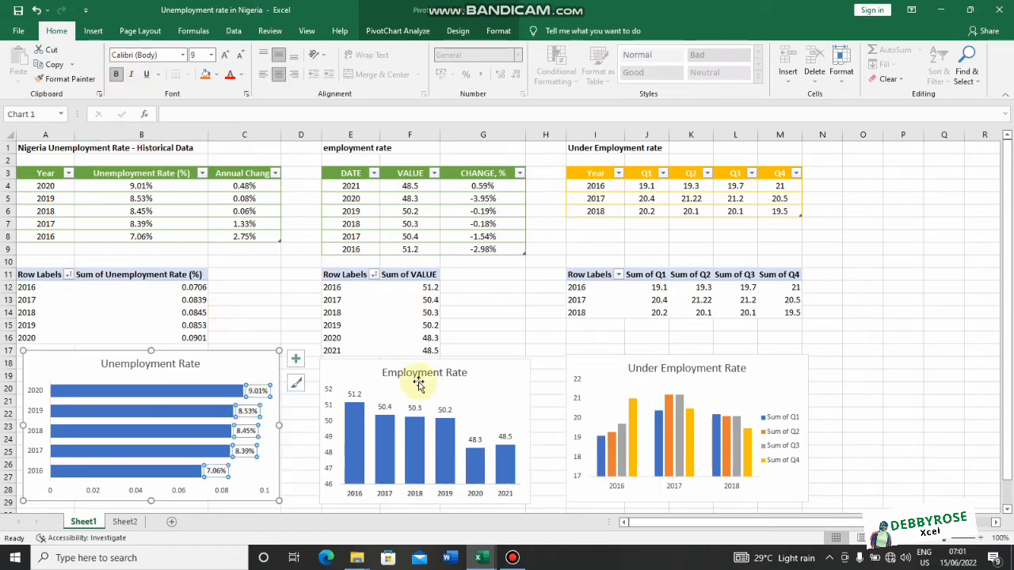
pyautogui.click(354, 393)
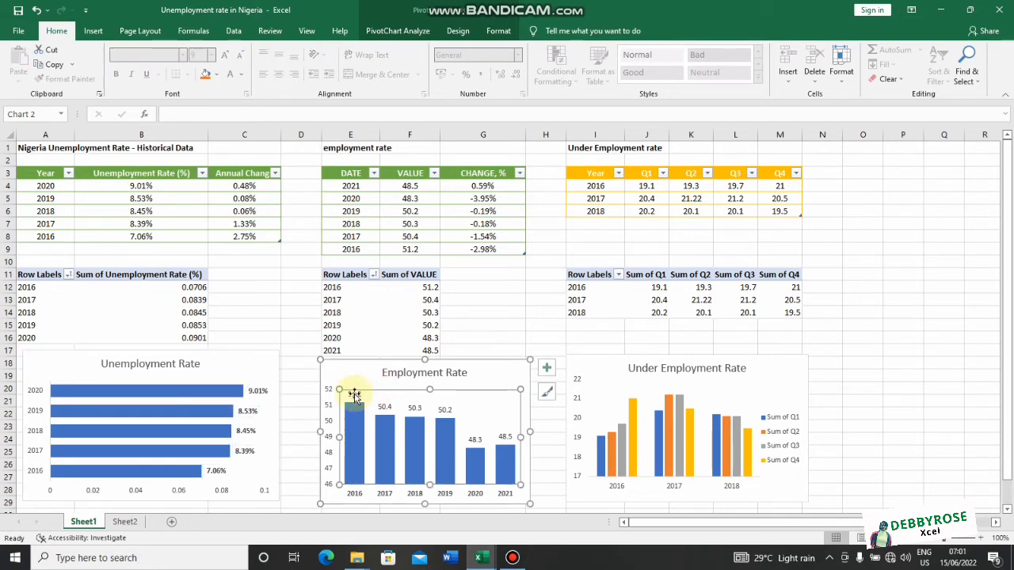
pyautogui.click(353, 394)
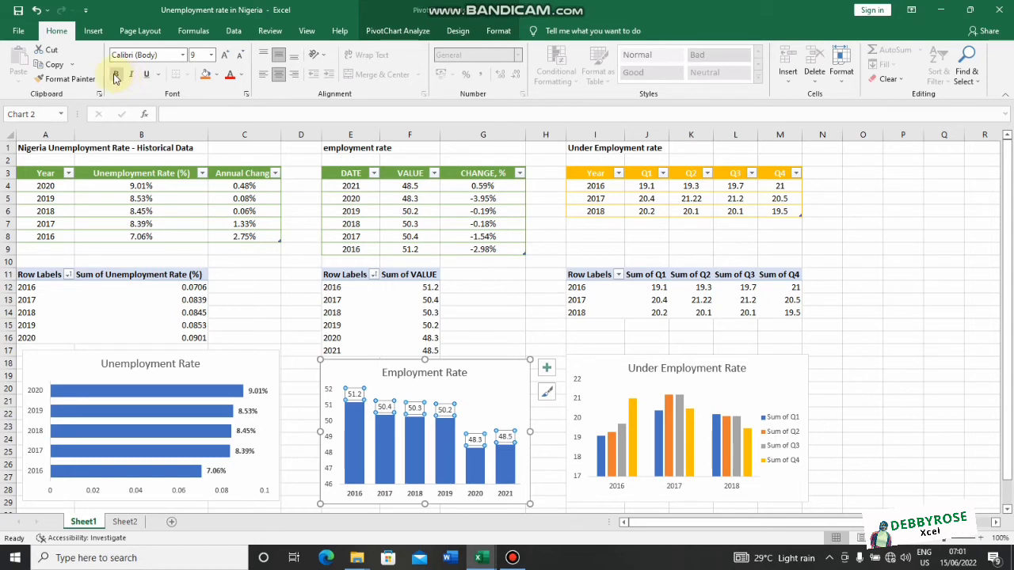
pyautogui.click(284, 339)
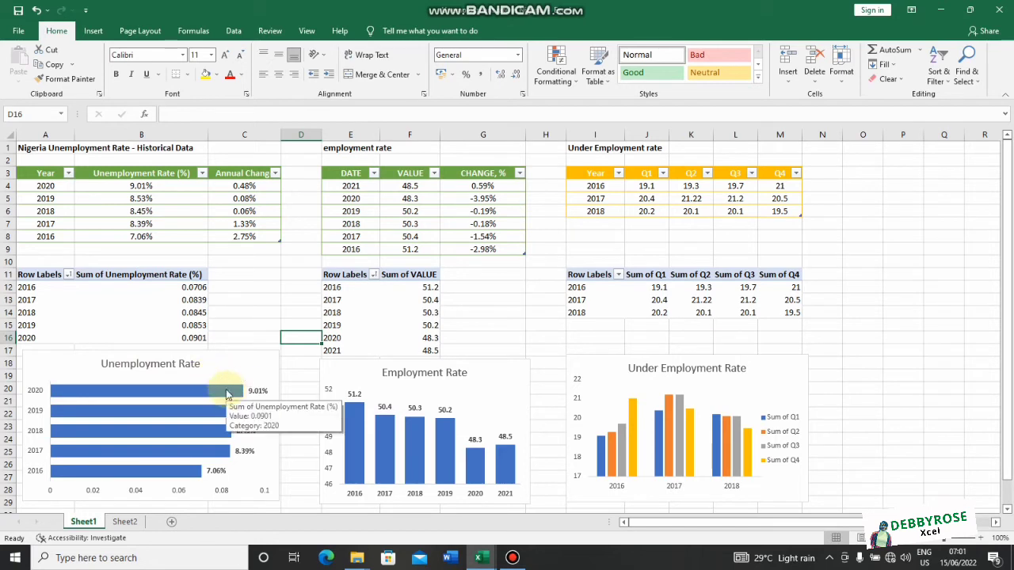
# Fill only the 2020 bar of the Unemployment Rate chart with the standard dark red colour.
pyautogui.click(115, 395)
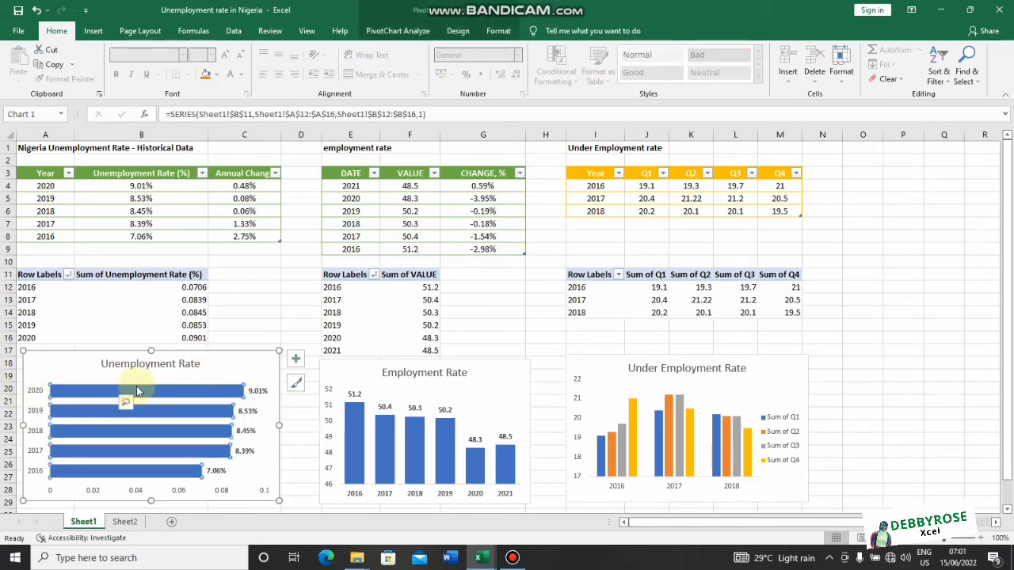
pyautogui.click(144, 389)
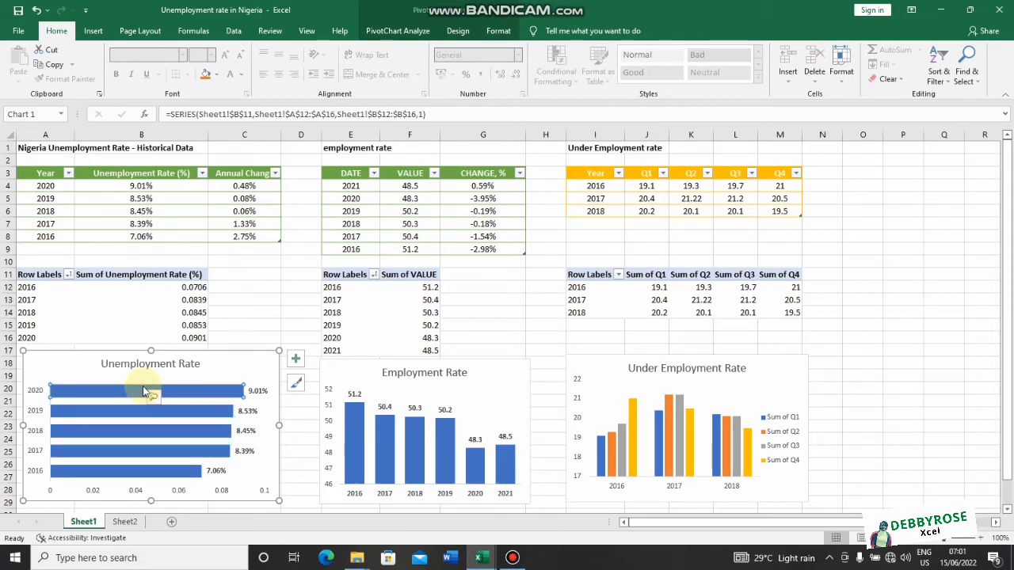
pyautogui.rightClick(143, 386)
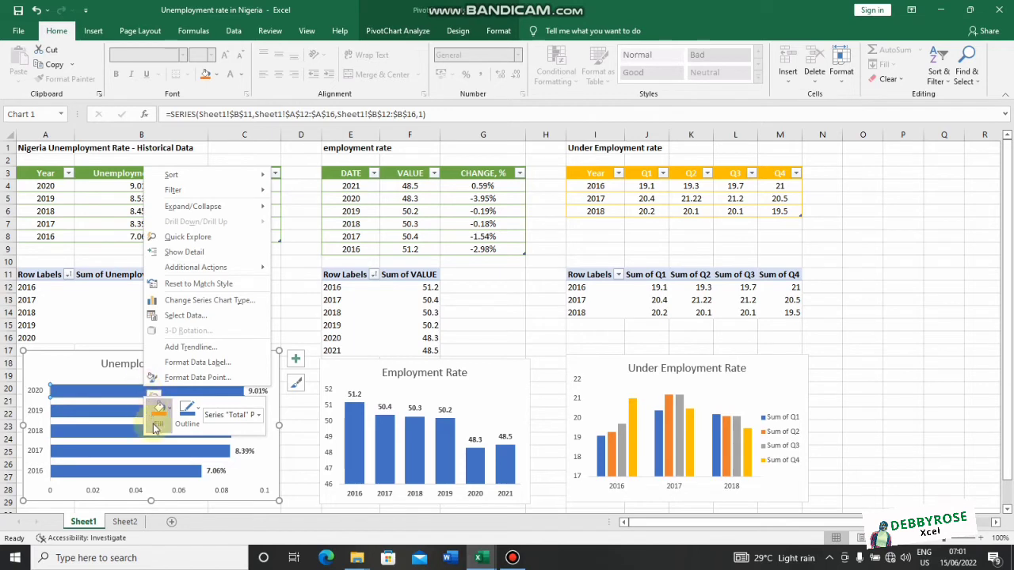
pyautogui.press('Escape')
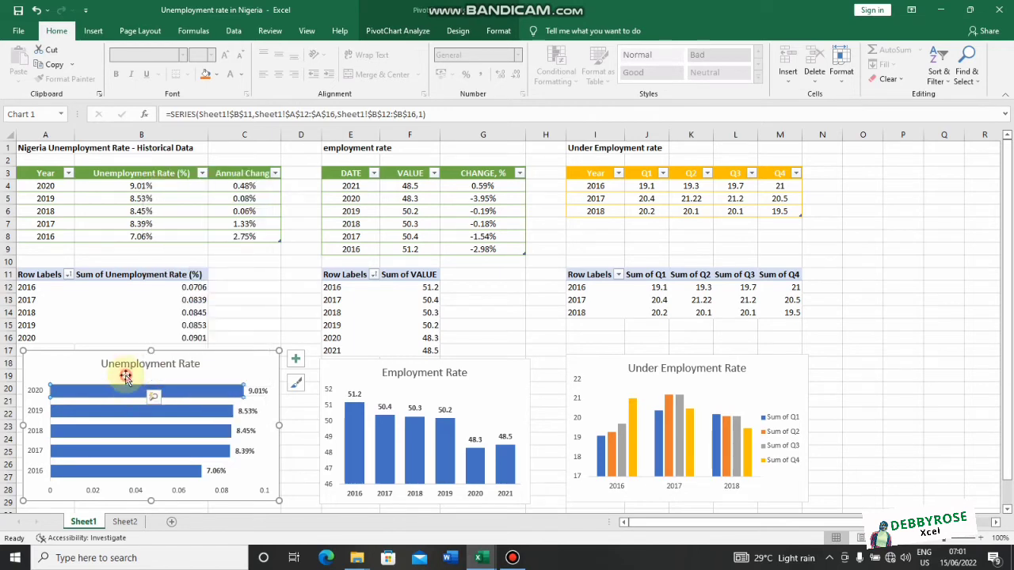
pyautogui.click(219, 74)
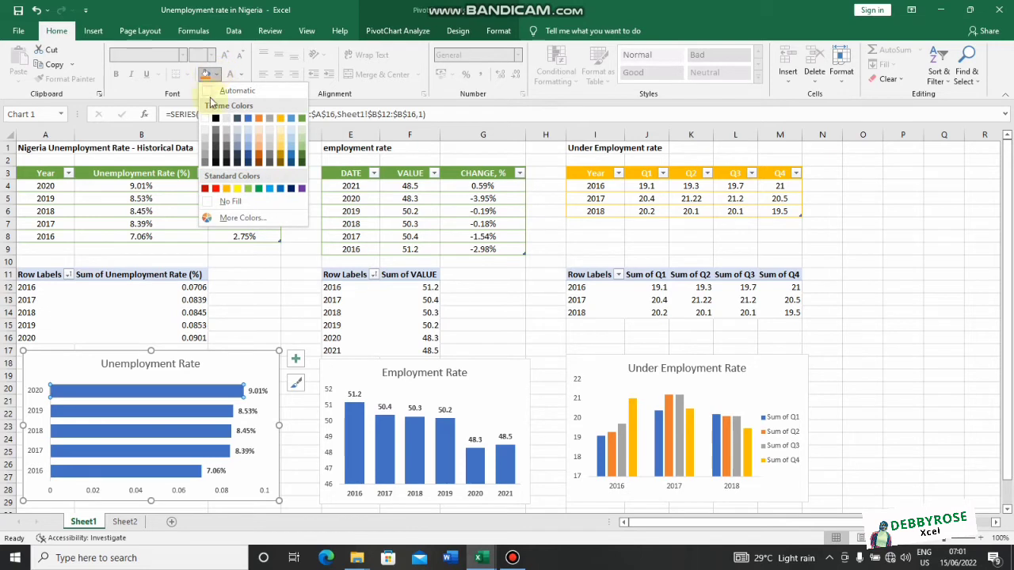
pyautogui.click(203, 191)
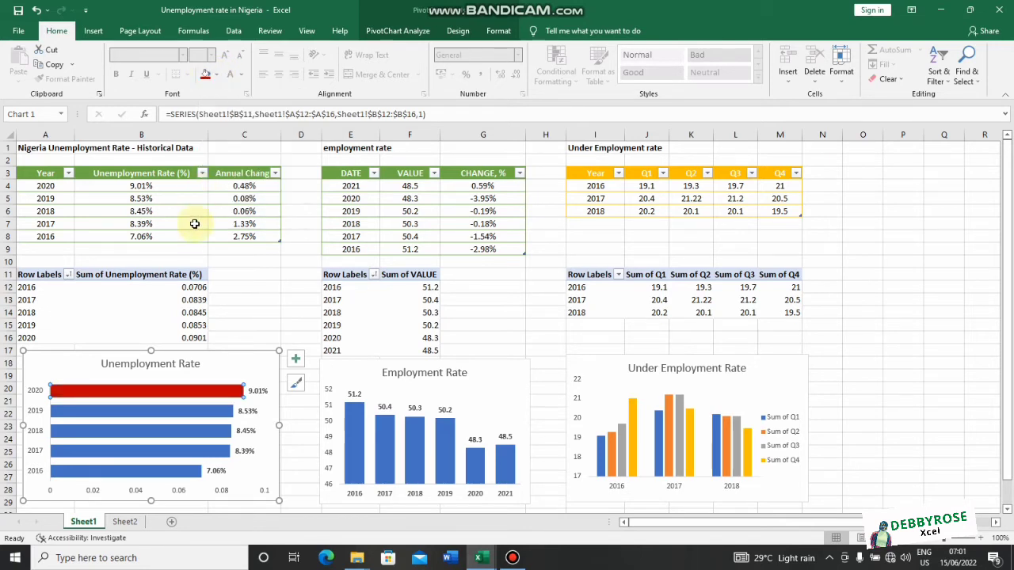
pyautogui.click(270, 312)
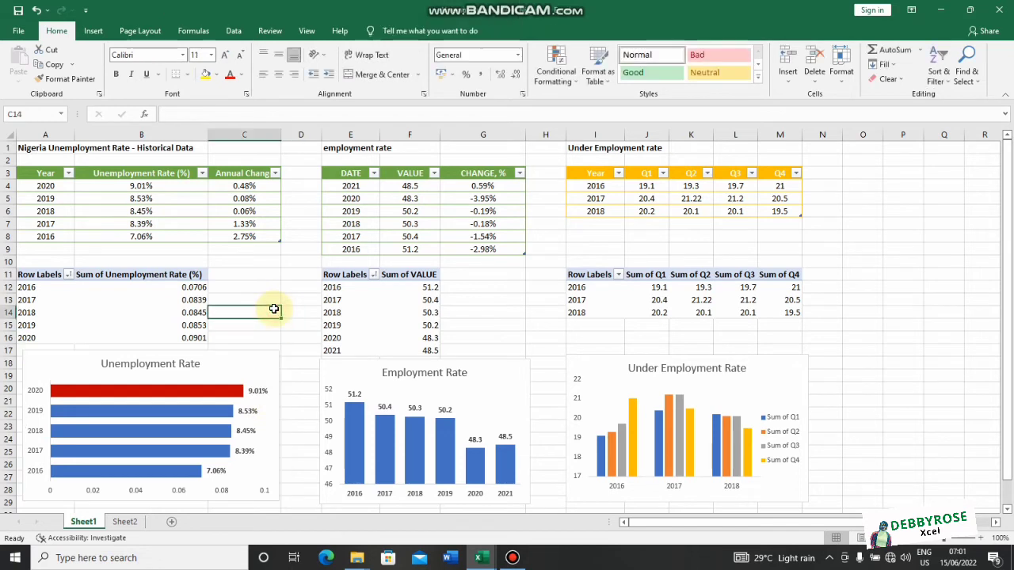
pyautogui.click(358, 410)
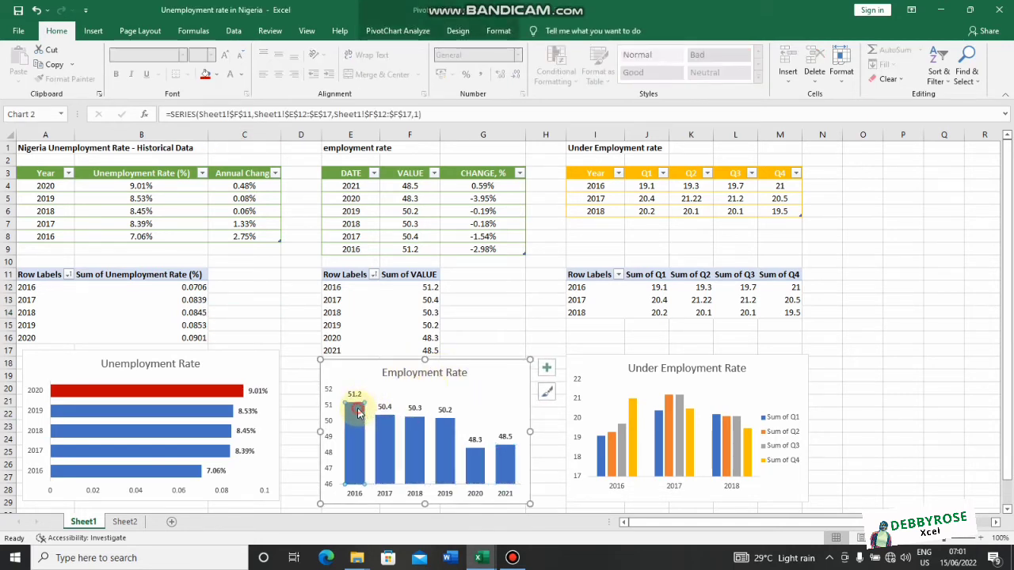
pyautogui.doubleClick(358, 411)
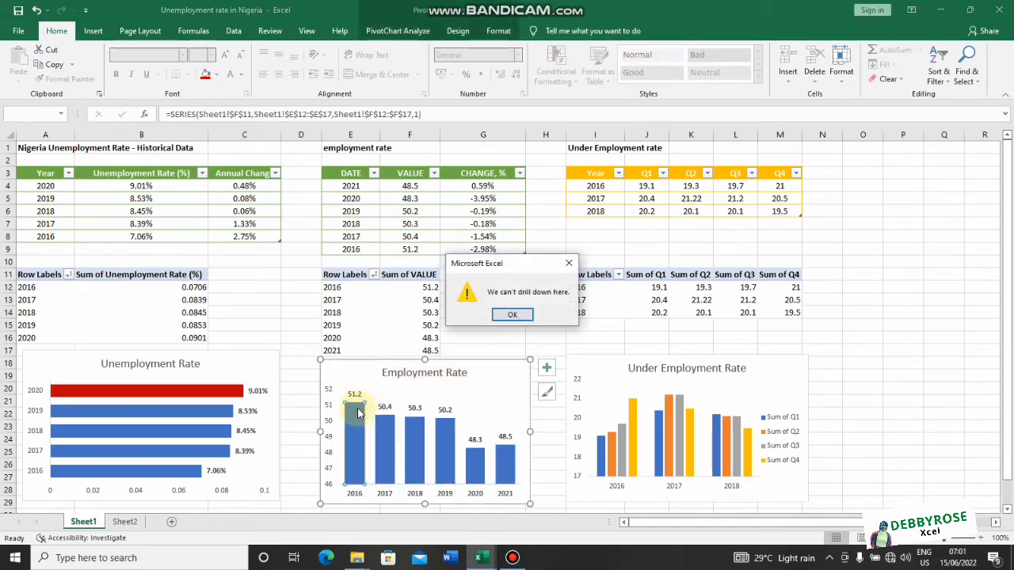
pyautogui.click(512, 315)
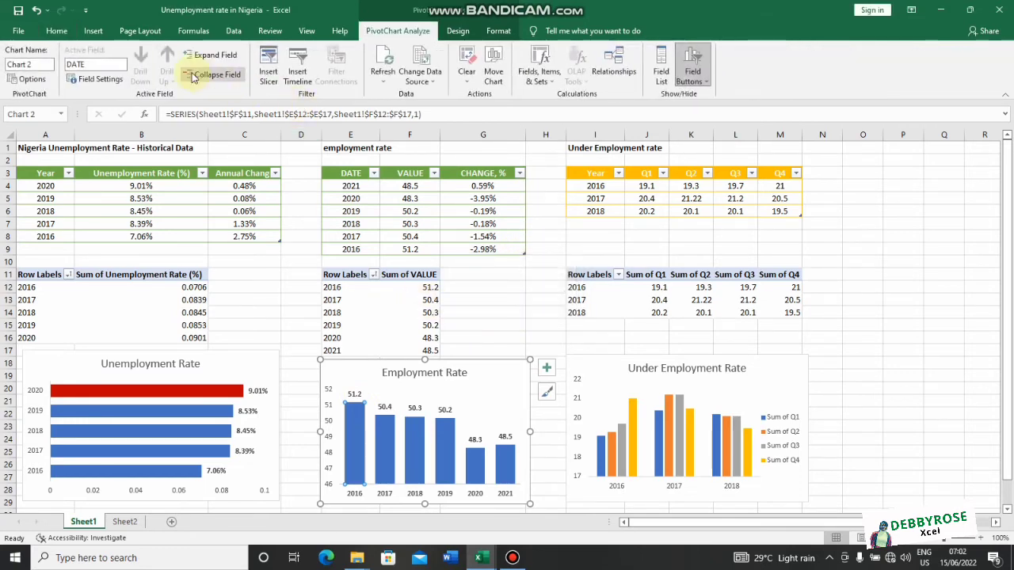
pyautogui.click(54, 30)
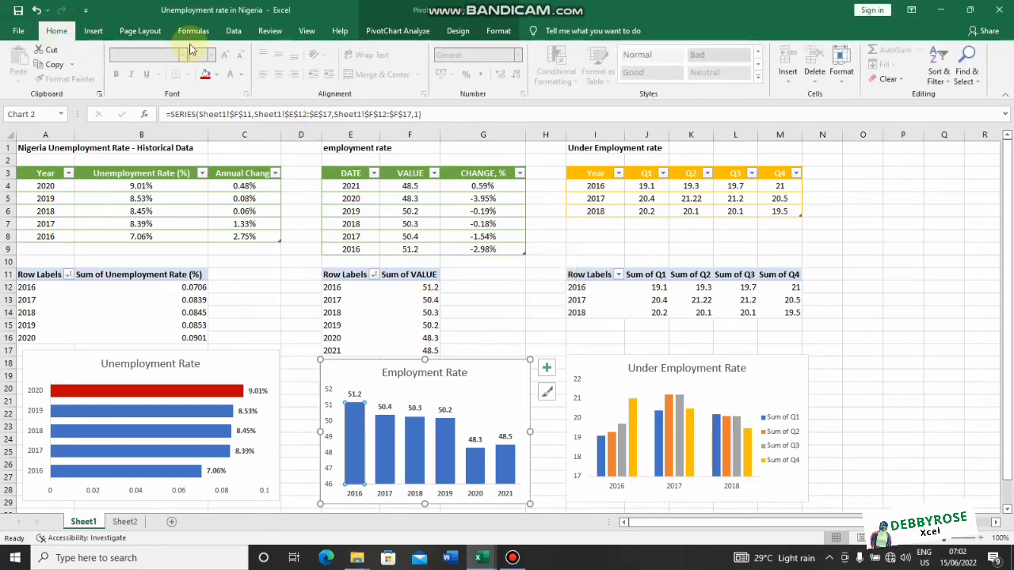
pyautogui.click(217, 73)
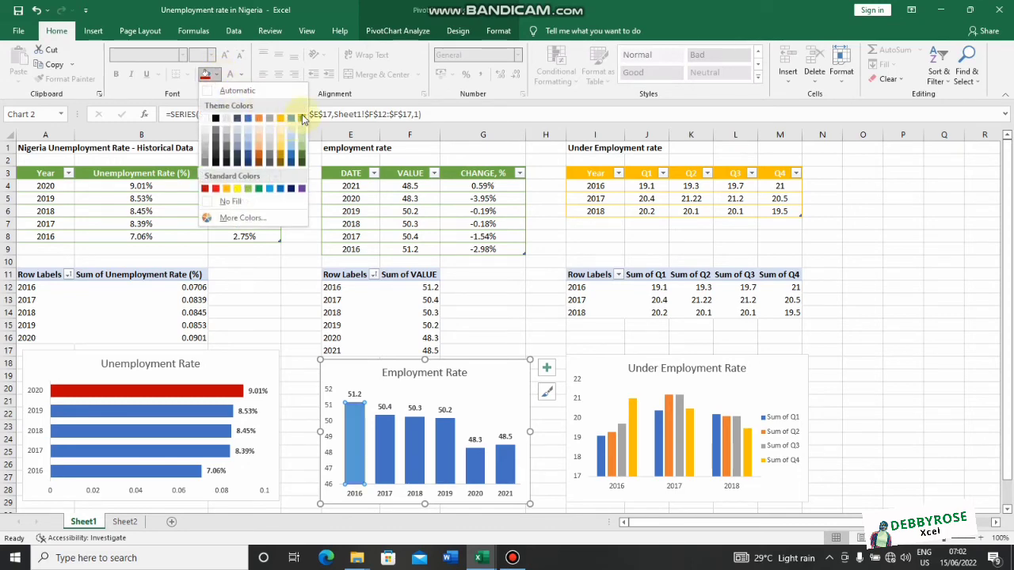
pyautogui.press('Escape')
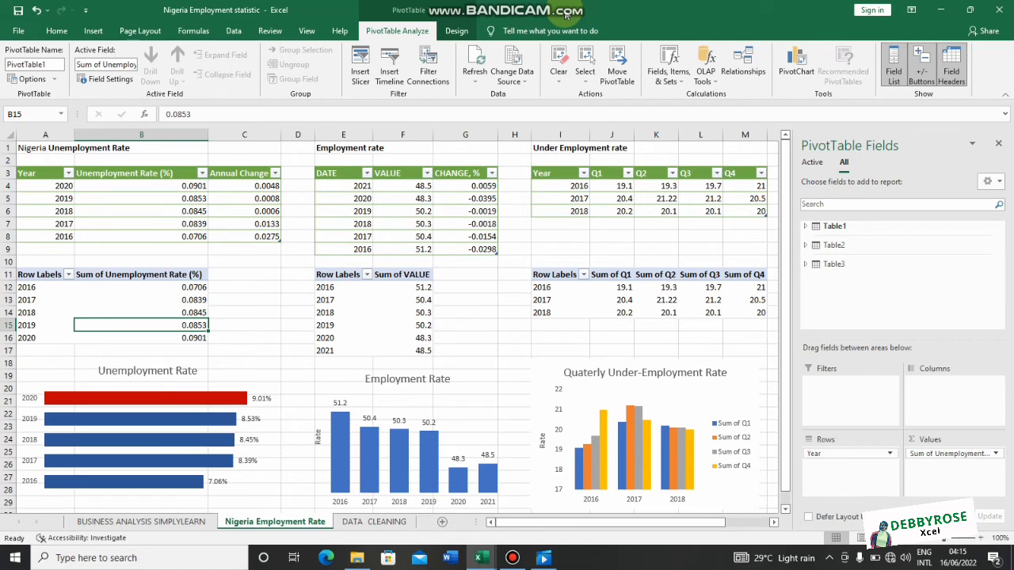
# In the Nigeria Employment statistic workbook, examine the PivotTable creation options for the unemployment source table, including the Data Model option, without creating one.
pyautogui.click(998, 144)
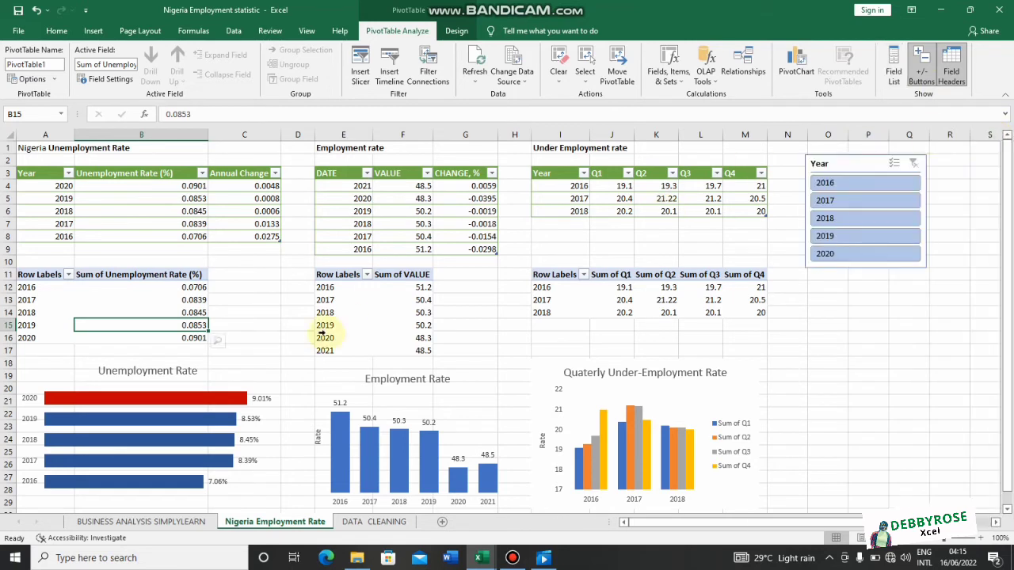
pyautogui.click(182, 300)
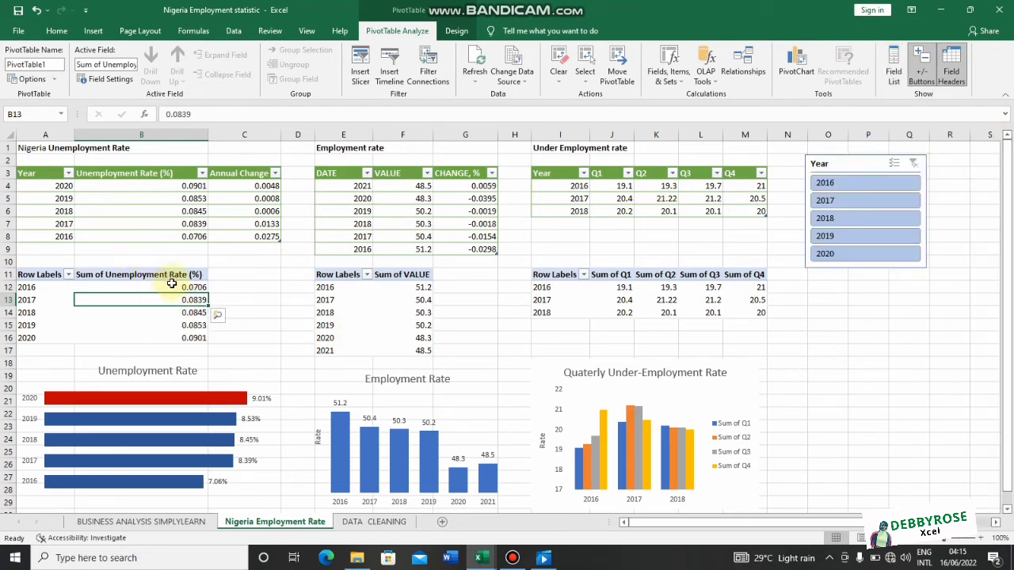
pyautogui.click(92, 32)
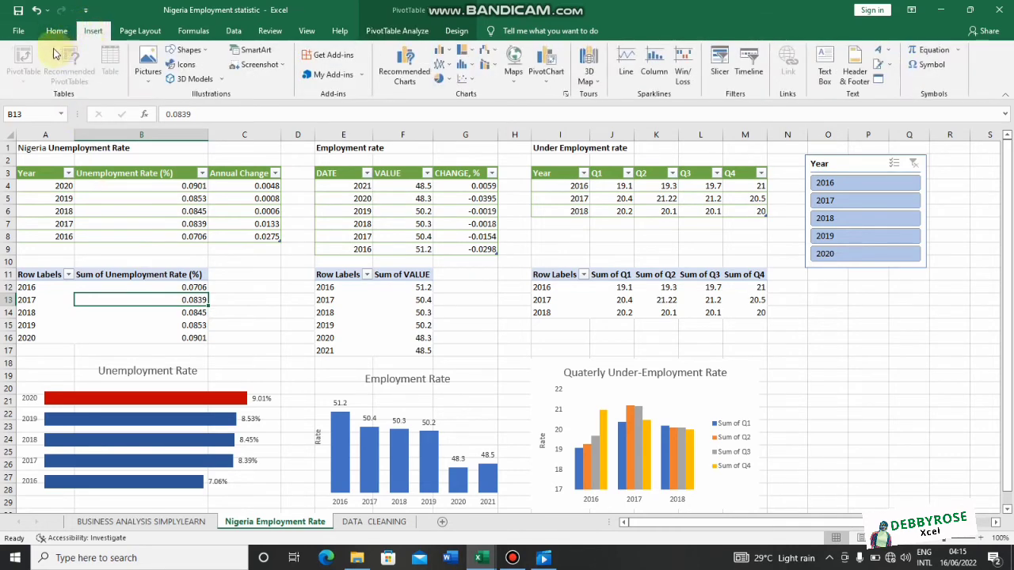
pyautogui.click(251, 274)
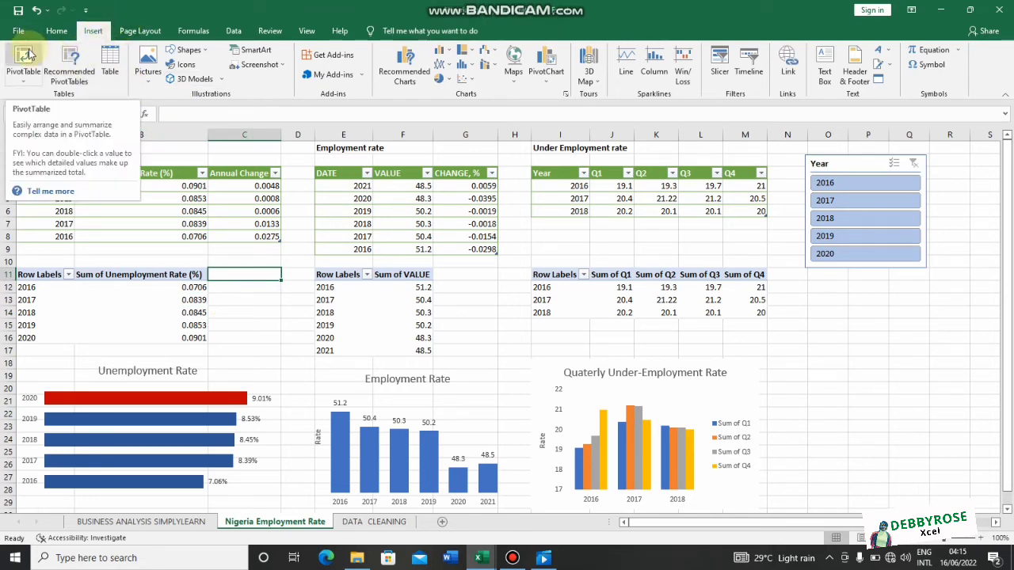
pyautogui.click(213, 214)
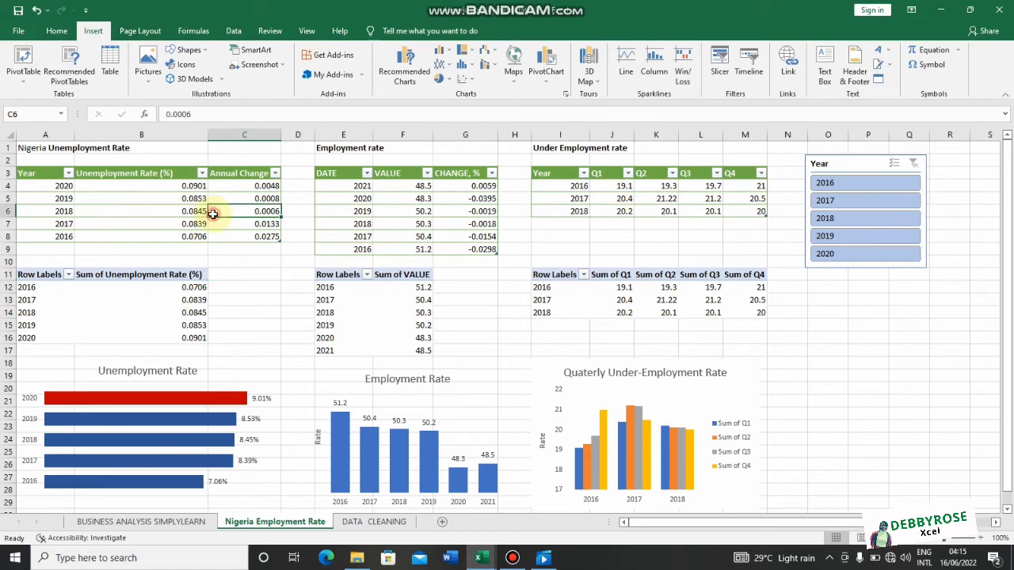
pyautogui.click(16, 58)
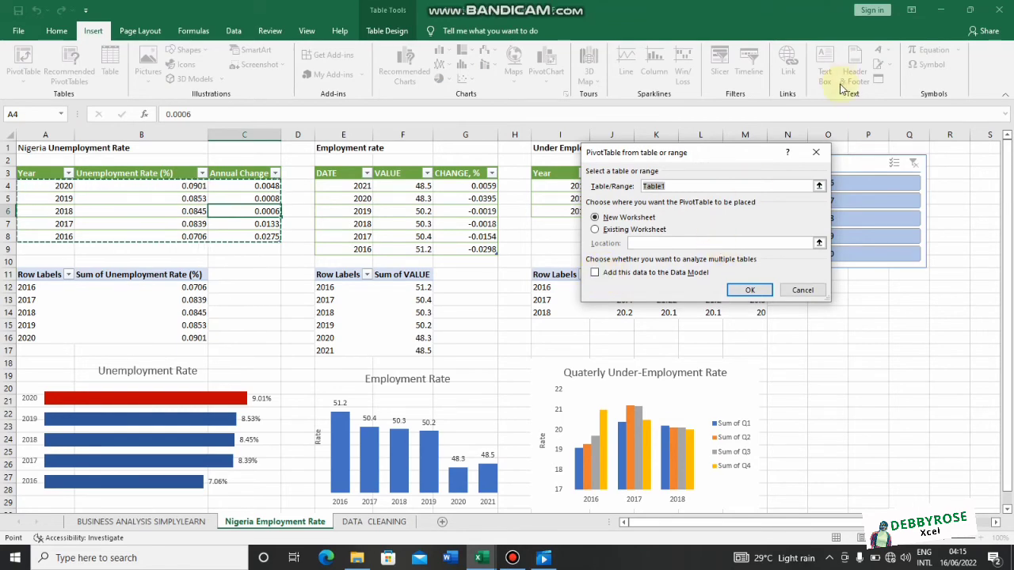
pyautogui.click(817, 156)
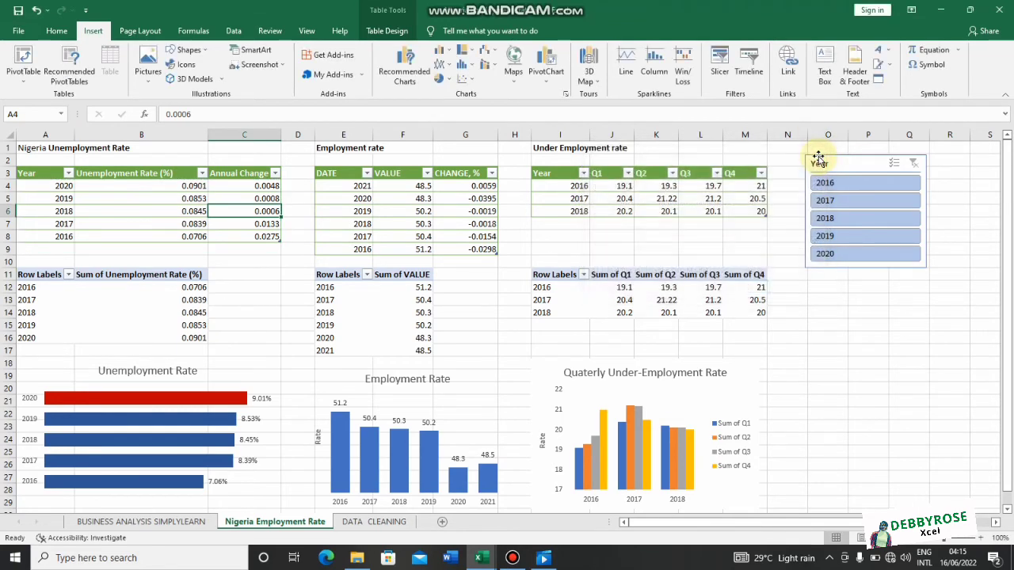
# Review the active tables and fields in the unemployment pivot table's field list, and close the list.
pyautogui.click(169, 299)
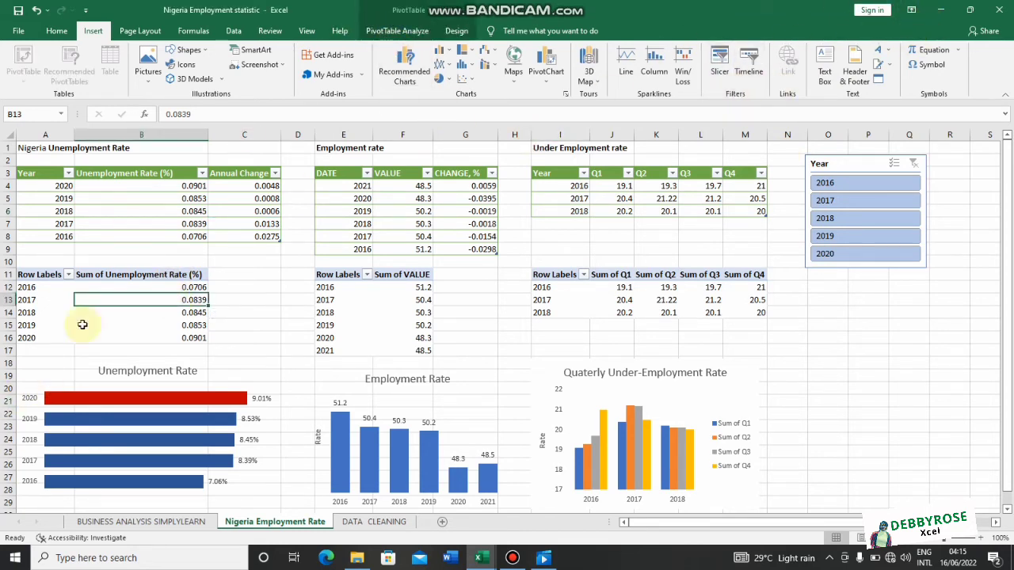
pyautogui.click(396, 31)
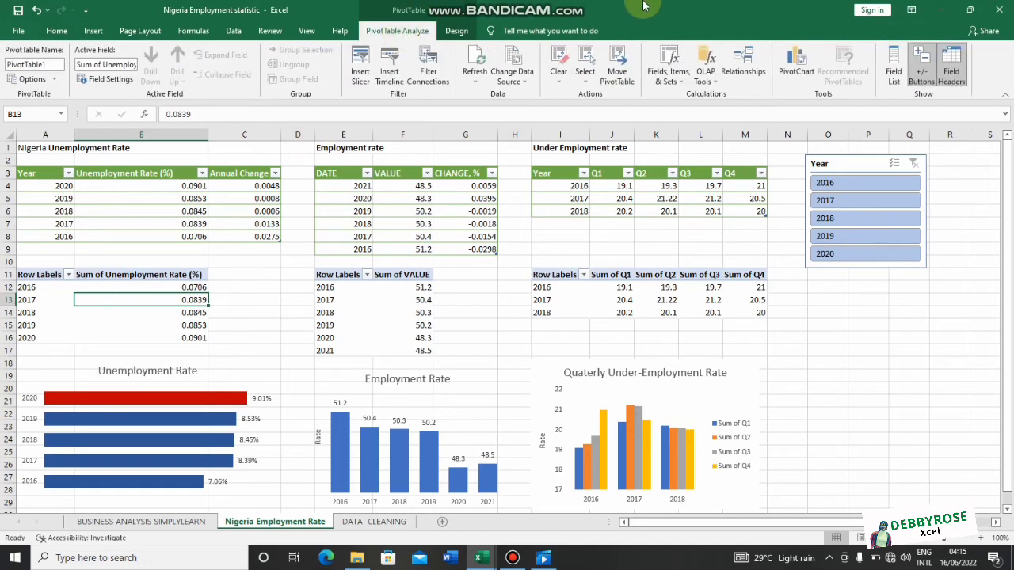
pyautogui.click(894, 57)
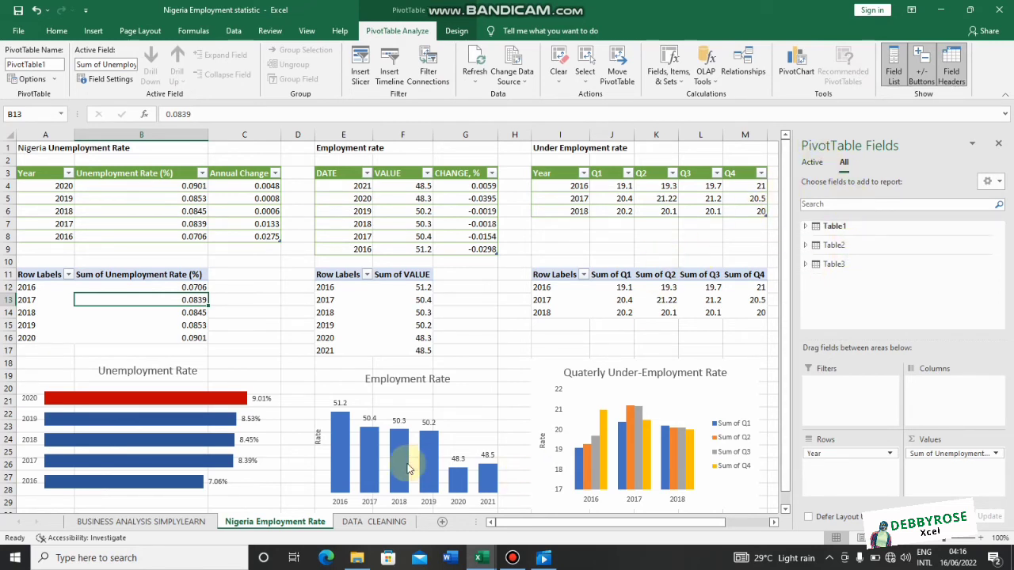
pyautogui.click(821, 169)
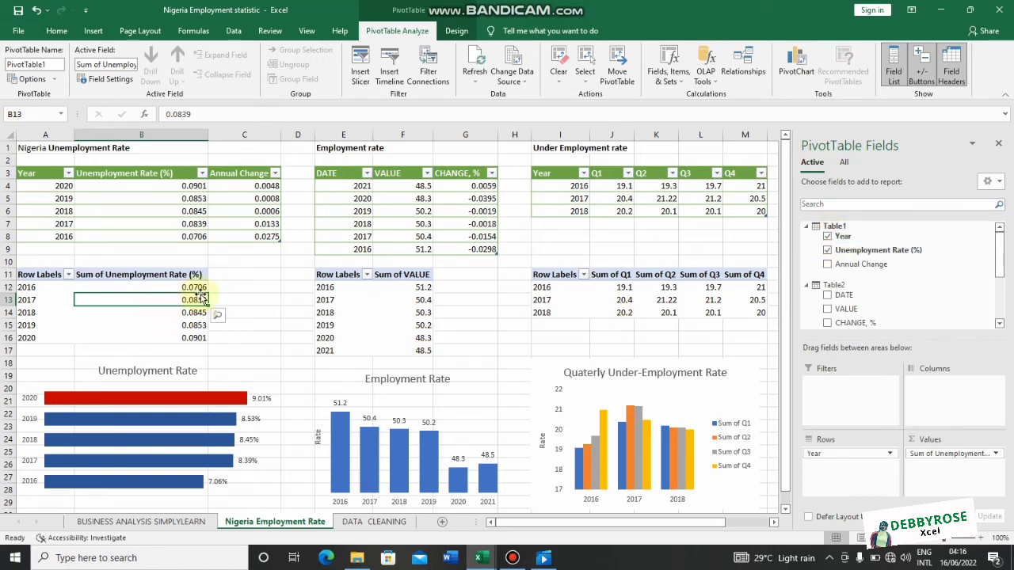
pyautogui.click(1002, 144)
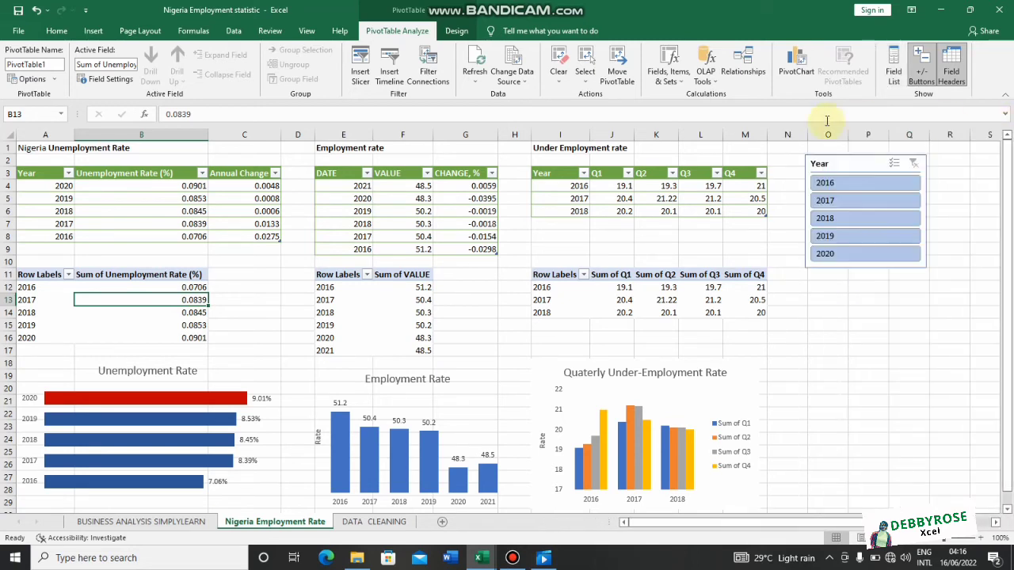
# Start a new table relationship with Data Model Table1 as the table and Year as its foreign column.
pyautogui.click(745, 60)
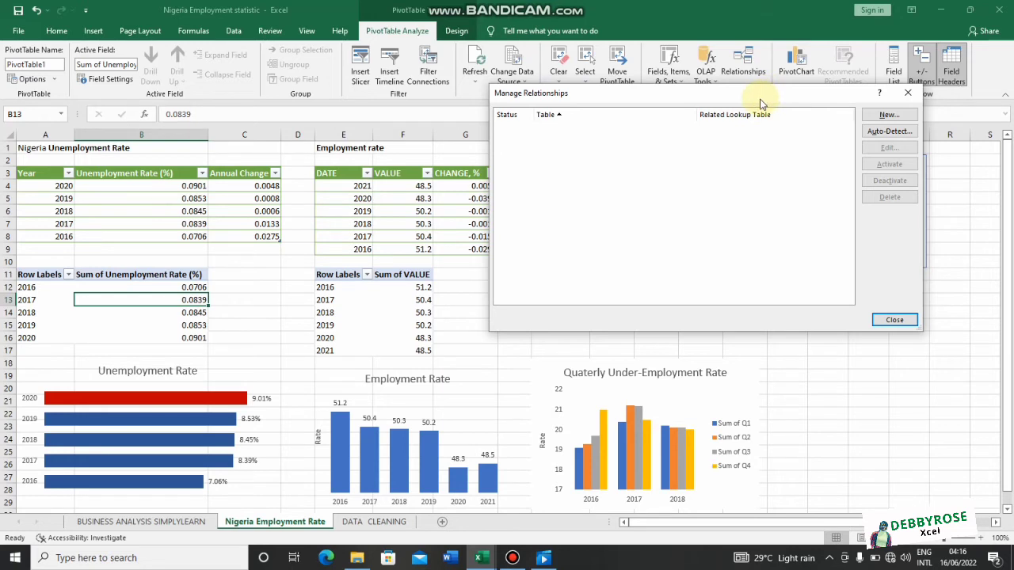
pyautogui.click(889, 116)
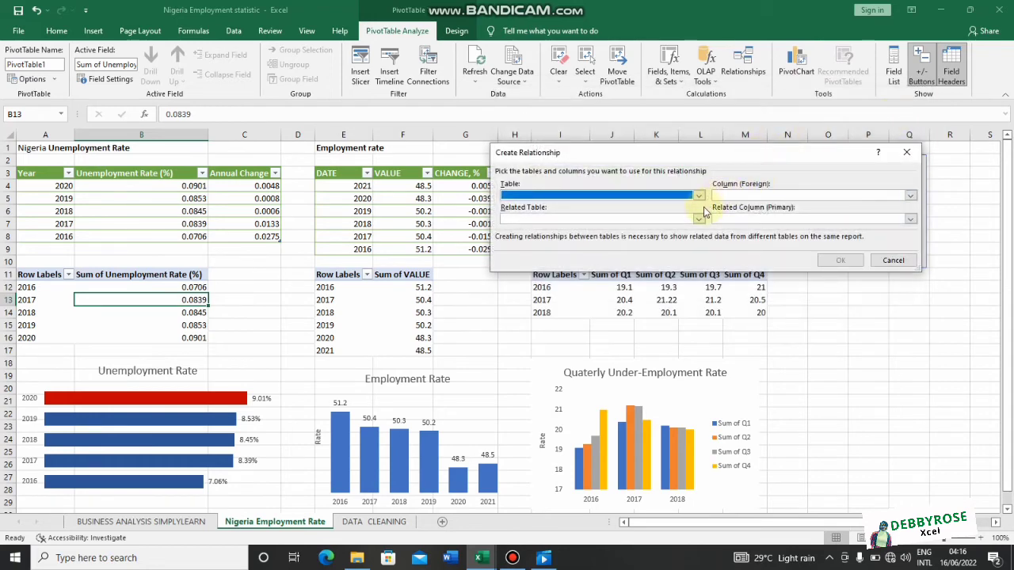
pyautogui.click(701, 197)
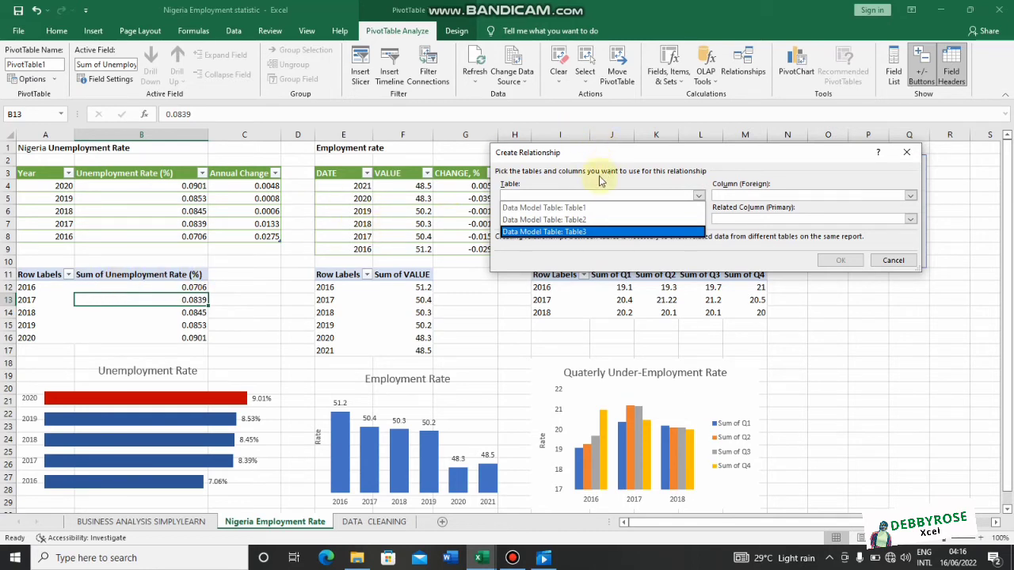
pyautogui.click(583, 207)
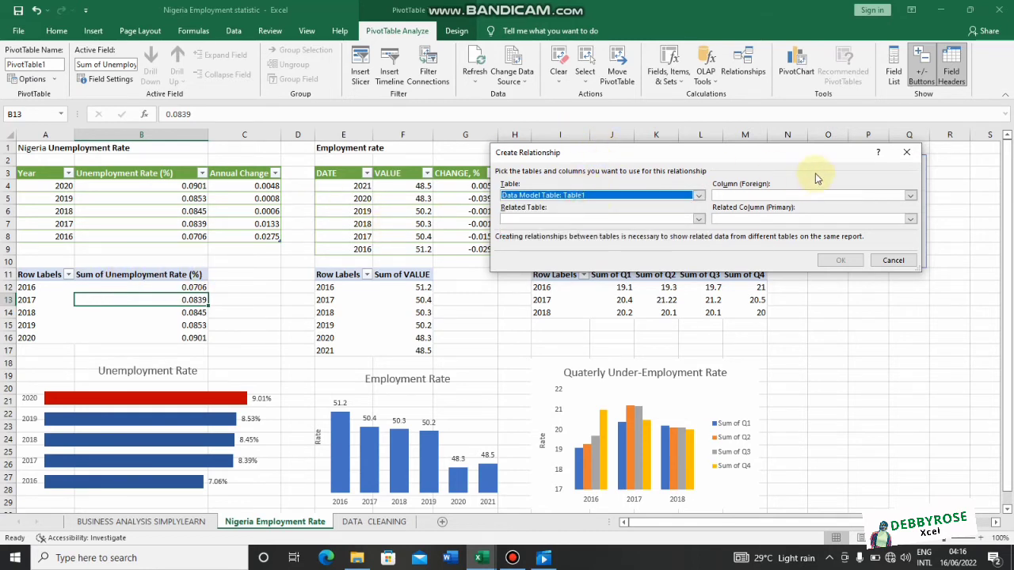
pyautogui.click(911, 196)
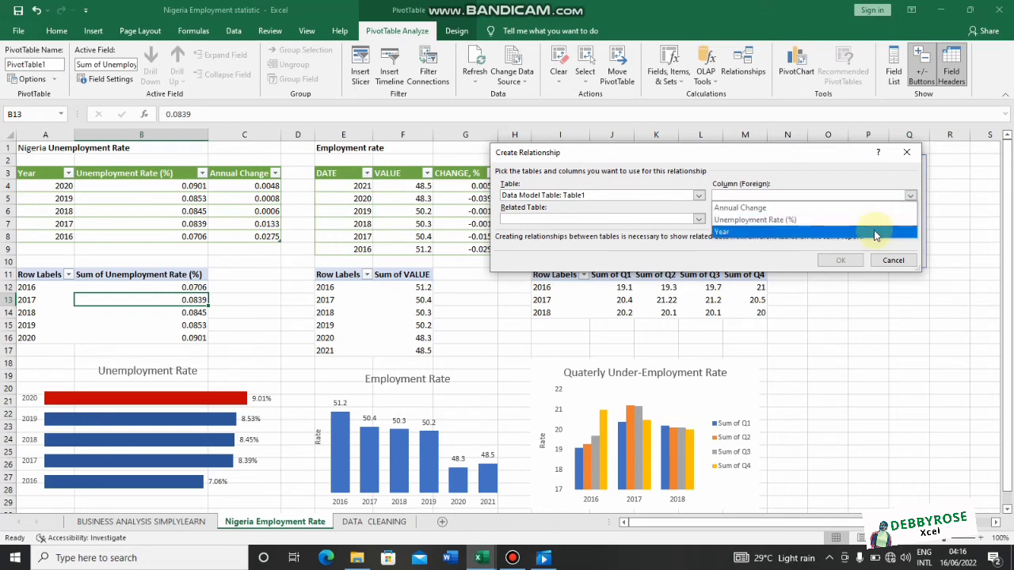
pyautogui.click(876, 232)
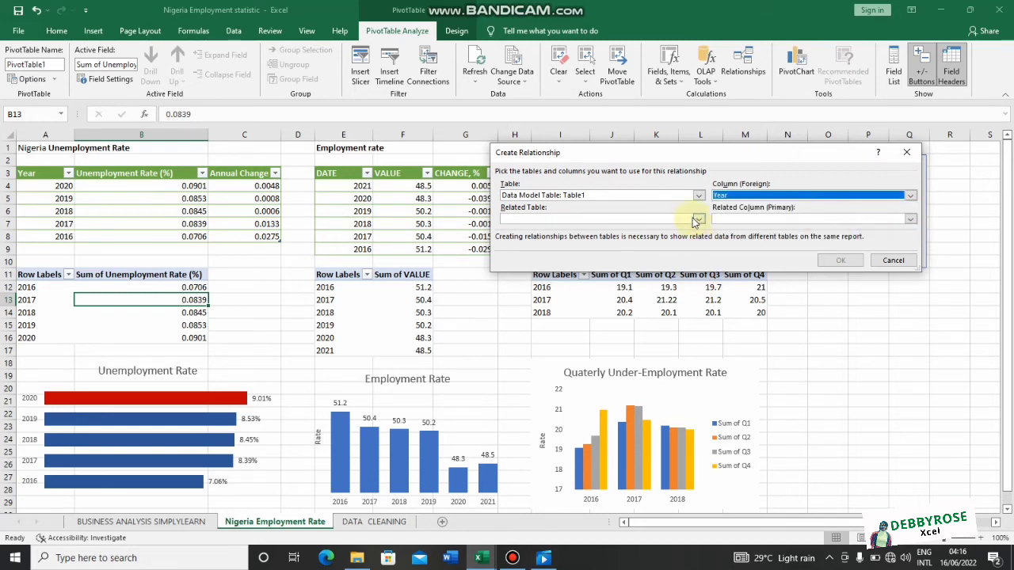
# Complete the Table1 relationship with Data Model Table2 as the related table and DATE as its primary column, and close the relationship manager.
pyautogui.click(697, 219)
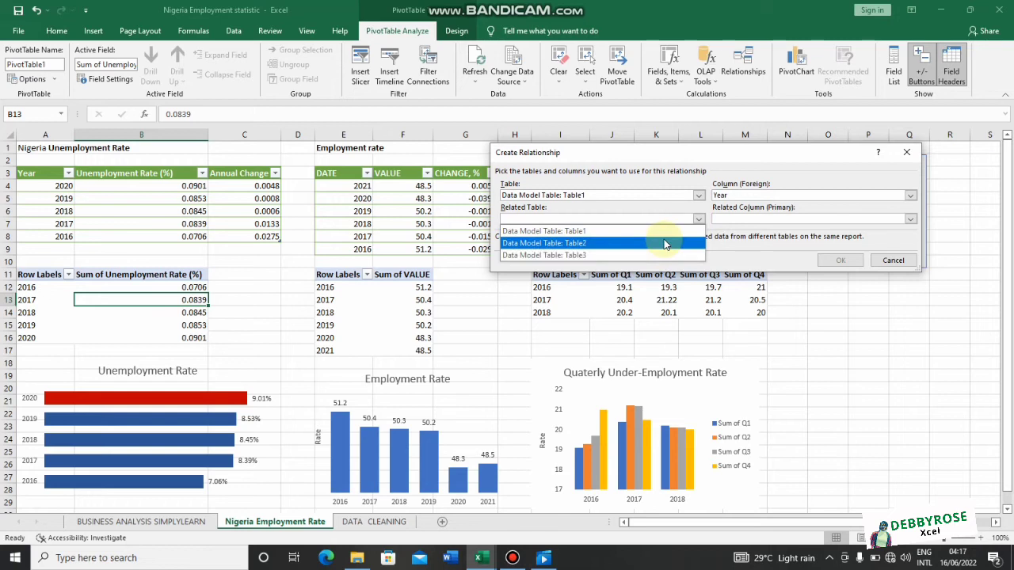
pyautogui.click(665, 243)
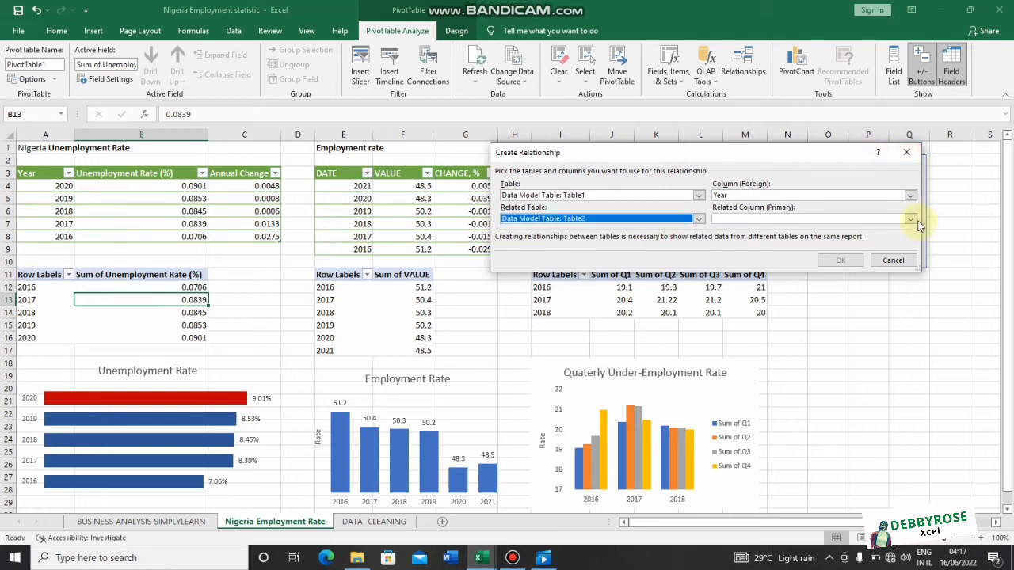
pyautogui.click(911, 222)
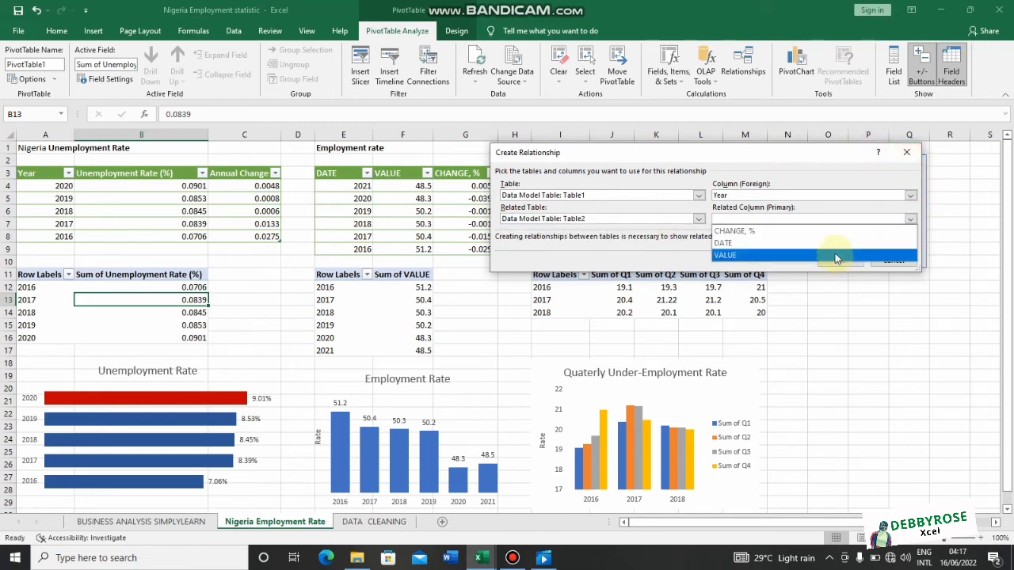
pyautogui.click(838, 243)
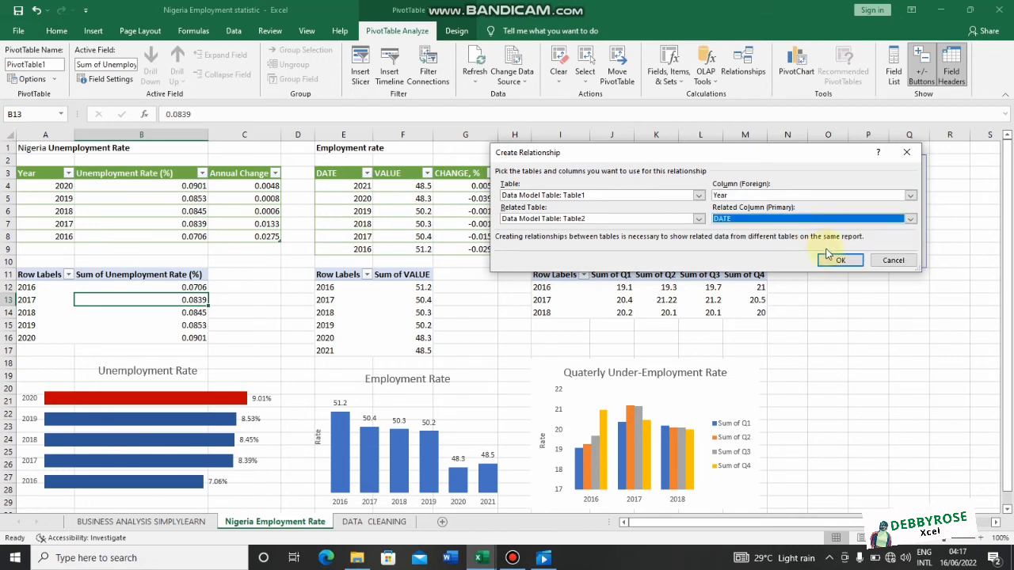
pyautogui.click(832, 261)
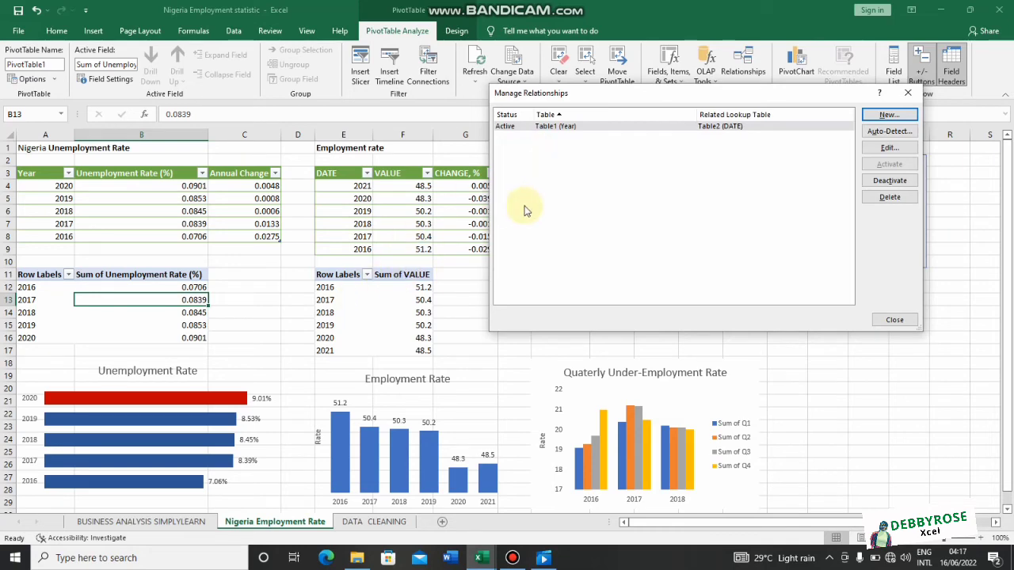
pyautogui.click(894, 320)
# From the employment pivot table, start a new relationship with Data Model Table2 as the table and DATE as its foreign column.
pyautogui.click(369, 292)
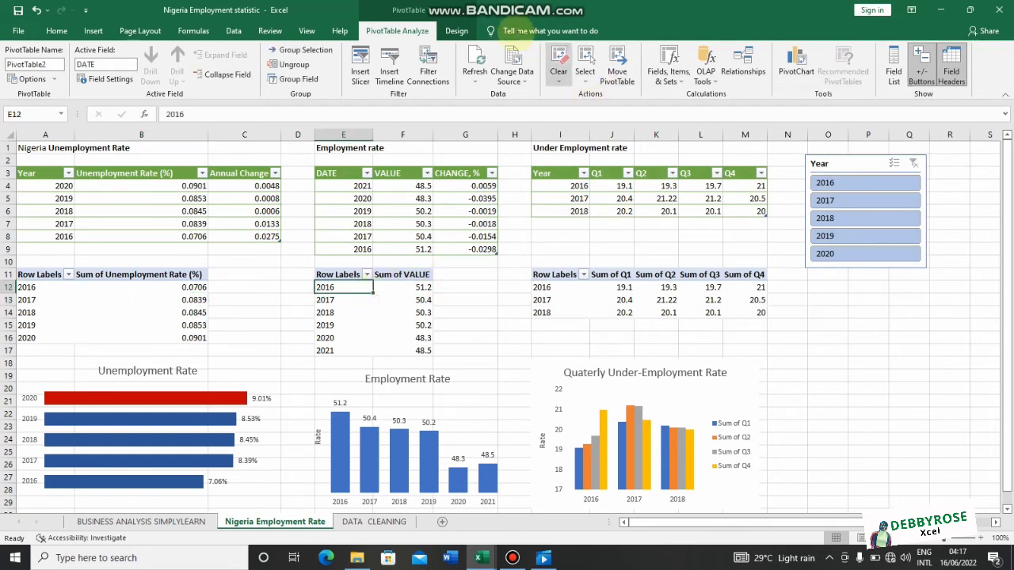
pyautogui.click(743, 63)
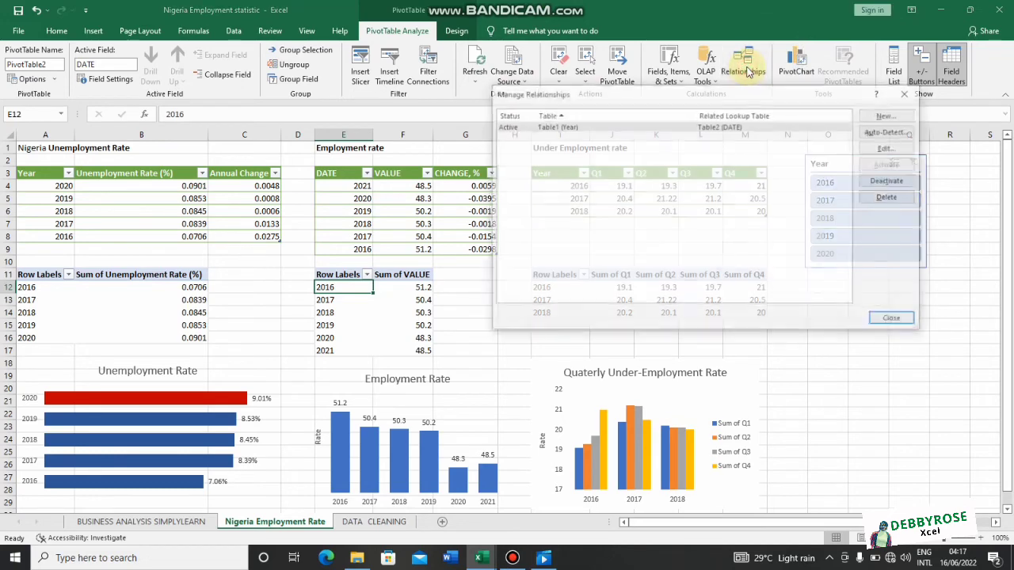
pyautogui.click(886, 115)
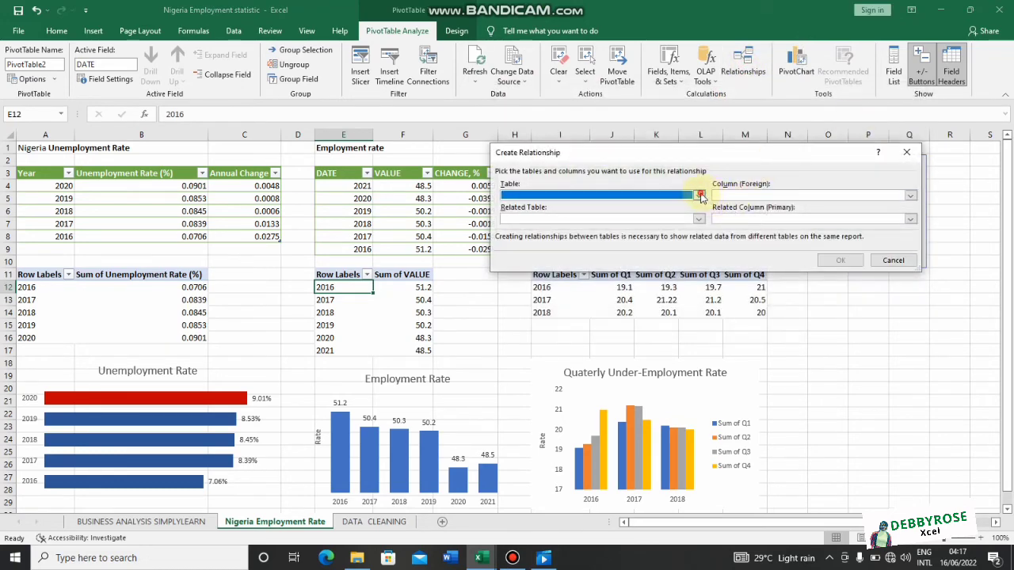
pyautogui.click(700, 195)
pyautogui.click(683, 218)
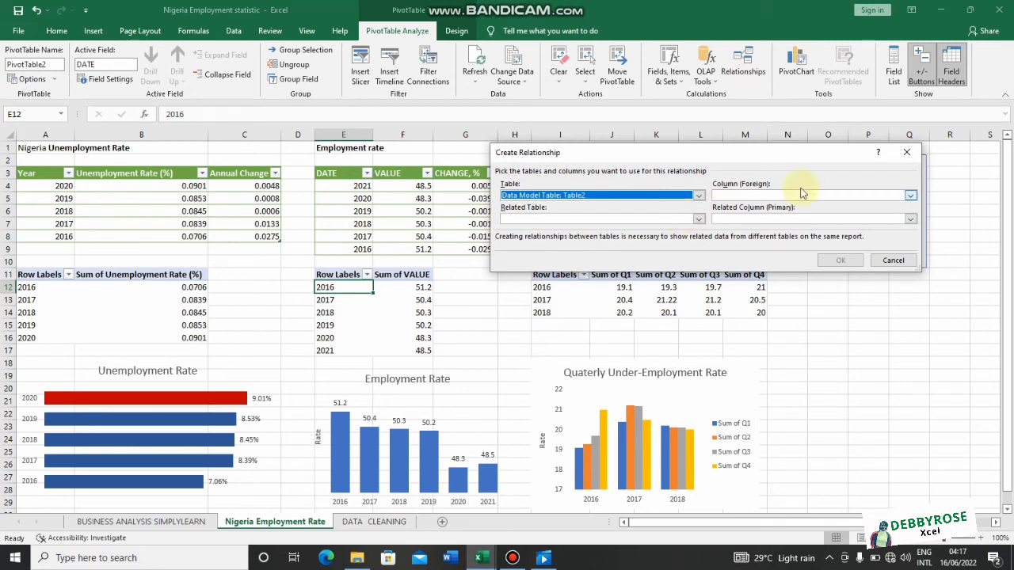
pyautogui.click(910, 197)
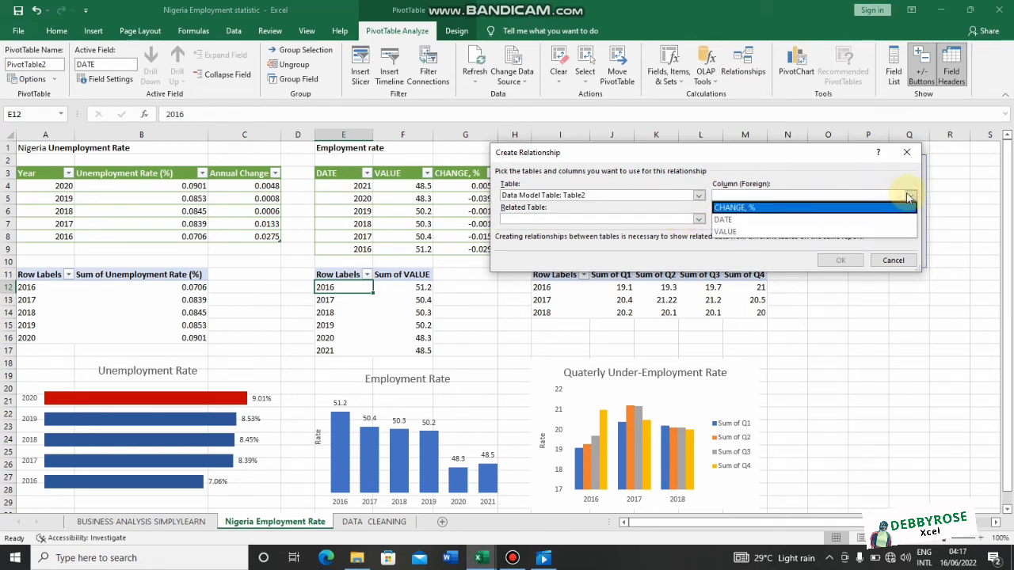
pyautogui.click(877, 221)
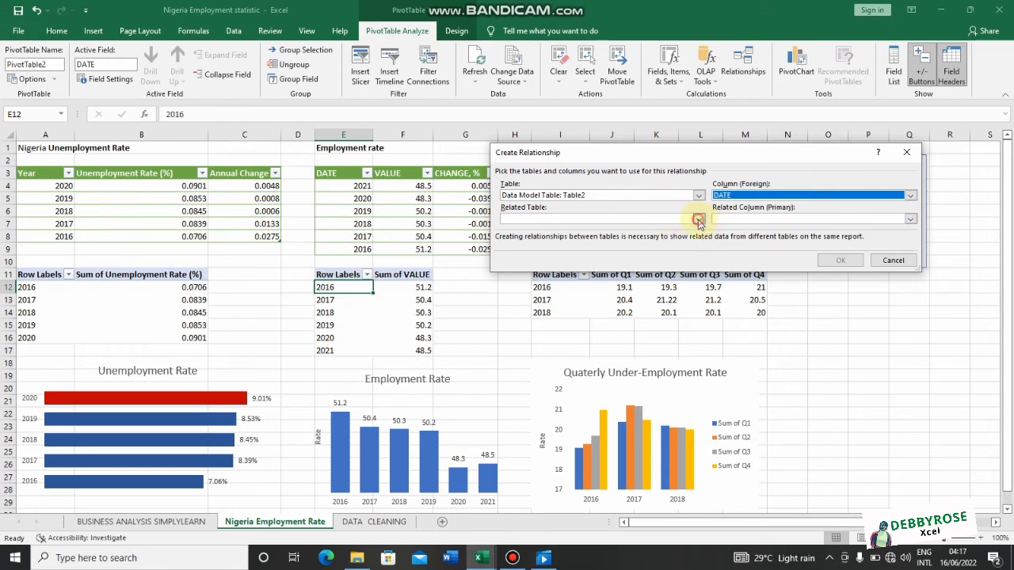
# Relate Table2 to Data Model Table3 with Year as the primary column, and close the relationship manager.
pyautogui.click(698, 220)
pyautogui.click(675, 253)
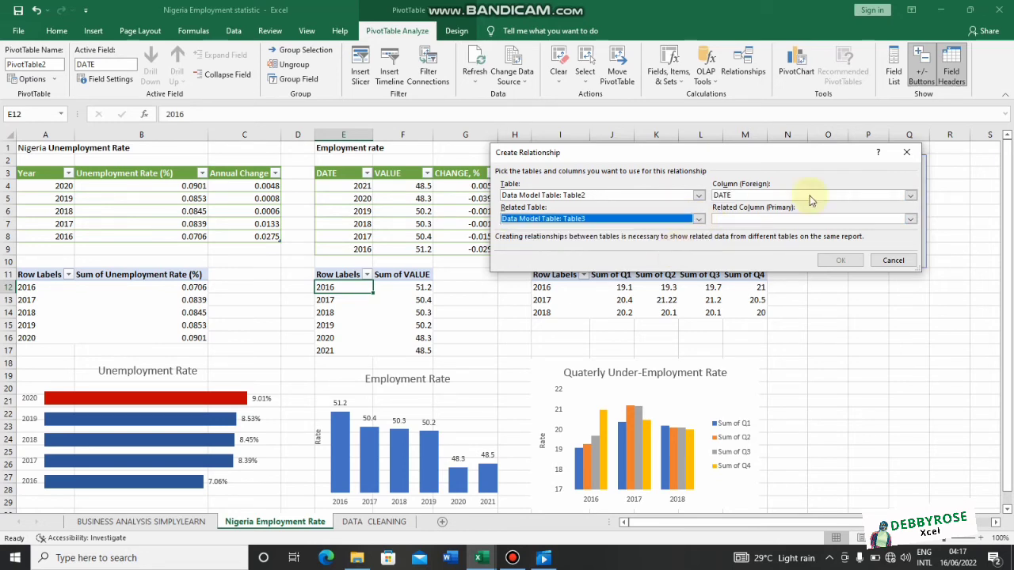
pyautogui.click(908, 221)
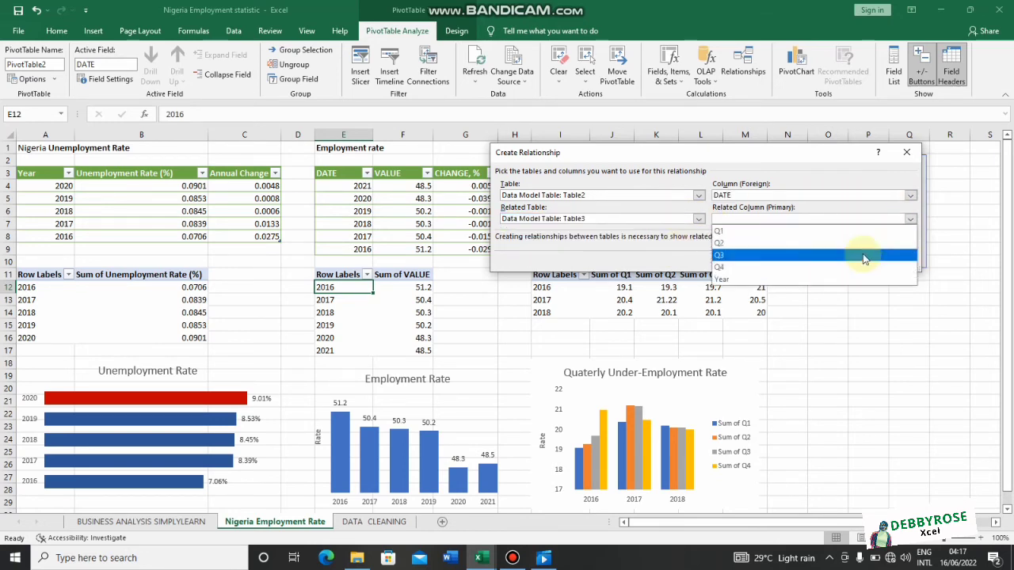
pyautogui.click(851, 279)
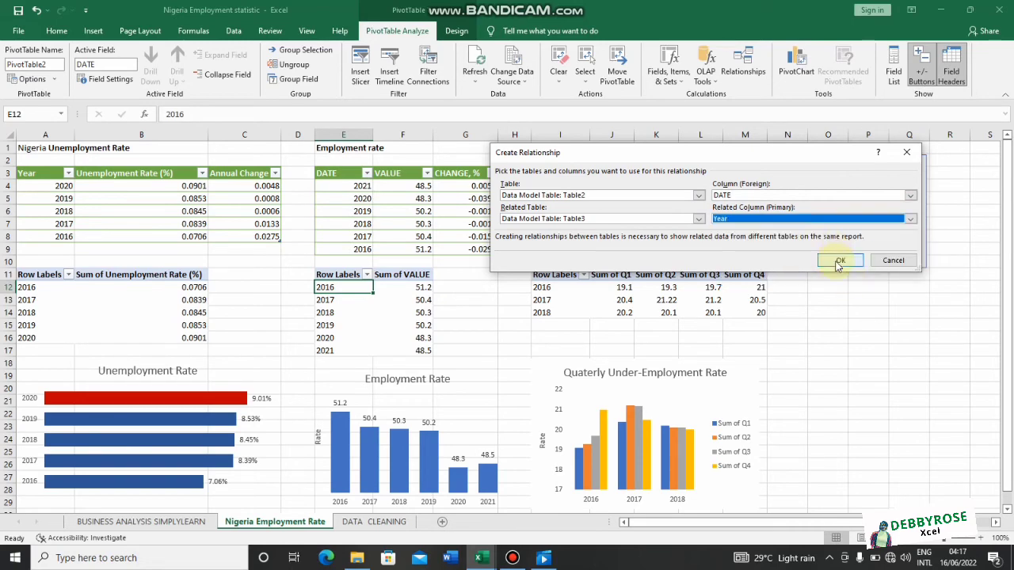
pyautogui.click(838, 263)
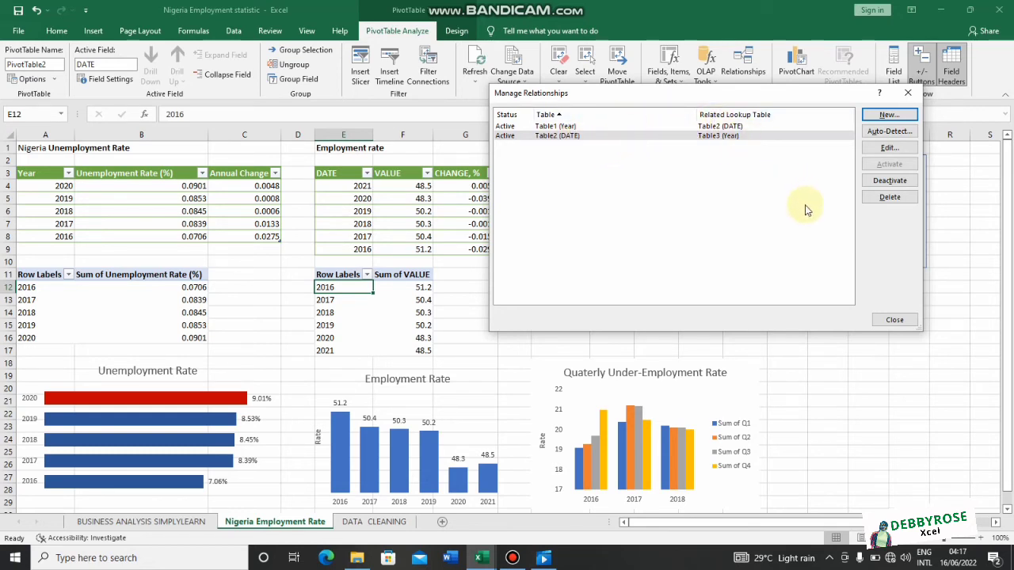
pyautogui.click(894, 320)
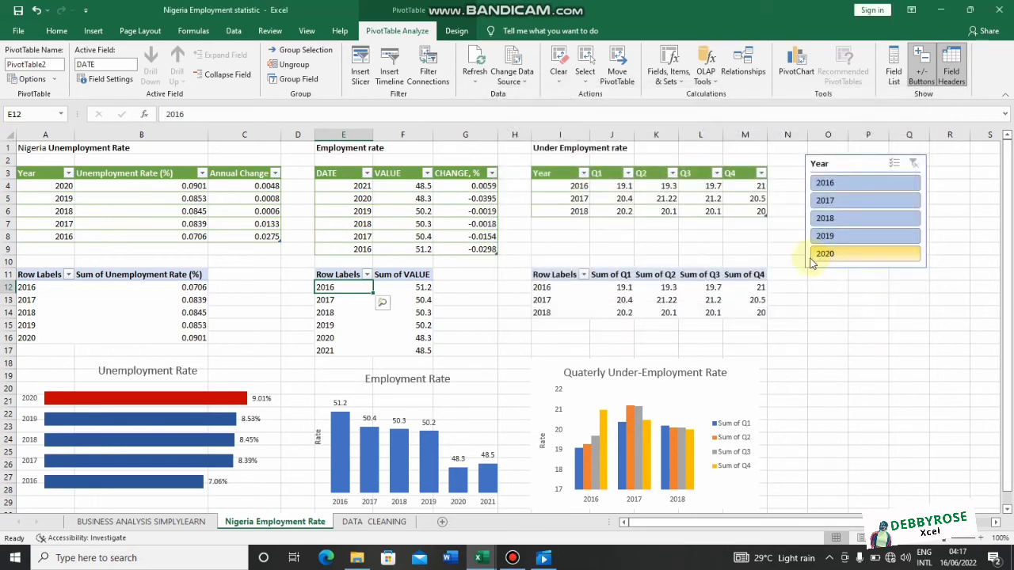
# Review the data model relationships from the under-employment pivot table, and close the relationship manager.
pyautogui.click(580, 291)
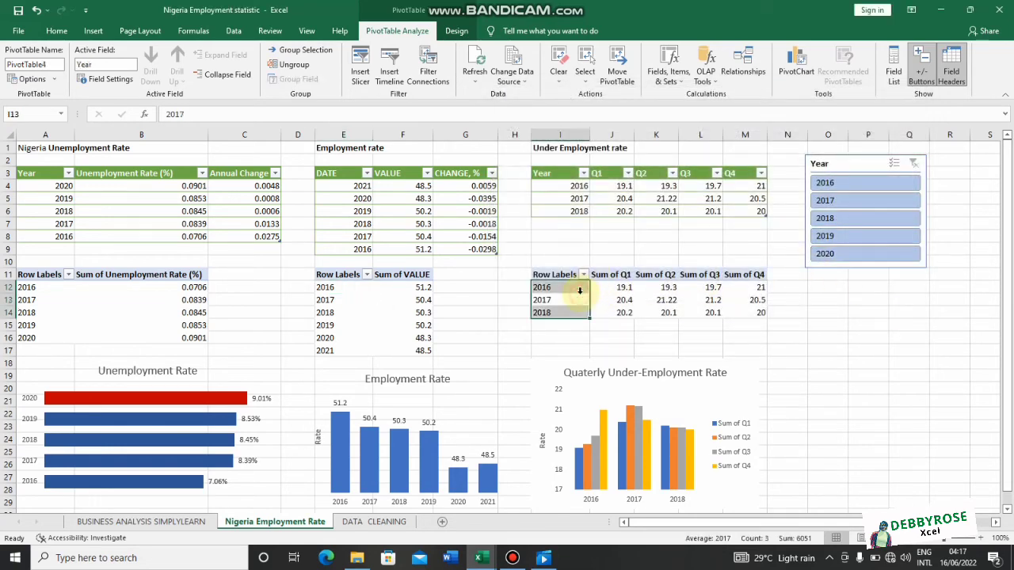
pyautogui.click(604, 288)
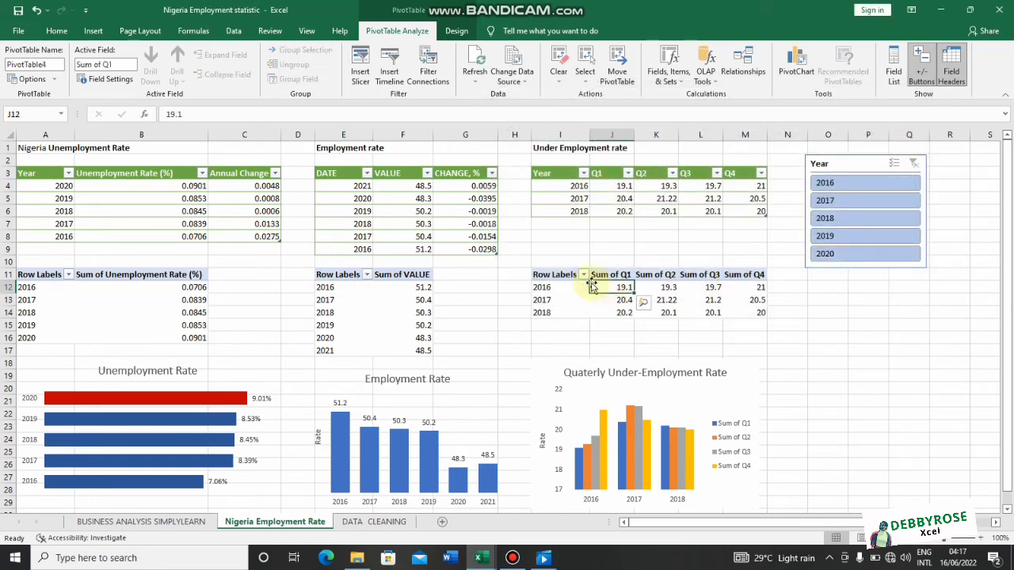
pyautogui.click(552, 292)
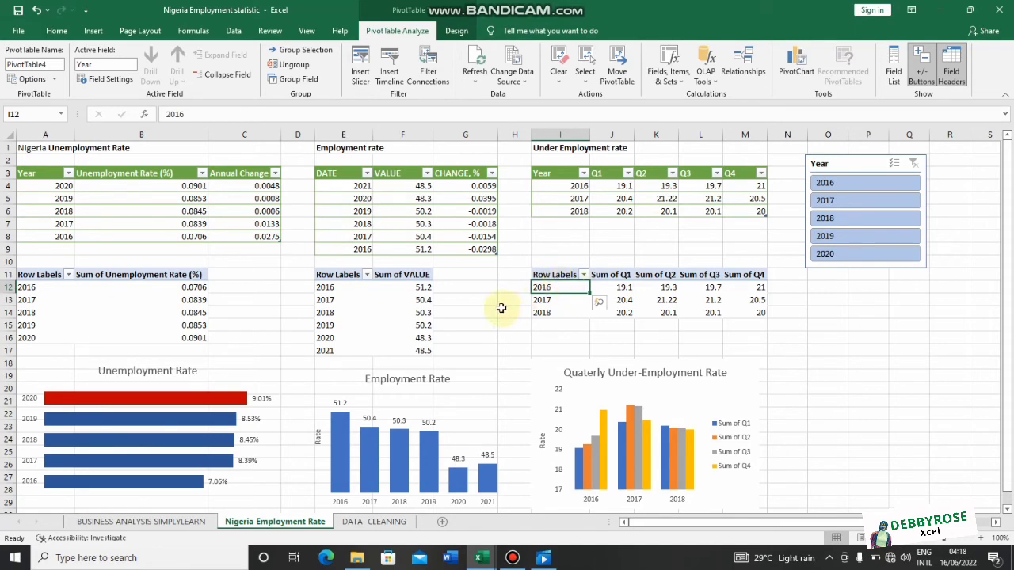
pyautogui.click(743, 63)
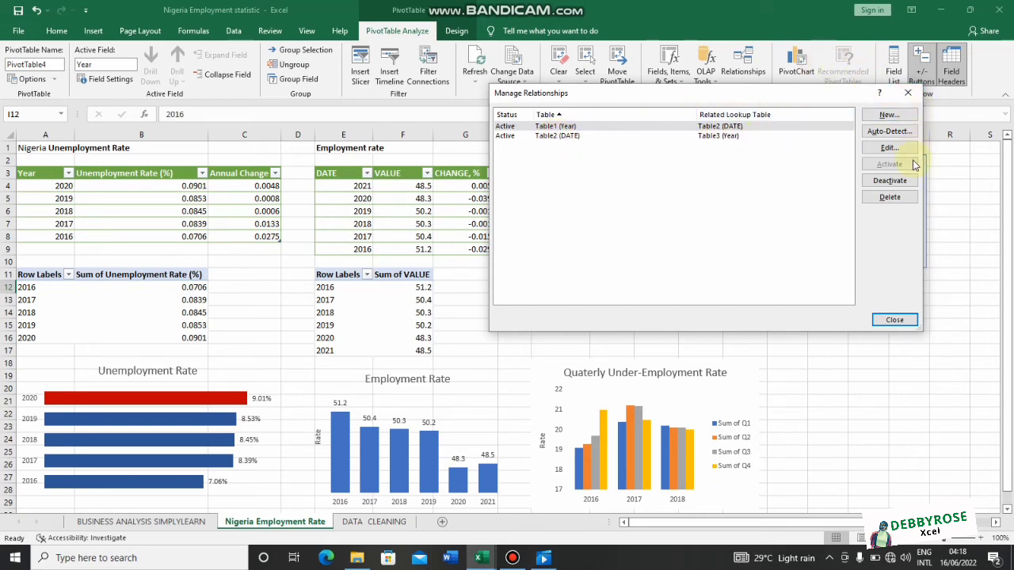
pyautogui.click(902, 320)
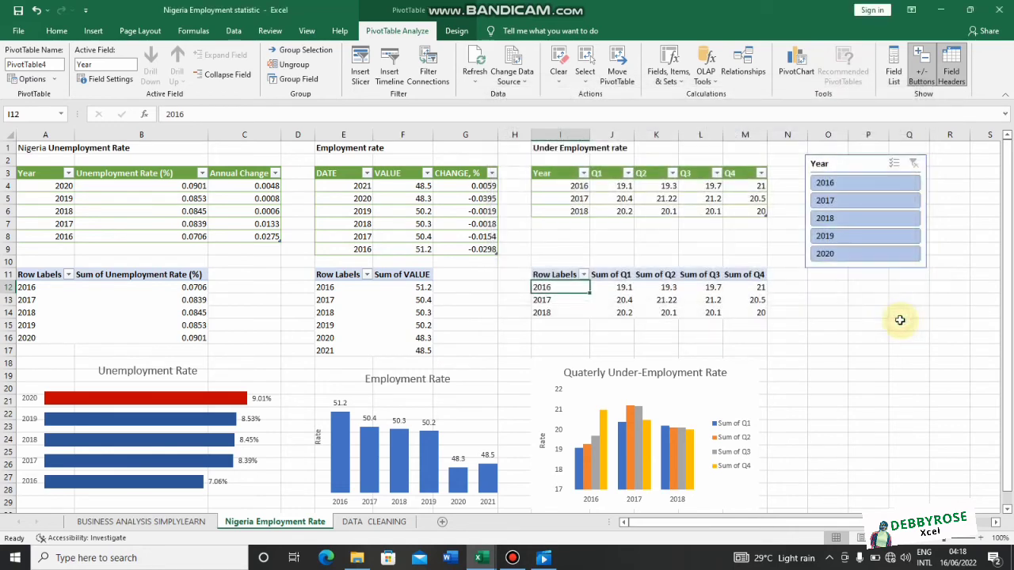
# Replace the existing Year slicer with a new slicer for Table3's Year field, inserted from the under-employment pivot table.
pyautogui.click(867, 163)
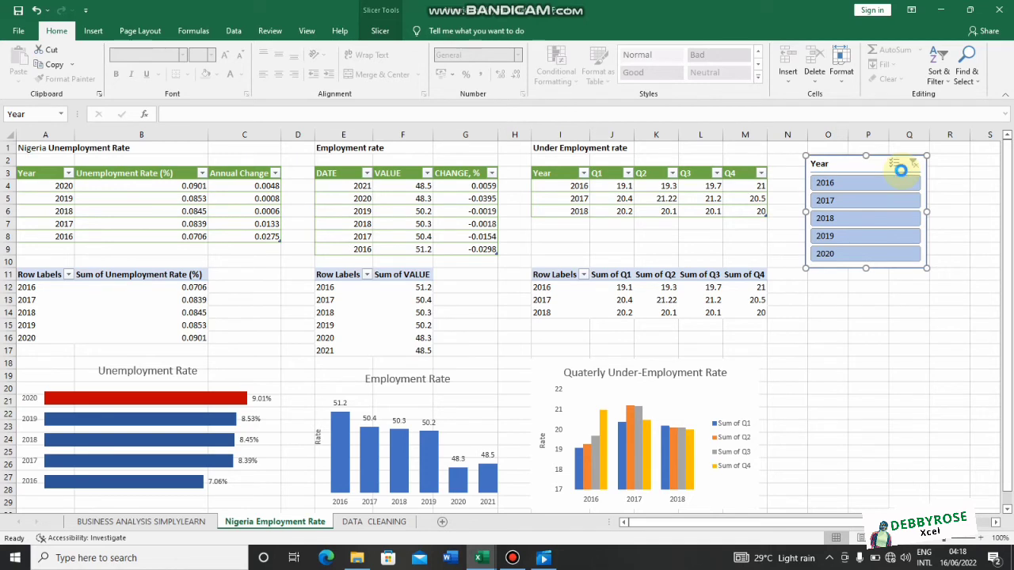
pyautogui.press('Delete')
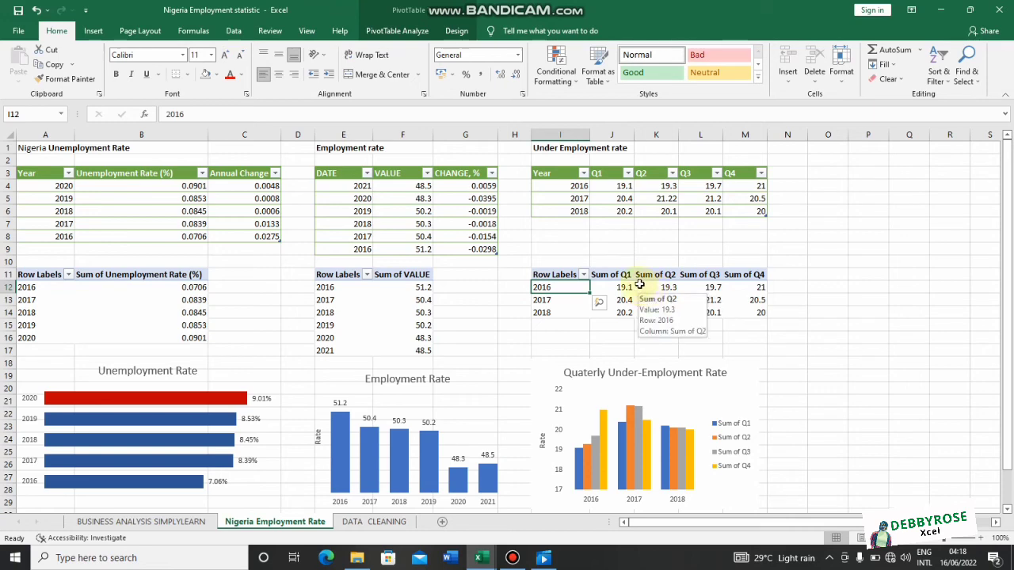
pyautogui.click(640, 286)
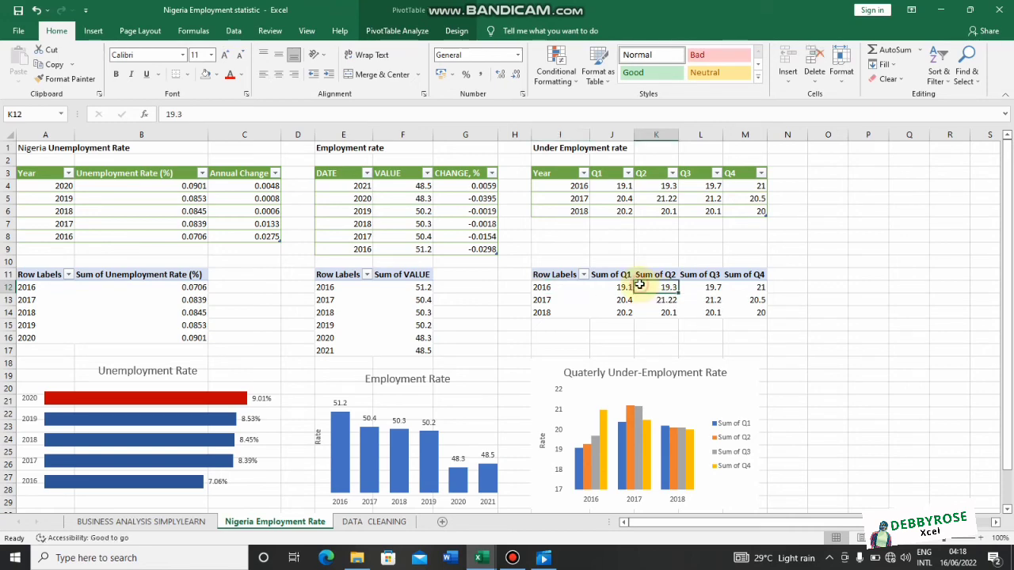
pyautogui.click(398, 31)
pyautogui.click(362, 71)
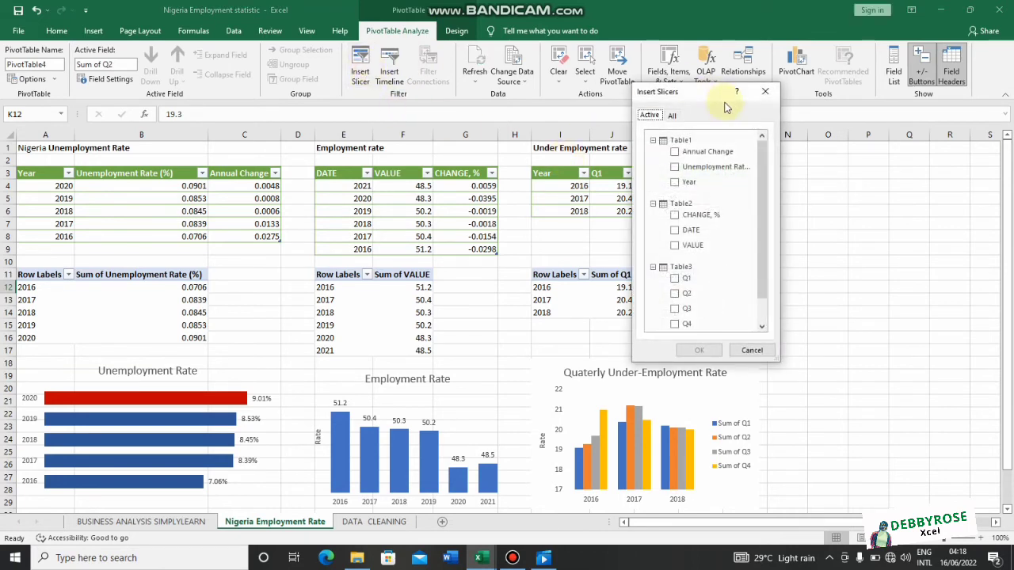
pyautogui.click(762, 251)
pyautogui.moveTo(763, 250); pyautogui.dragTo(715, 327)
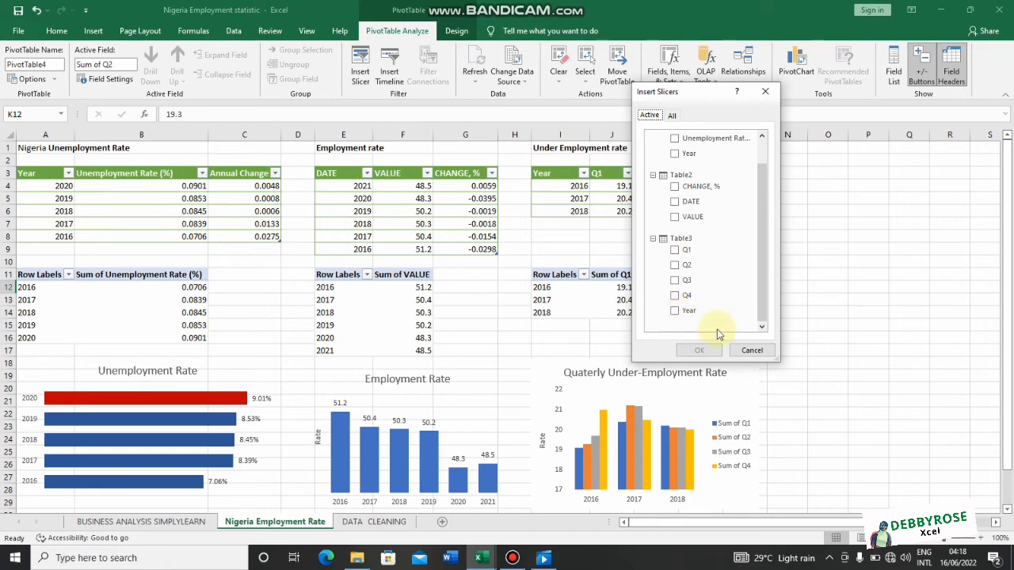
pyautogui.click(677, 312)
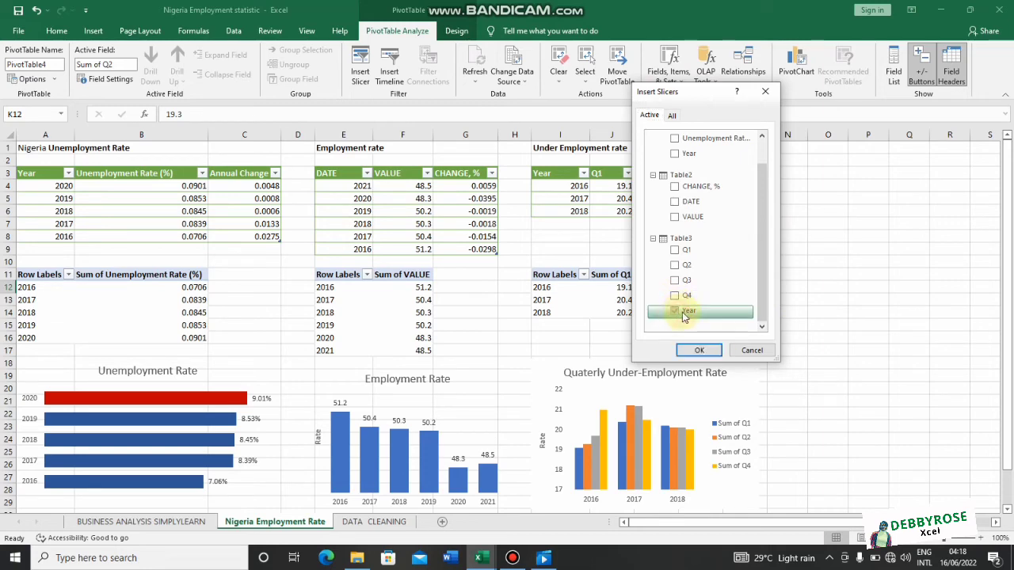
pyautogui.click(713, 349)
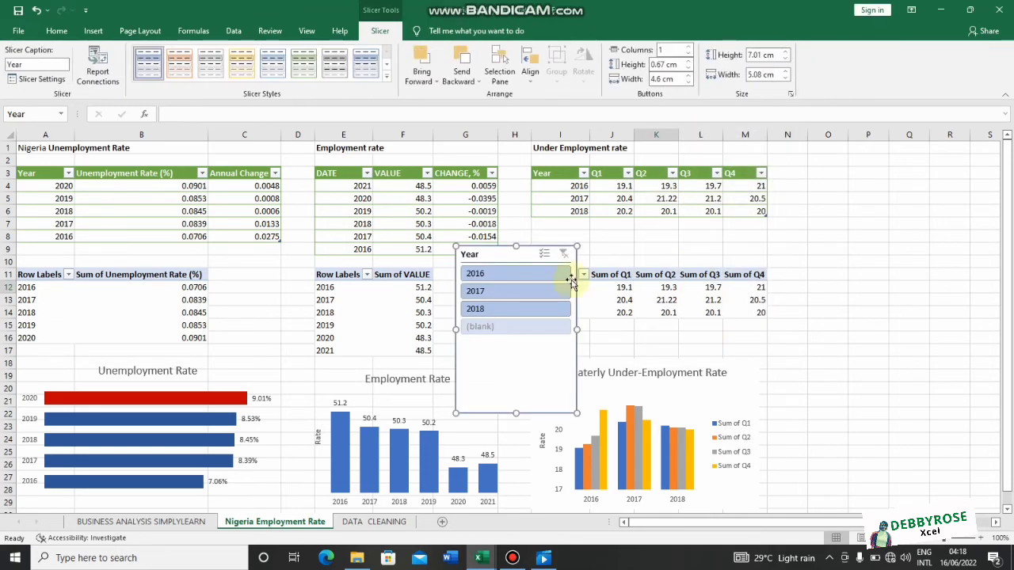
# Connect the new Year slicer to PivotTable1 and PivotTable2 in addition to PivotTable4.
pyautogui.rightClick(511, 255)
pyautogui.click(590, 407)
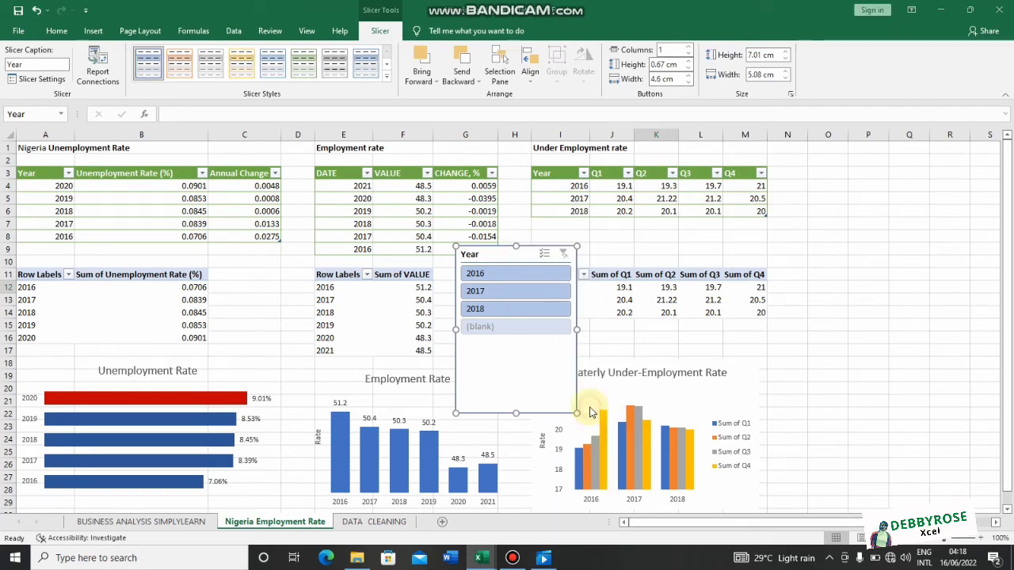
pyautogui.click(484, 413)
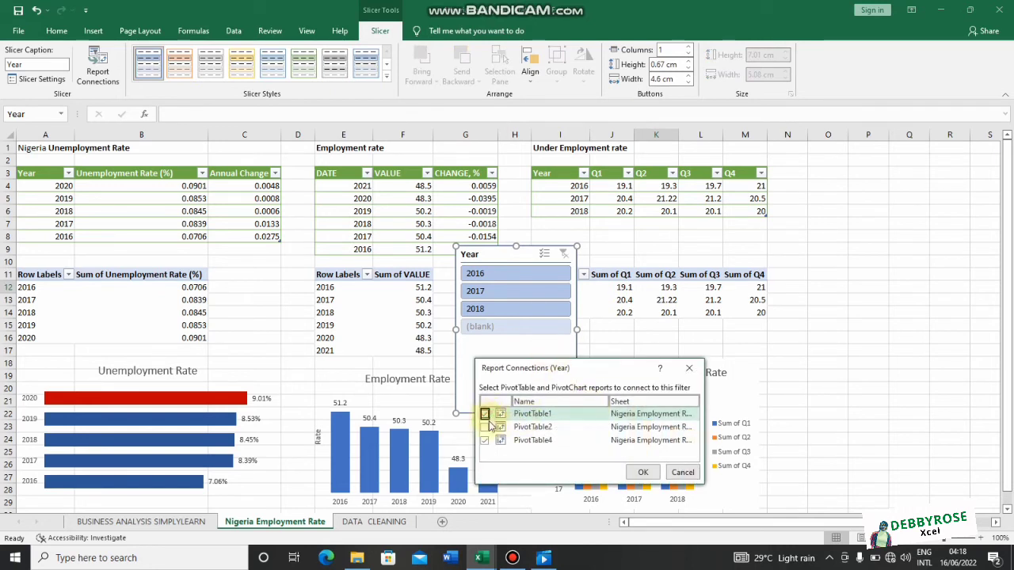
pyautogui.click(485, 427)
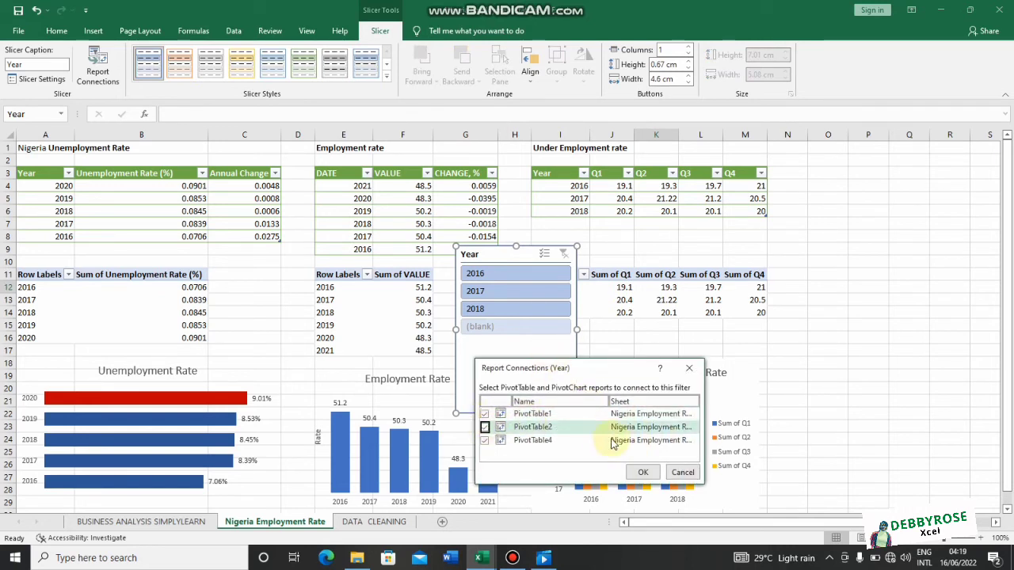
pyautogui.click(642, 473)
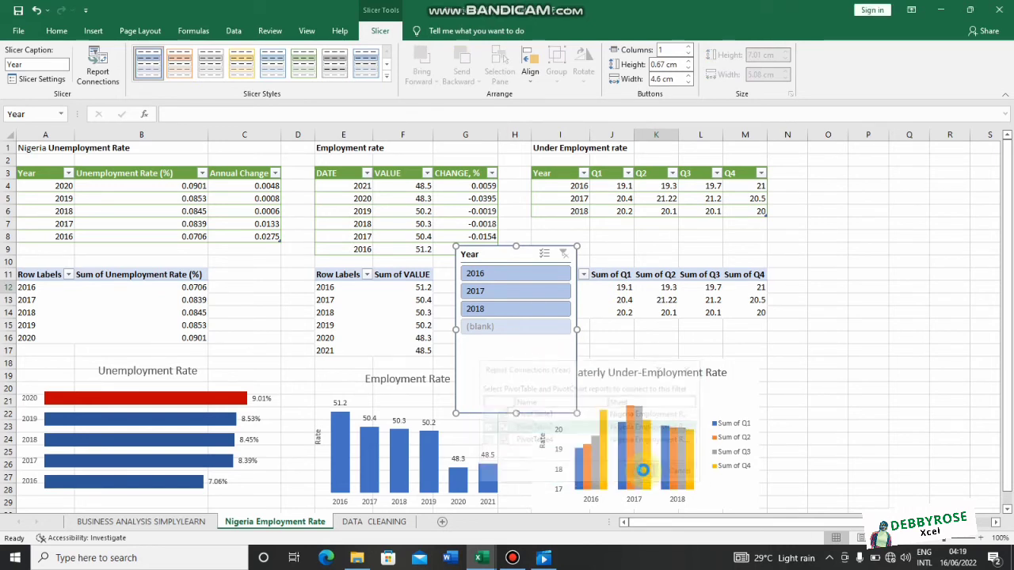
# Test the Year slicer on the connected reports by filtering to 2017 and 2016, and clear the filter.
pyautogui.click(523, 292)
pyautogui.click(513, 277)
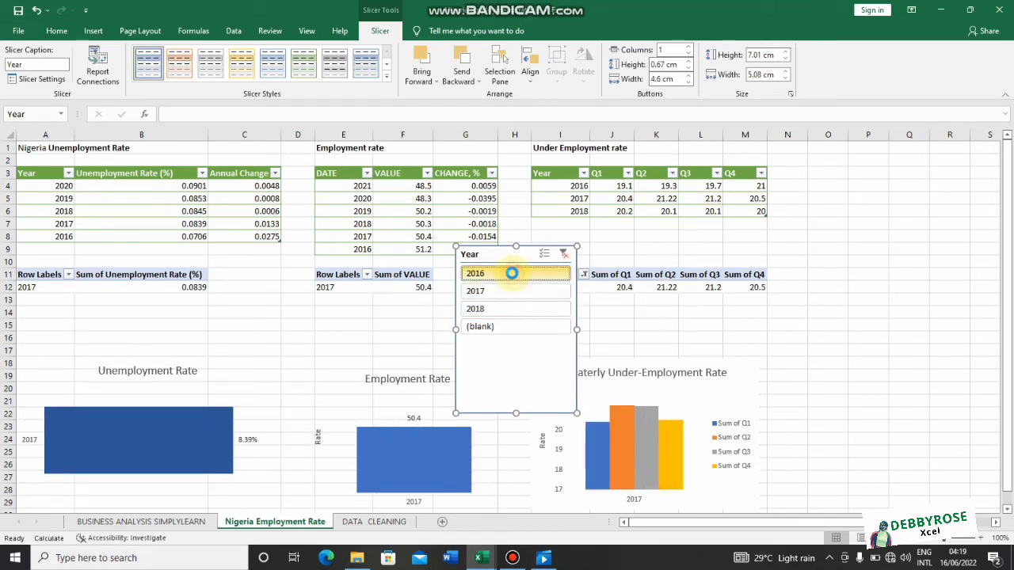
pyautogui.click(511, 286)
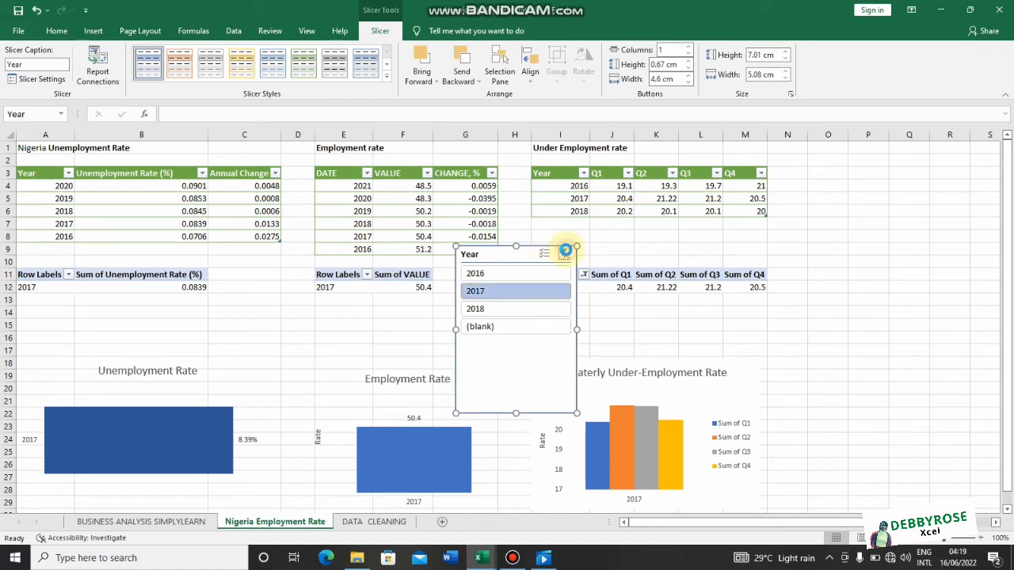
pyautogui.click(565, 253)
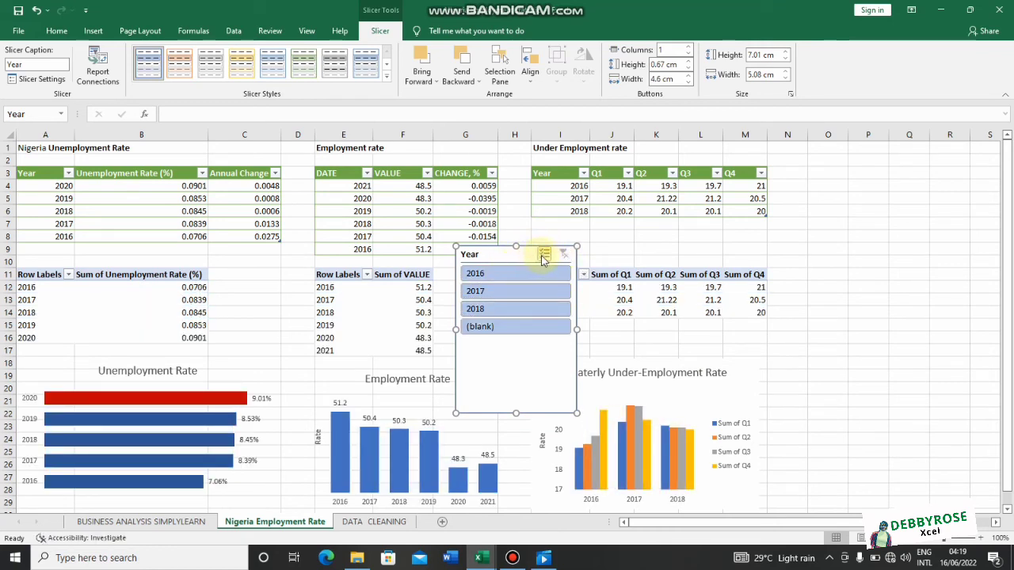
# Turn on multi-select in the Year slicer, test it by toggling 2016 and 2018, and clear the filter.
pyautogui.click(542, 258)
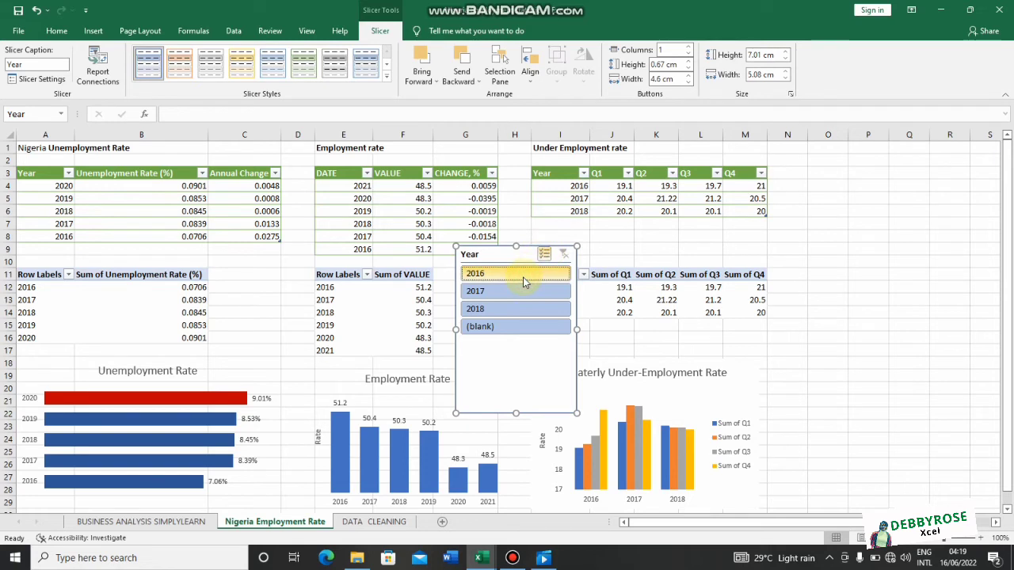
pyautogui.click(523, 278)
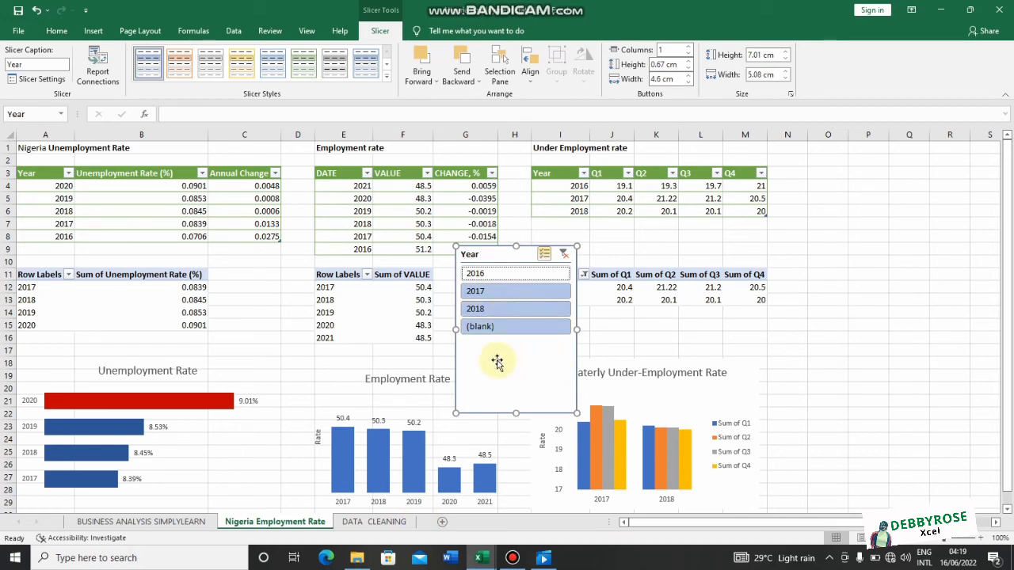
pyautogui.click(510, 312)
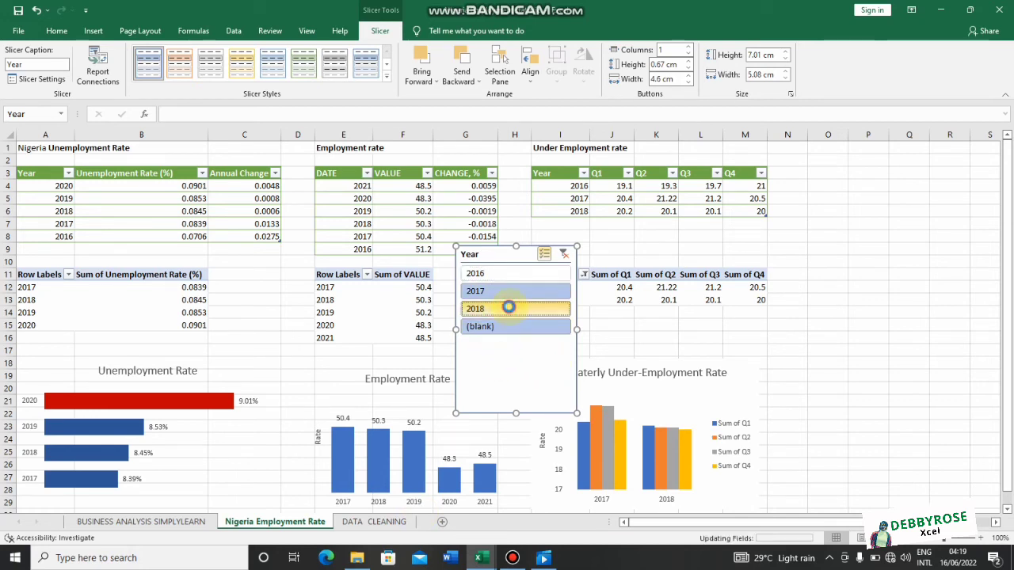
pyautogui.click(564, 254)
# Place the Year slicer beside the under-employment tables with its height reduced to 4.39 cm, and hide the worksheet gridlines.
pyautogui.moveTo(516, 253); pyautogui.dragTo(871, 199)
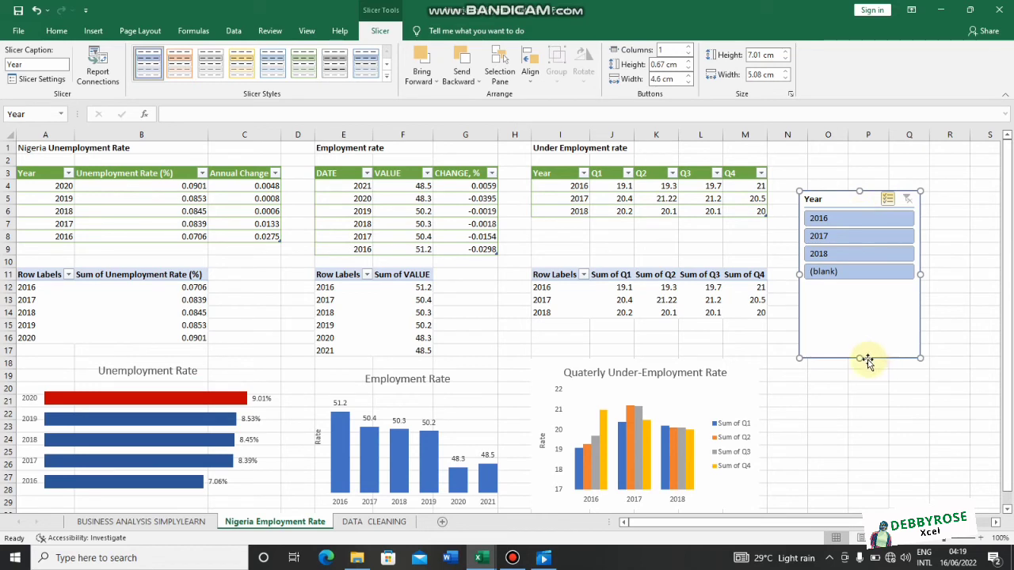
pyautogui.moveTo(859, 358); pyautogui.dragTo(872, 297)
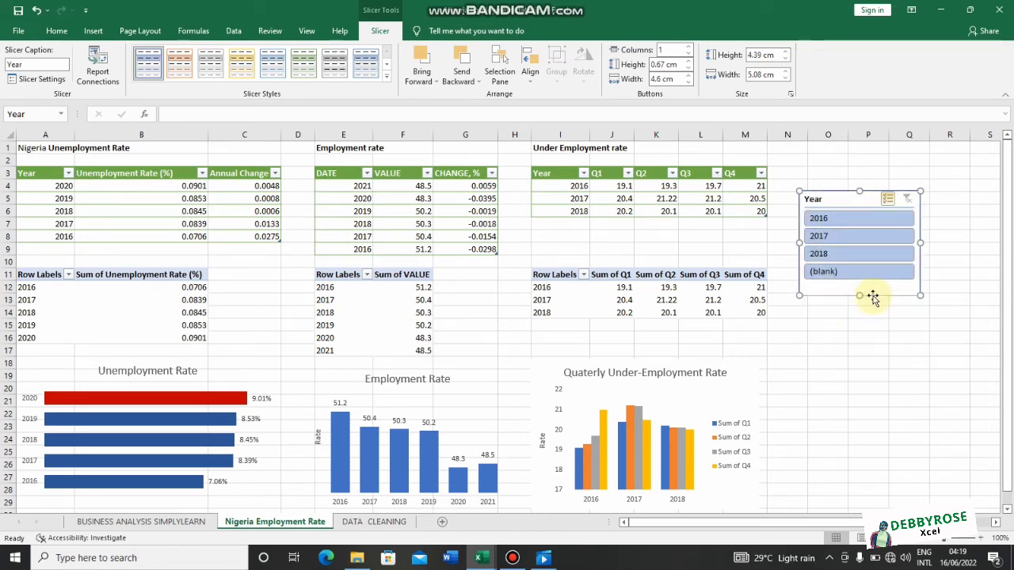
pyautogui.click(306, 32)
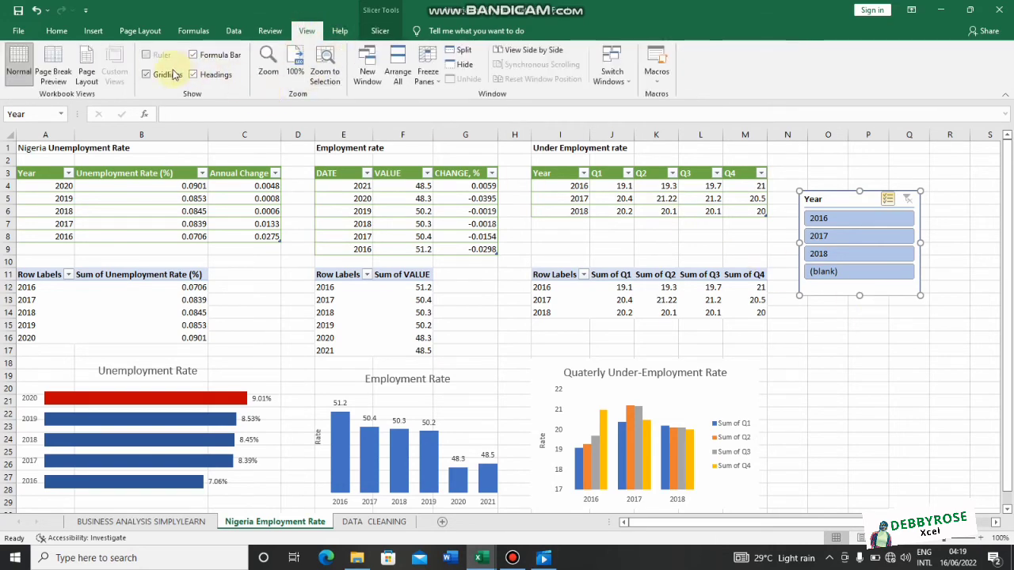
pyautogui.click(153, 76)
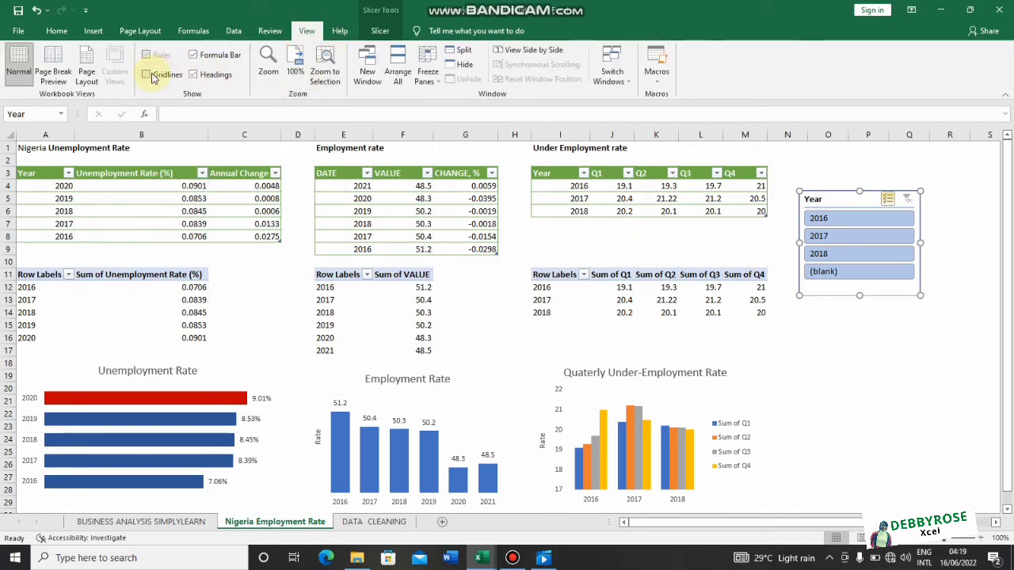
# Move the Year slicer beside the Quaterly Under-Employment Rate chart and increase its number of button columns.
pyautogui.moveTo(848, 198); pyautogui.dragTo(845, 415)
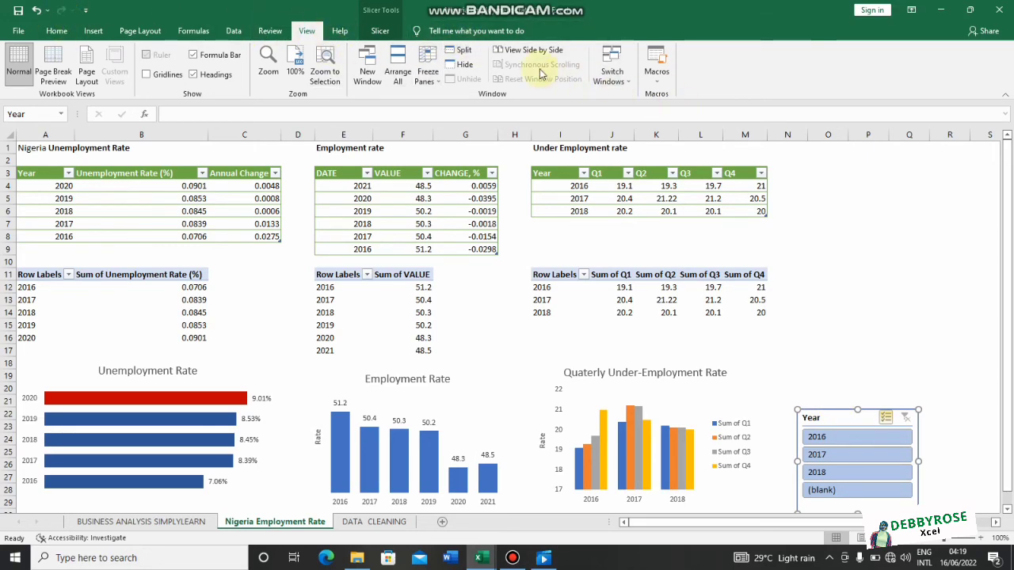
pyautogui.click(380, 30)
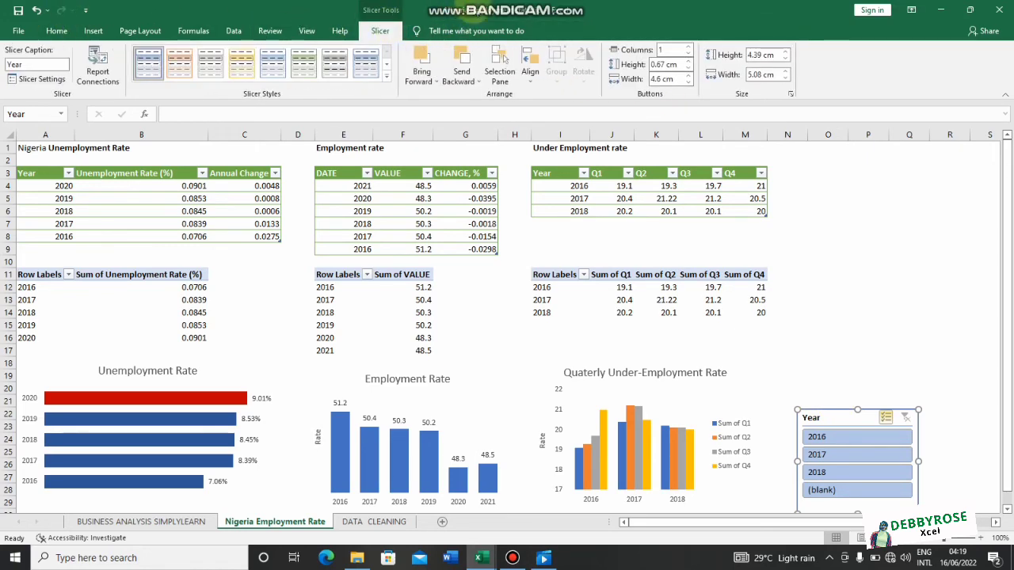
pyautogui.click(689, 47)
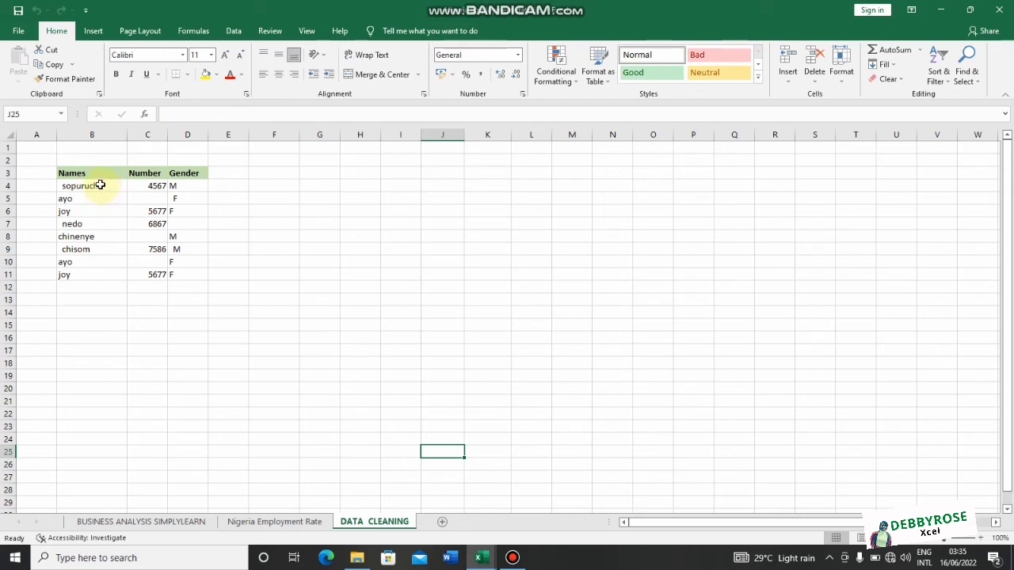
# Examine the Names, Number and Gender table on the DATA CLEANING sheet for leading spaces, blank cells and duplicate entries.
pyautogui.moveTo(99, 185); pyautogui.dragTo(101, 236)
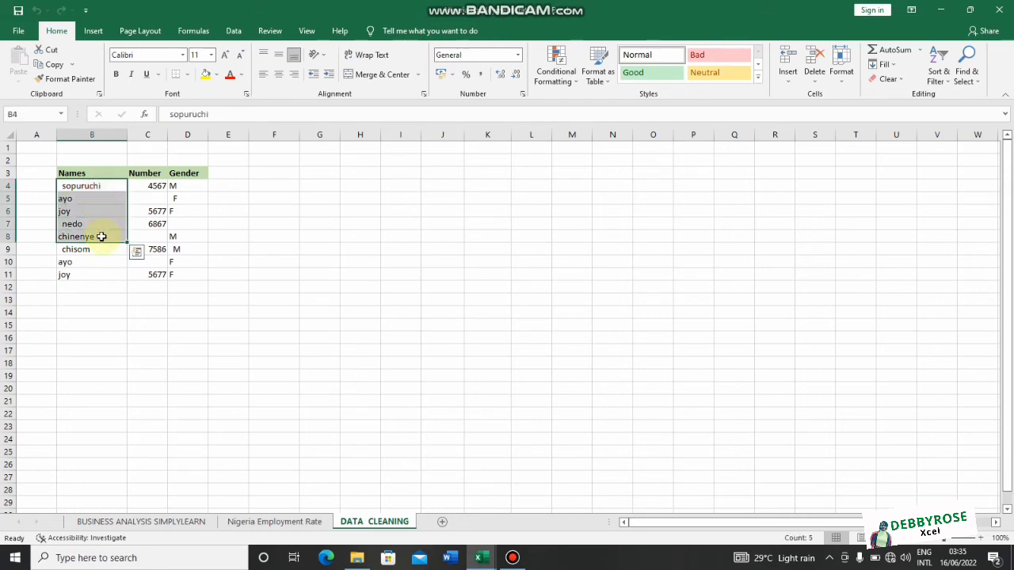
pyautogui.doubleClick(63, 185)
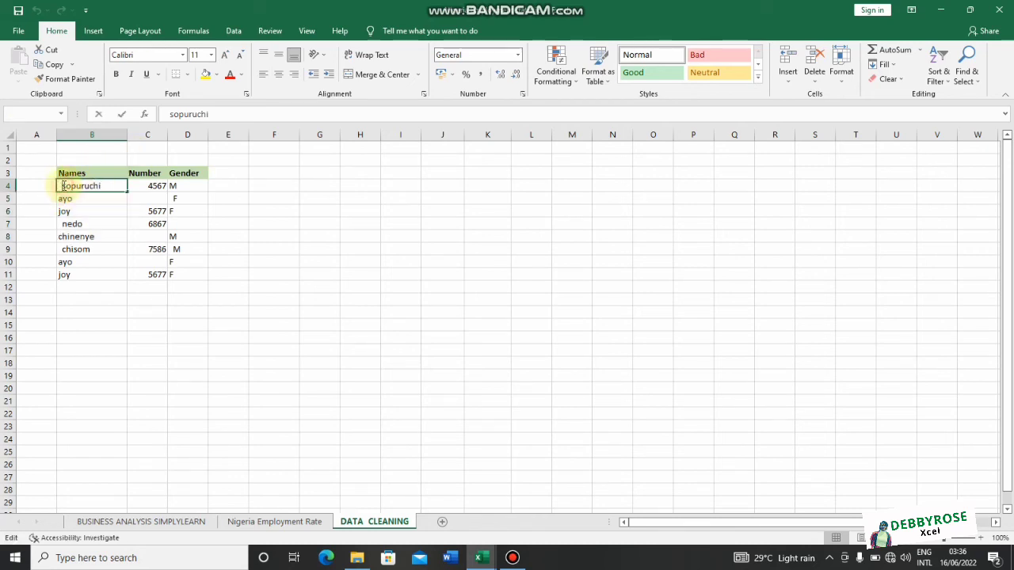
pyautogui.click(63, 225)
pyautogui.doubleClick(70, 249)
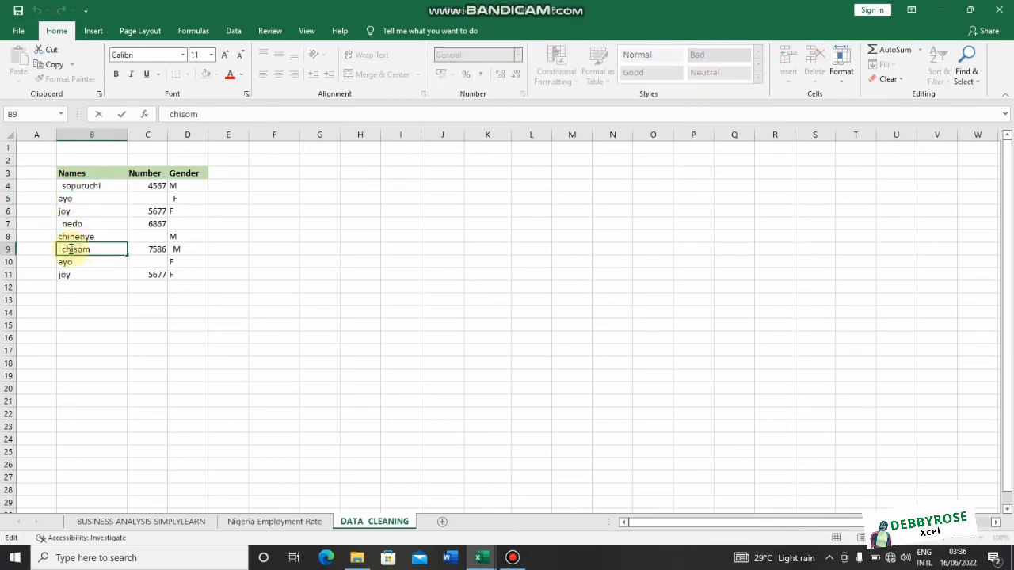
pyautogui.click(139, 247)
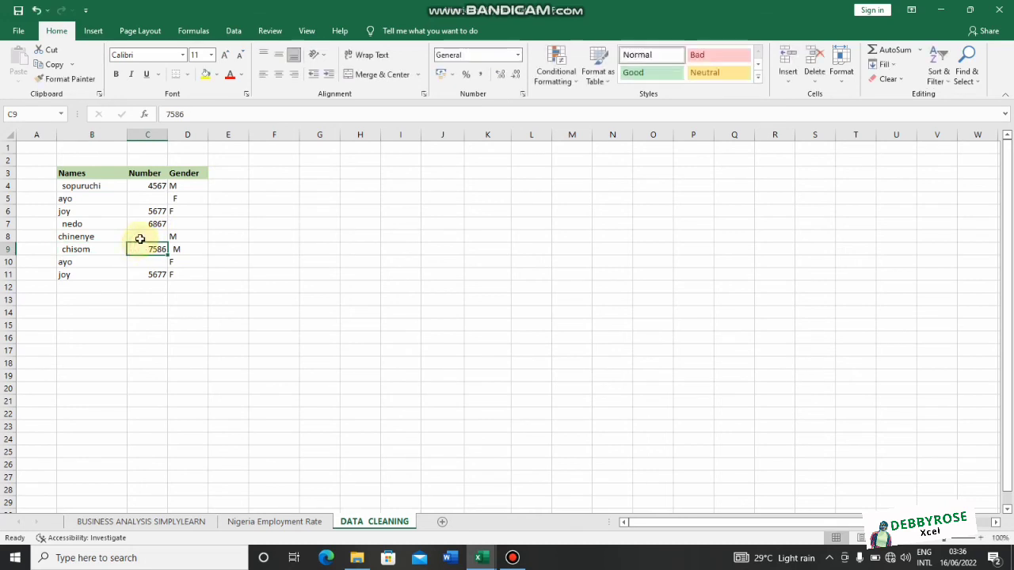
pyautogui.click(141, 236)
pyautogui.click(142, 202)
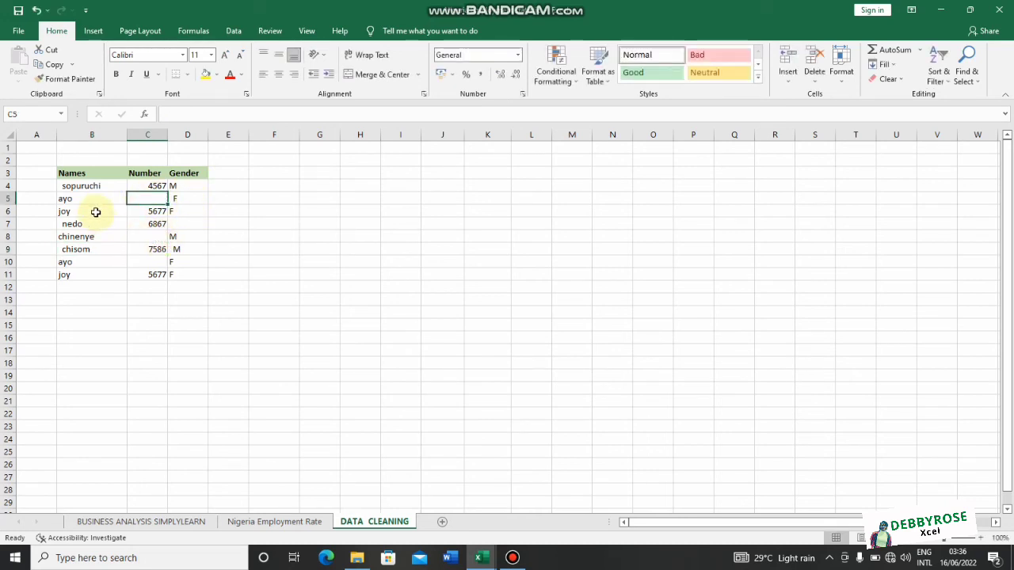
pyautogui.click(89, 186)
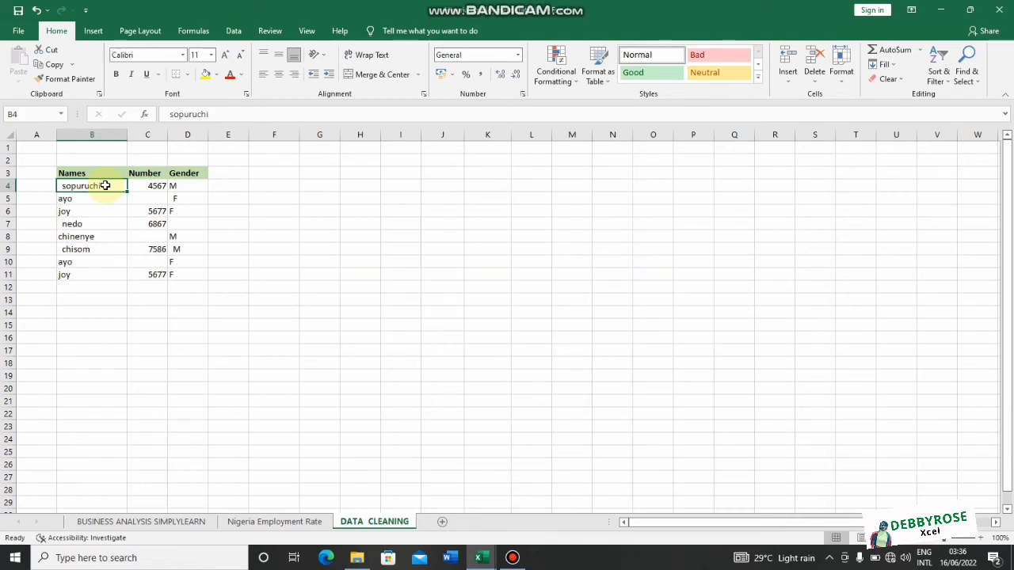
pyautogui.click(145, 199)
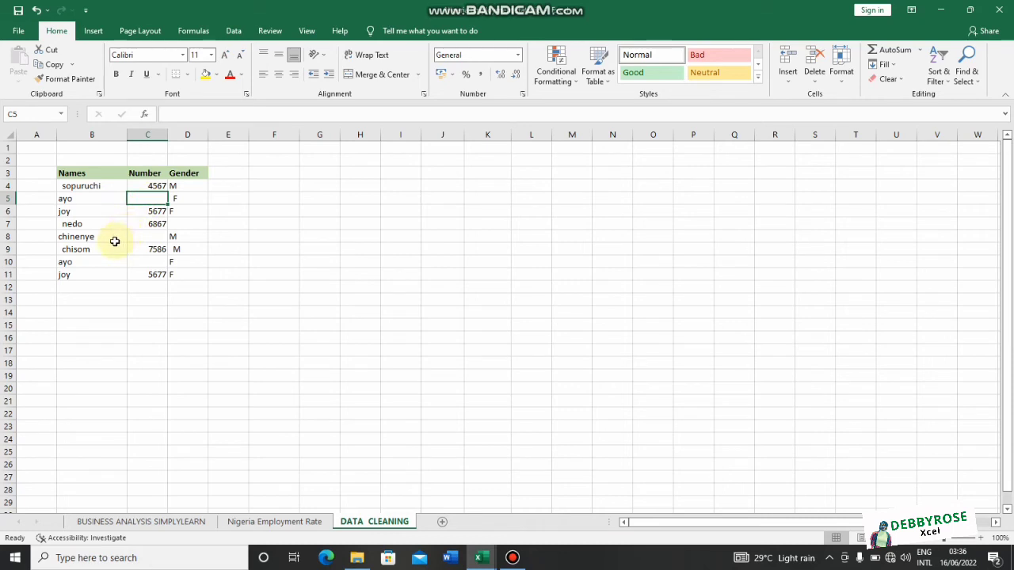
pyautogui.click(81, 199)
pyautogui.click(81, 270)
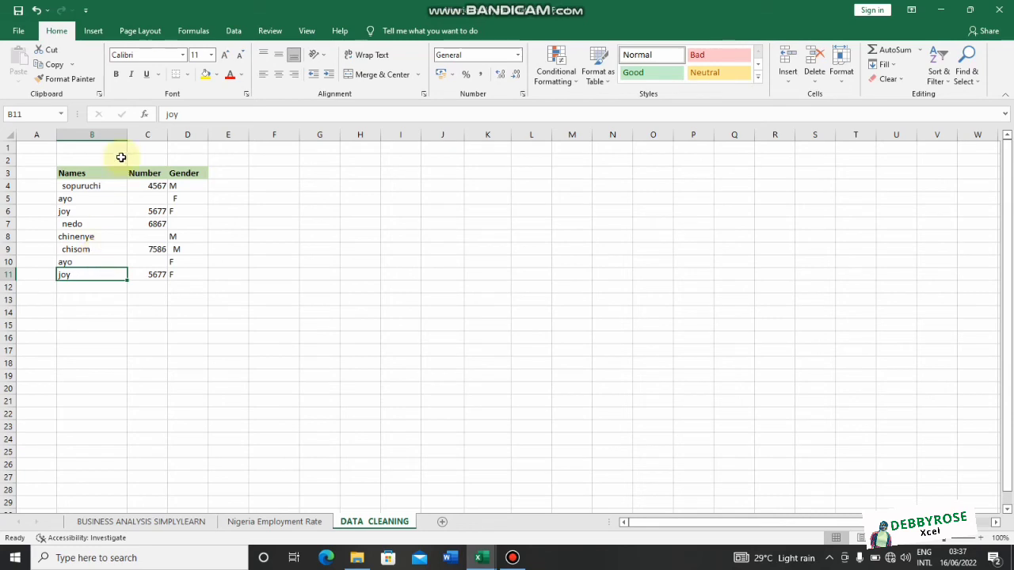
pyautogui.click(95, 188)
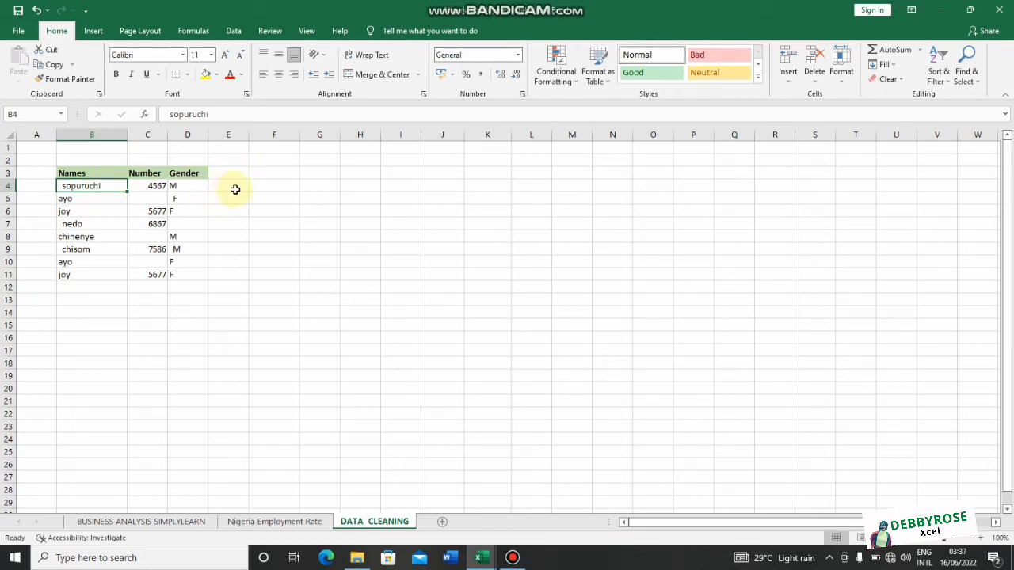
# Select all blank cells within the Names, Number and Gender table using Go To Special with the Blanks option.
pyautogui.click(160, 199)
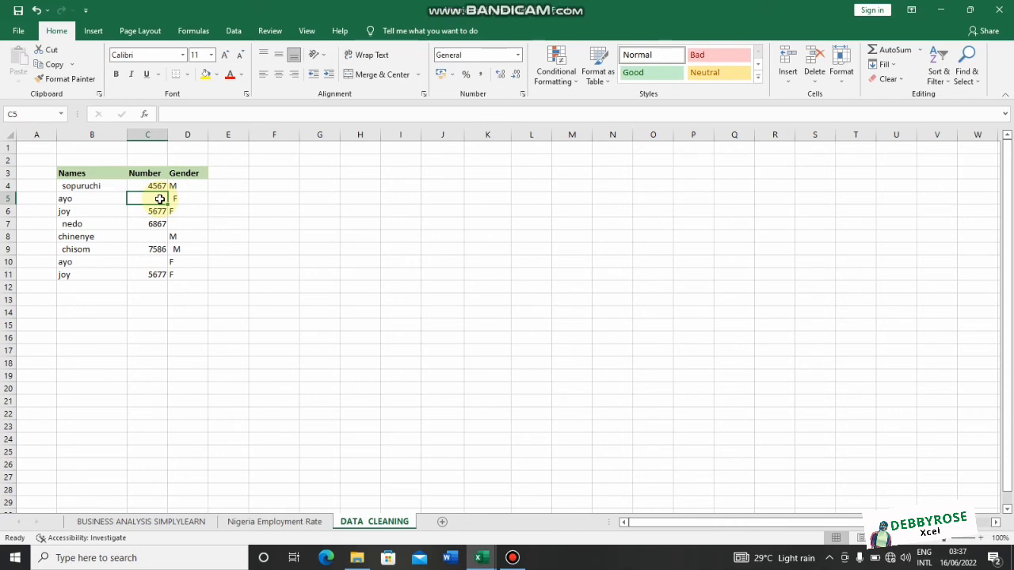
pyautogui.hotkey('ctrl', 'a')
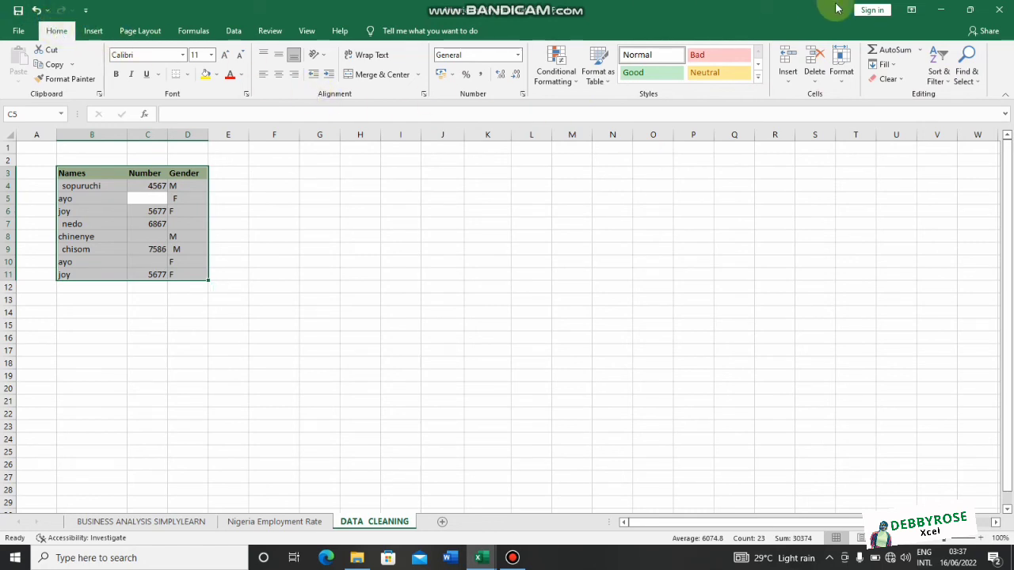
pyautogui.click(980, 85)
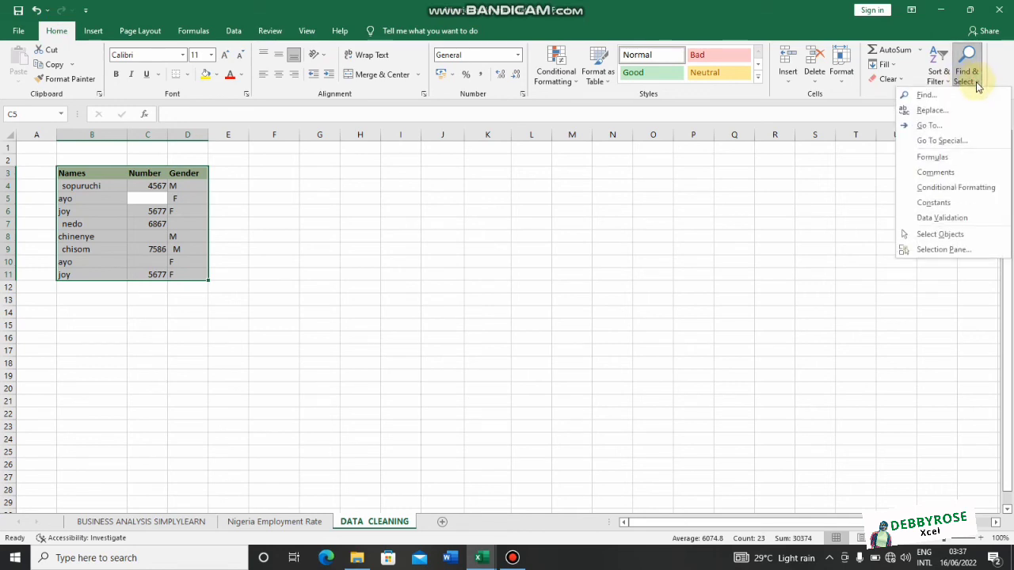
pyautogui.click(945, 142)
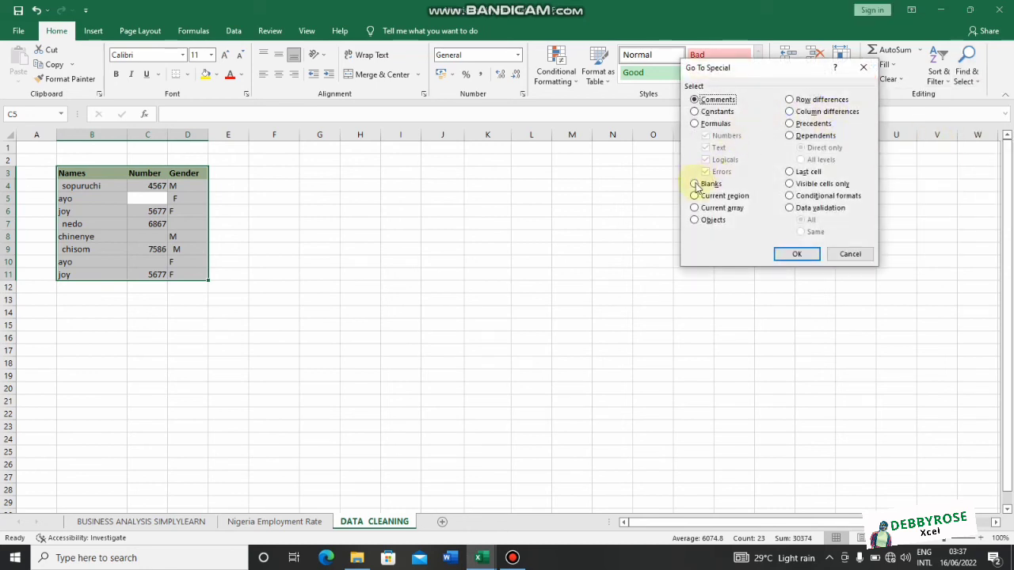
pyautogui.moveTo(780, 66); pyautogui.dragTo(704, 102)
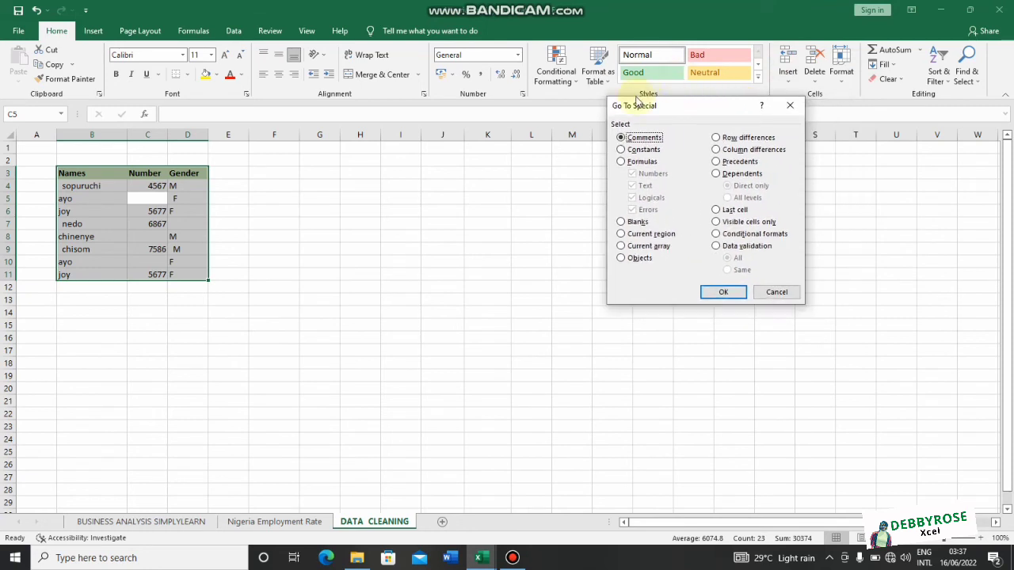
pyautogui.click(621, 222)
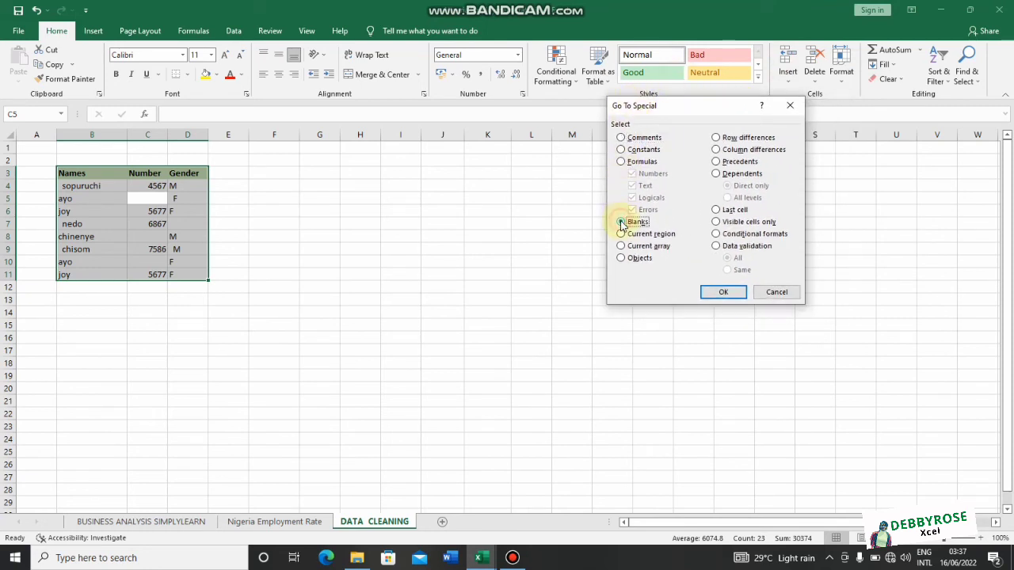
pyautogui.click(721, 292)
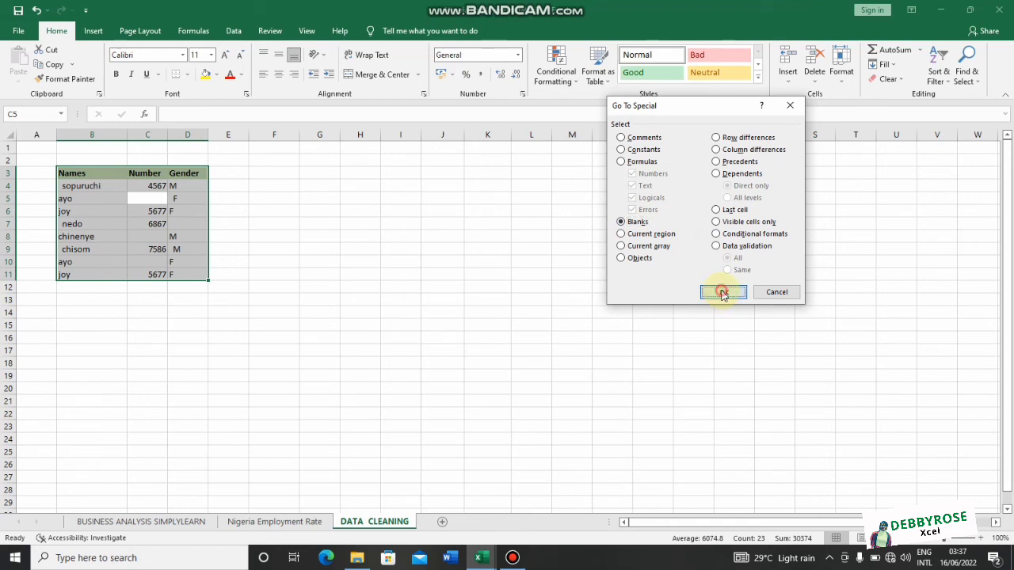
pyautogui.click(723, 294)
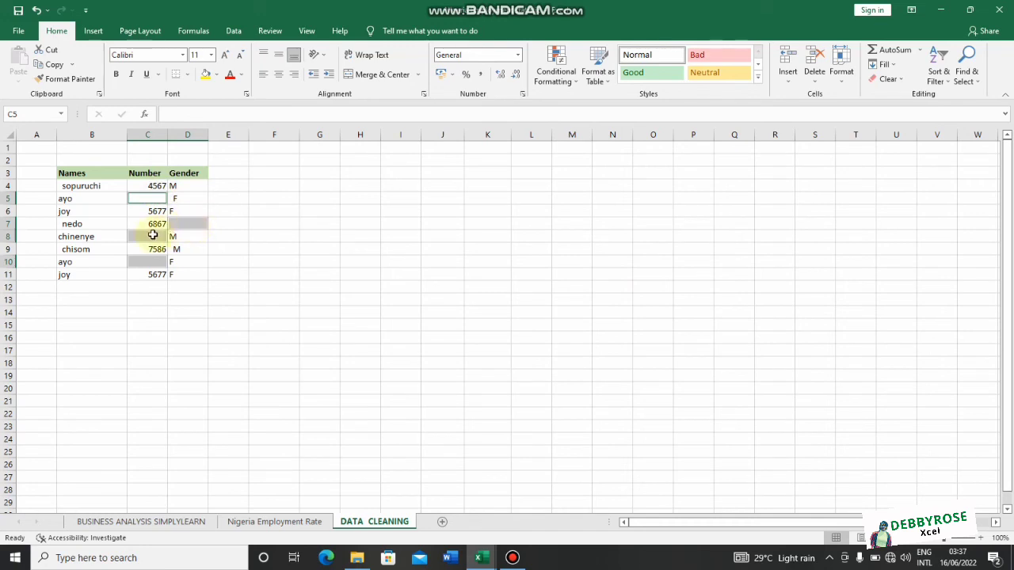
# Delete the entire rows that contain the selected blank cells.
pyautogui.click(887, 79)
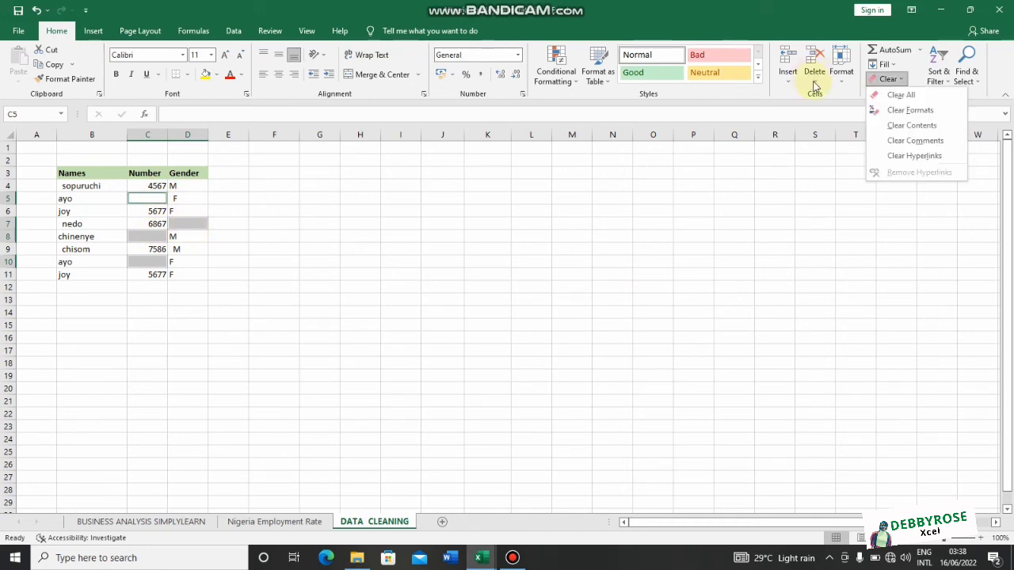
pyautogui.click(814, 79)
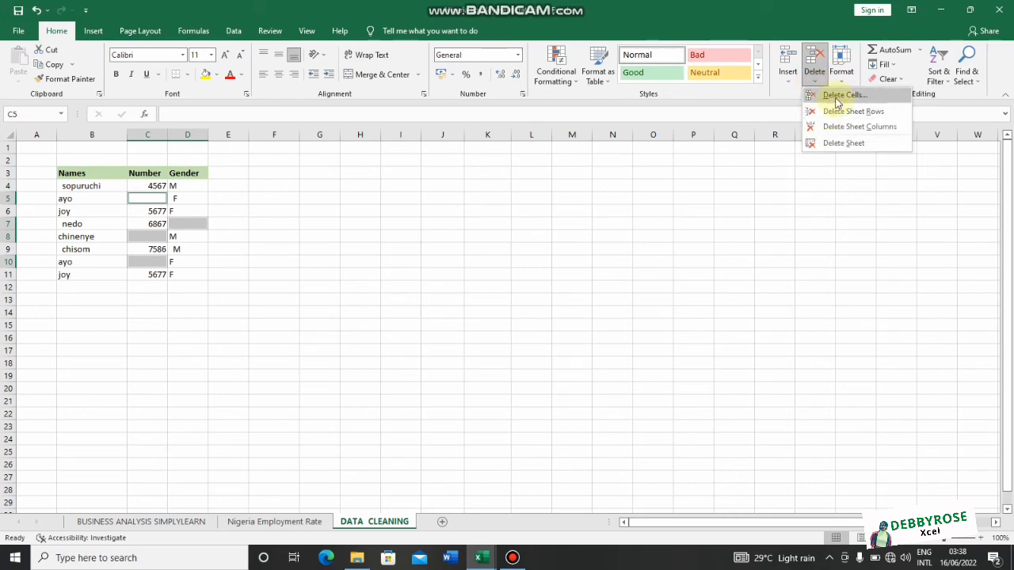
pyautogui.click(837, 96)
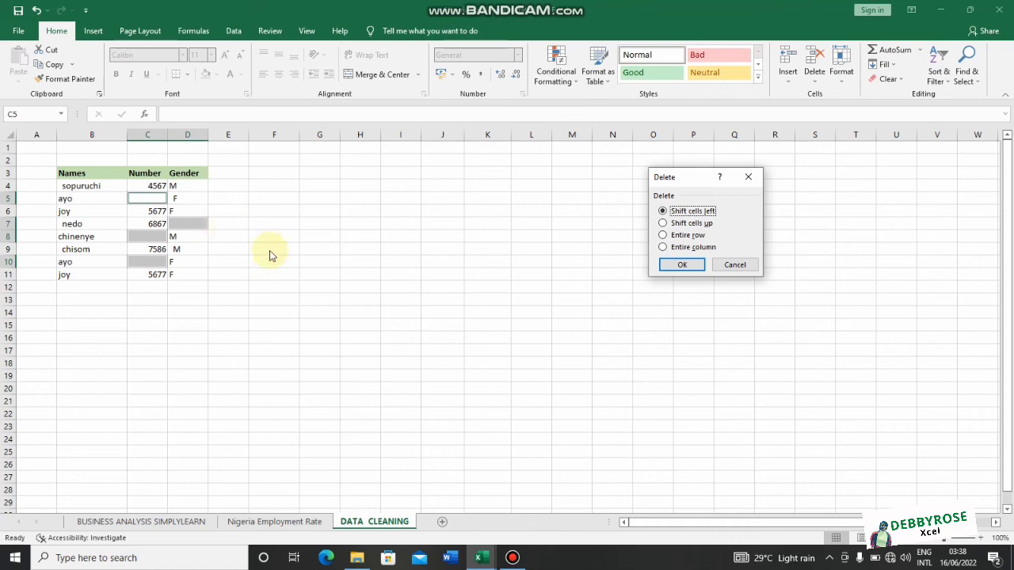
pyautogui.click(663, 235)
pyautogui.click(682, 264)
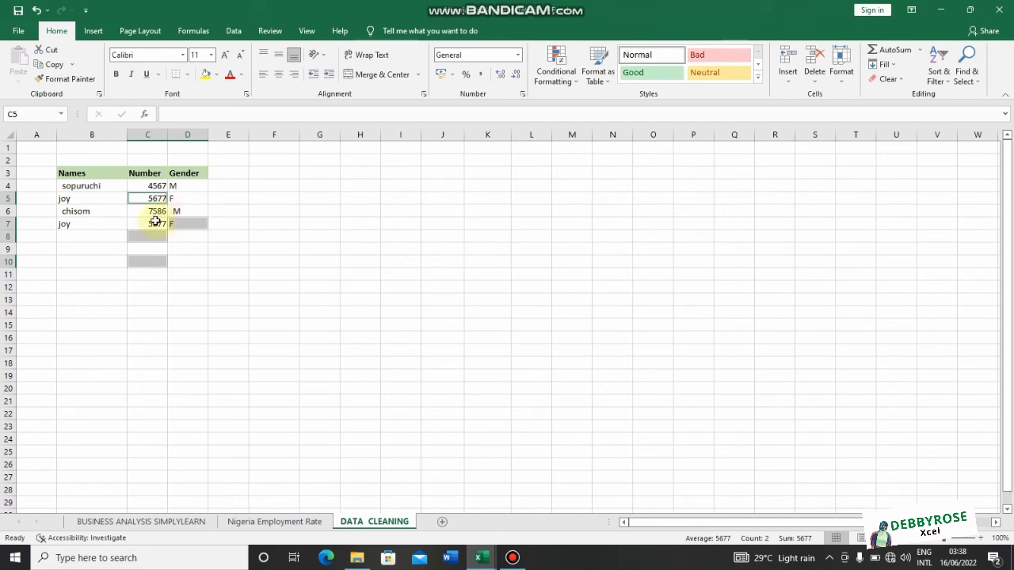
# Try to remove duplicate records from the Names, Number and Gender table, treating the first row as headers.
pyautogui.click(156, 223)
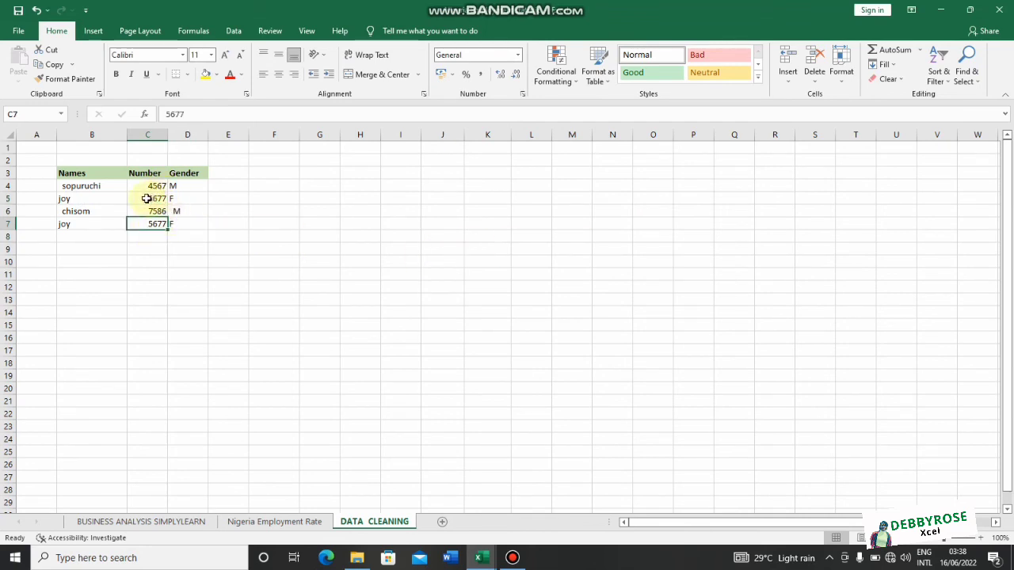
pyautogui.click(98, 198)
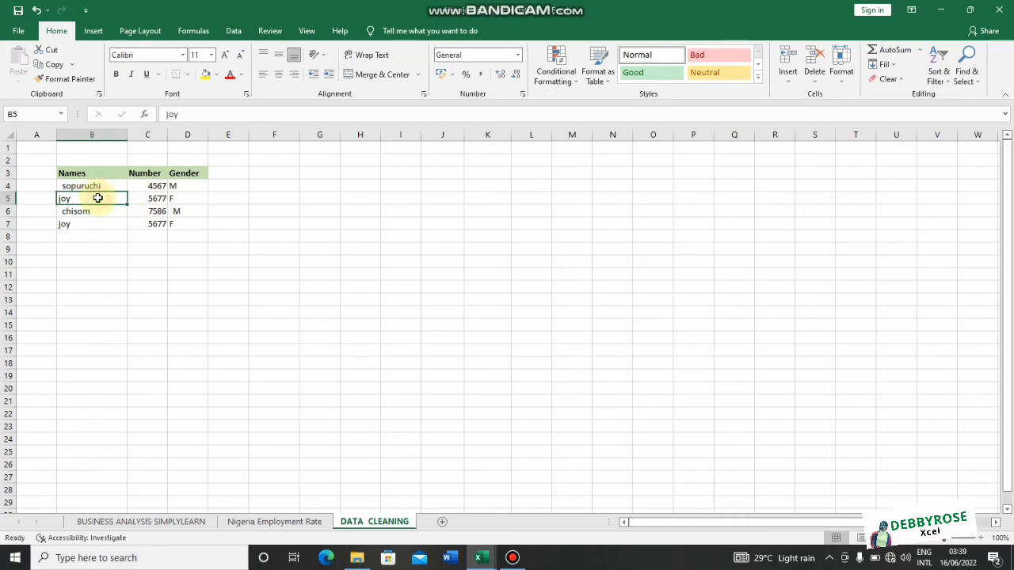
pyautogui.hotkey('ctrl', 'a')
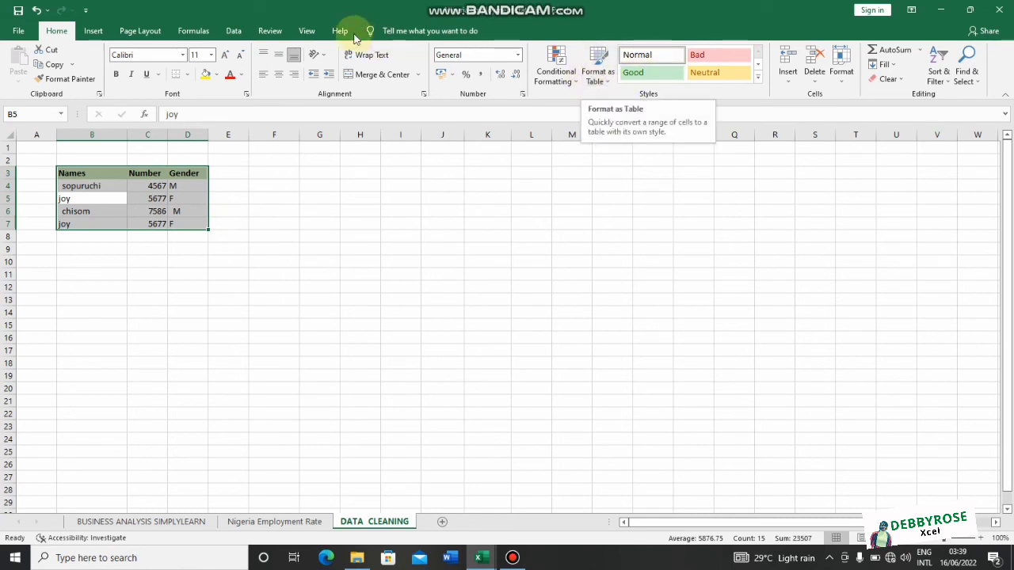
pyautogui.click(234, 31)
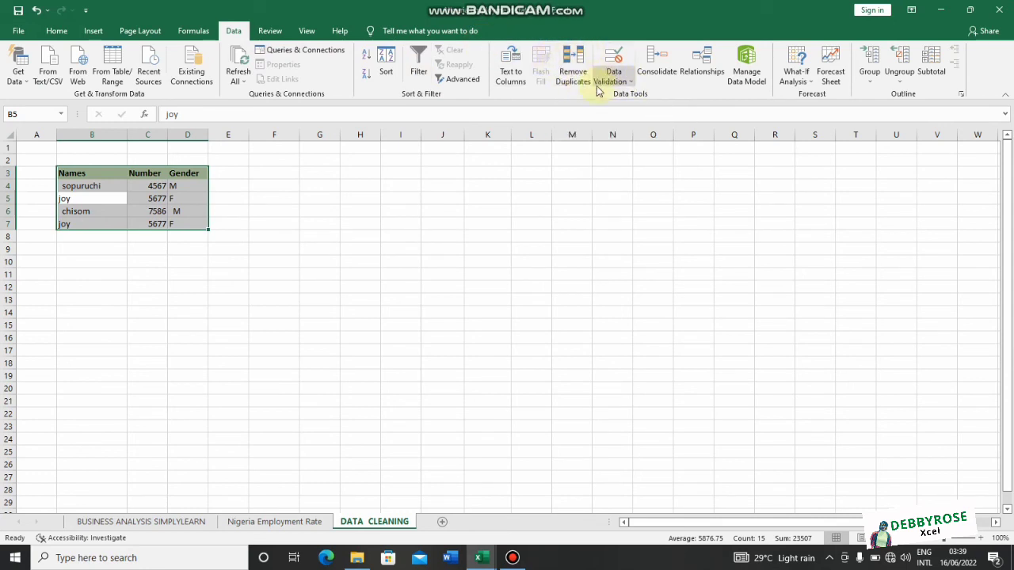
pyautogui.click(568, 55)
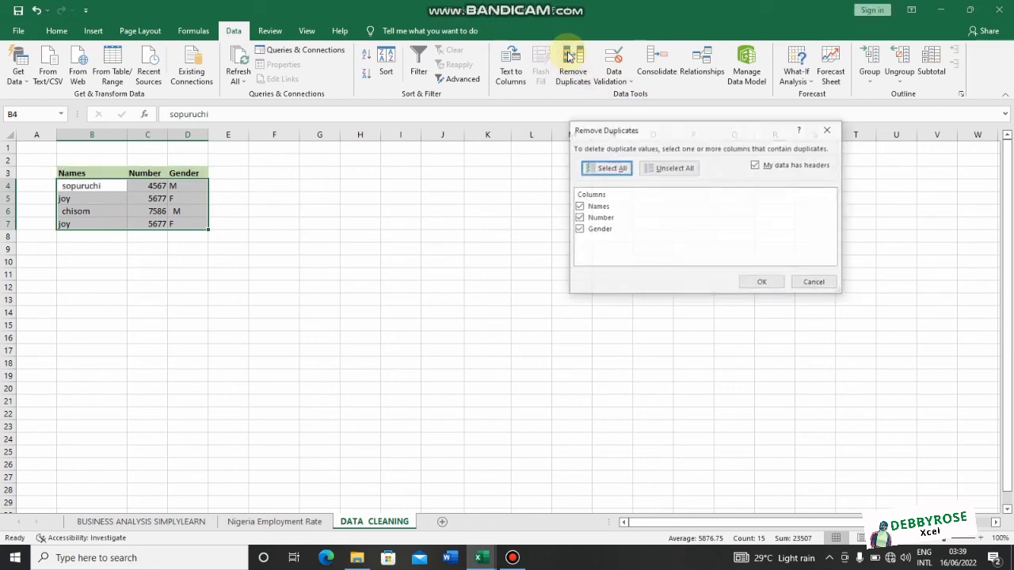
pyautogui.click(665, 168)
pyautogui.click(611, 167)
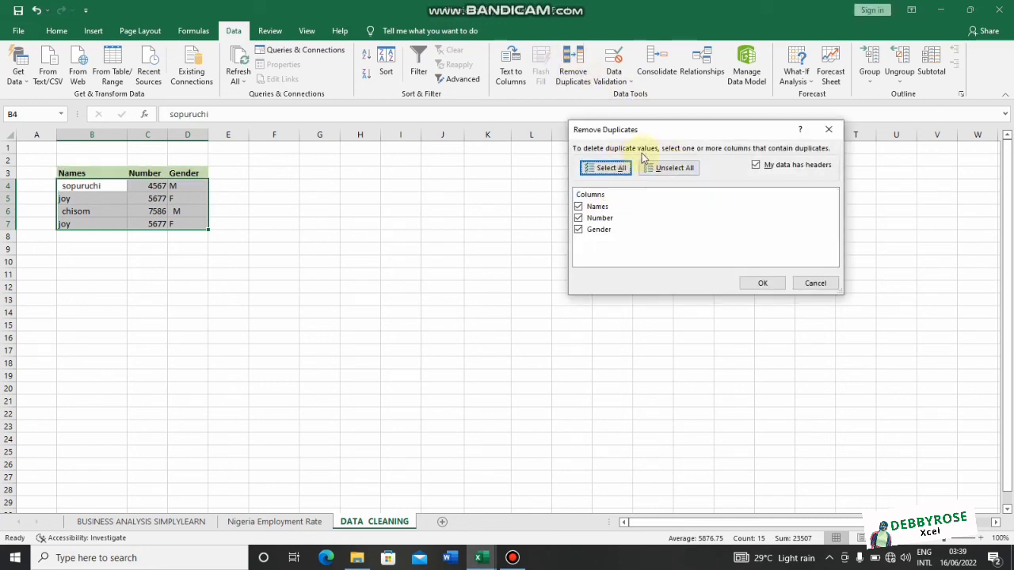
pyautogui.click(579, 229)
pyautogui.click(763, 284)
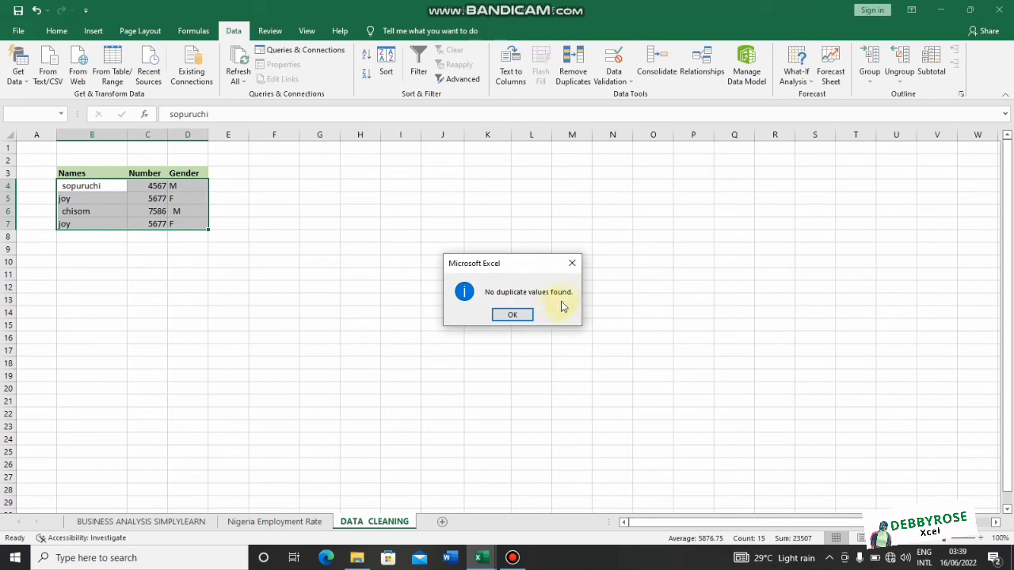
pyautogui.click(511, 313)
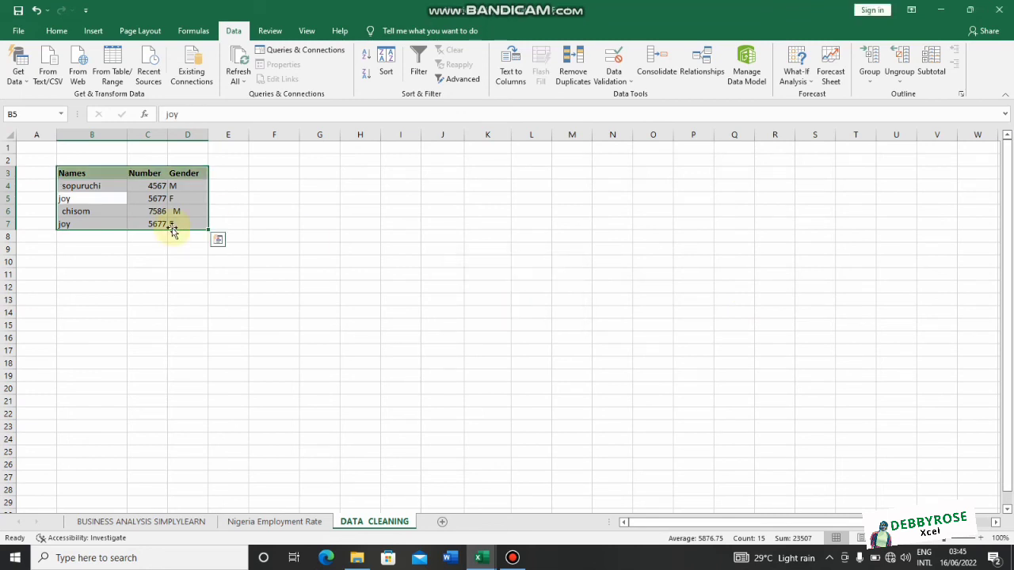
# Compare the matching records in rows 5 and 7, and remove the trailing space from the name in cell B5.
pyautogui.click(156, 199)
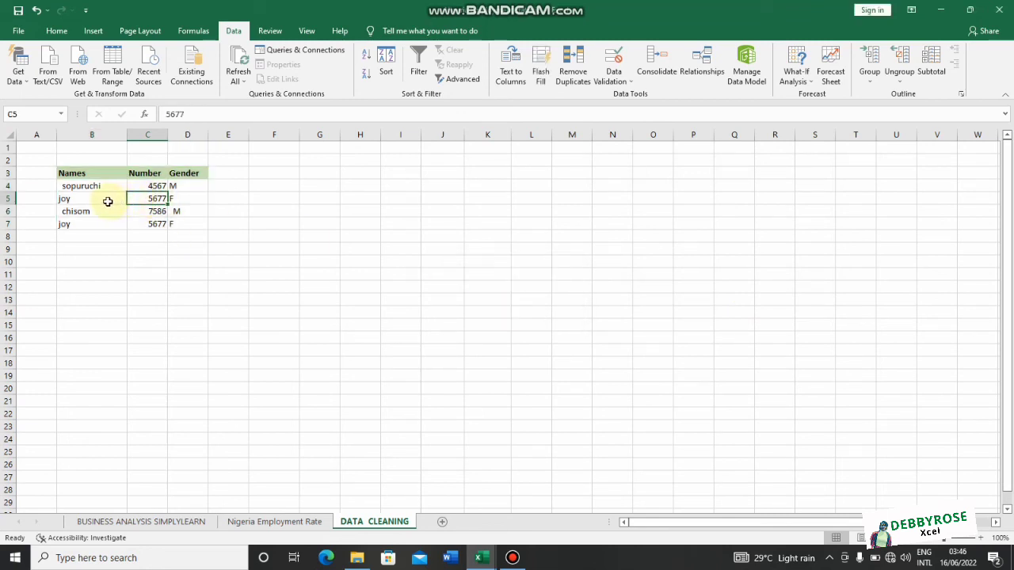
pyautogui.click(5, 198)
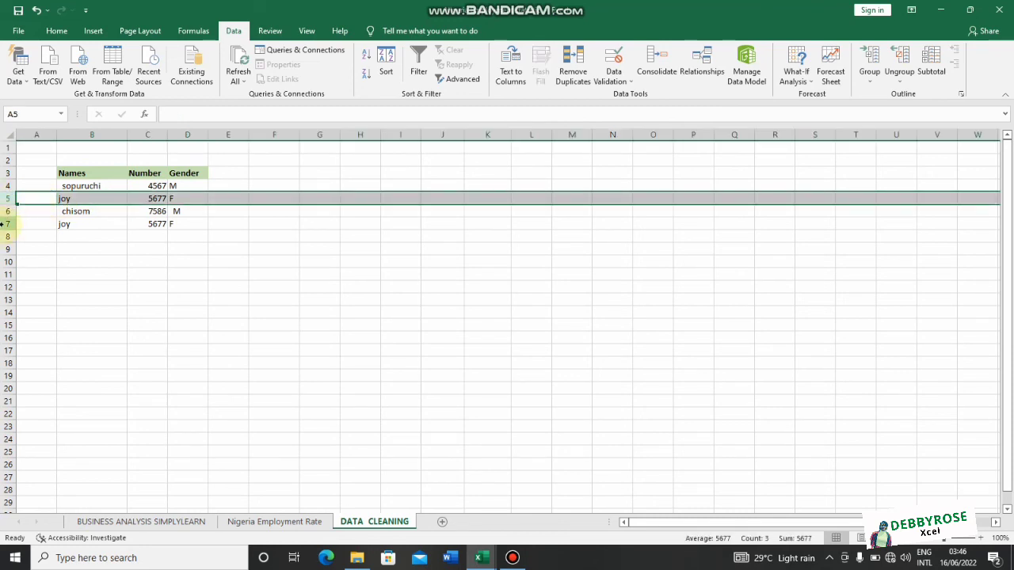
pyautogui.click(4, 224)
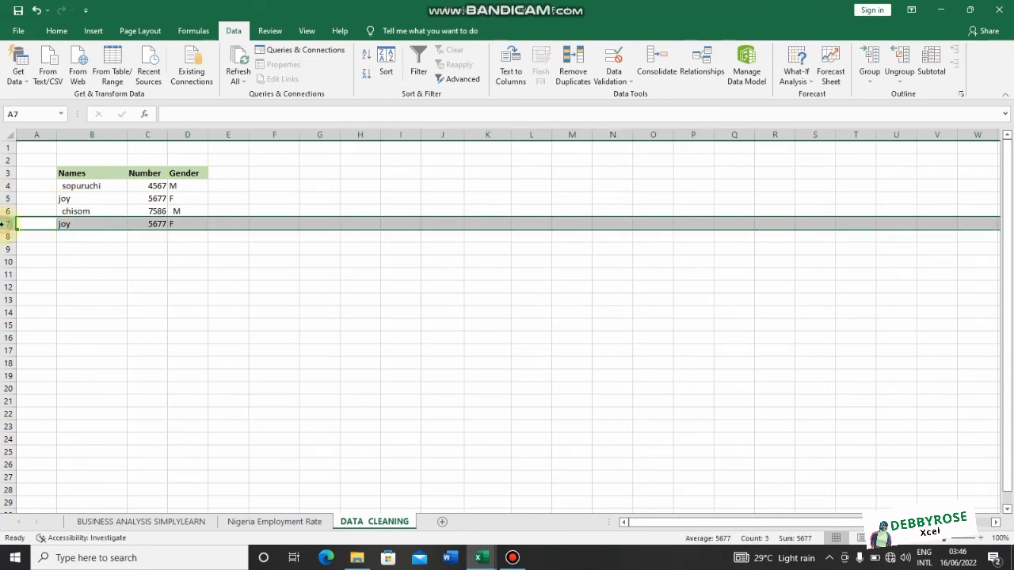
pyautogui.click(101, 198)
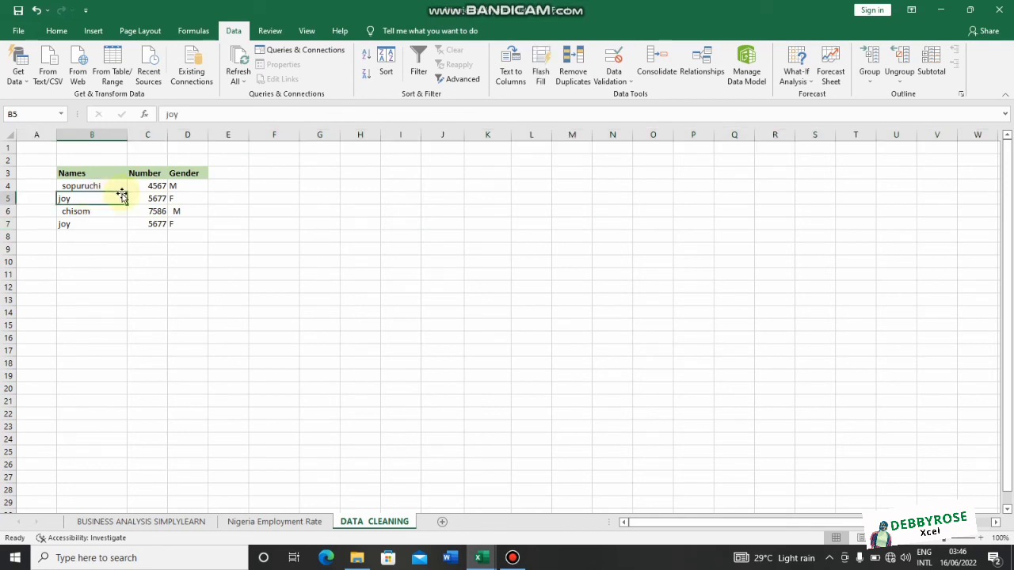
pyautogui.doubleClick(104, 198)
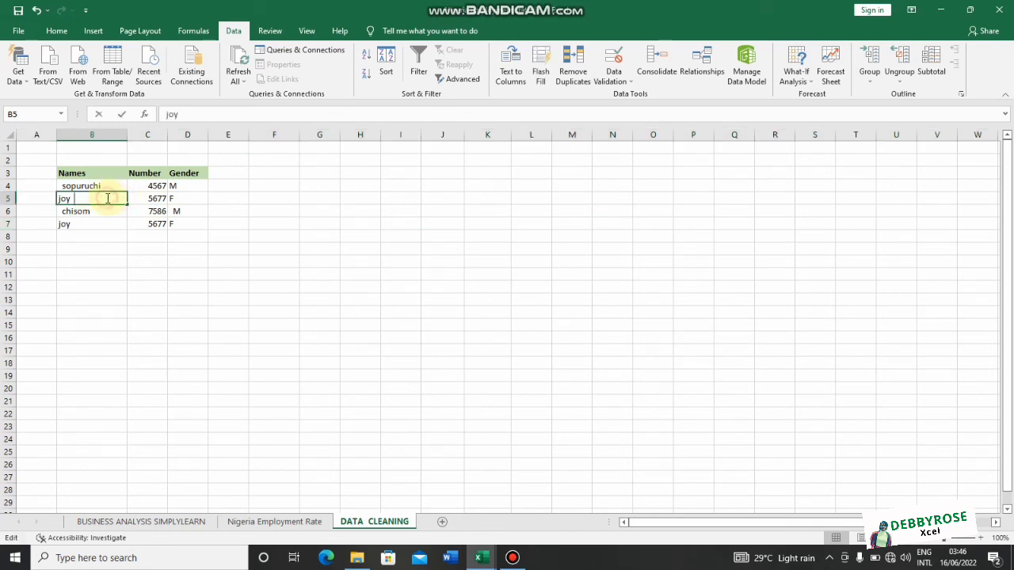
pyautogui.click(71, 198)
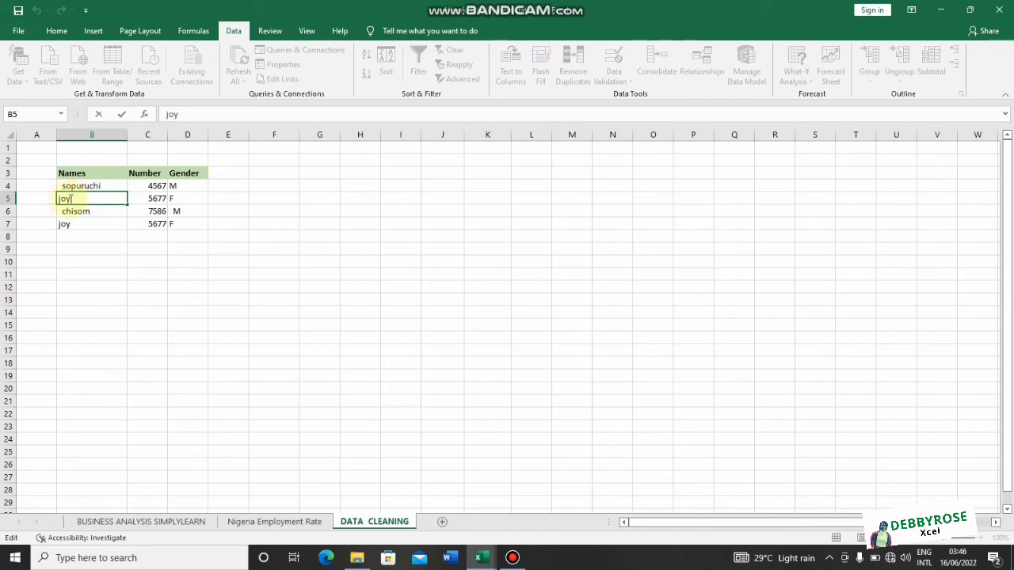
pyautogui.press('BackSpace')
# Check the names in cells B7 and B5 for trailing spaces.
pyautogui.click(77, 227)
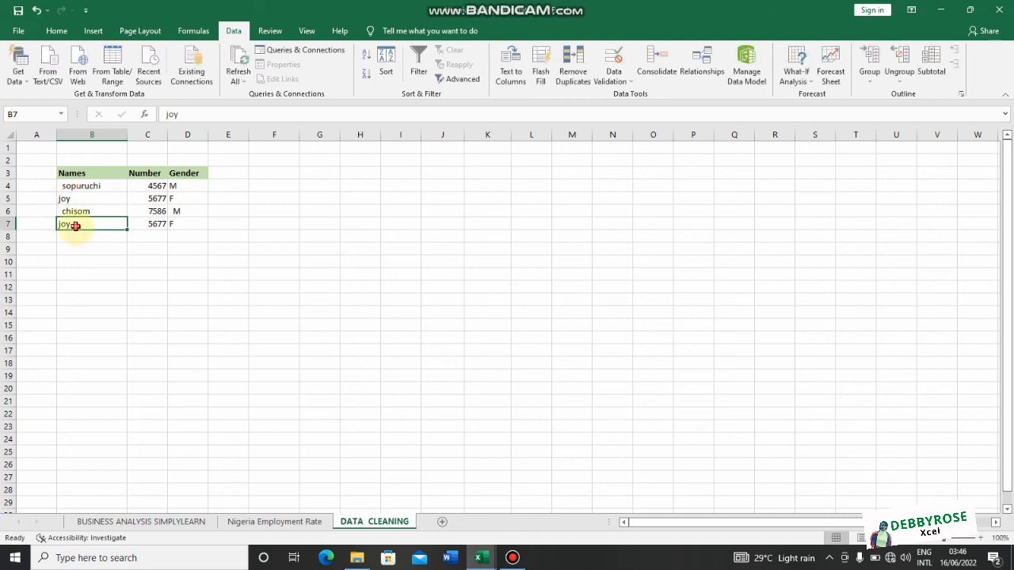
pyautogui.doubleClick(74, 224)
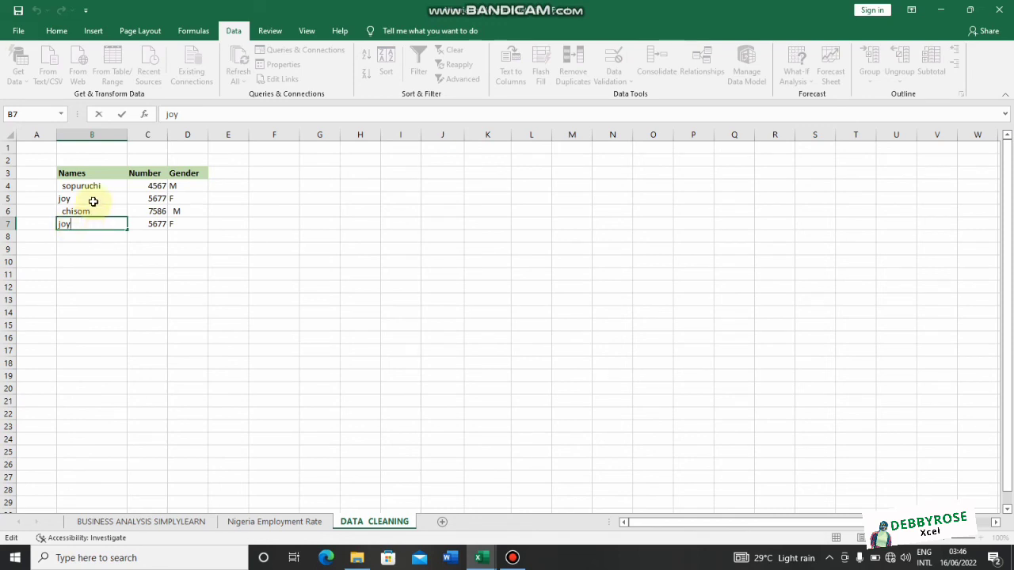
pyautogui.click(92, 197)
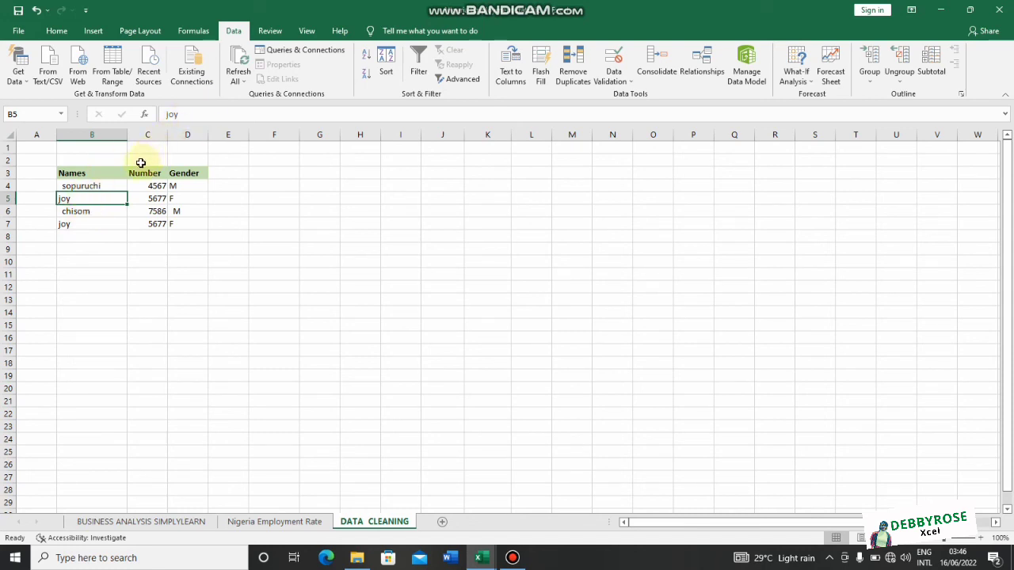
pyautogui.doubleClick(81, 199)
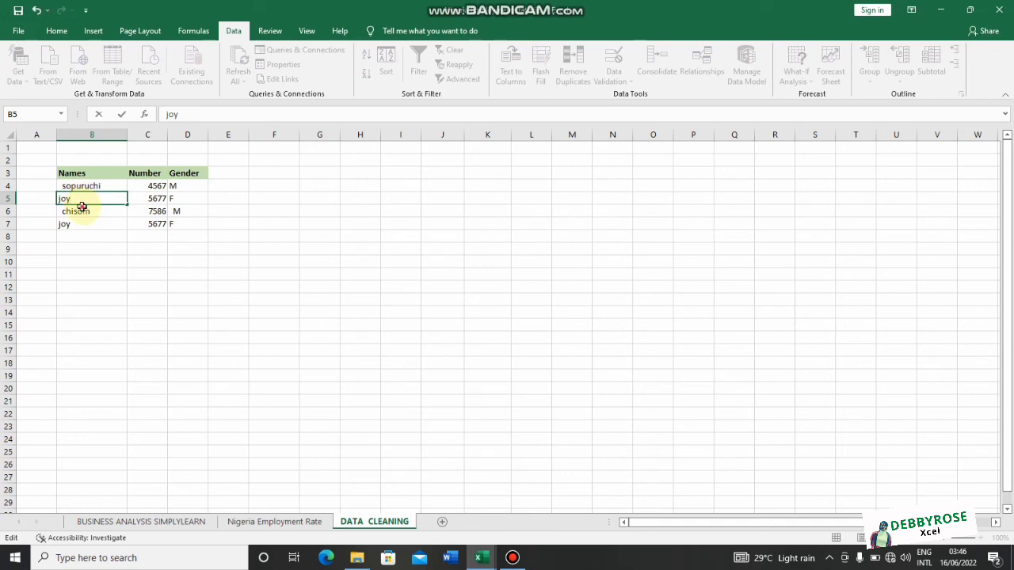
# Remove duplicate records from the whole table, comparing the Names, Number and Gender columns.
pyautogui.click(81, 207)
pyautogui.hotkey('ctrl', 'a')
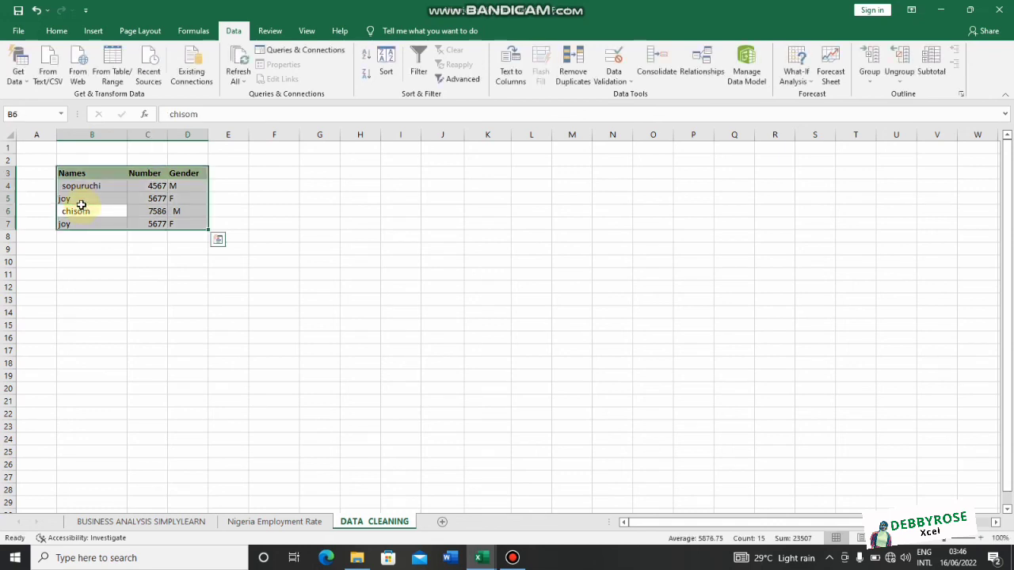
pyautogui.click(572, 65)
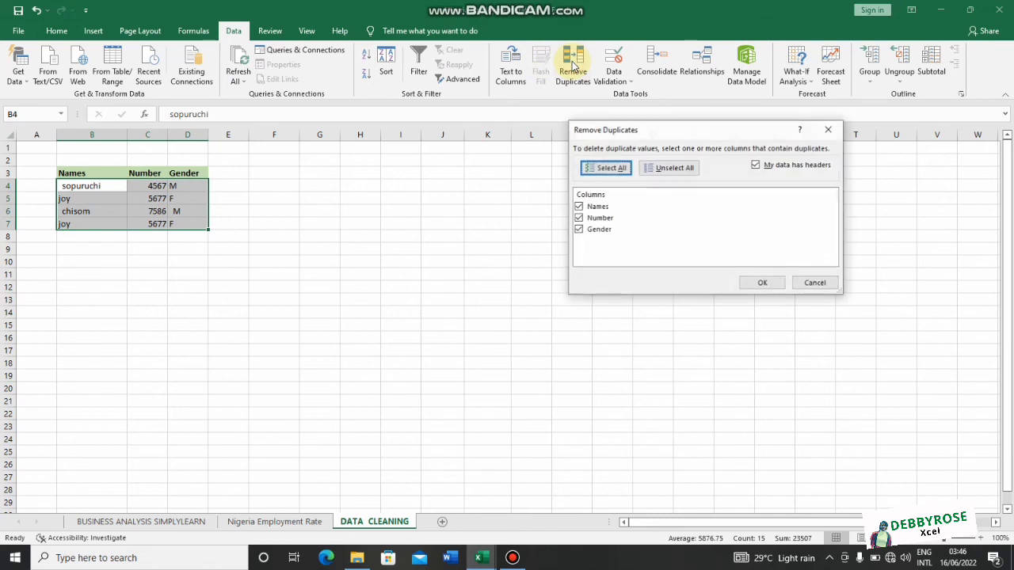
pyautogui.click(759, 283)
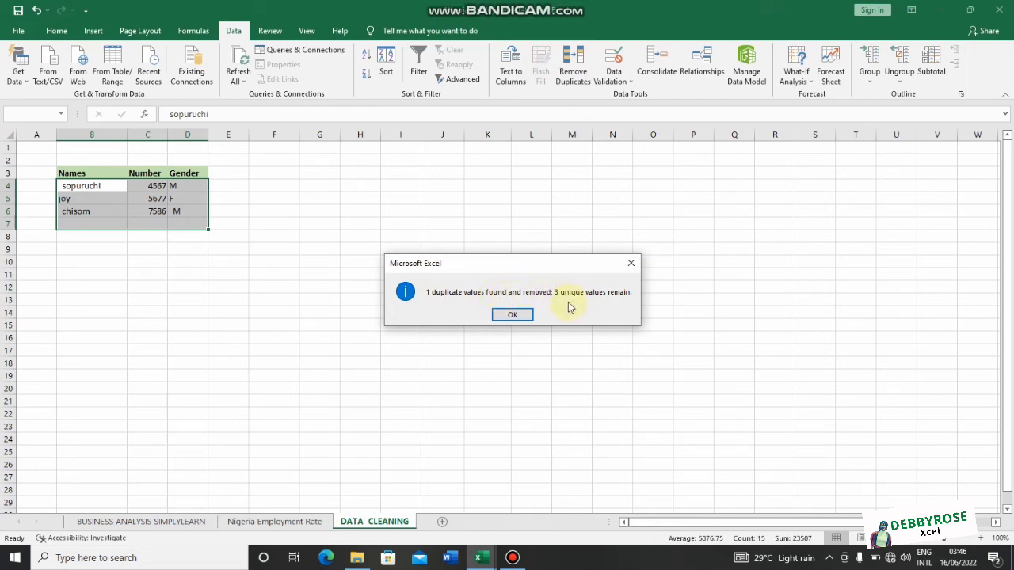
pyautogui.click(514, 315)
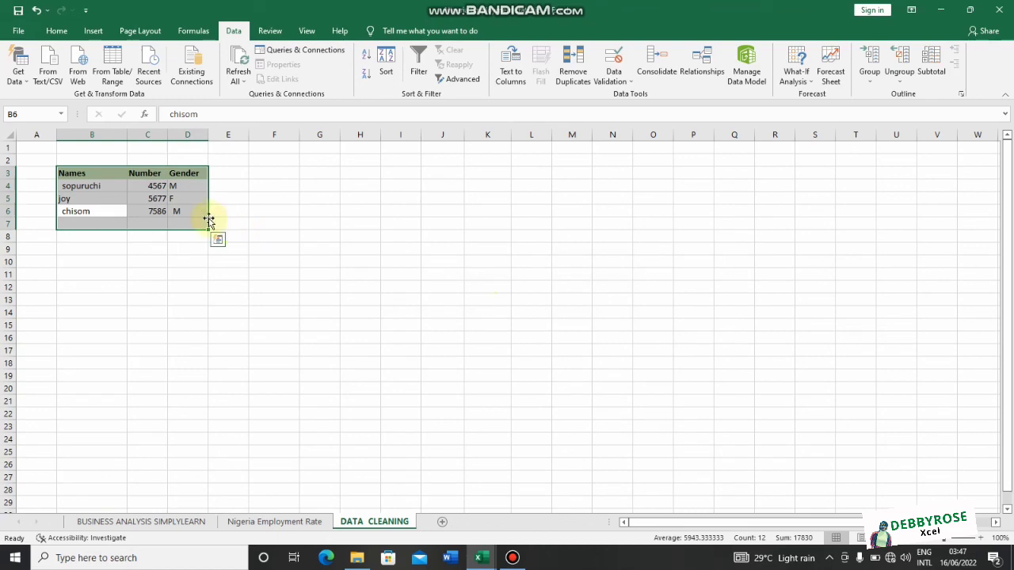
pyautogui.click(172, 199)
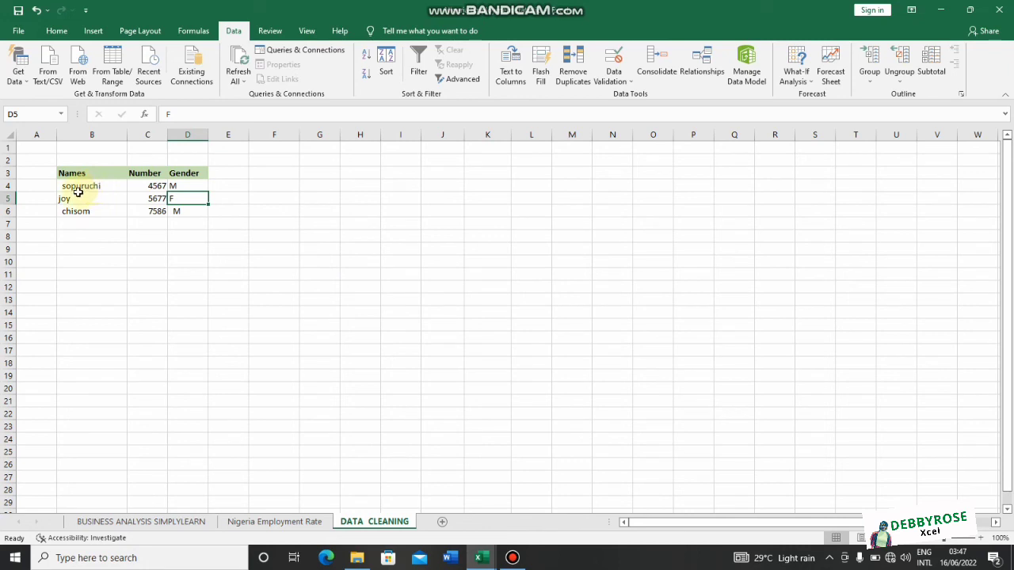
# Fill B8:D10 with the array formula =TRIM(B4:D6) to strip extra spaces from the records.
pyautogui.click(83, 187)
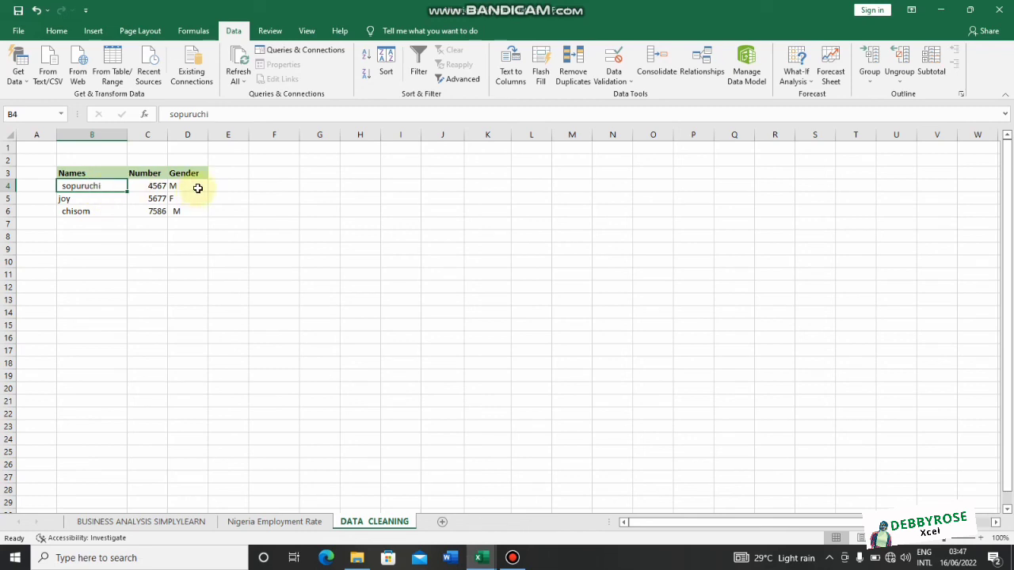
pyautogui.click(269, 187)
pyautogui.moveTo(285, 187); pyautogui.dragTo(369, 211)
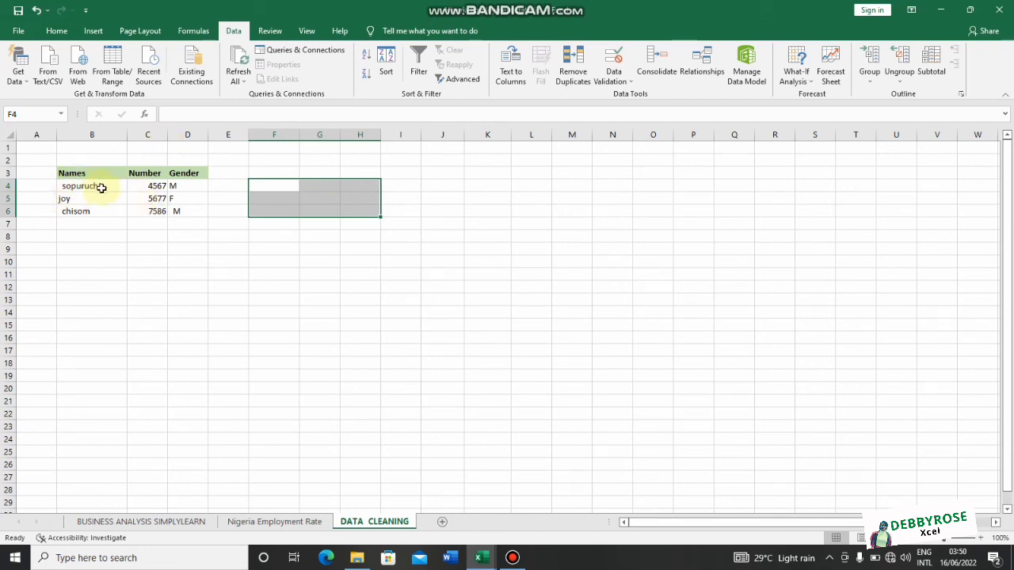
pyautogui.moveTo(79, 237); pyautogui.dragTo(187, 261)
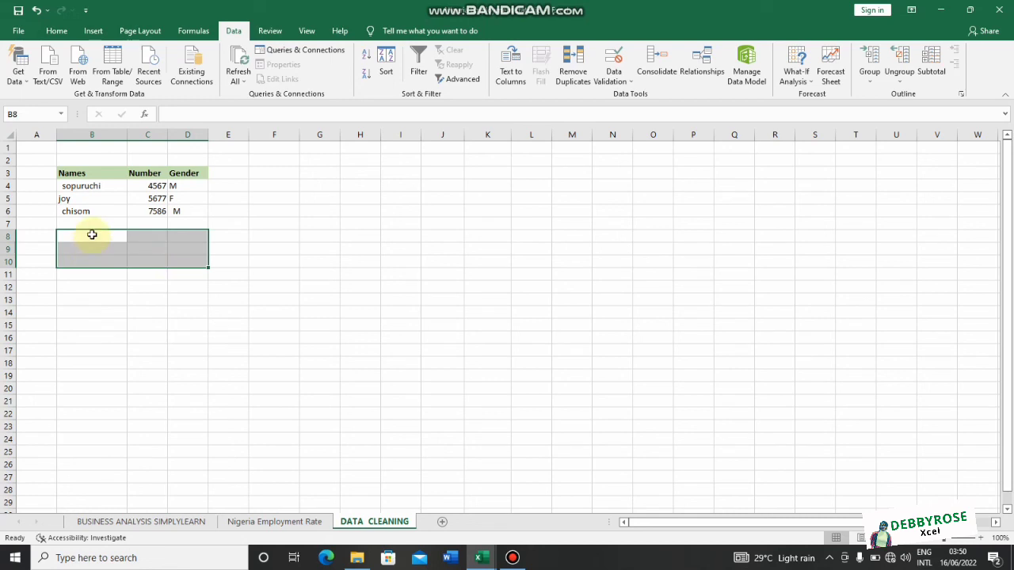
pyautogui.write('=')
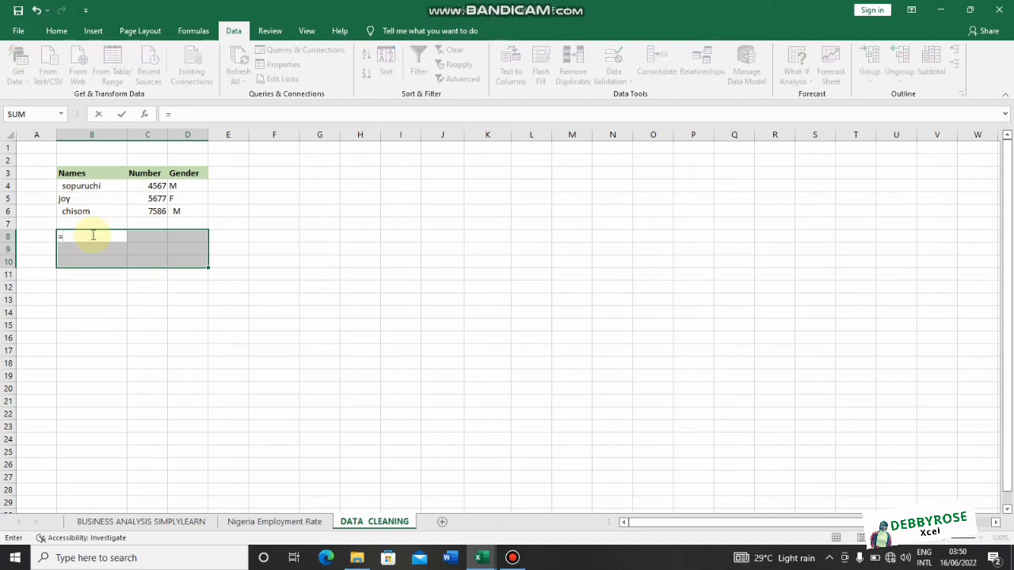
pyautogui.write('TR')
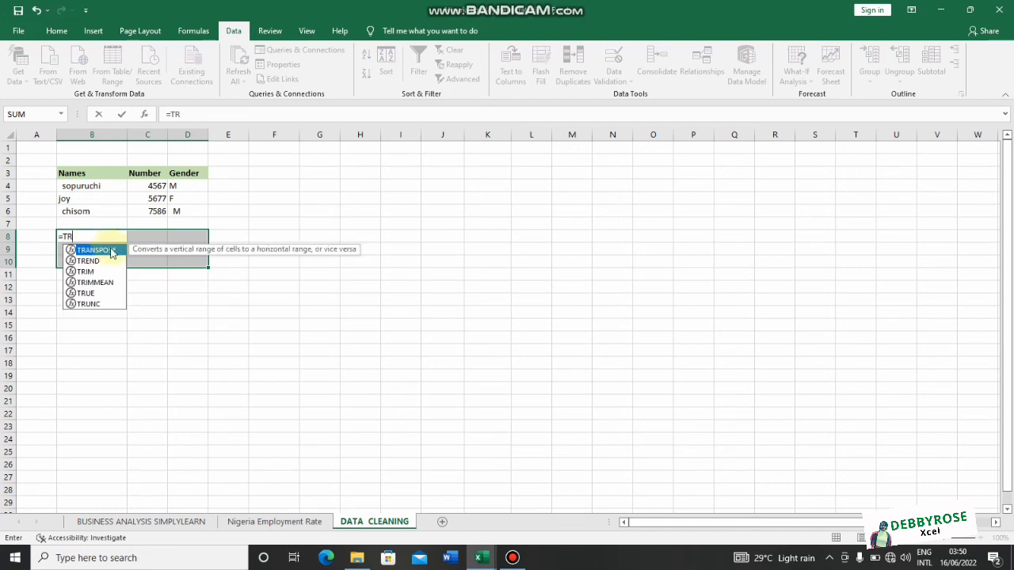
pyautogui.doubleClick(86, 271)
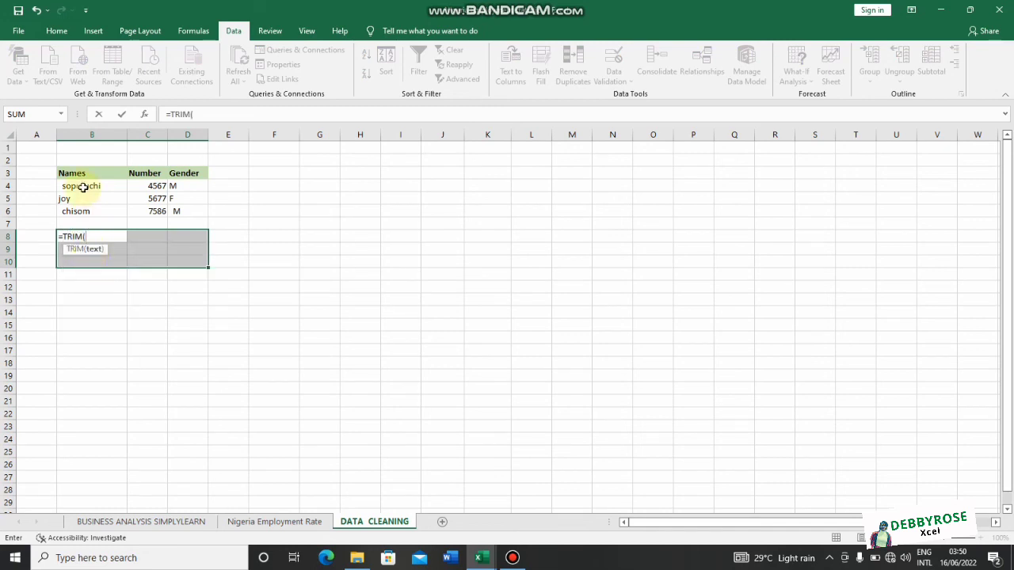
pyautogui.moveTo(82, 187); pyautogui.dragTo(181, 211)
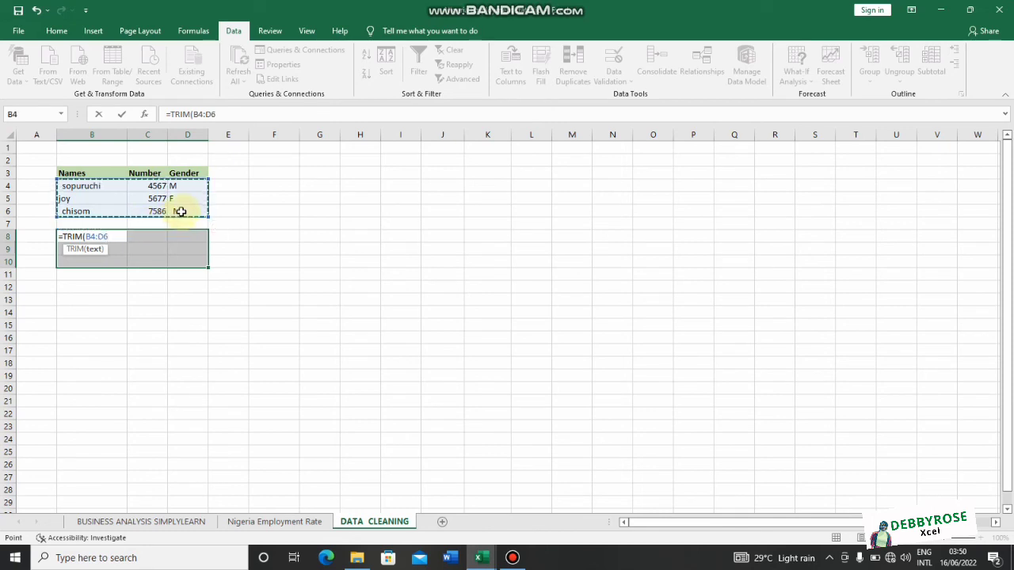
pyautogui.hotkey('ctrl', 'shift', 'Return')
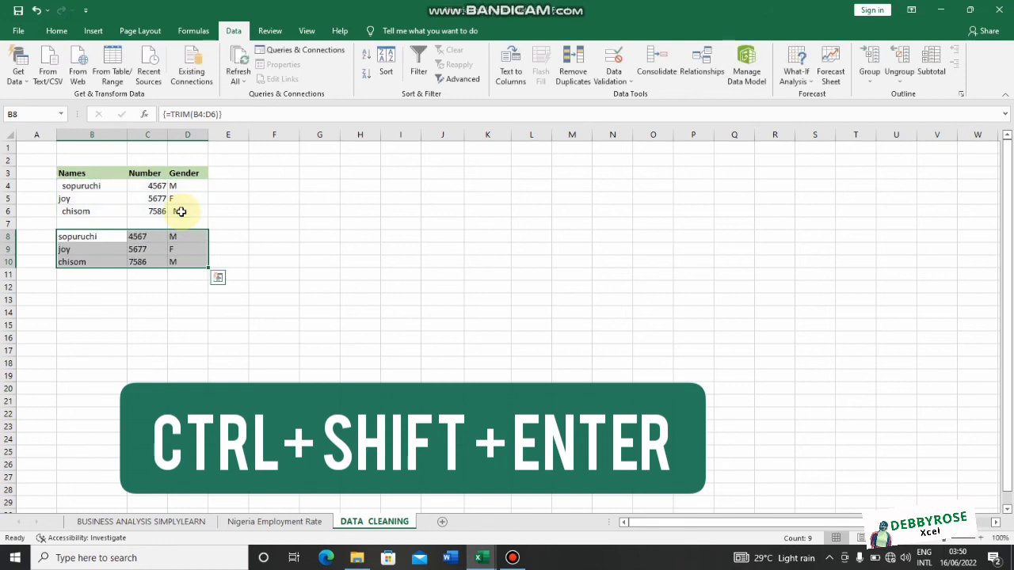
pyautogui.click(100, 261)
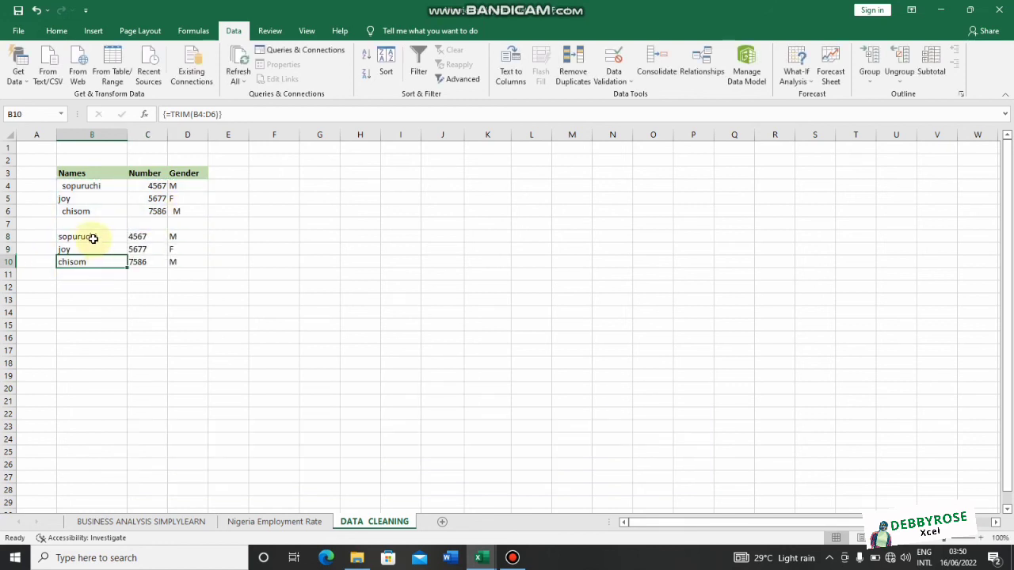
pyautogui.click(97, 236)
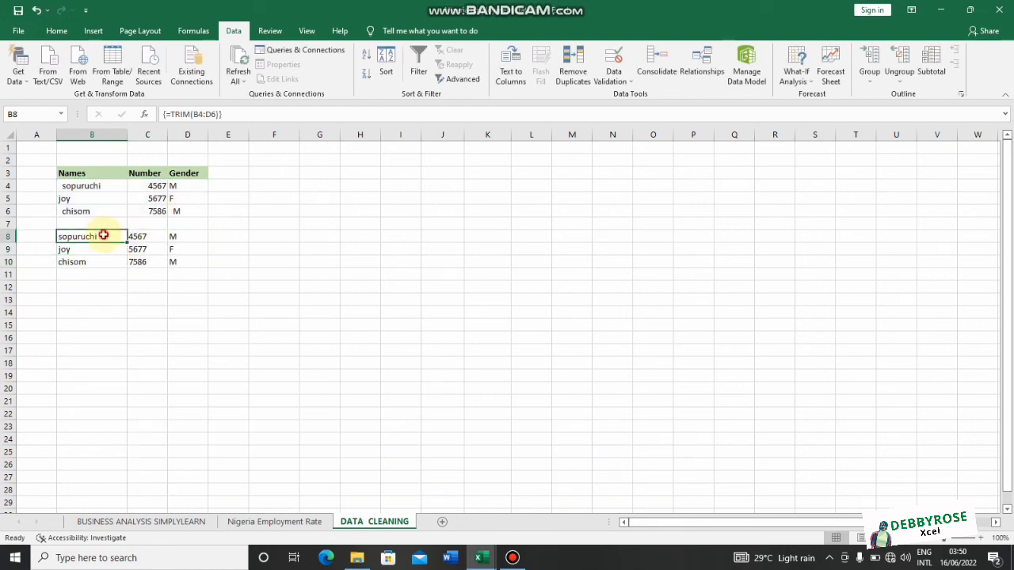
# Fill E8:G10 with the array formula =PROPER(B8:D10) to capitalize the first letters of the trimmed records.
pyautogui.click(225, 237)
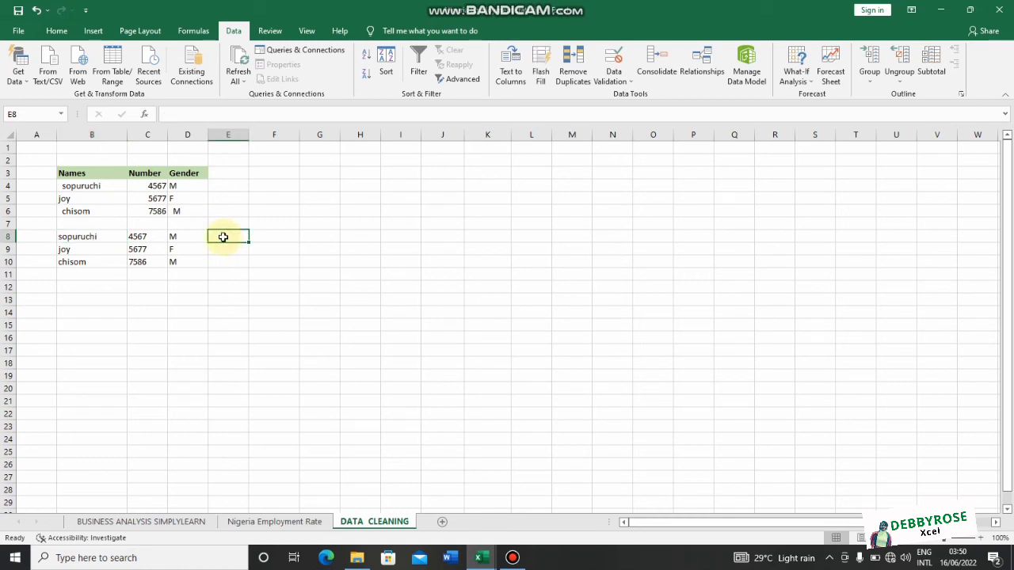
pyautogui.moveTo(225, 237)
pyautogui.mouseDown()
pyautogui.moveTo(344, 275)
pyautogui.moveTo(340, 263)
pyautogui.mouseUp()
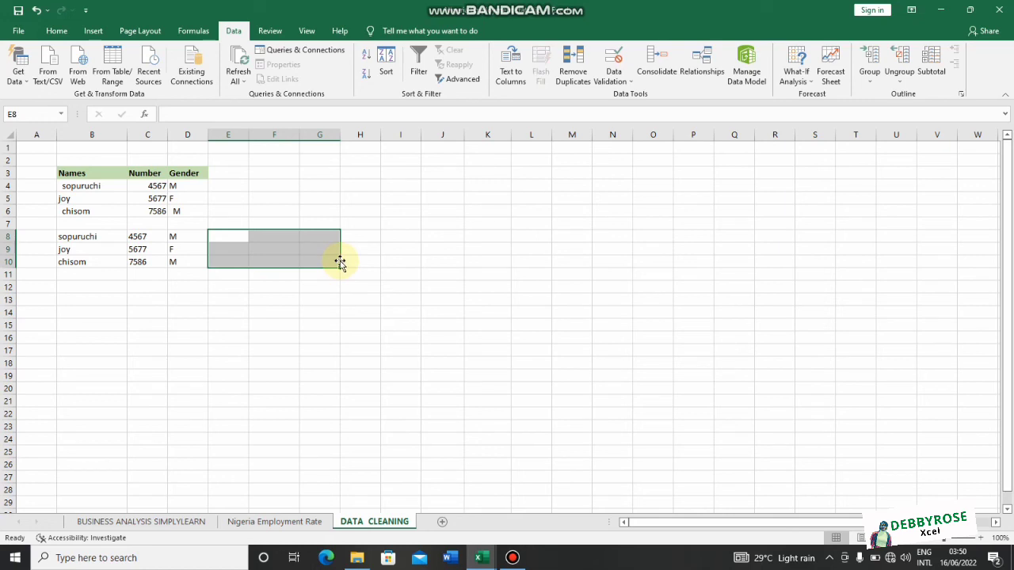
pyautogui.write('=')
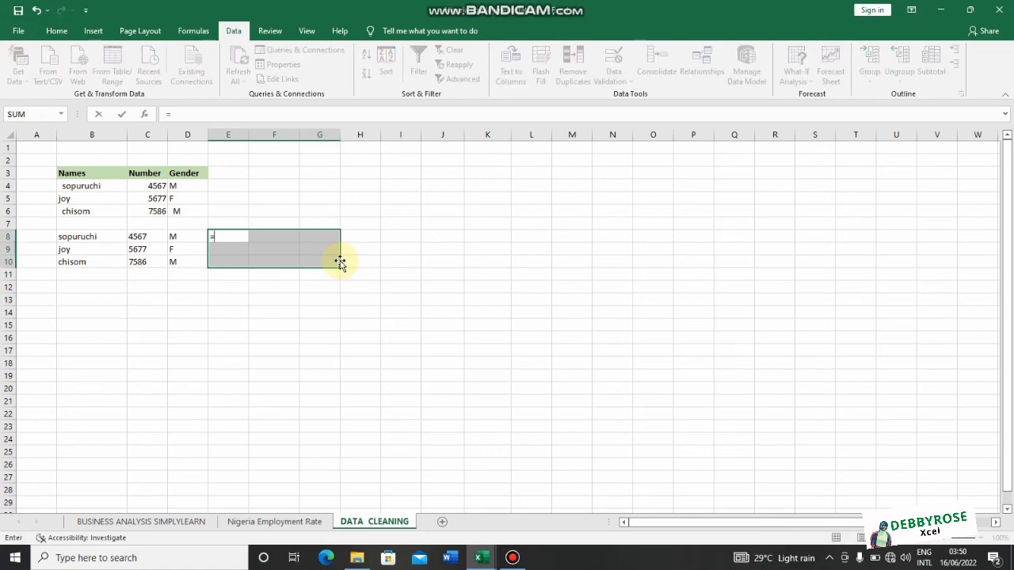
pyautogui.write('PR')
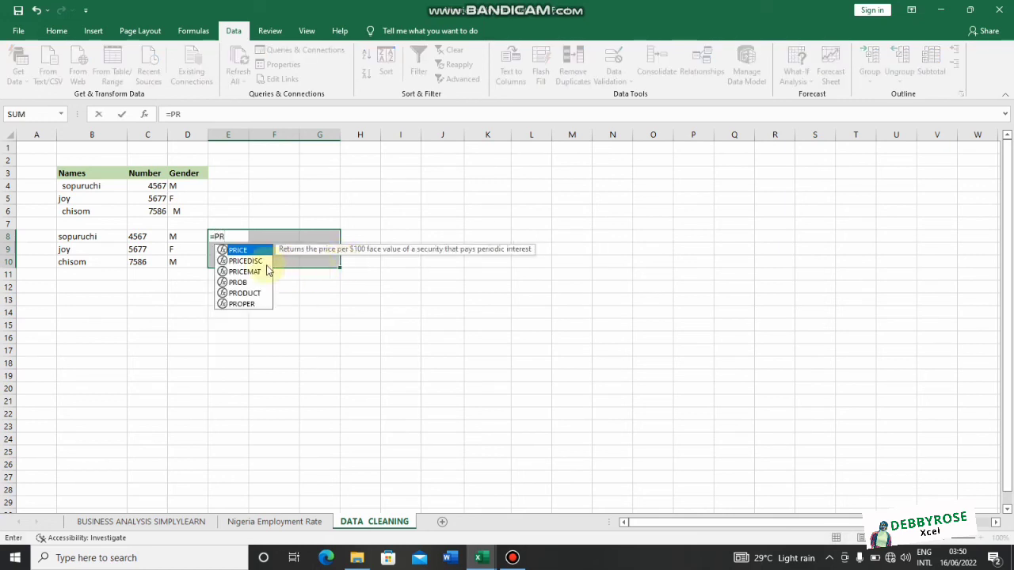
pyautogui.doubleClick(248, 305)
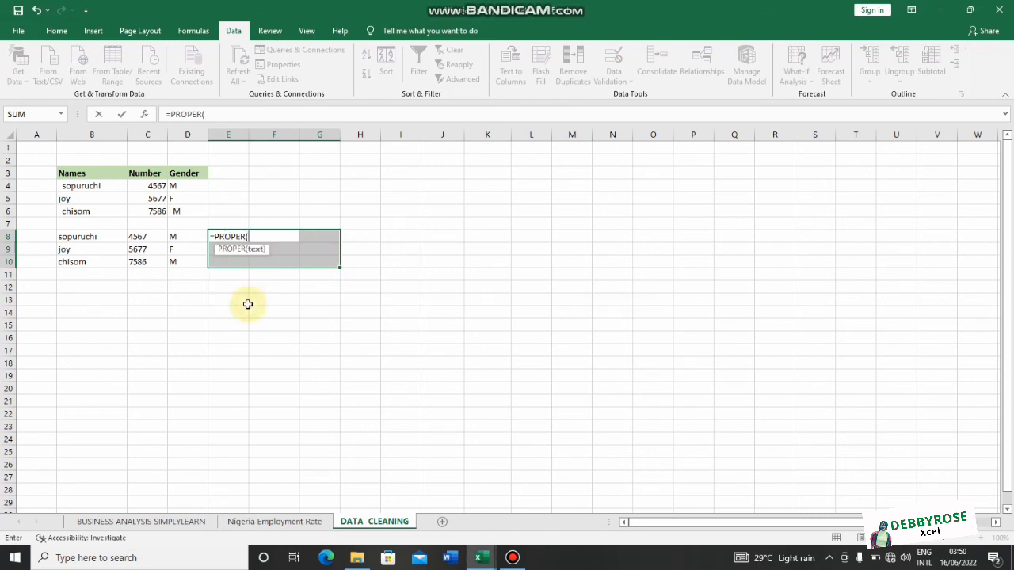
pyautogui.moveTo(92, 236); pyautogui.dragTo(197, 267)
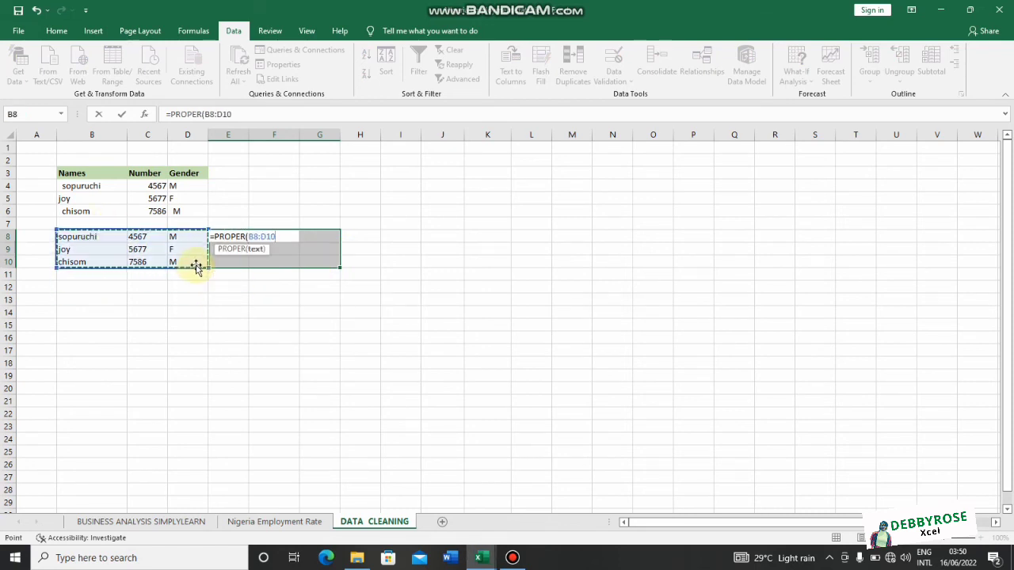
pyautogui.hotkey('ctrl', 'shift', 'Return')
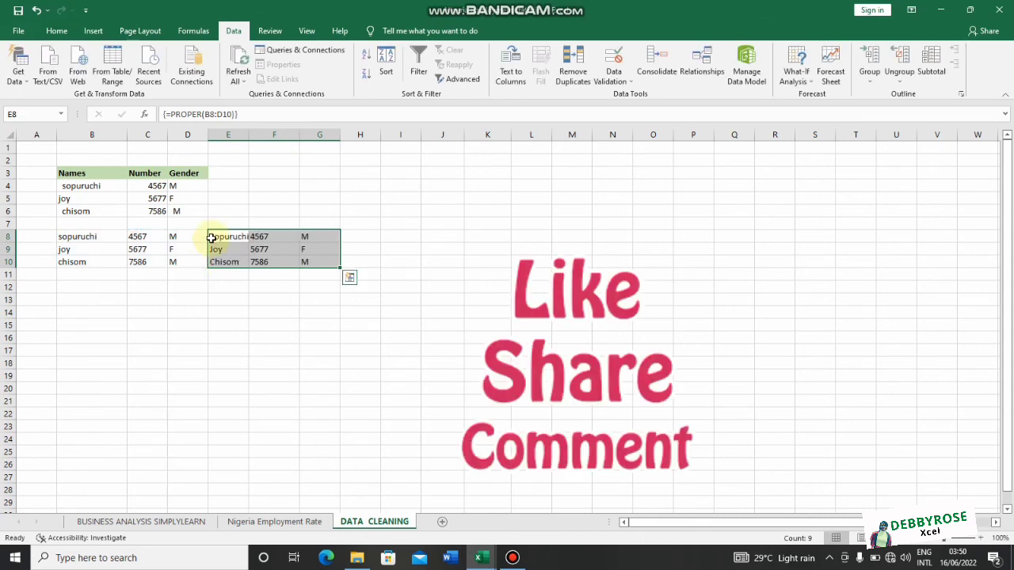
pyautogui.click(261, 261)
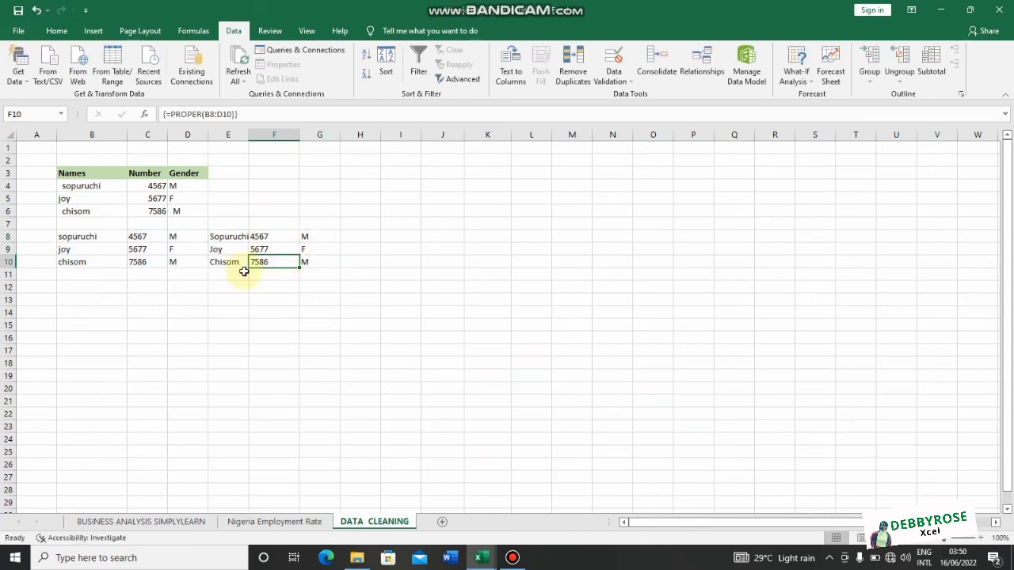